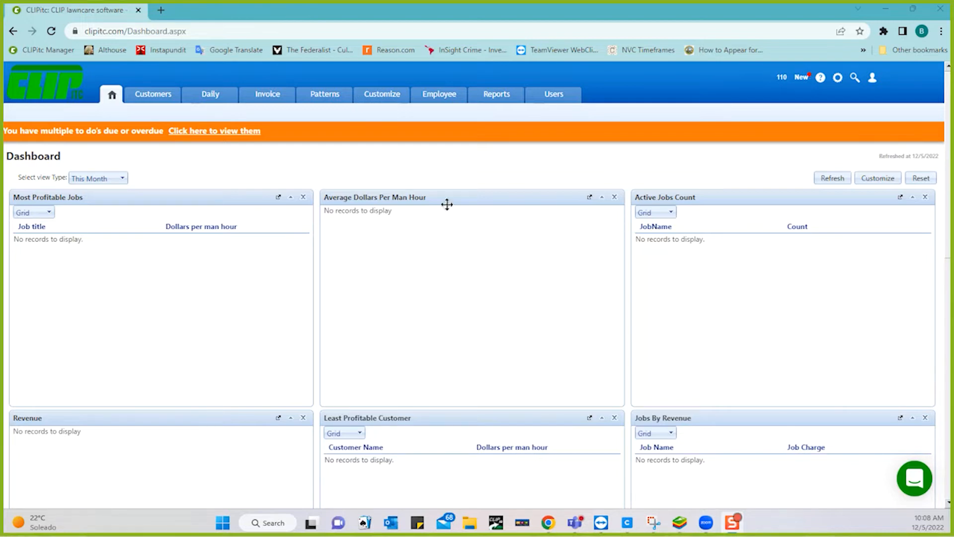
Step: Open the Snow Removal job of the second customer in the customer list
left_click(151, 99)
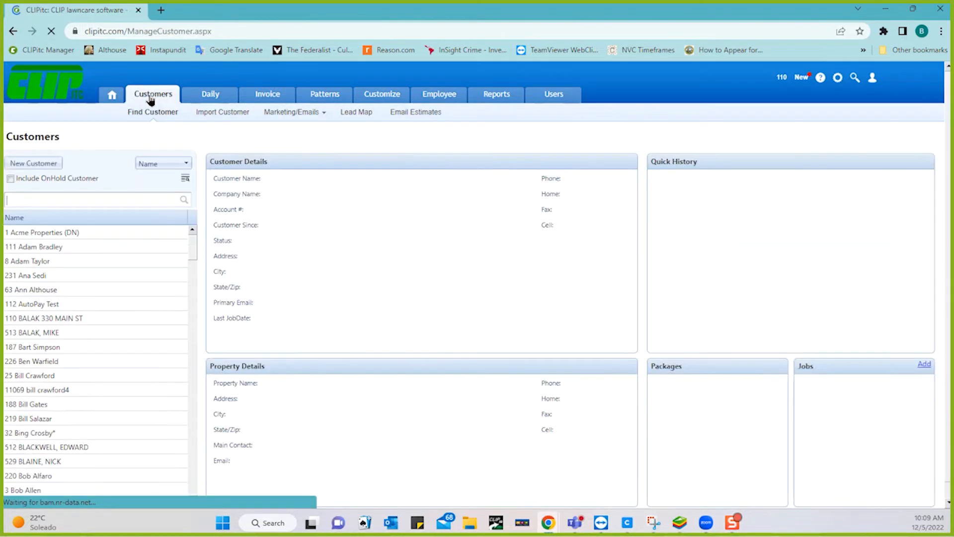
left_click(35, 248)
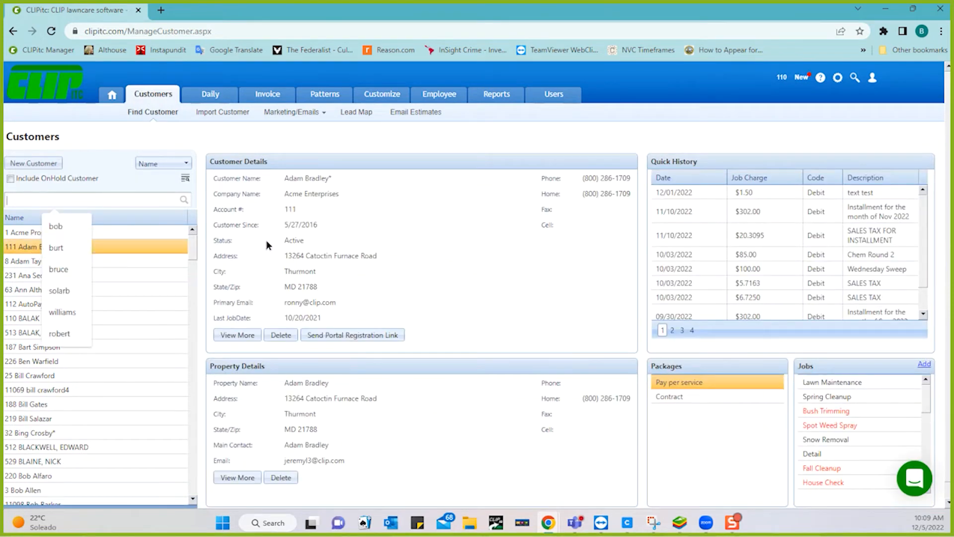
left_click(830, 439)
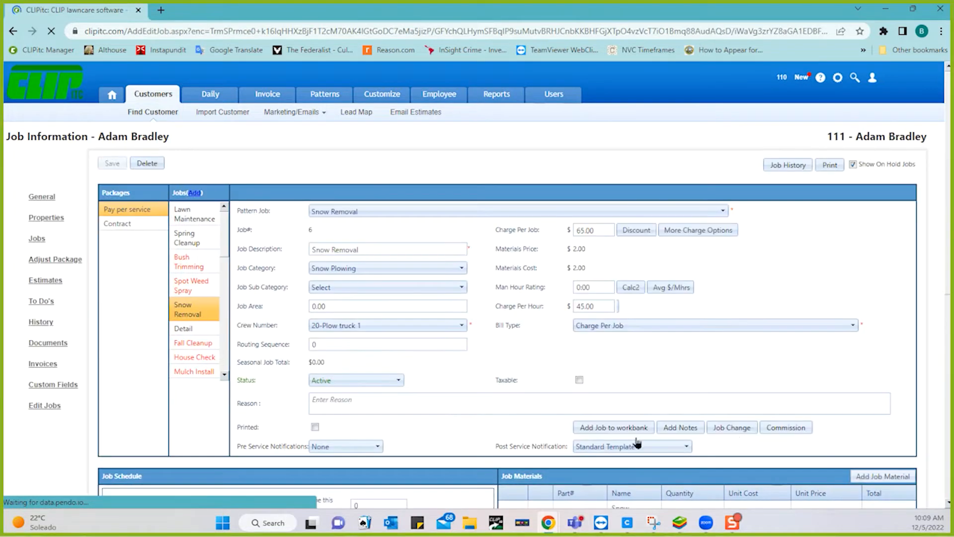
Step: Review the Snow Removal job's schedule settings and preview its visit dates on the yearly calendar
scroll(526, 359, "down", 4)
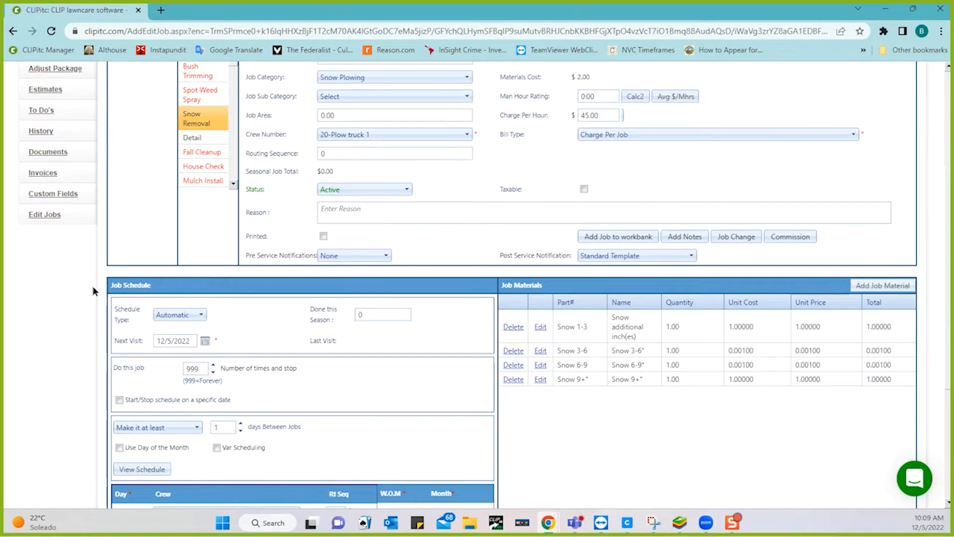
scroll(70, 337, "down", 2)
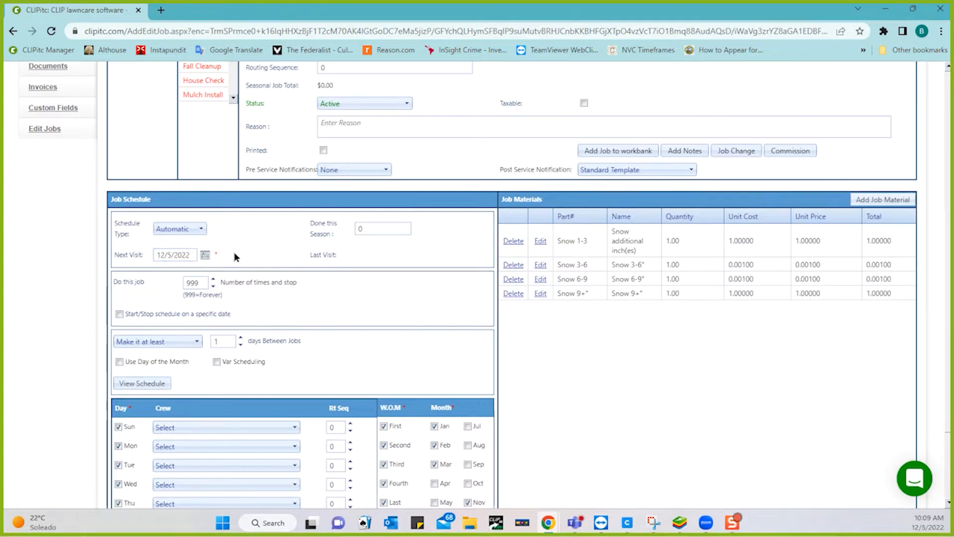
scroll(267, 223, "down", 1)
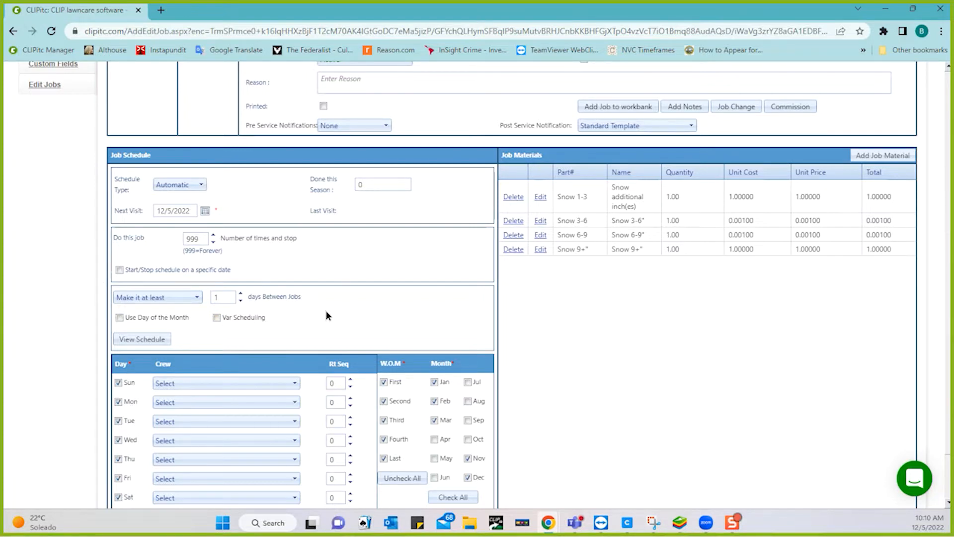
scroll(326, 315, "down", 2)
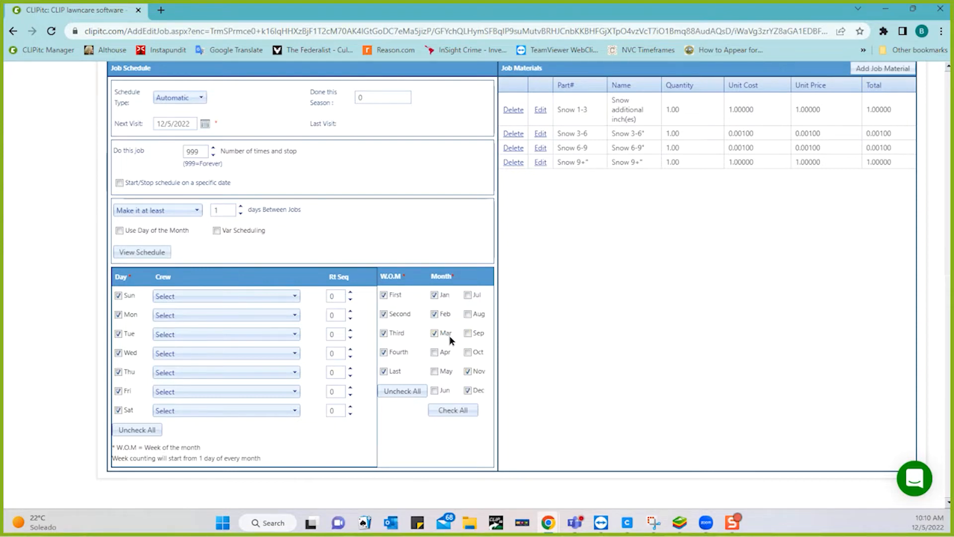
scroll(563, 362, "up", 1)
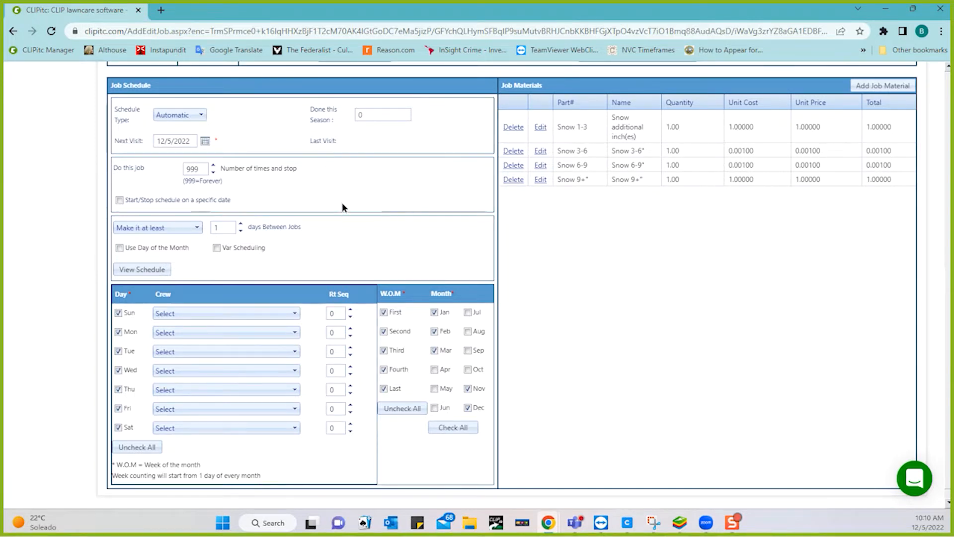
left_click(144, 270)
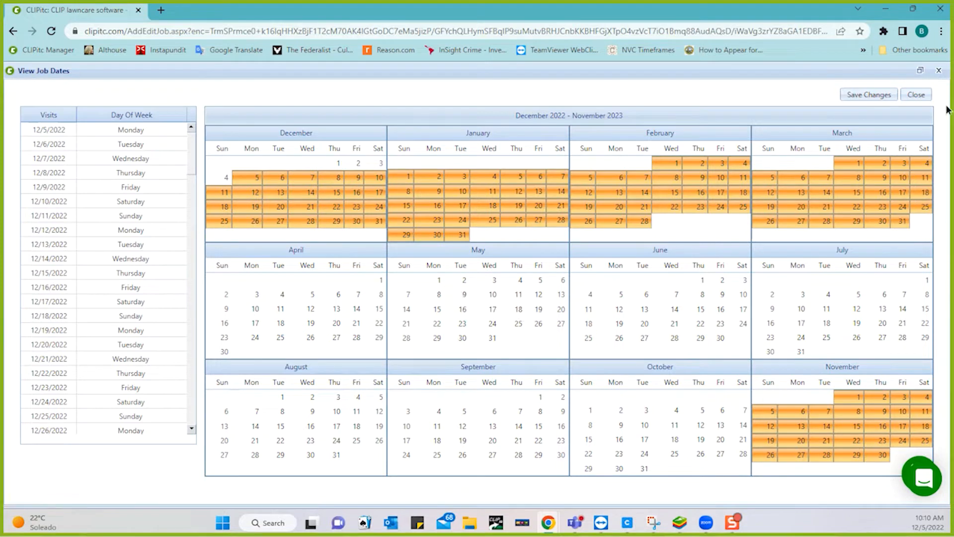
left_click(915, 95)
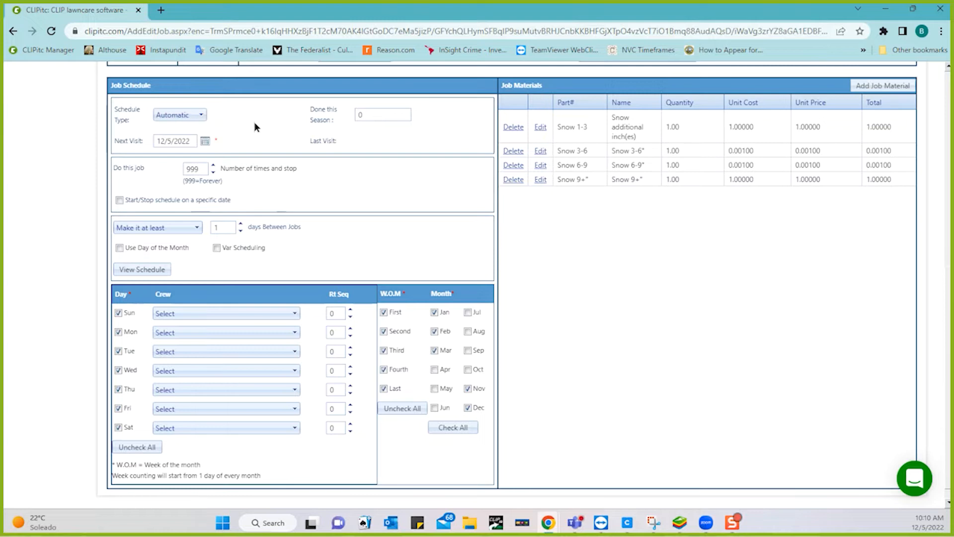
Step: Open the Daily section's Get Work page in a new browser tab and switch to it
scroll(255, 127, "up", 6)
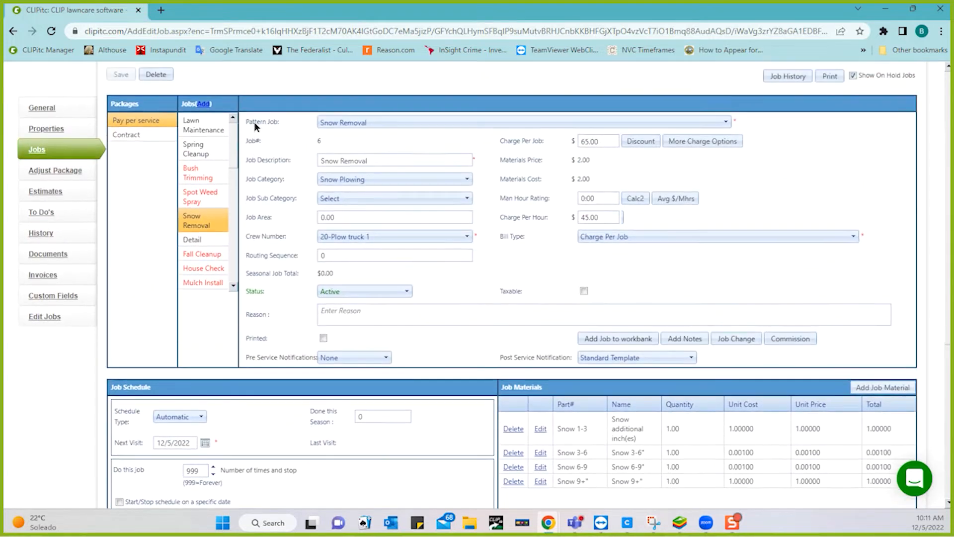
scroll(254, 121, "up", 2)
mouse_move(213, 99)
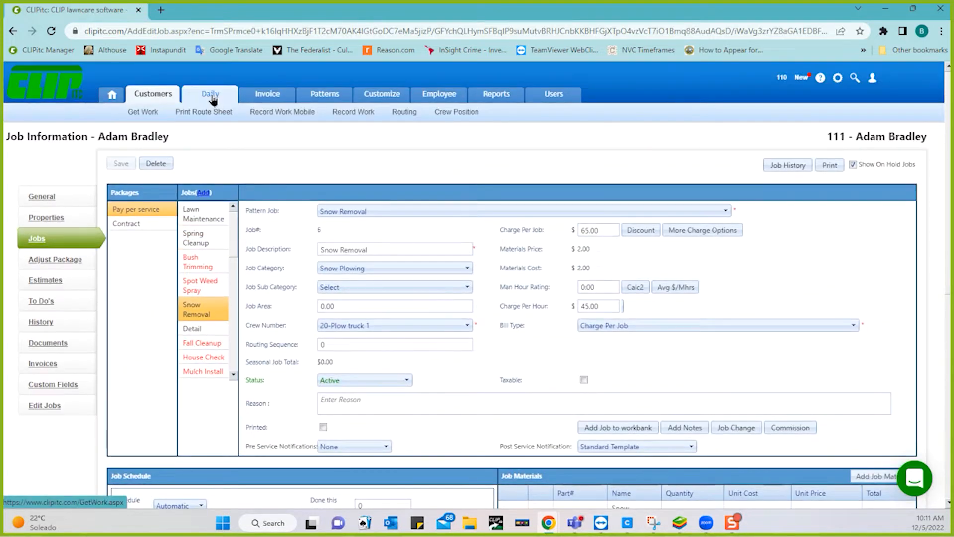
right_click(213, 99)
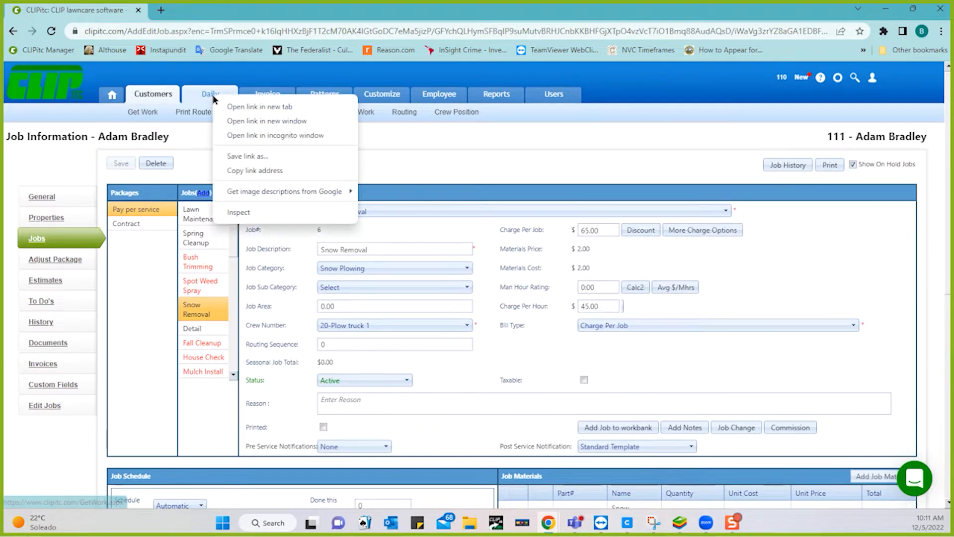
left_click(241, 105)
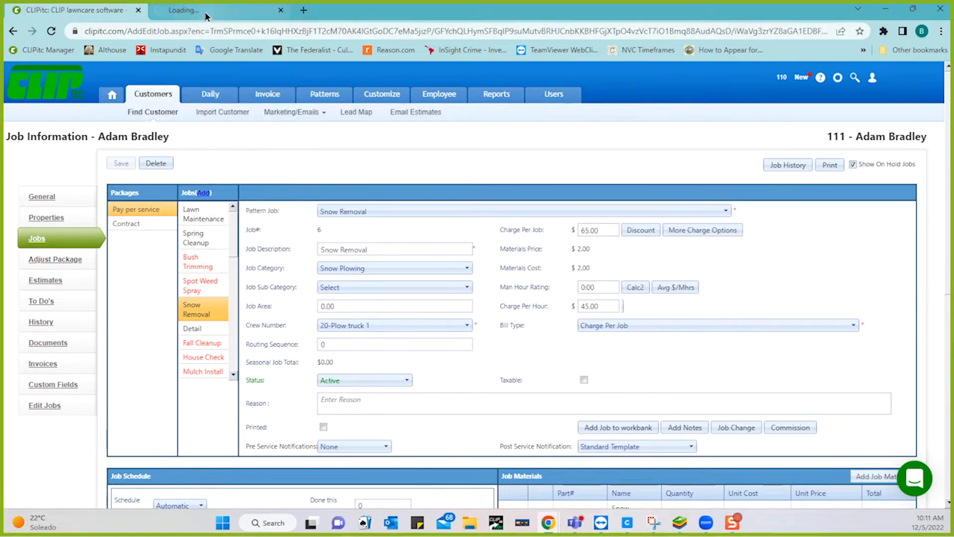
left_click(205, 11)
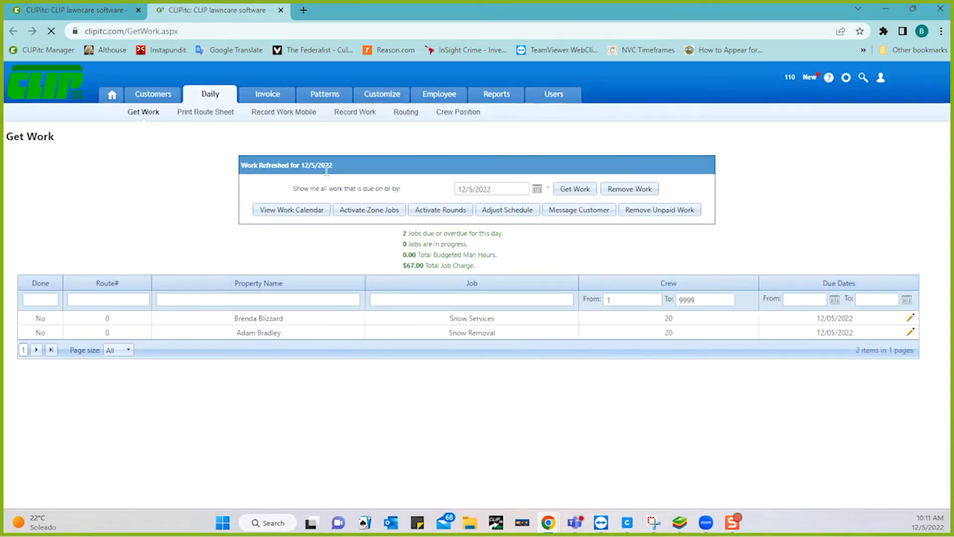
Step: Get all work that is due on or by 12/10/2022
left_click(536, 191)
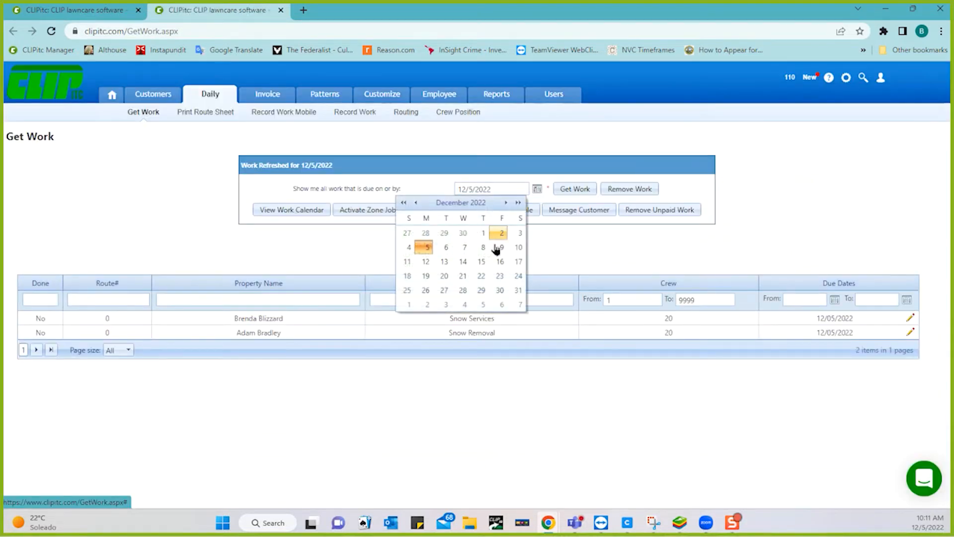
left_click(518, 247)
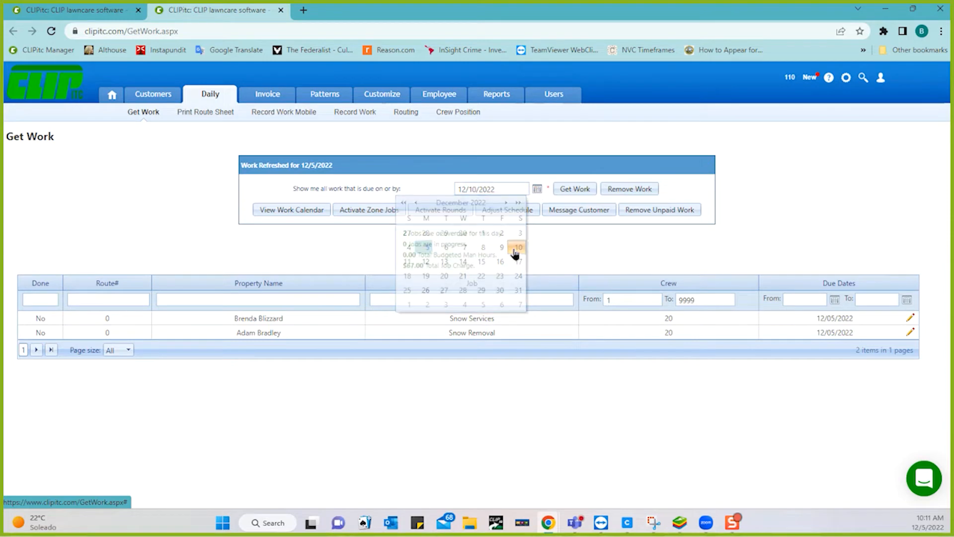
left_click(582, 188)
left_click(581, 189)
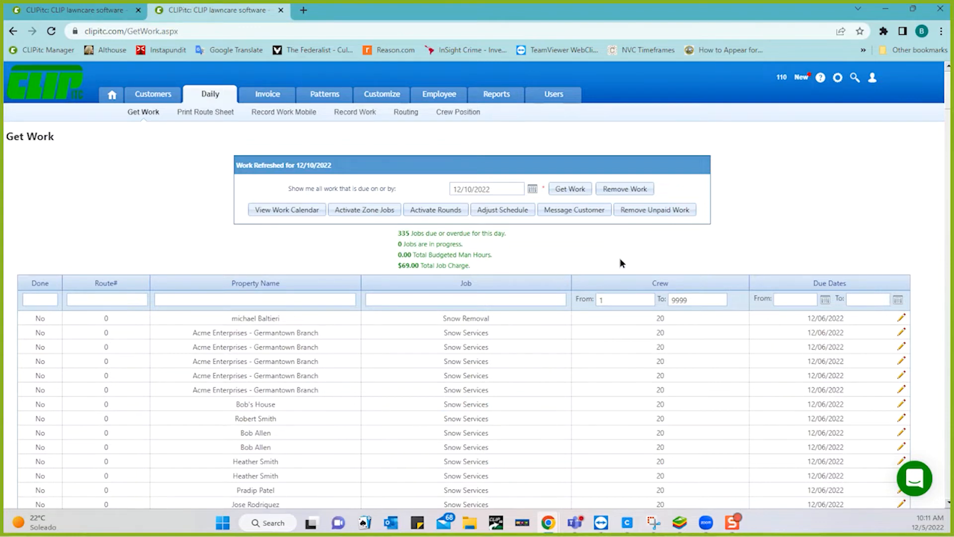
Step: Filter the work list's property names by the customer's first name
scroll(760, 382, "down", 3)
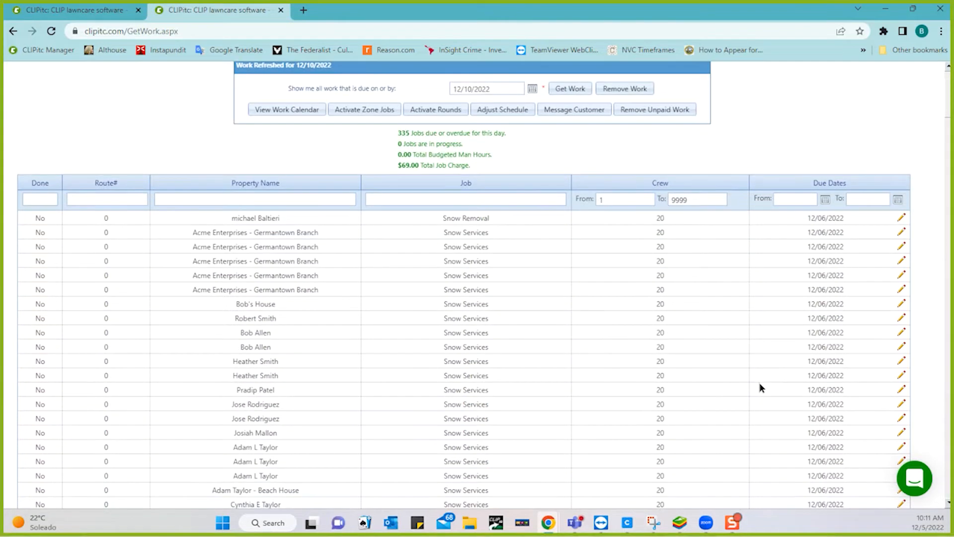
scroll(759, 386, "up", 3)
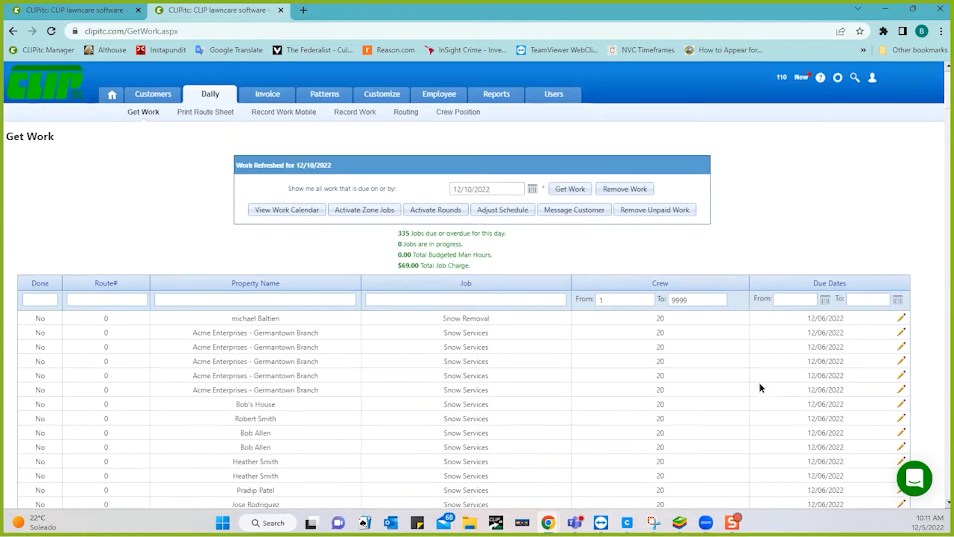
left_click(317, 301)
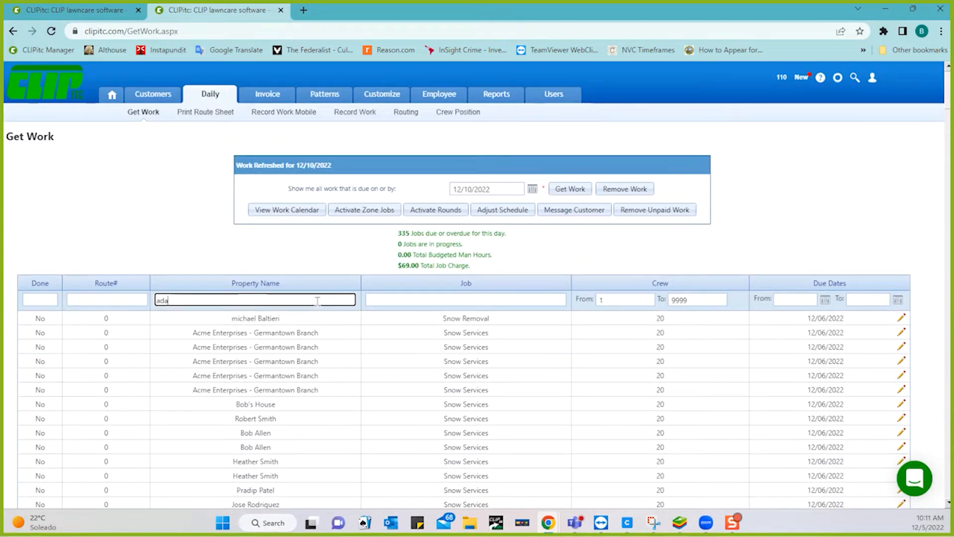
type("m")
key("Return")
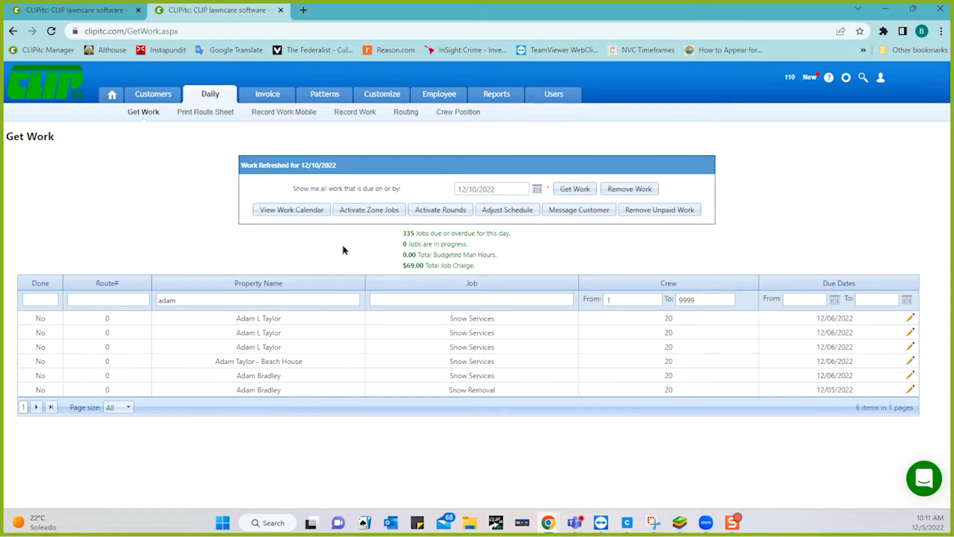
Step: Switch back to the customer's Snow Removal job and review its details and schedule settings again
left_click(99, 15)
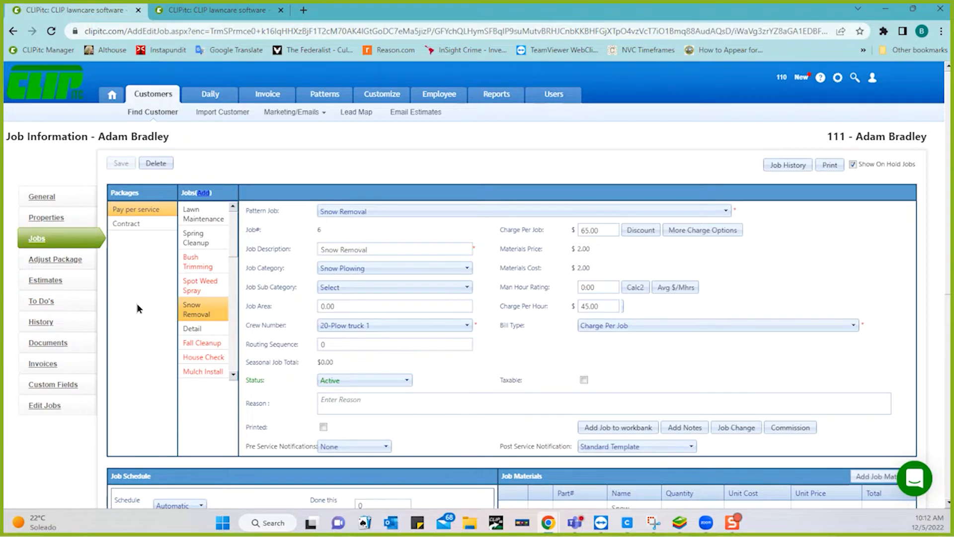
scroll(285, 371, "down", 1)
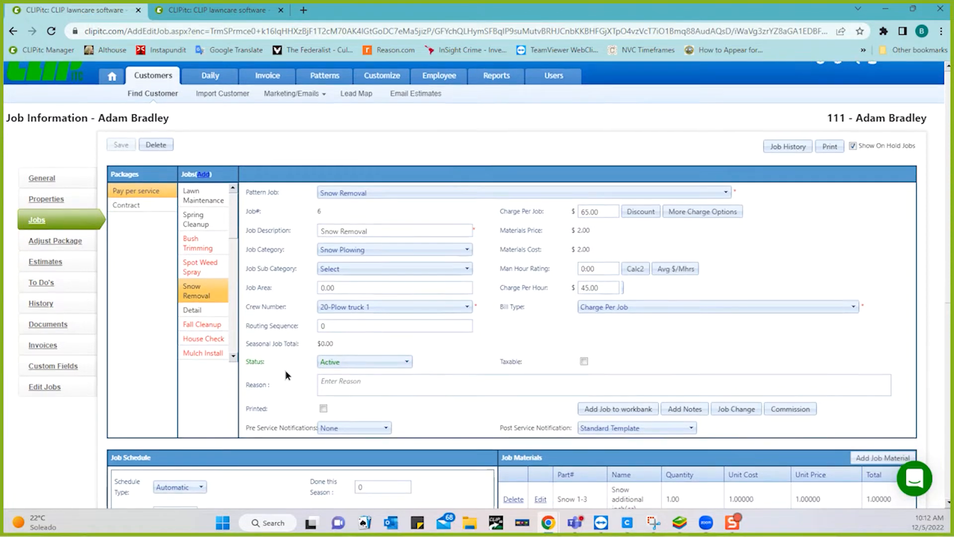
scroll(285, 374, "down", 3)
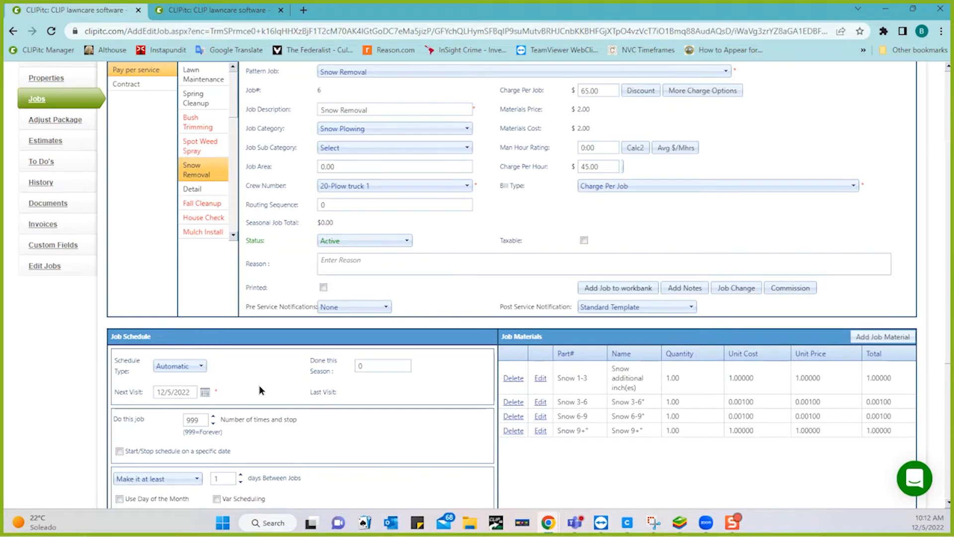
scroll(259, 385, "up", 3)
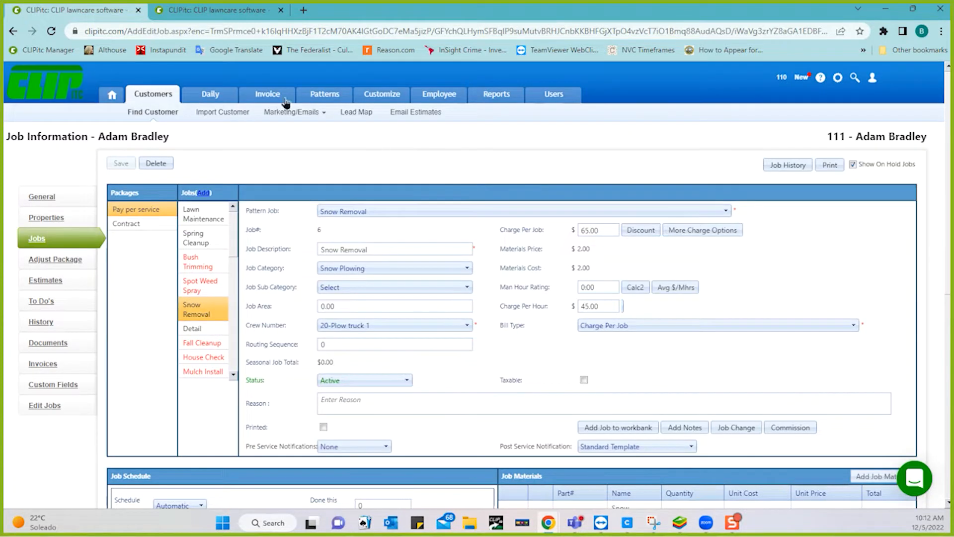
Step: In the Get Work browser tab, go to the pattern jobs and open Snow Removal, job 6, for editing
left_click(242, 17)
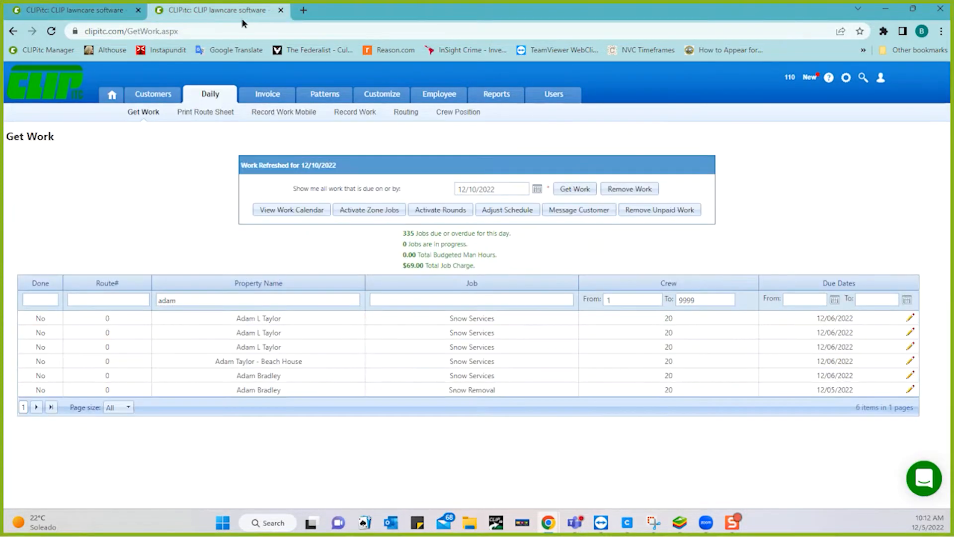
left_click(315, 97)
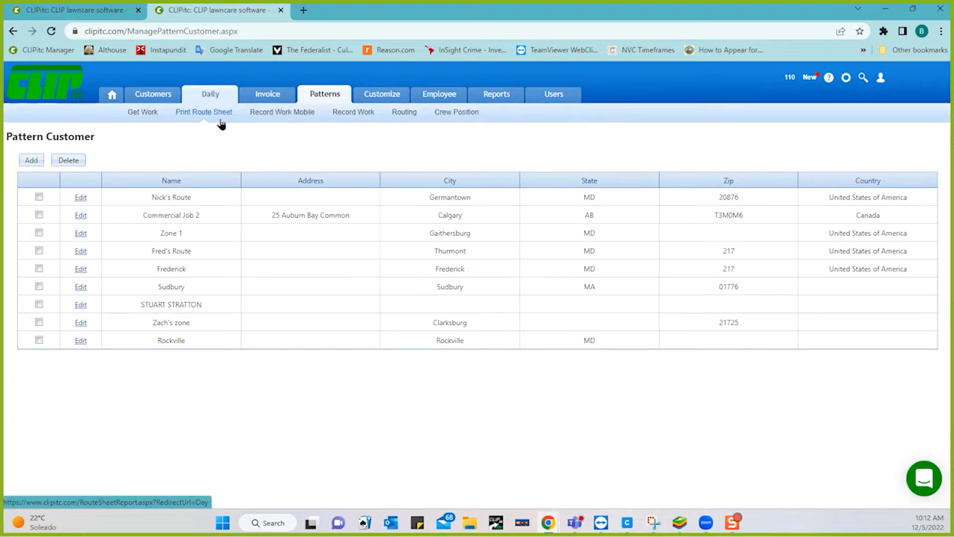
left_click(219, 113)
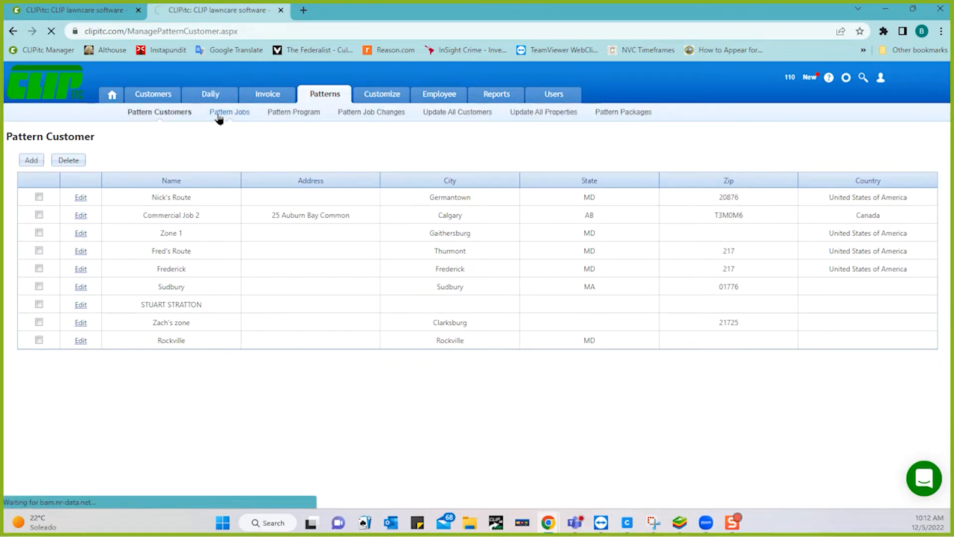
scroll(232, 381, "down", 1)
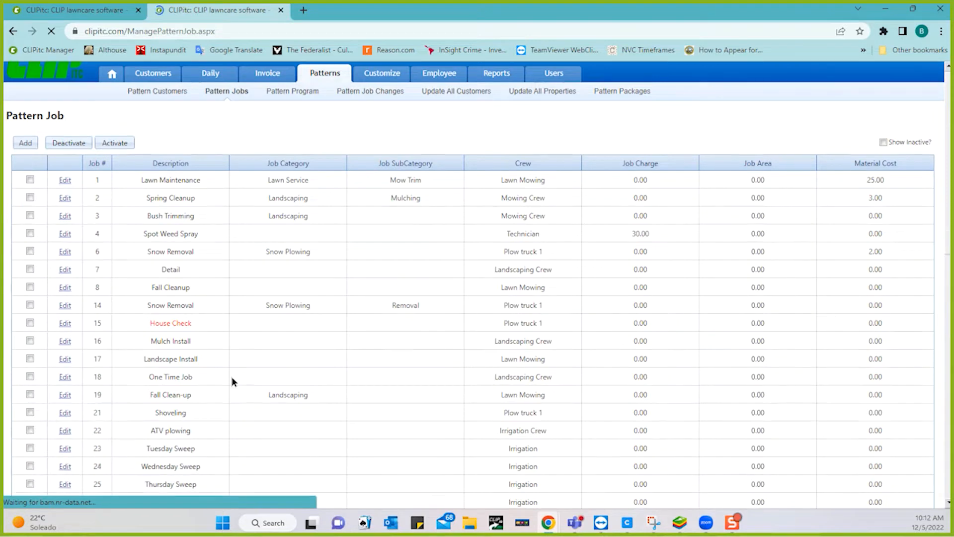
scroll(232, 381, "down", 1)
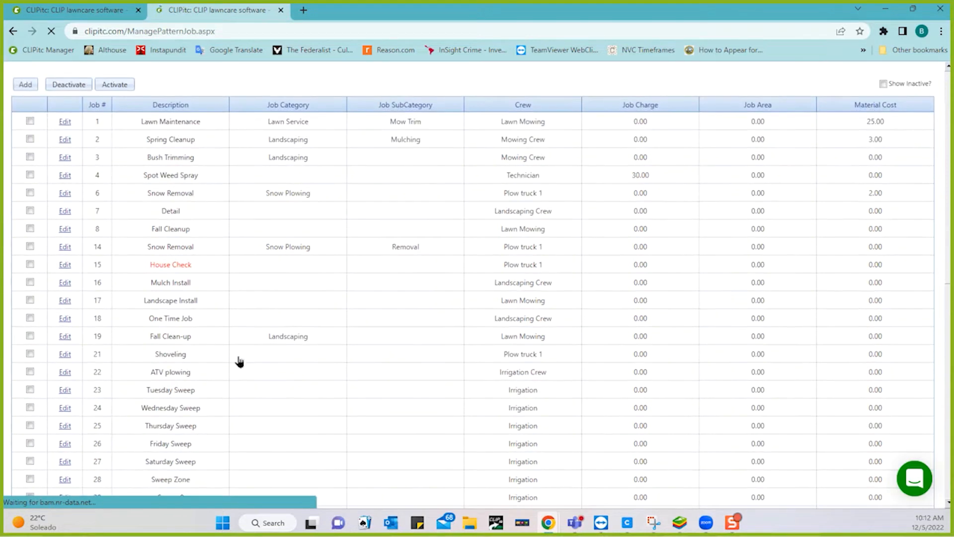
left_click(65, 193)
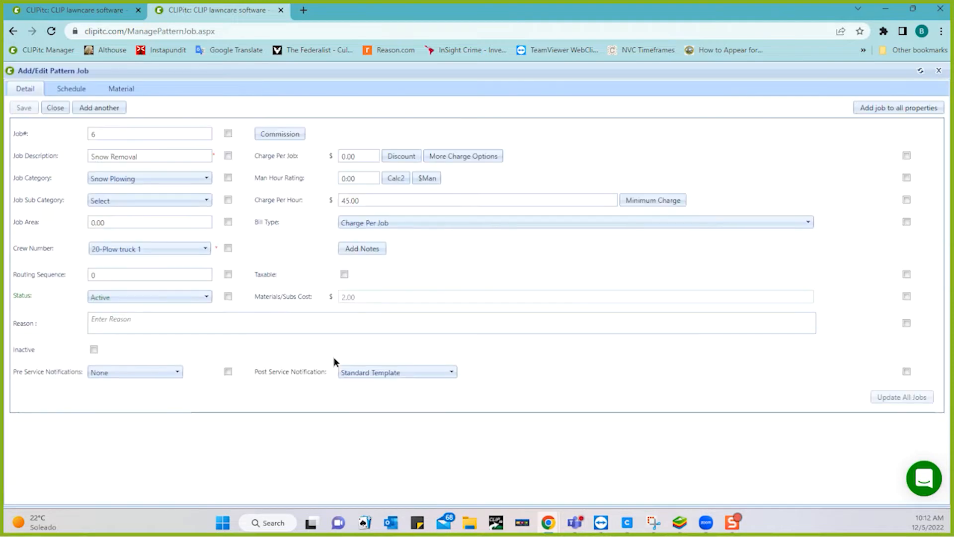
Step: In the Snow Removal pattern job's schedule, set the schedule type to Automatic and the next visit to 12/5/2022
left_click(74, 89)
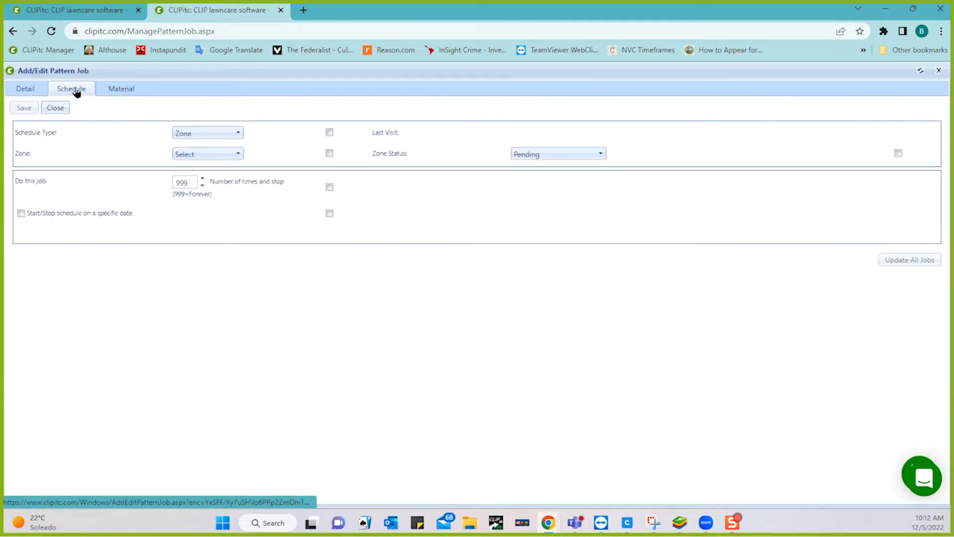
left_click(187, 134)
left_click(188, 146)
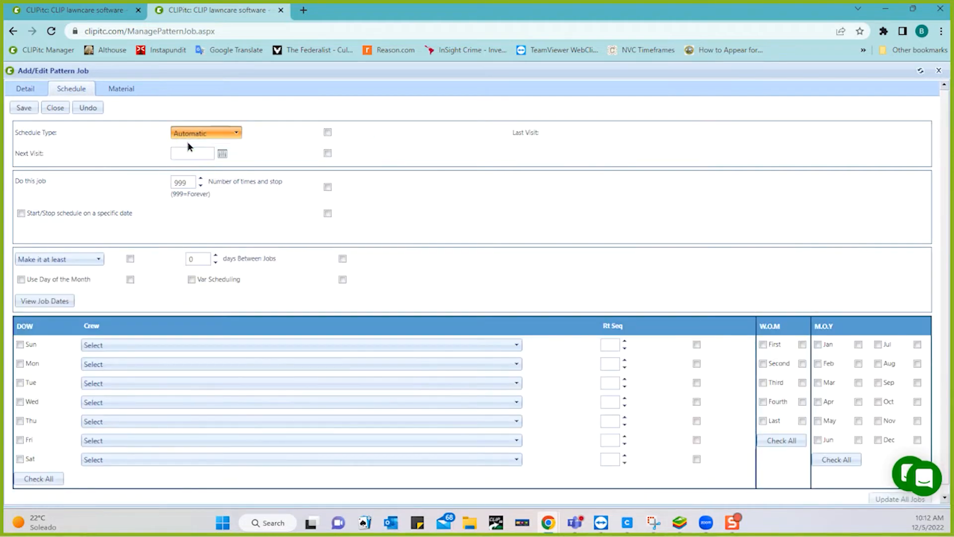
left_click(221, 154)
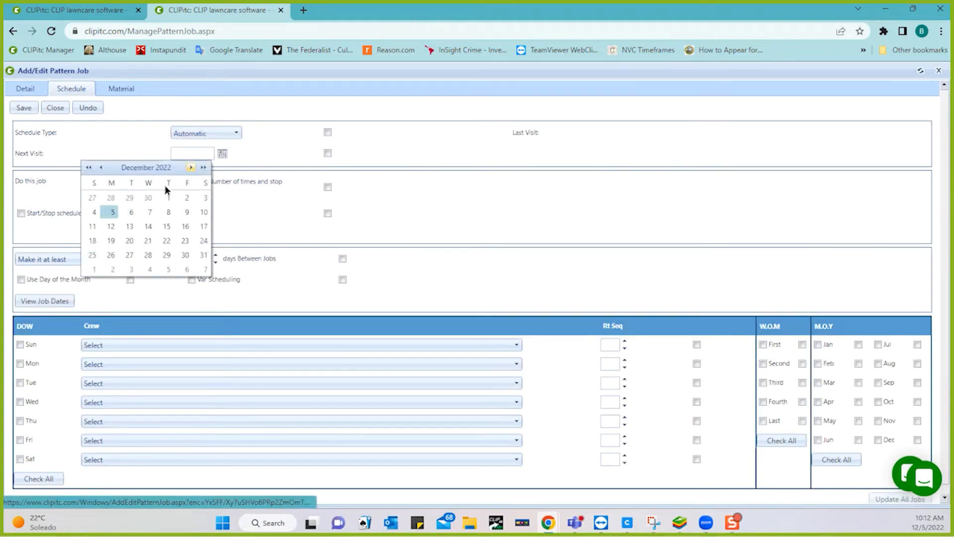
left_click(112, 213)
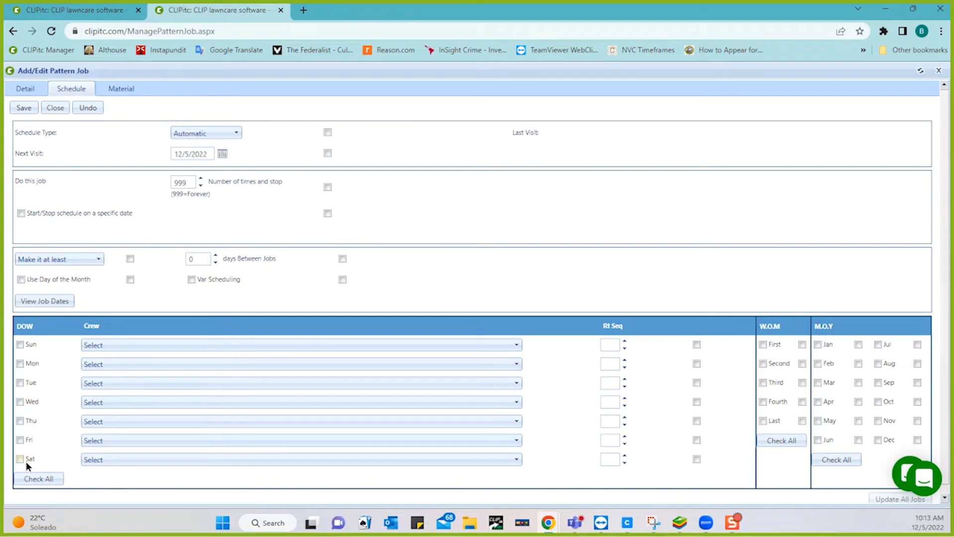
Step: Schedule the job for every day and every week of the month in January, February, March, November and December, and save
left_click(36, 478)
left_click(770, 440)
left_click(817, 344)
left_click(818, 362)
left_click(818, 383)
left_click(24, 111)
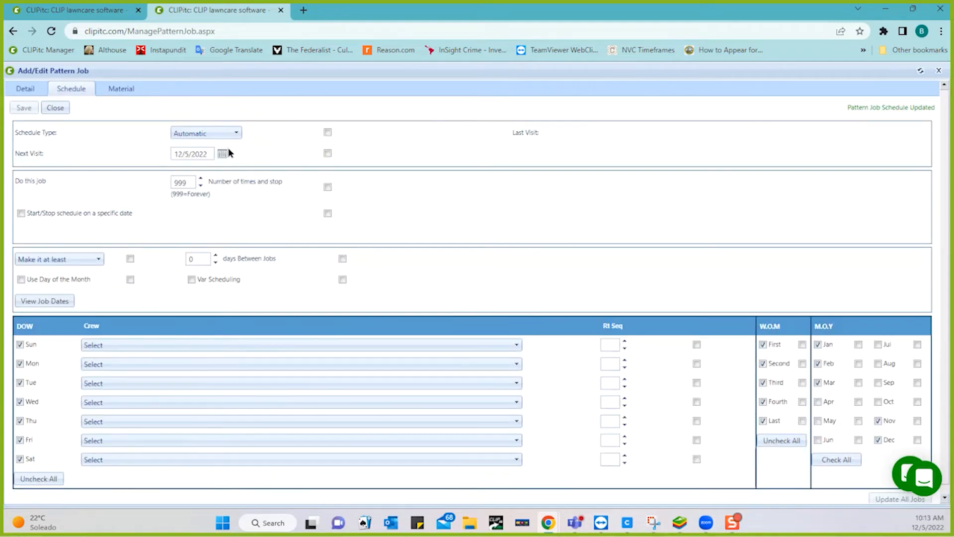
Step: Set the next visit to 12/10/2022, save the schedule and mark the Next Visit field for updating all jobs
left_click(222, 154)
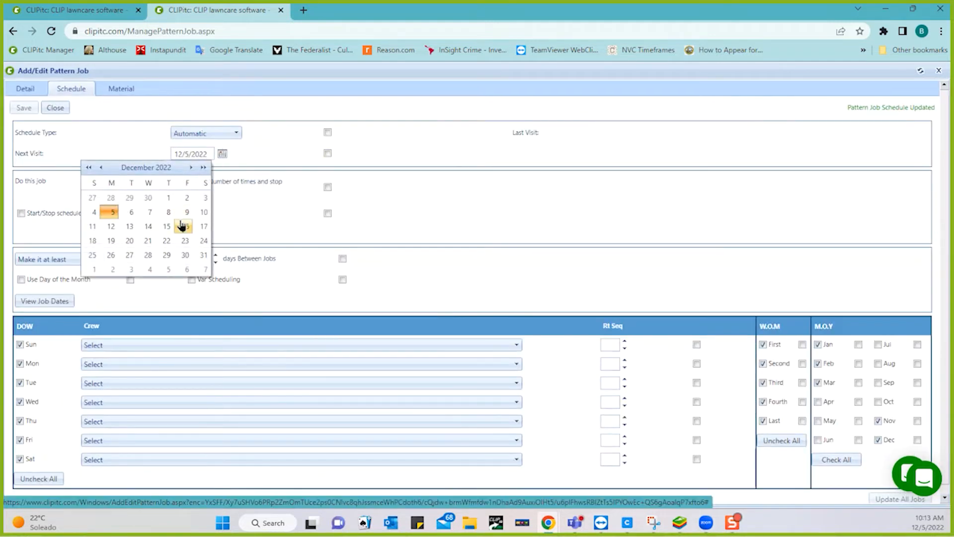
left_click(197, 217)
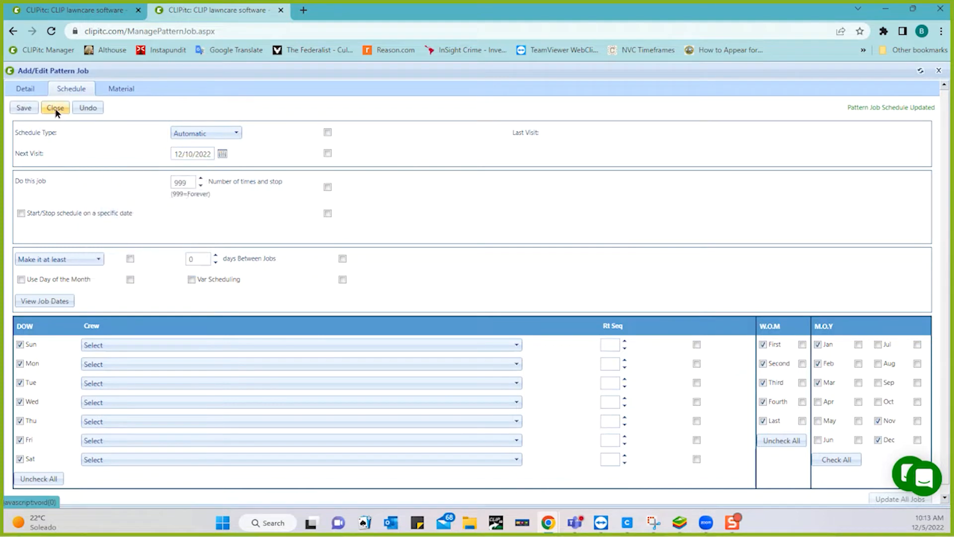
left_click(20, 108)
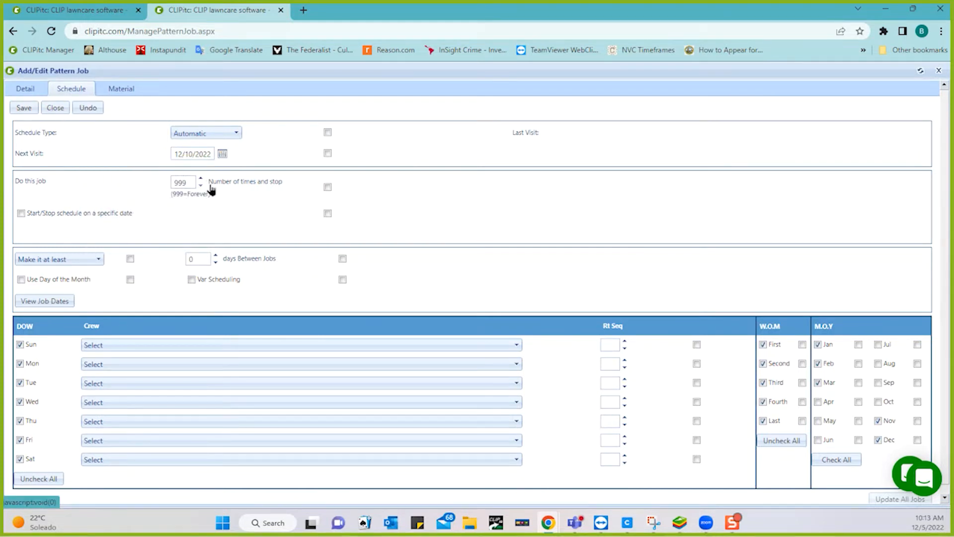
left_click(328, 153)
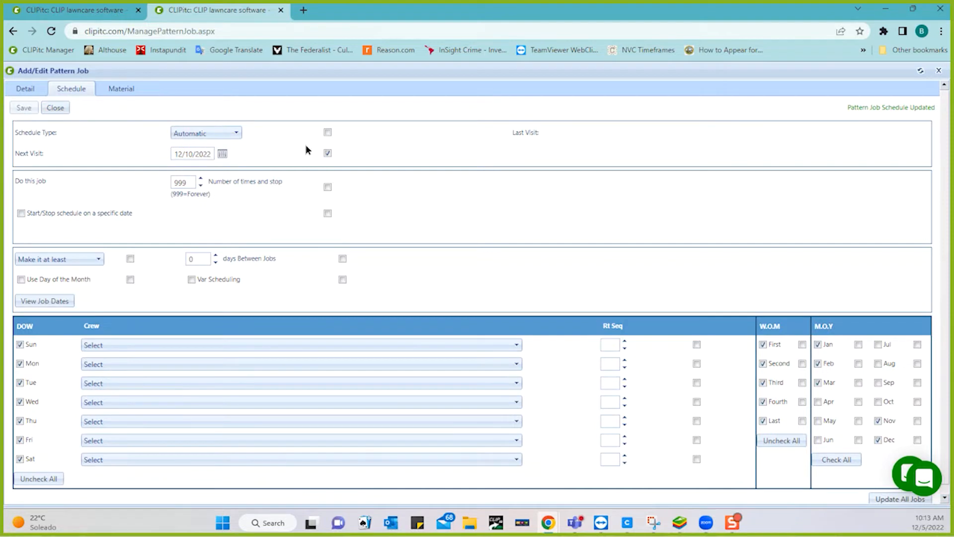
Step: Set the minimum days between jobs to 1 and save the pattern job's schedule
scroll(624, 316, "down", 1)
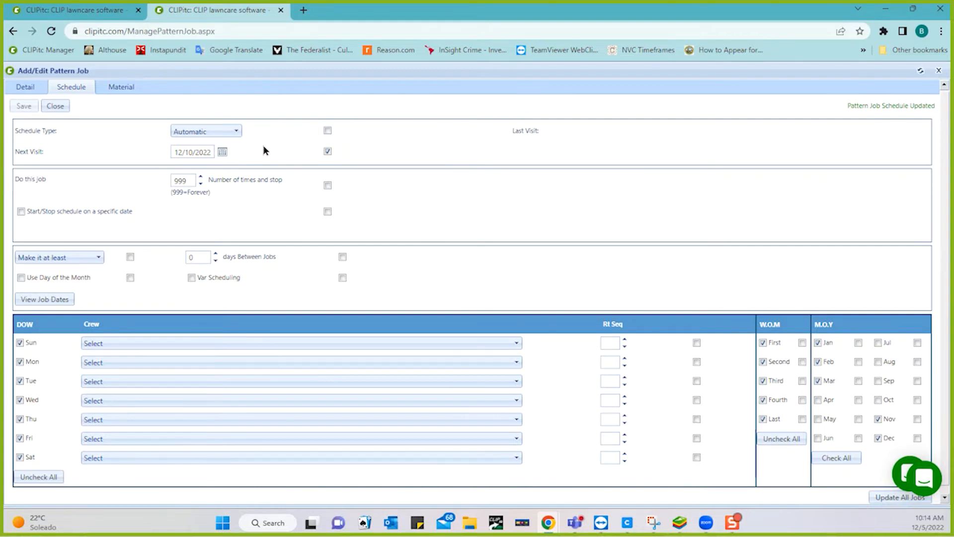
left_click(199, 256)
type("1")
left_click(148, 219)
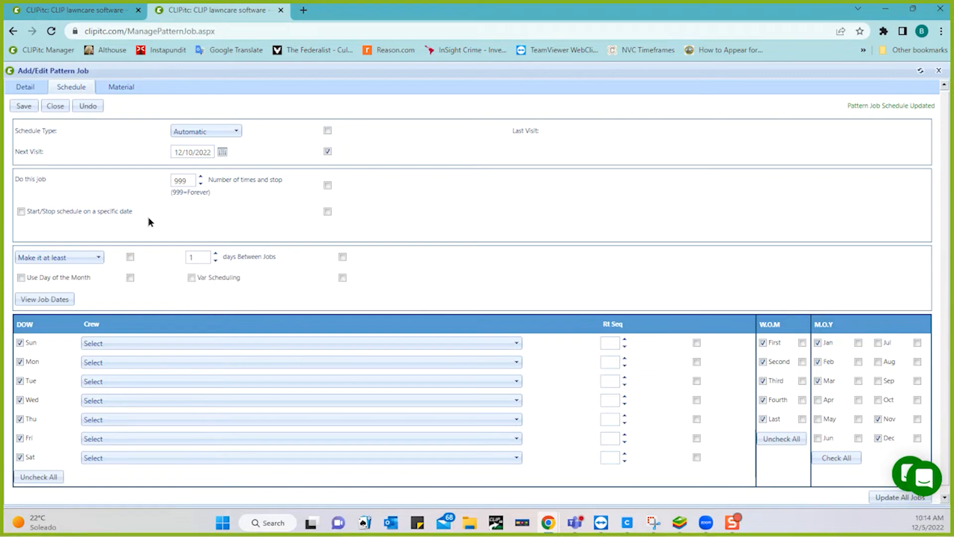
left_click(23, 107)
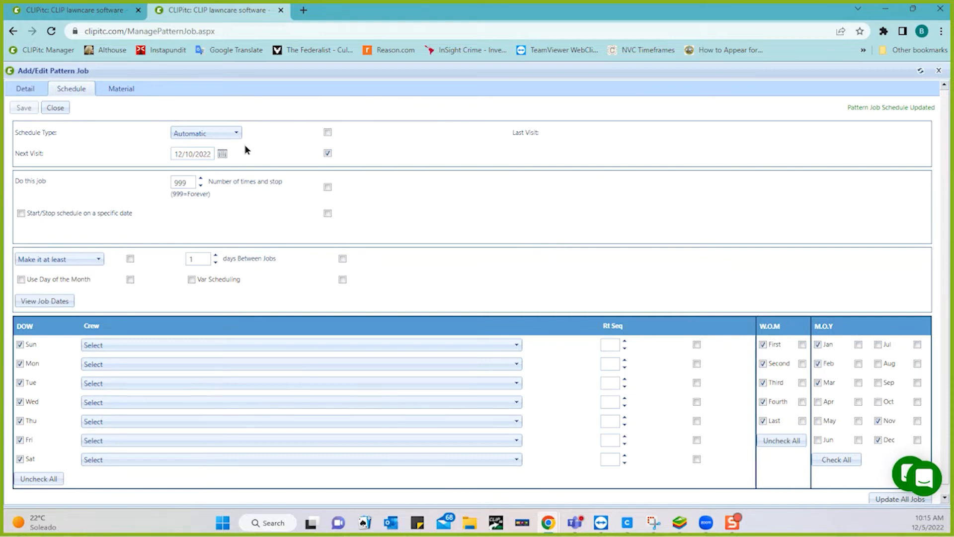
Step: Change the pattern job's schedule type to Zone and save the schedule
left_click(236, 133)
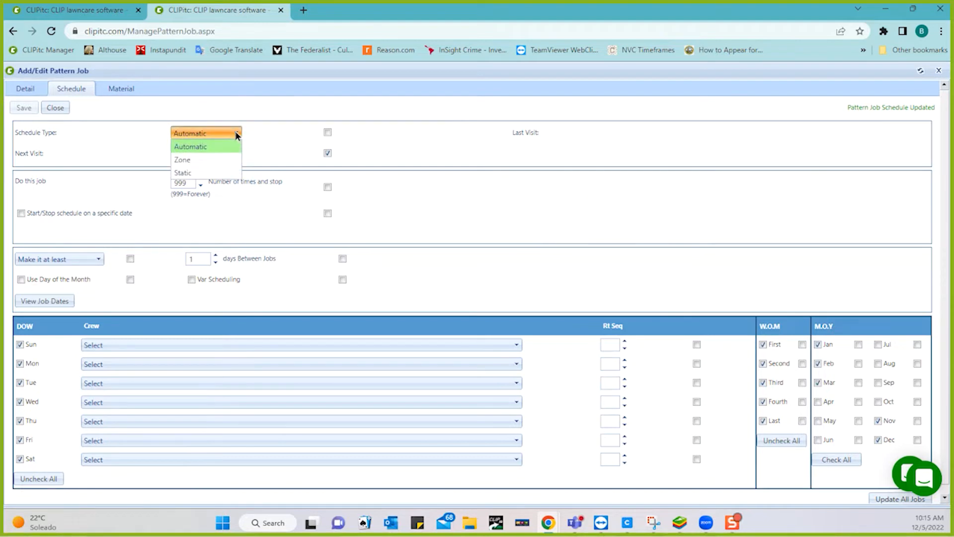
left_click(184, 160)
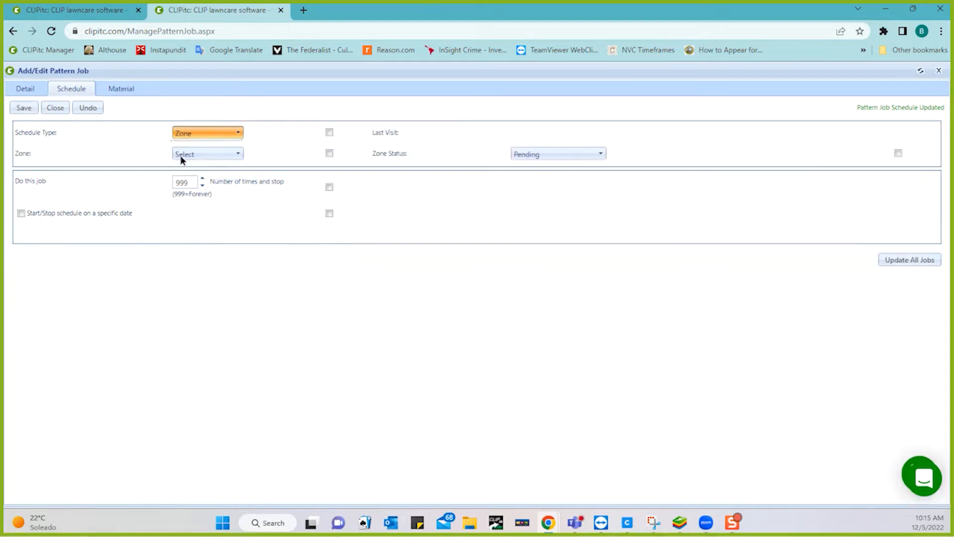
left_click(25, 108)
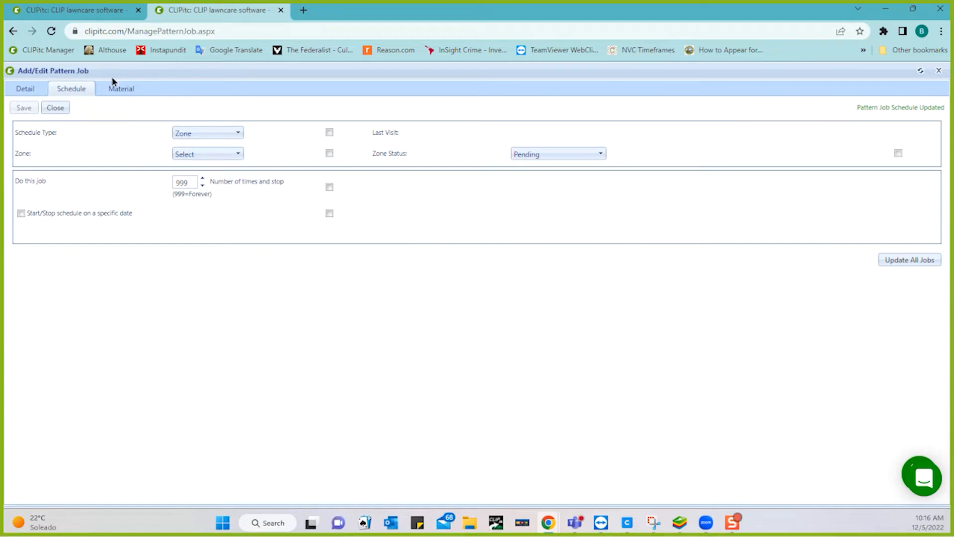
Step: In the customer's browser tab, go to Get Work and get all work due on or by 12/5/2022
left_click(93, 12)
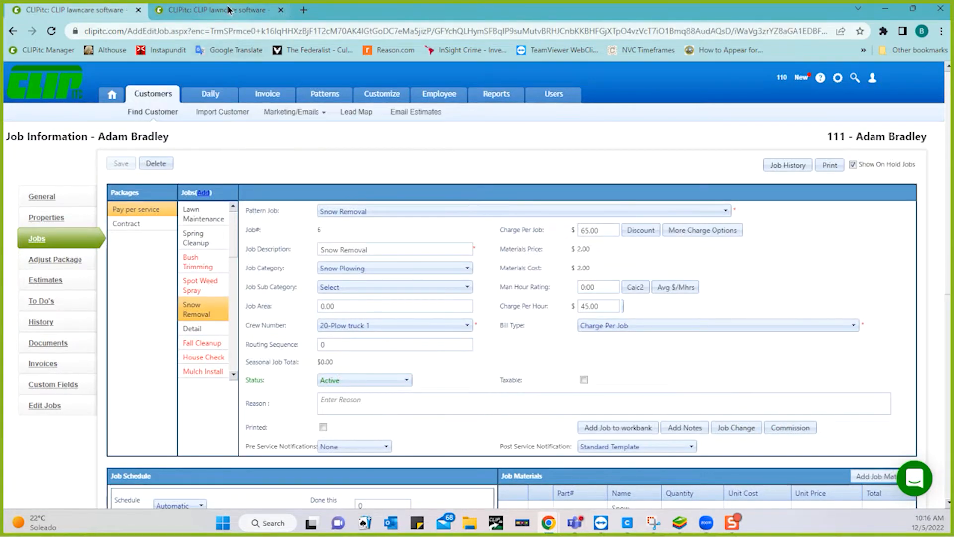
left_click(209, 97)
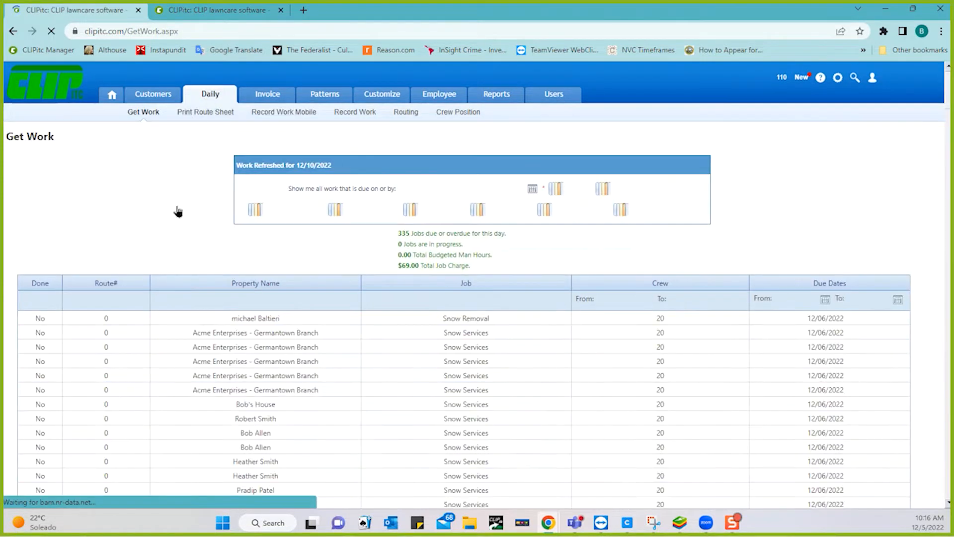
left_click(532, 193)
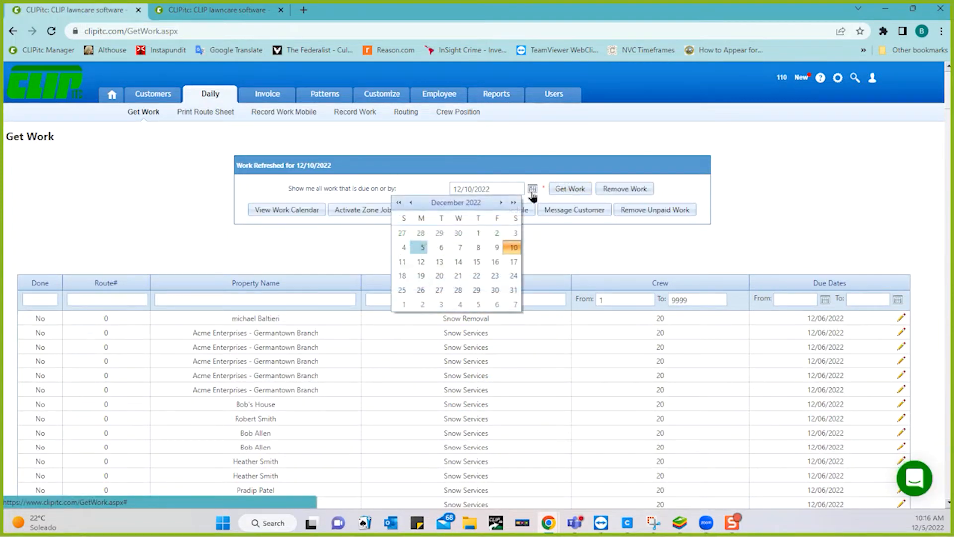
left_click(422, 247)
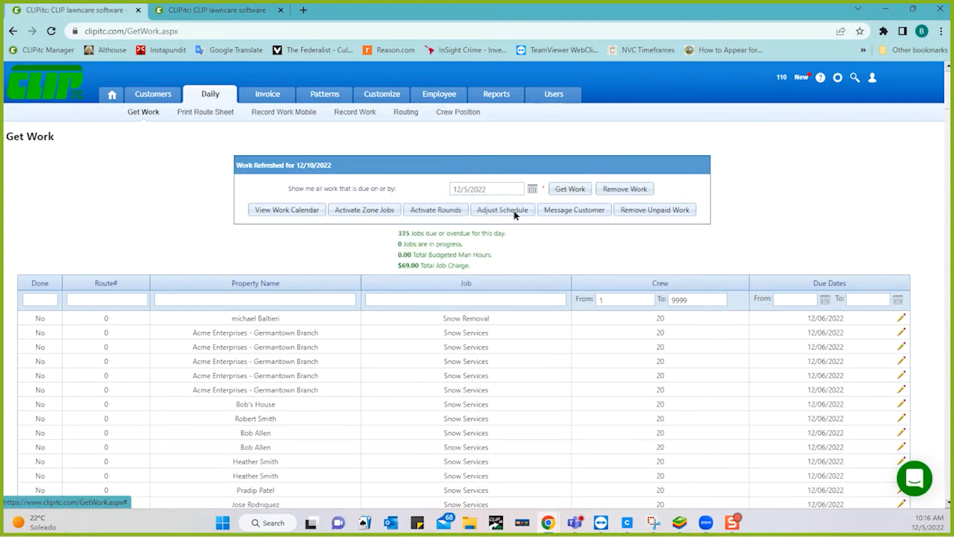
left_click(564, 190)
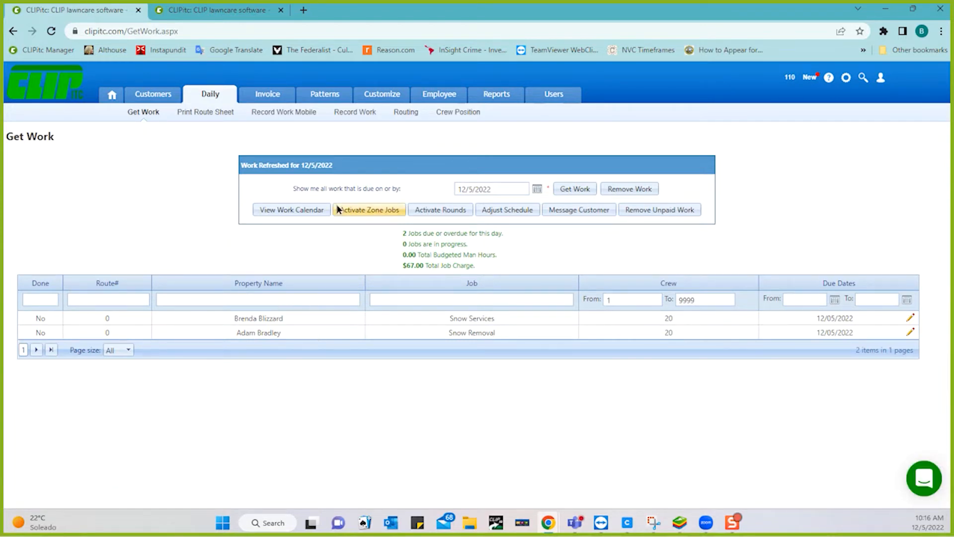
Step: Open Activate Zone Jobs and select the crews 5 - Winter Crew and 7 - Winter Crew
left_click(368, 211)
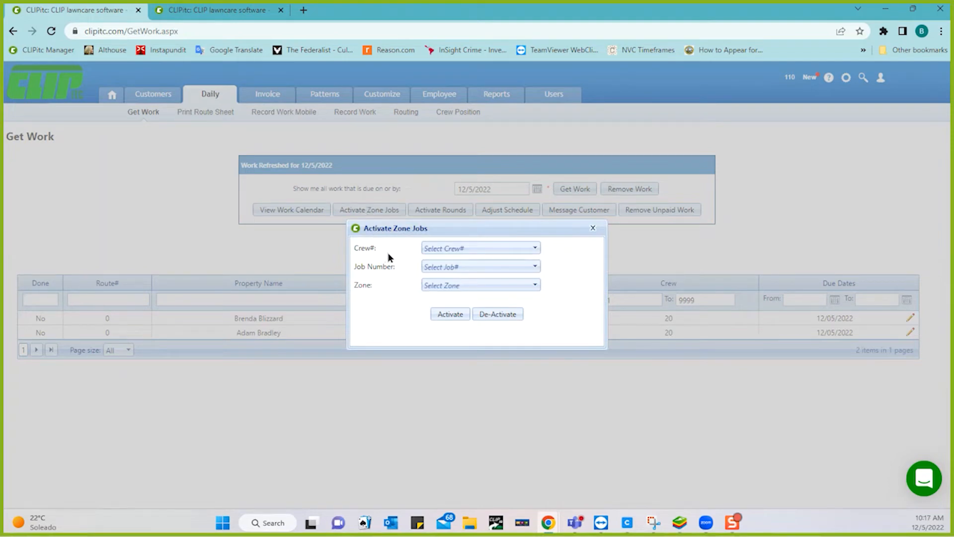
left_click(458, 249)
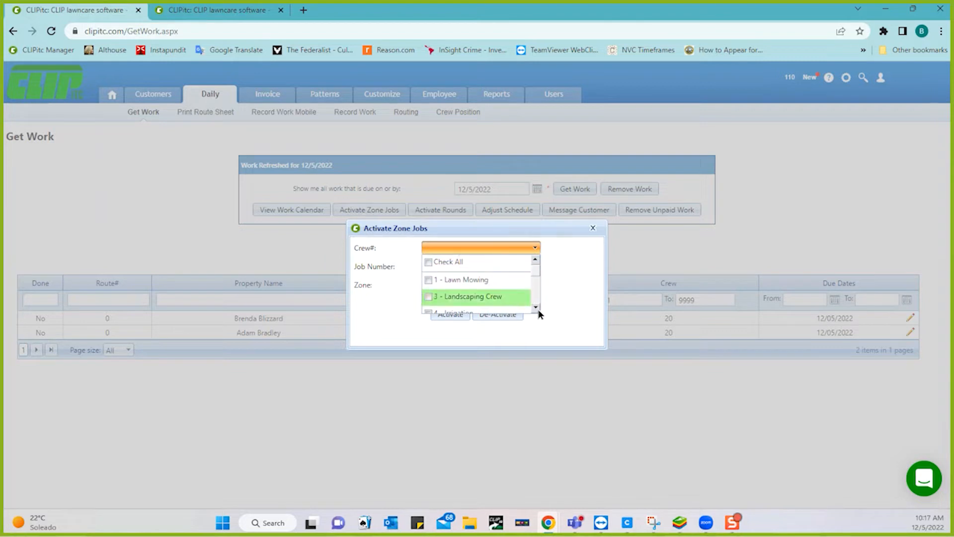
left_click(537, 308)
left_click(537, 308)
left_click(537, 308)
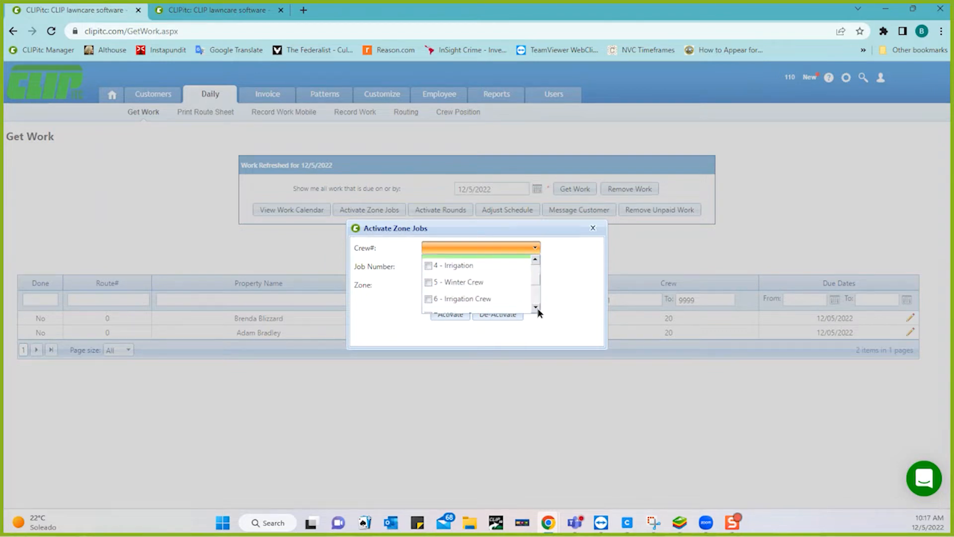
left_click(428, 282)
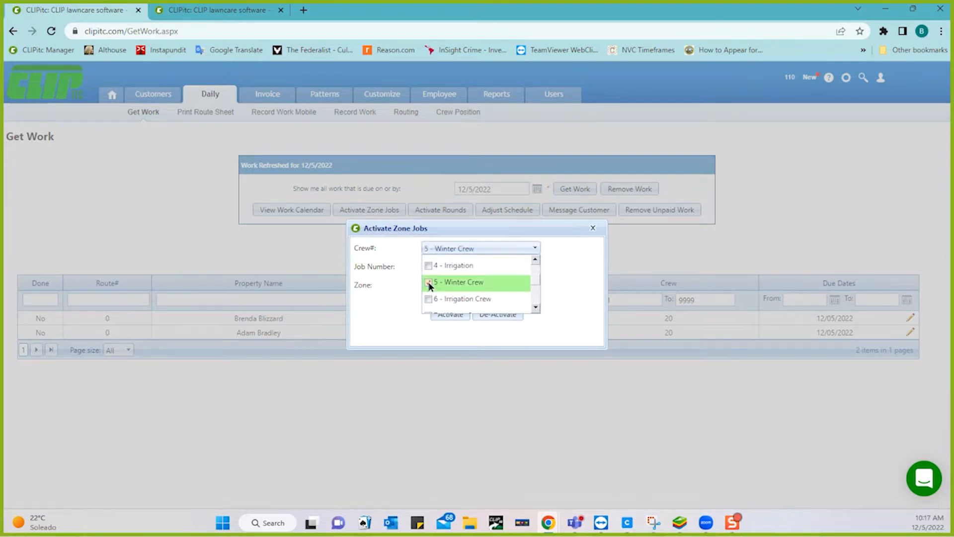
left_click(535, 308)
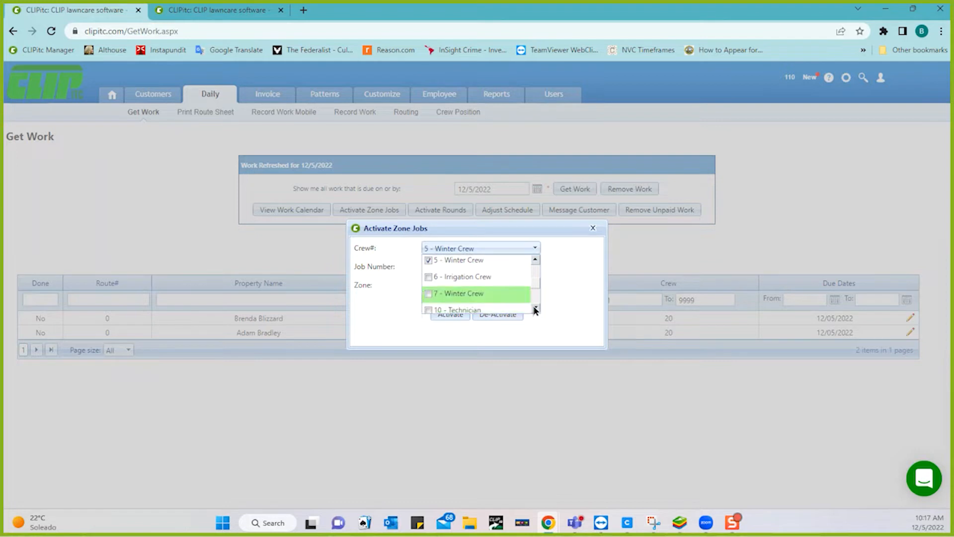
left_click(435, 292)
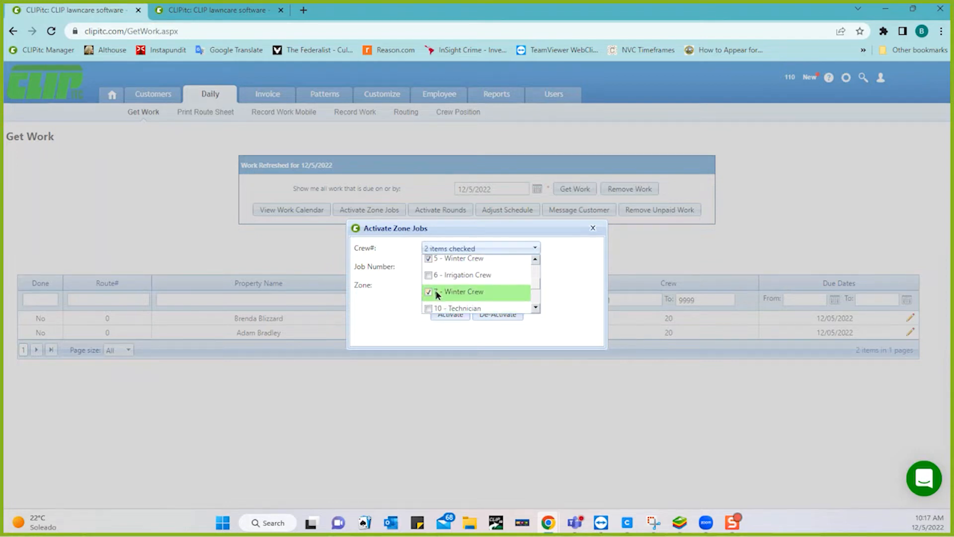
Step: Add crew 21 - Job Change Snow to the selection and activate the zone jobs for the chosen crews
left_click(535, 308)
left_click(536, 308)
left_click(536, 308)
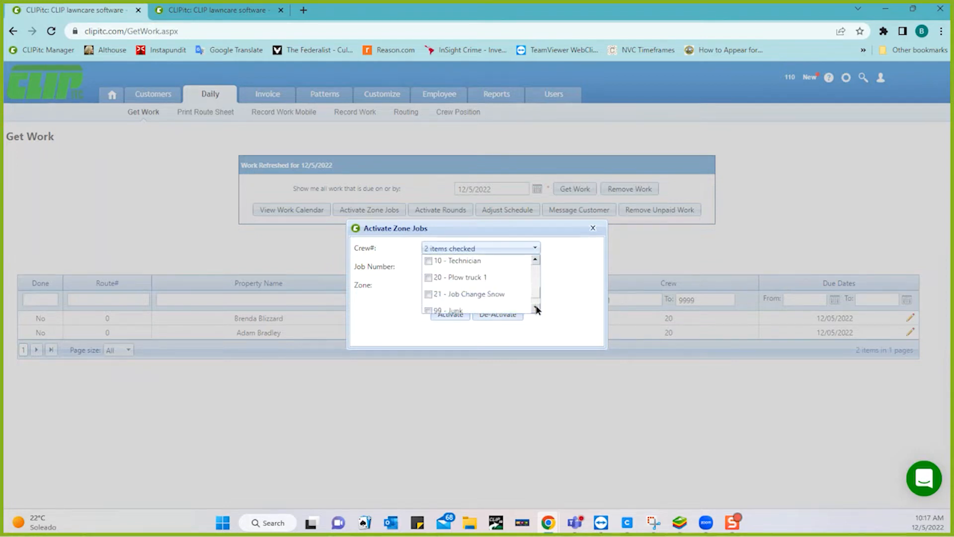
left_click(427, 293)
left_click(583, 312)
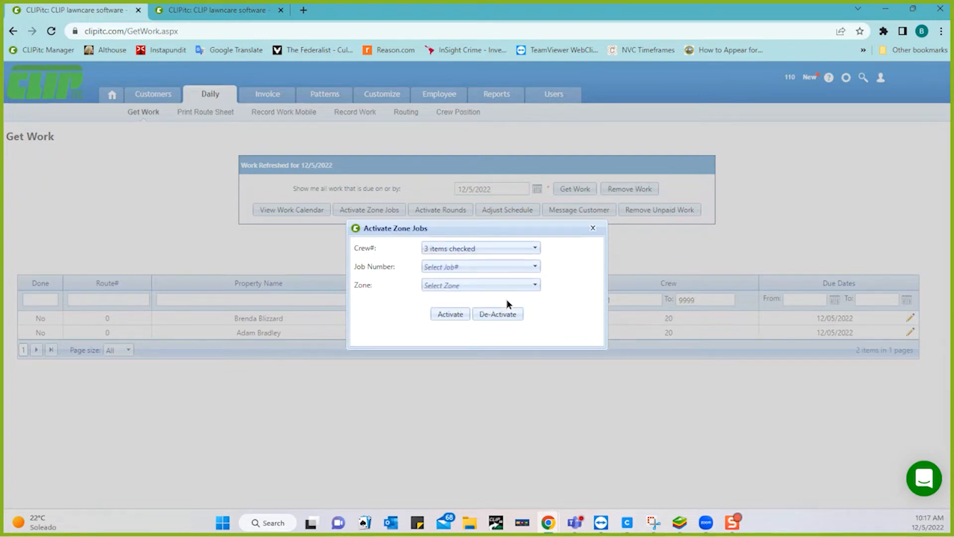
left_click(452, 314)
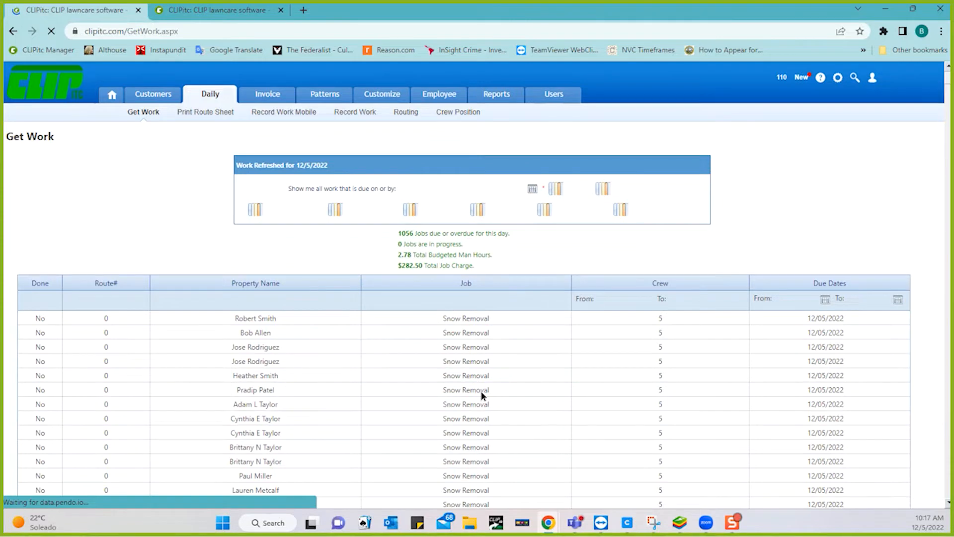
Step: Look through the refreshed work list to examine the activated snow removal jobs, their crews and due dates
scroll(678, 405, "down", 5)
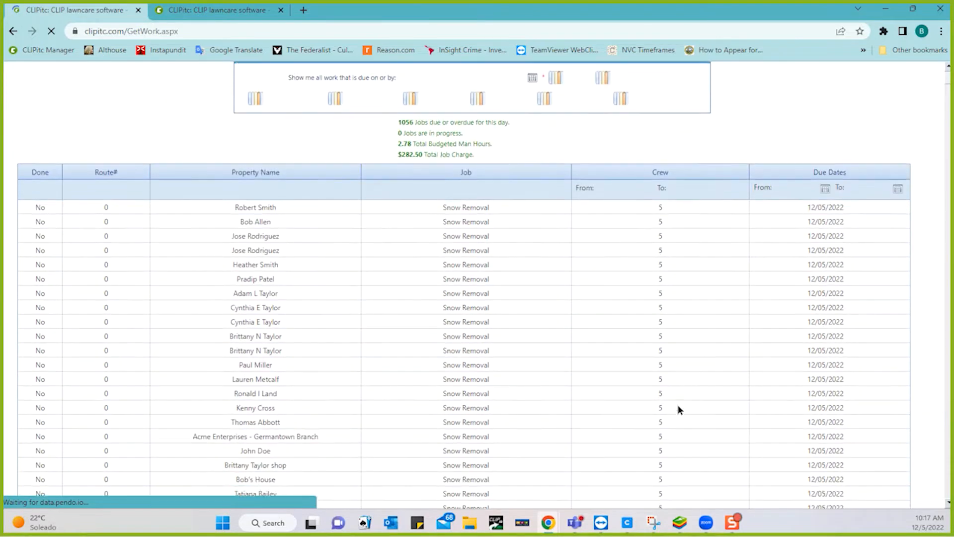
scroll(679, 410, "down", 5)
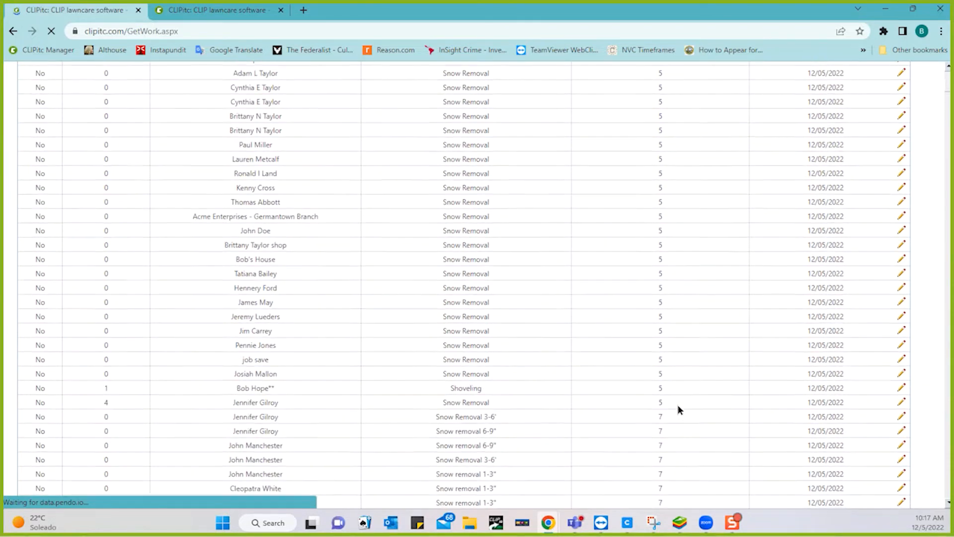
scroll(678, 405, "down", 1)
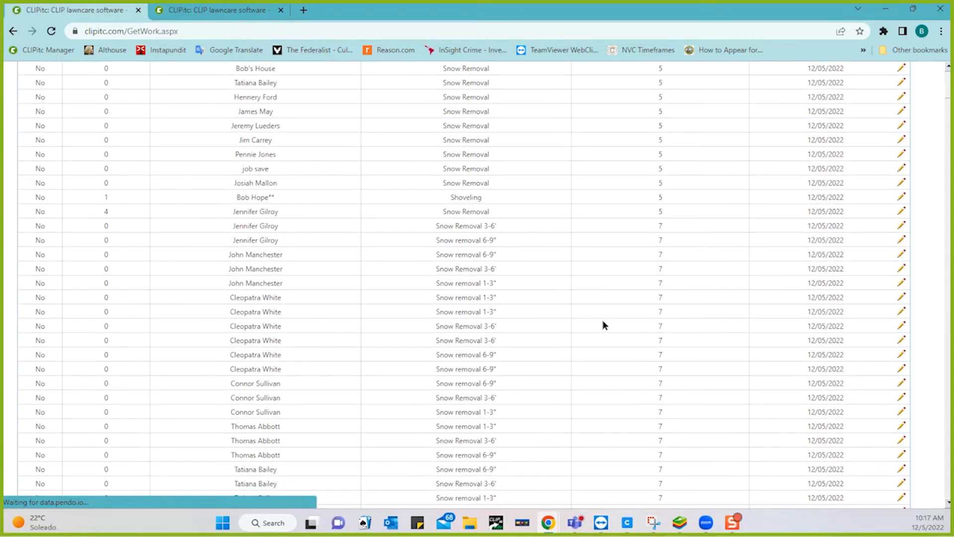
scroll(602, 321, "down", 5)
scroll(603, 324, "down", 20)
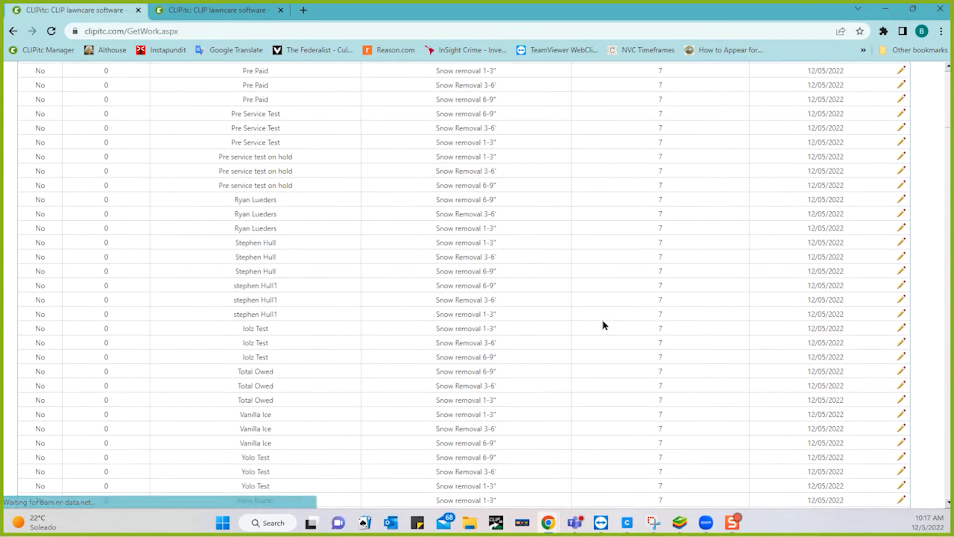
scroll(602, 325, "down", 20)
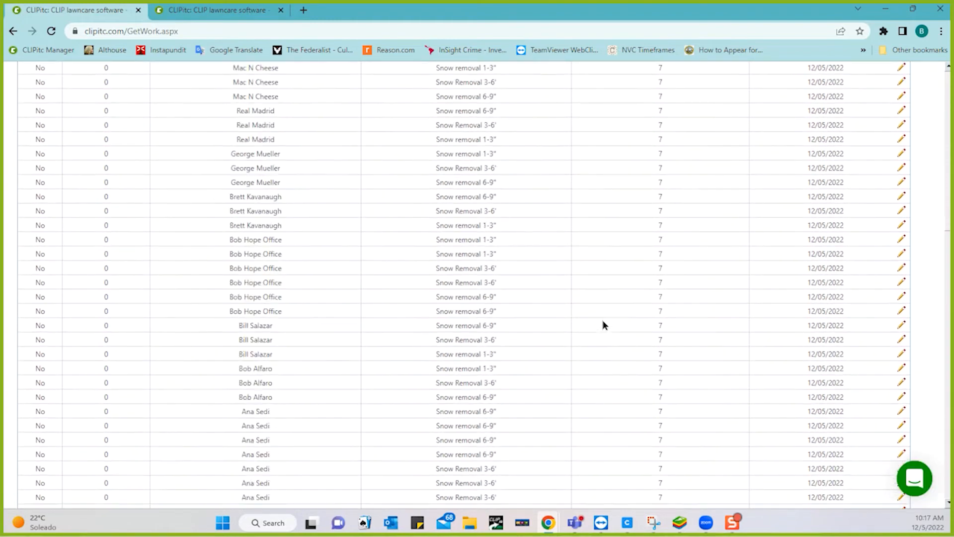
scroll(602, 325, "down", 20)
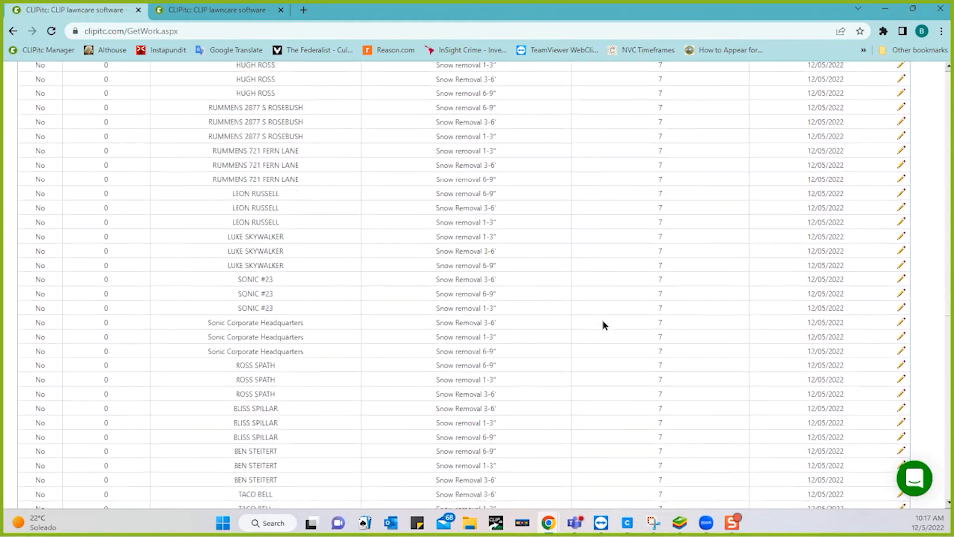
Step: Examine the remaining activated snow removal jobs through to the end of the work list and return to its beginning
scroll(602, 325, "down", 20)
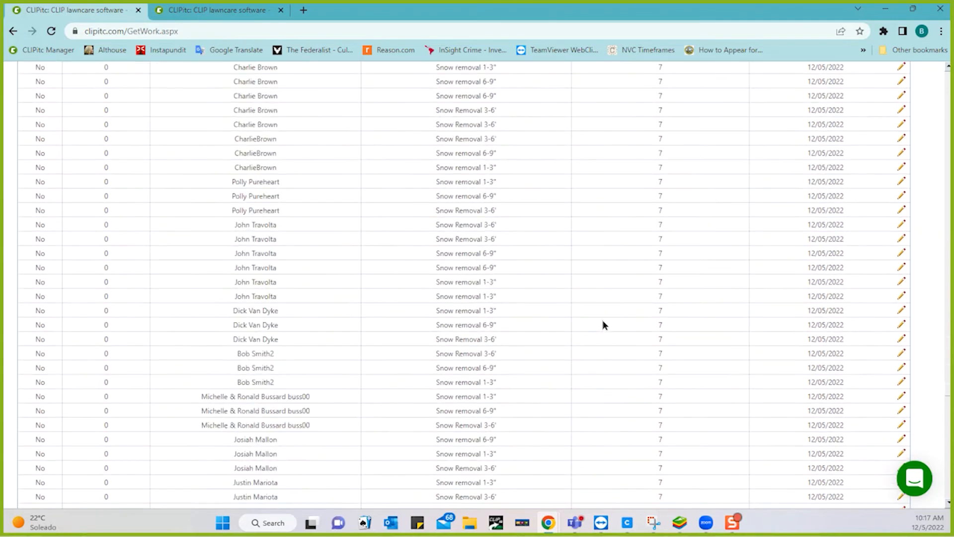
scroll(602, 325, "down", 20)
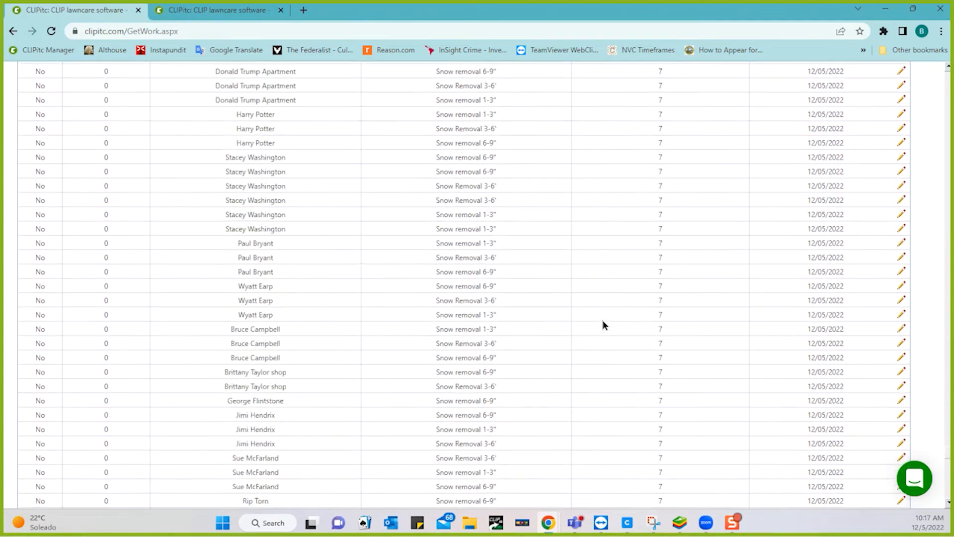
scroll(602, 325, "down", 1)
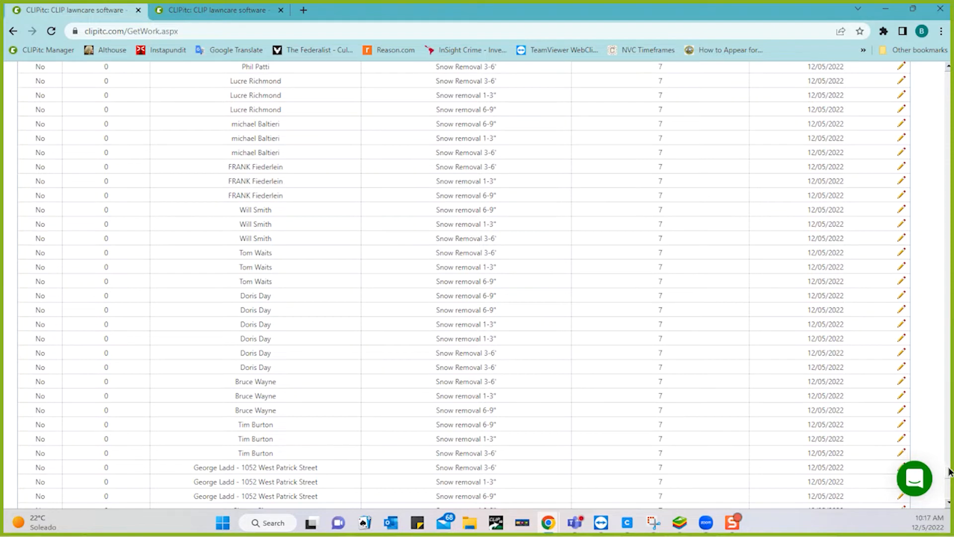
left_click_drag(949, 472, 949, 503)
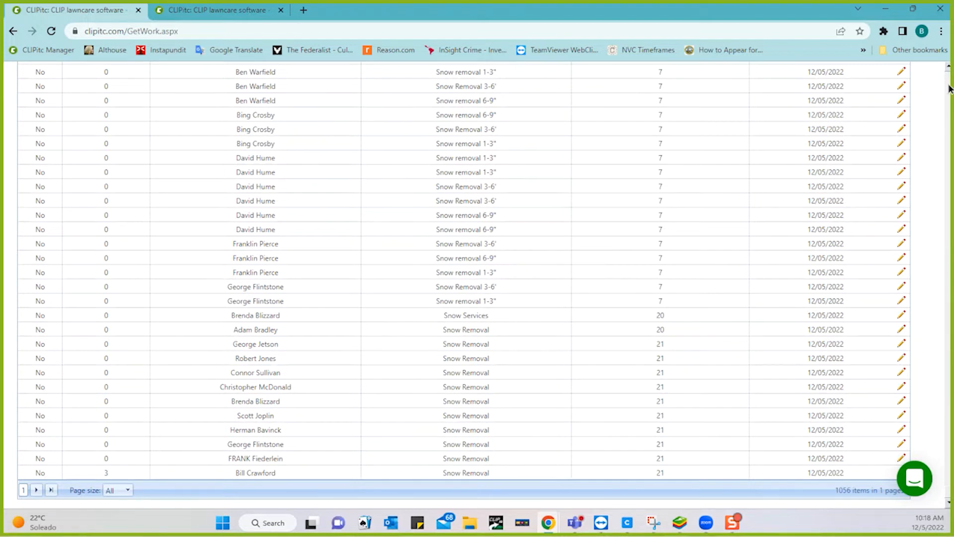
scroll(949, 88, "up", 20)
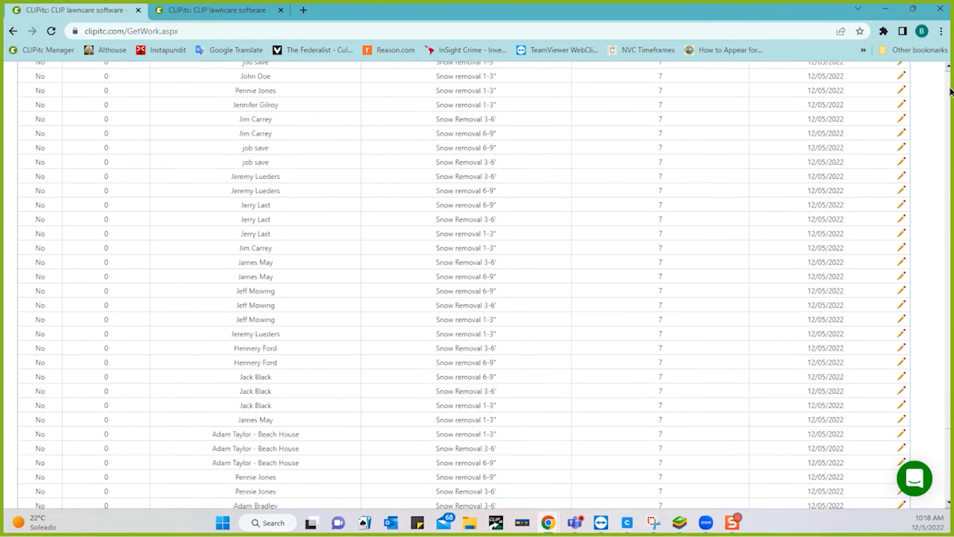
scroll(949, 91, "up", 20)
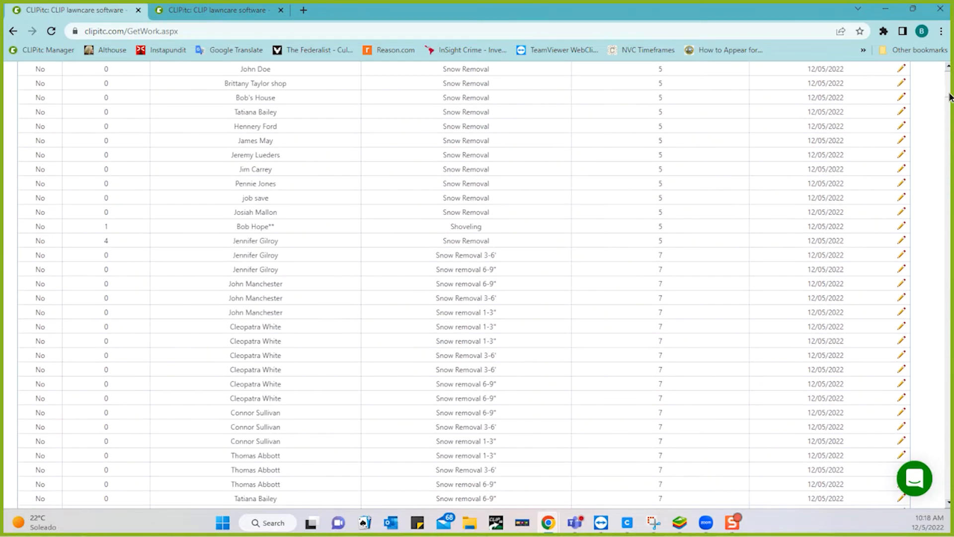
scroll(948, 91, "up", 8)
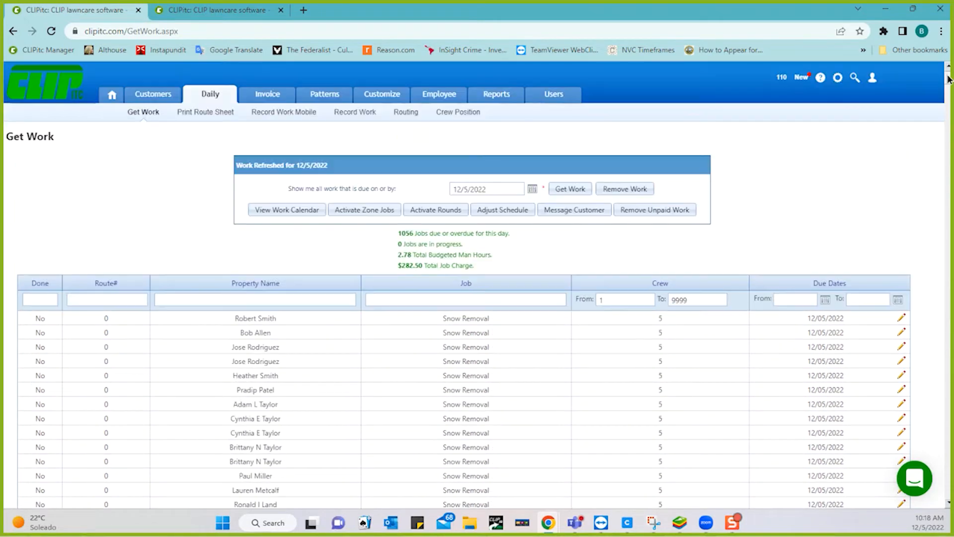
Step: Open Activate Zone Jobs and look through the available job numbers for the snow removal jobs
left_click(361, 205)
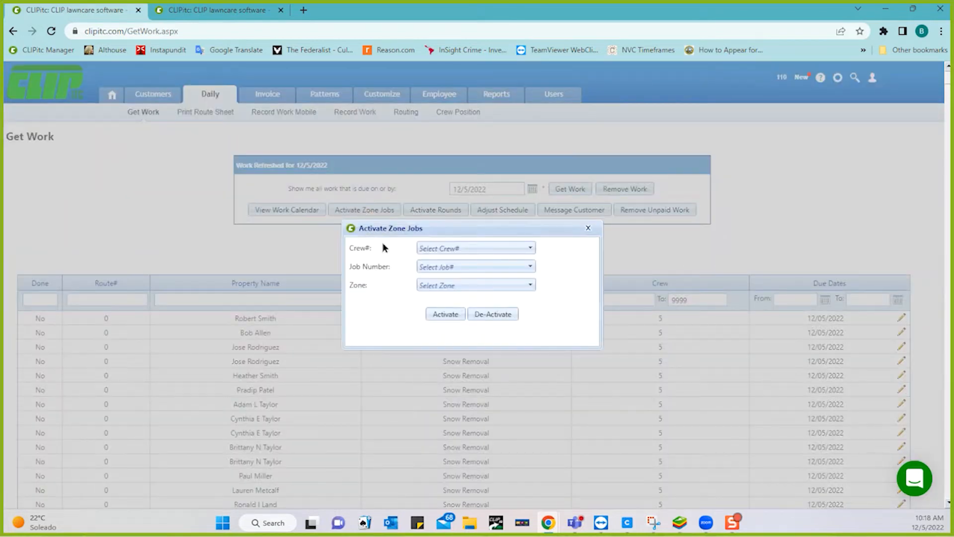
left_click(440, 267)
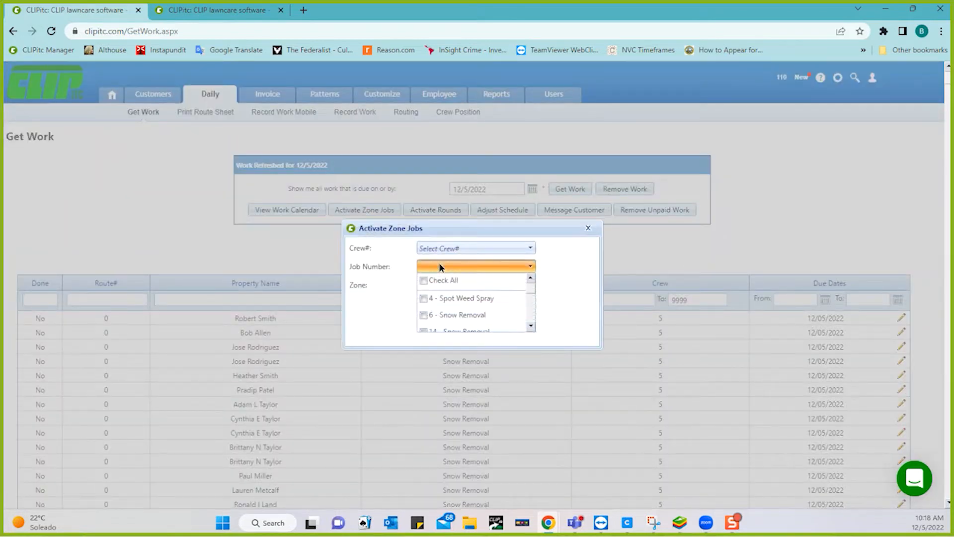
left_click(531, 326)
left_click(531, 326)
left_click(530, 327)
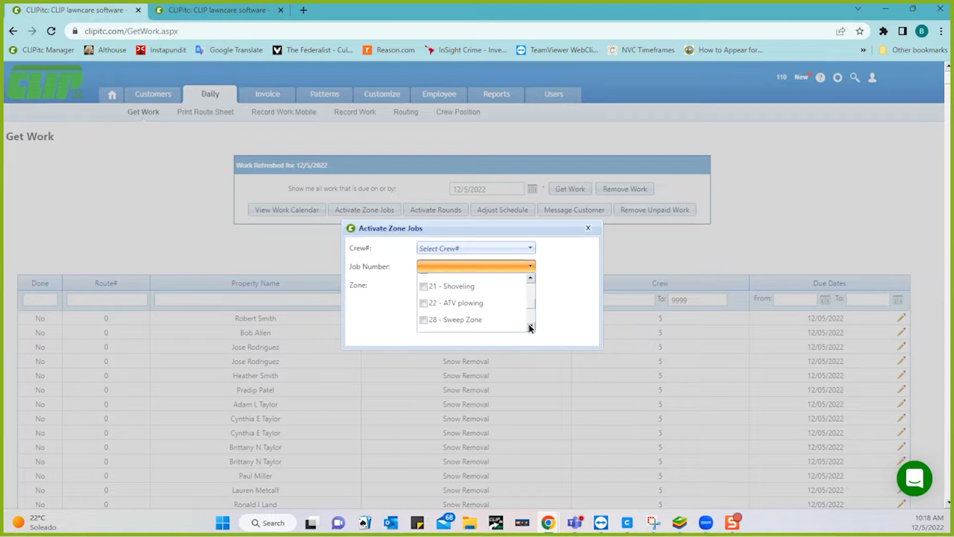
left_click(533, 294)
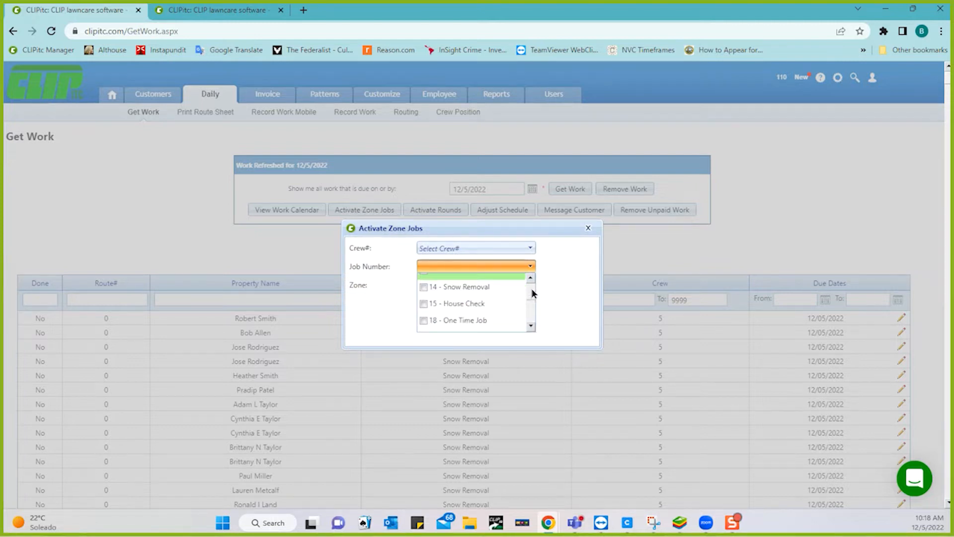
left_click(532, 289)
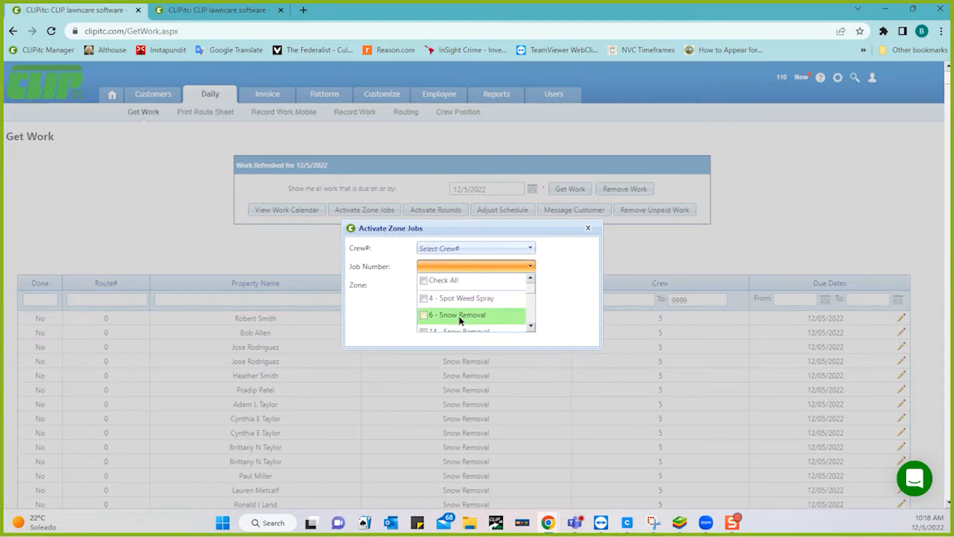
left_click(549, 302)
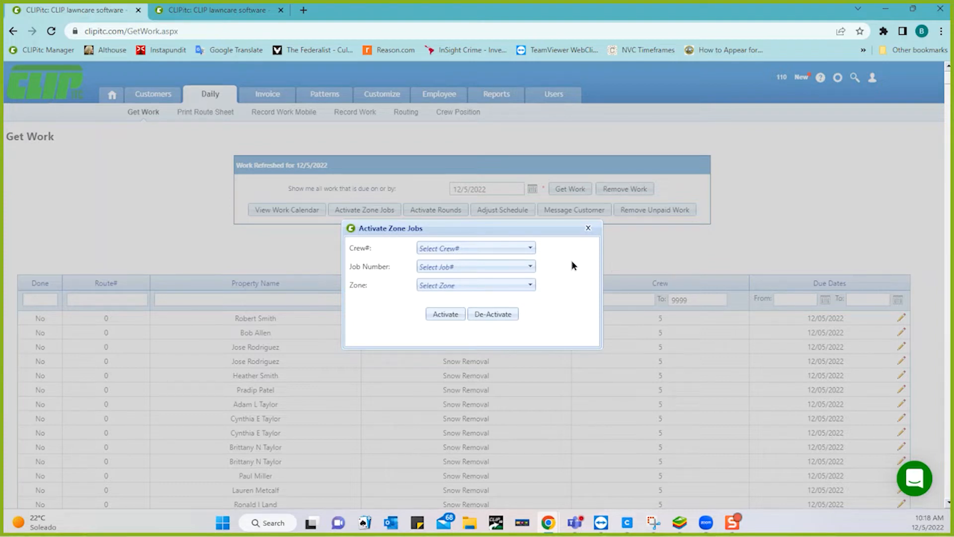
Step: Select all crews and de-activate their zone jobs
left_click(531, 248)
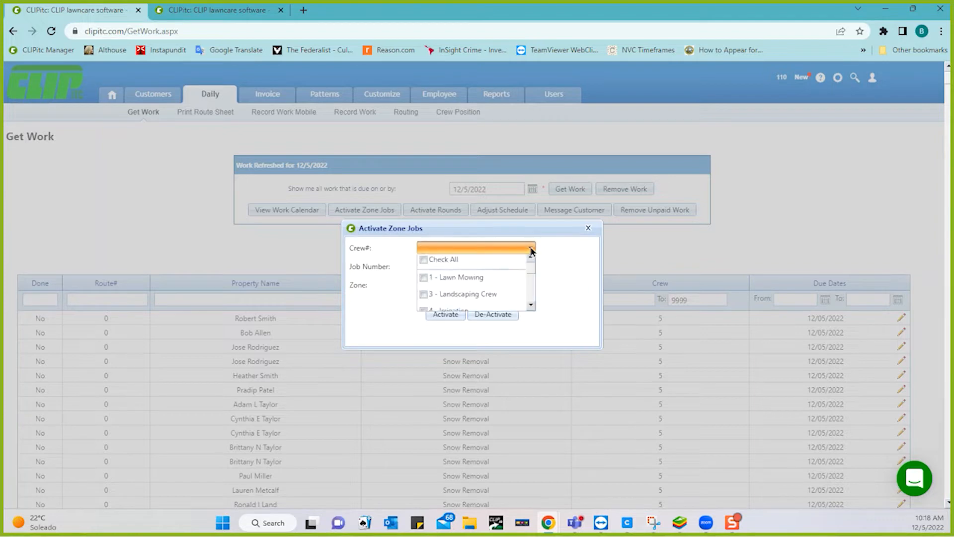
left_click(424, 263)
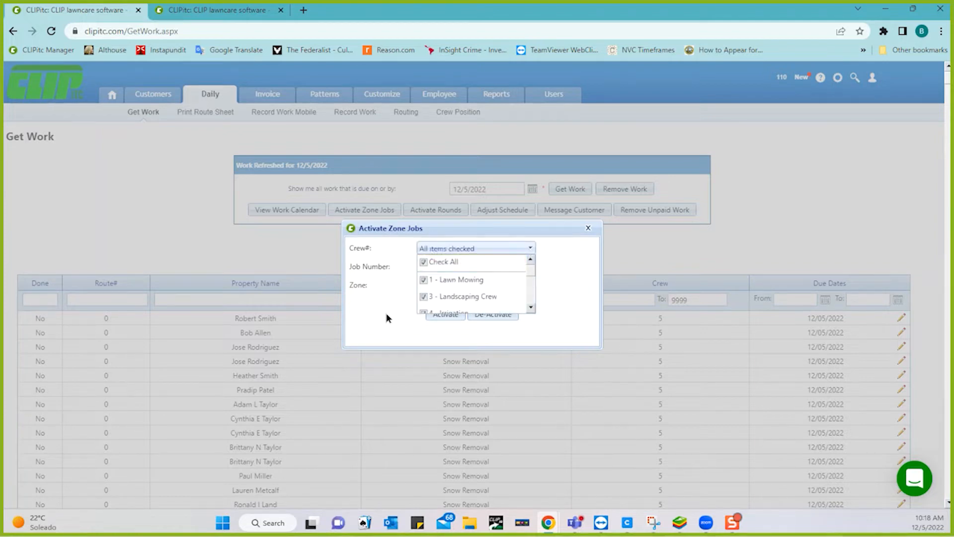
left_click(490, 317)
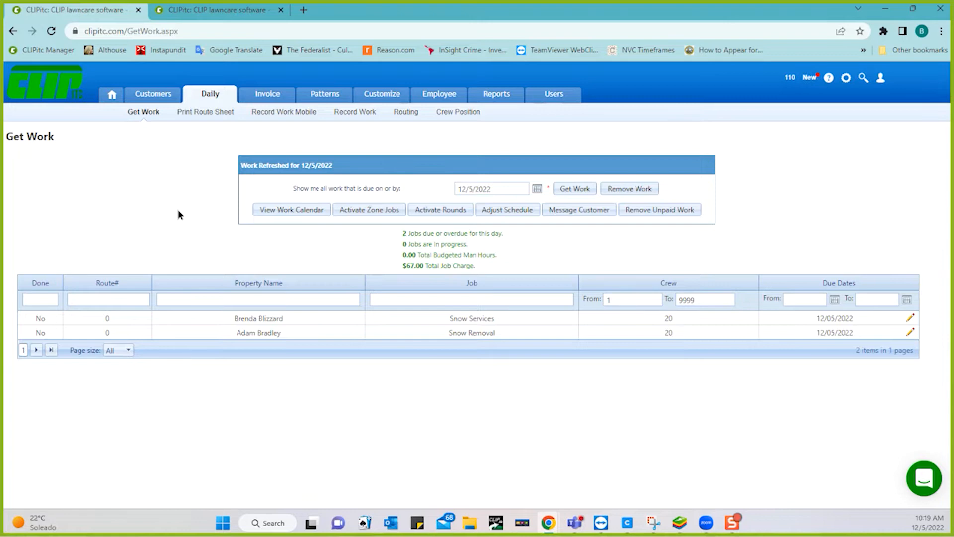
Step: Open the Pattern Jobs list and look through it for the snow removal jobs and their depth ranges
mouse_move(320, 95)
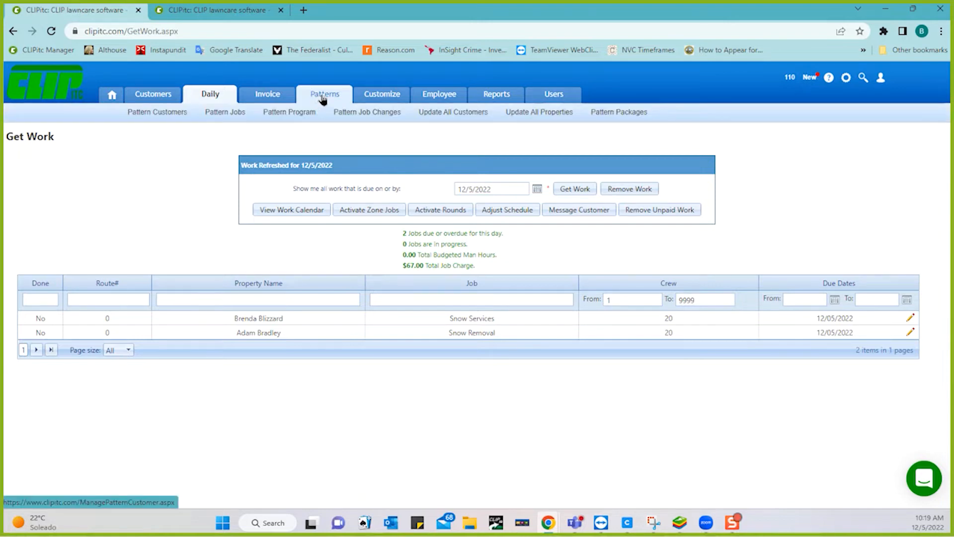
left_click(323, 99)
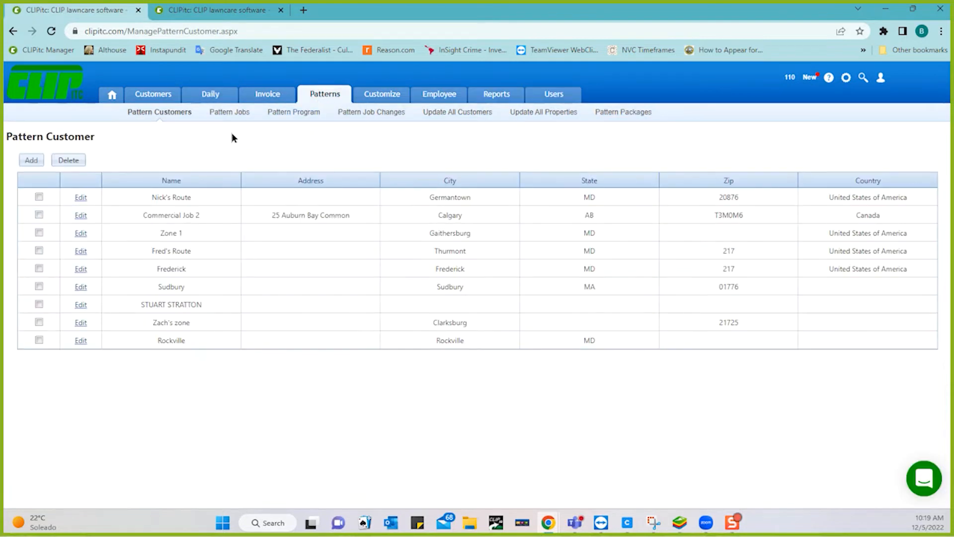
left_click(228, 114)
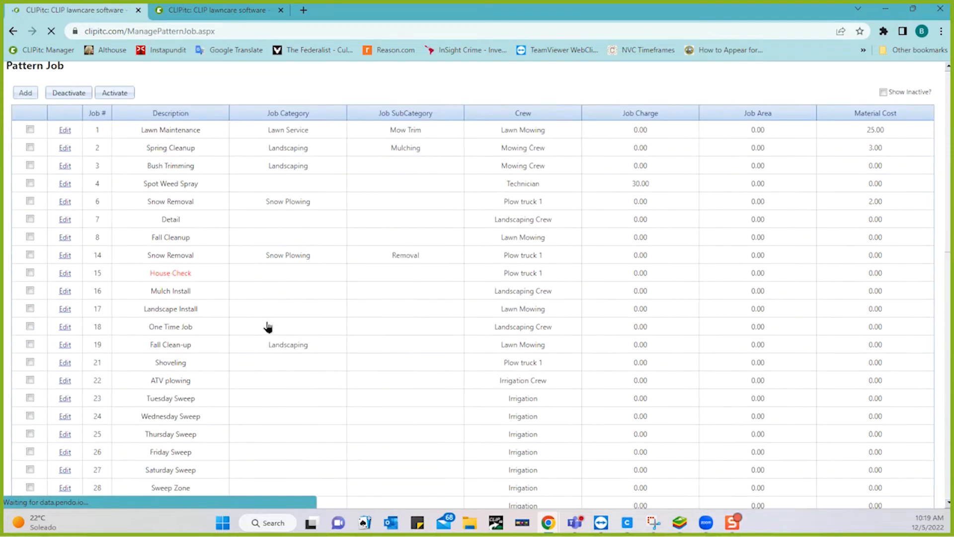
scroll(268, 326, "down", 3)
scroll(267, 326, "down", 7)
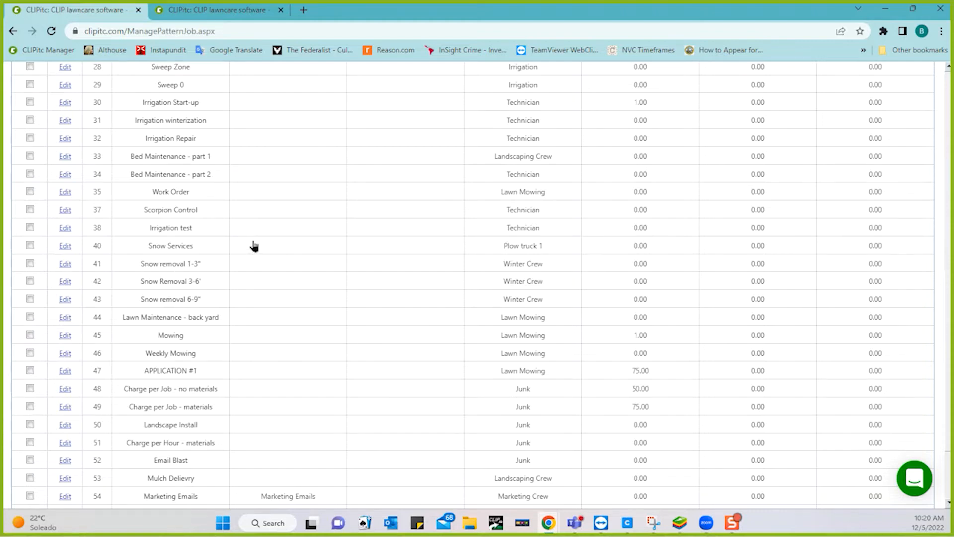
scroll(254, 246, "up", 12)
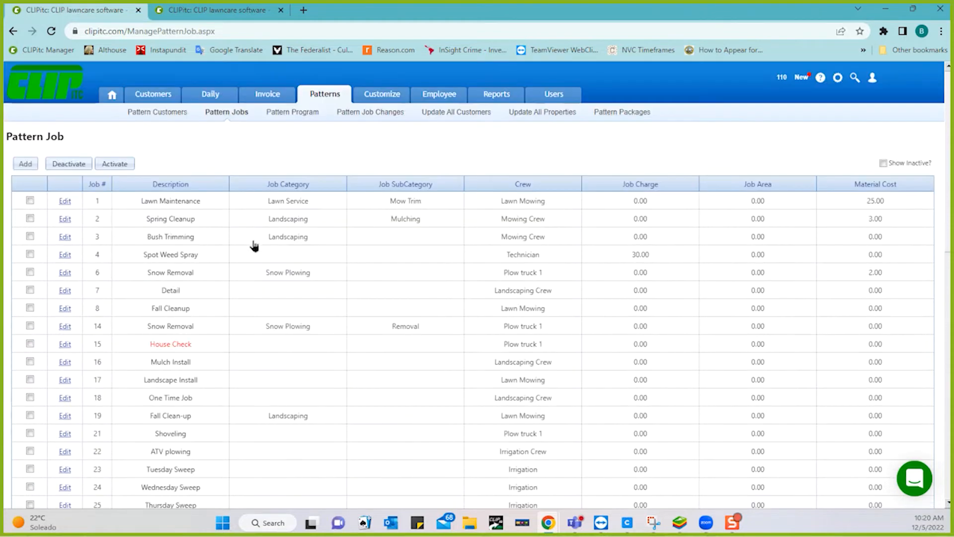
Step: In the other CLIPitc browser tab, close the open pattern job and go to Get Work
left_click(235, 10)
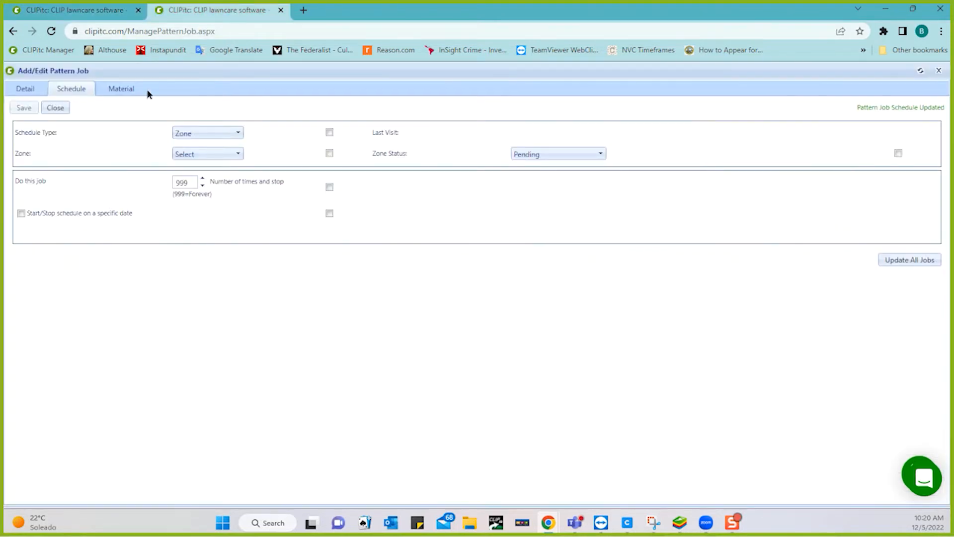
left_click(56, 108)
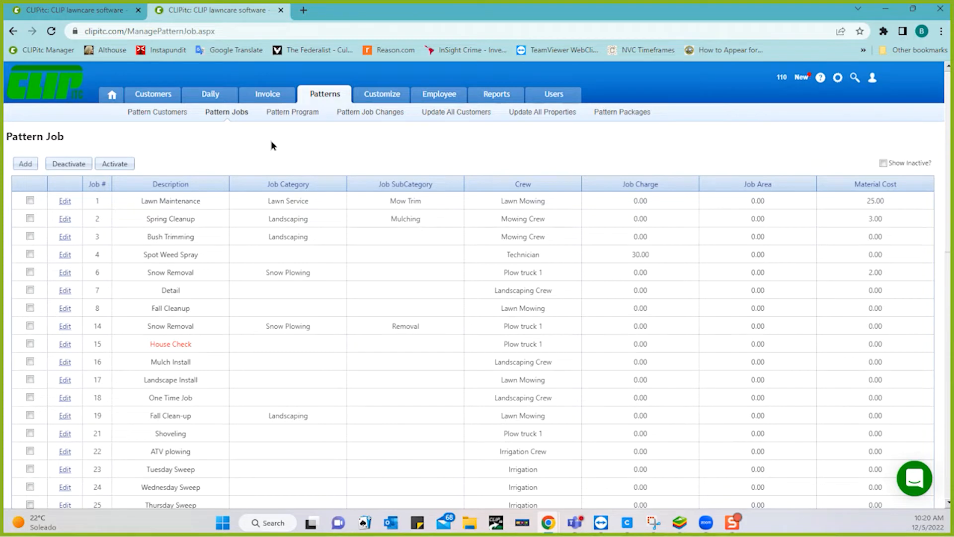
mouse_move(211, 93)
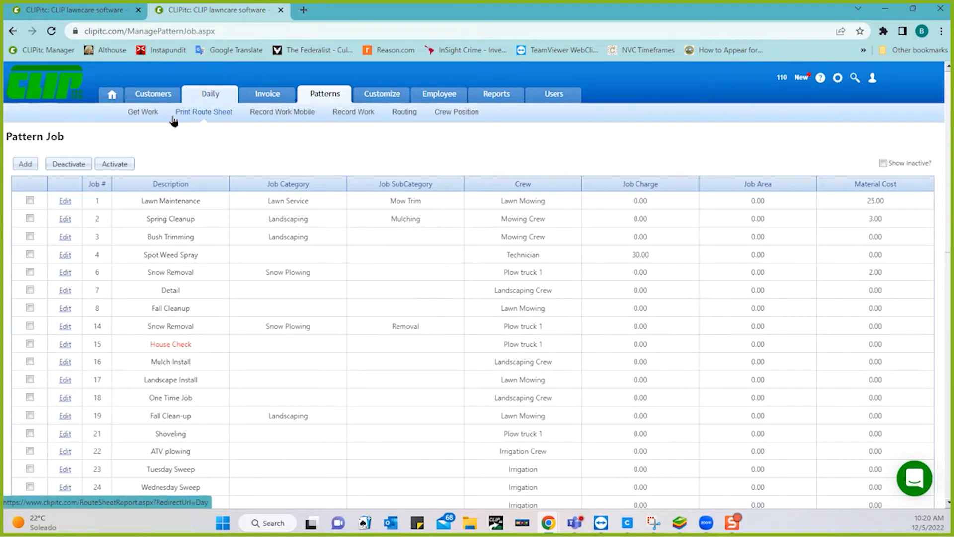
left_click(150, 116)
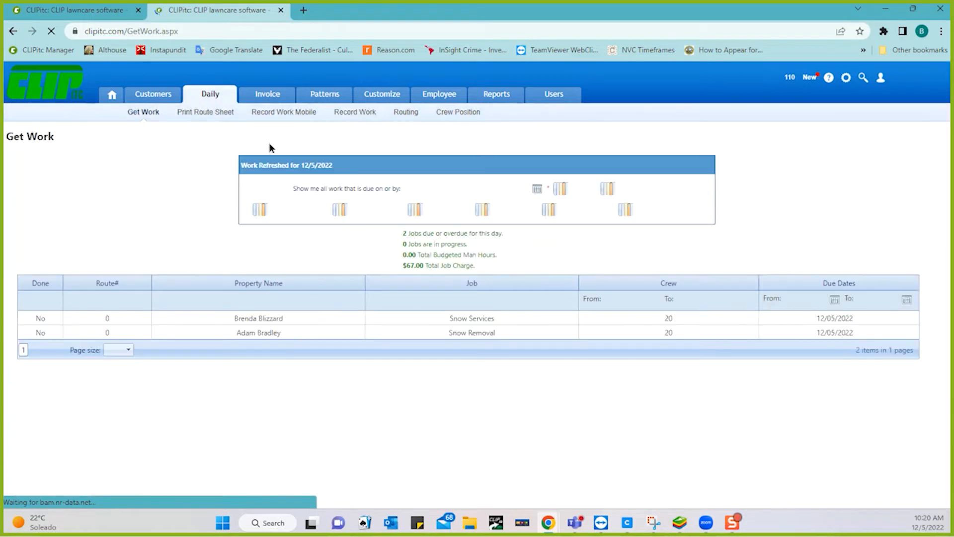
Step: Open Activate Zone Jobs, check the crew choices, and select job 41 - Snow removal 1-3" with no crew chosen
left_click(357, 213)
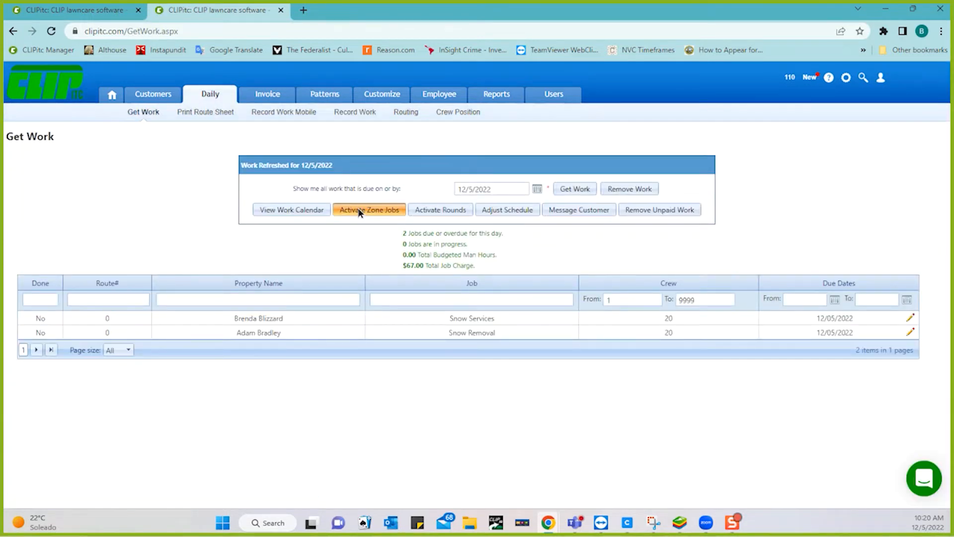
left_click(453, 250)
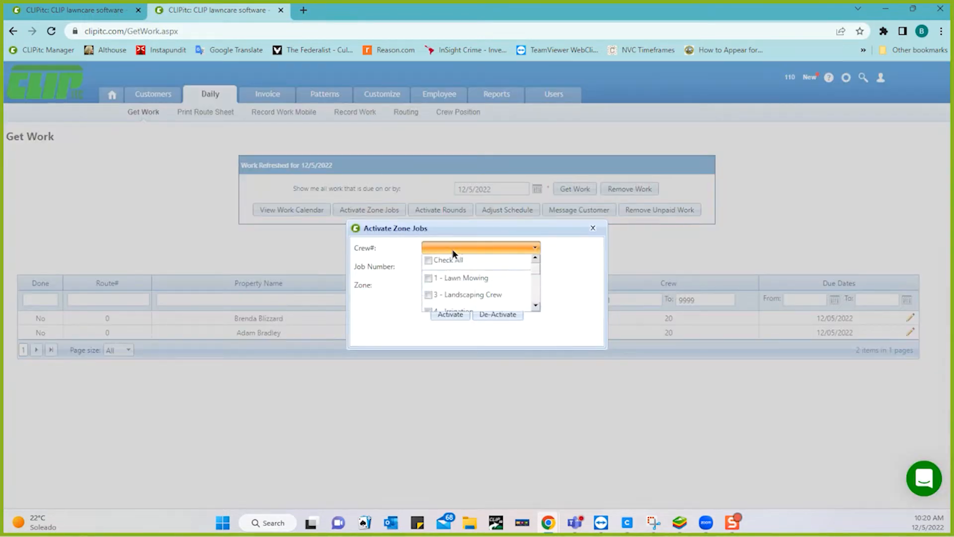
left_click(535, 309)
left_click(564, 304)
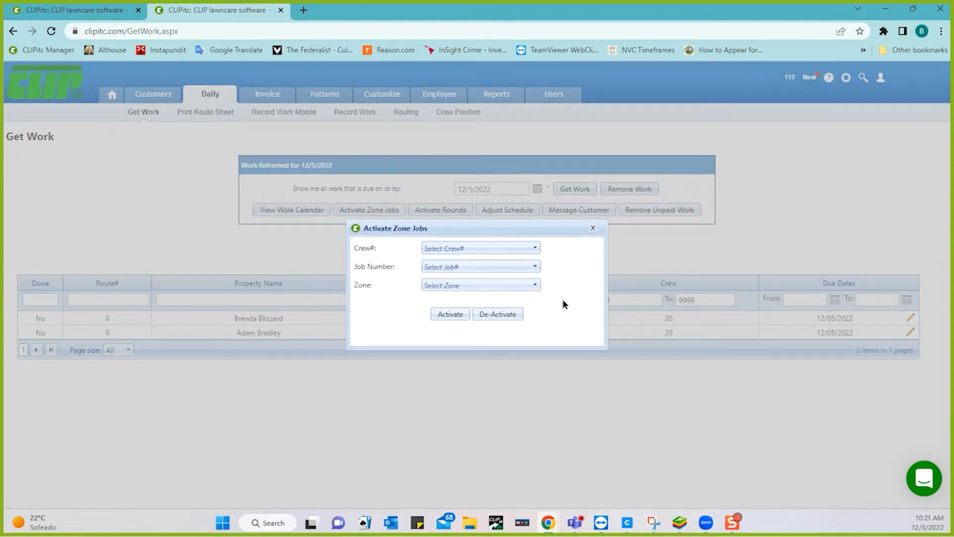
left_click(510, 266)
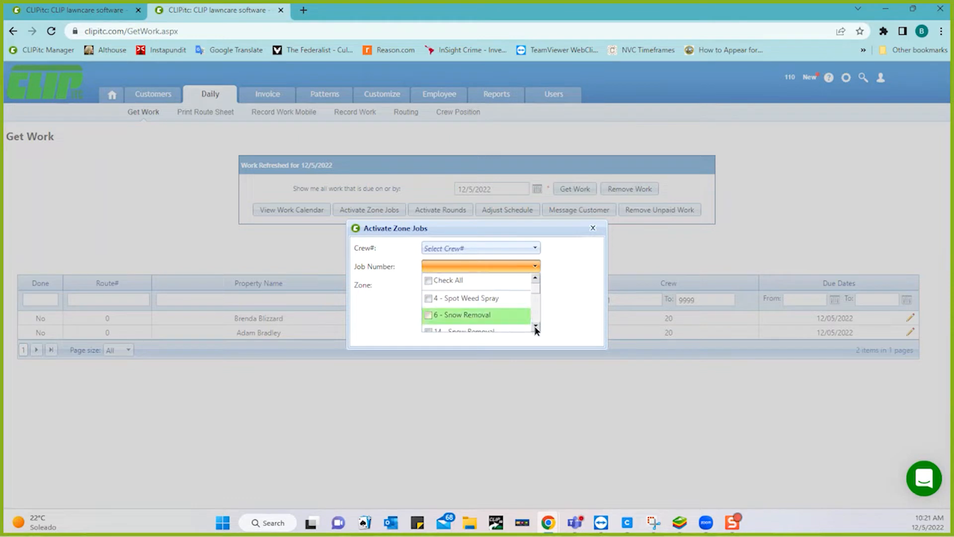
scroll(536, 330, "down", 5)
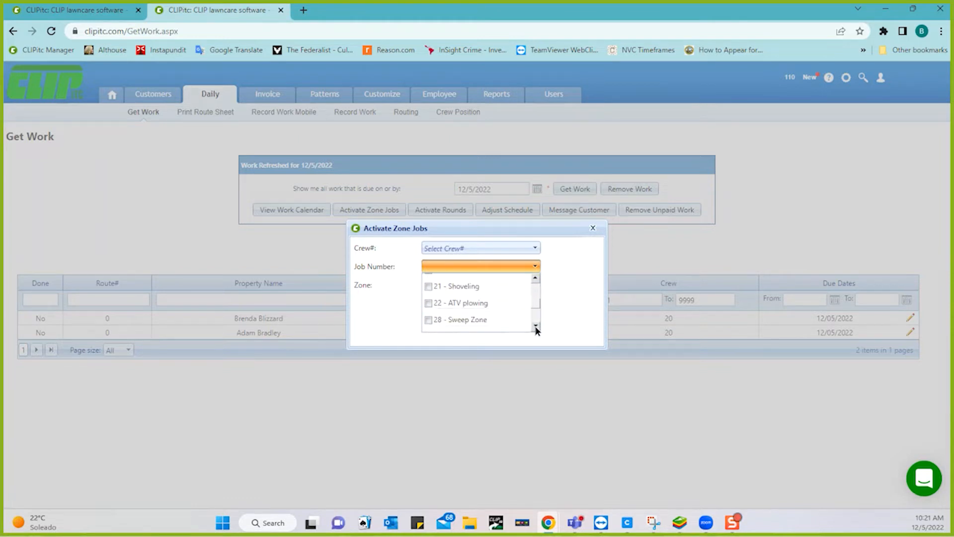
scroll(536, 329, "down", 3)
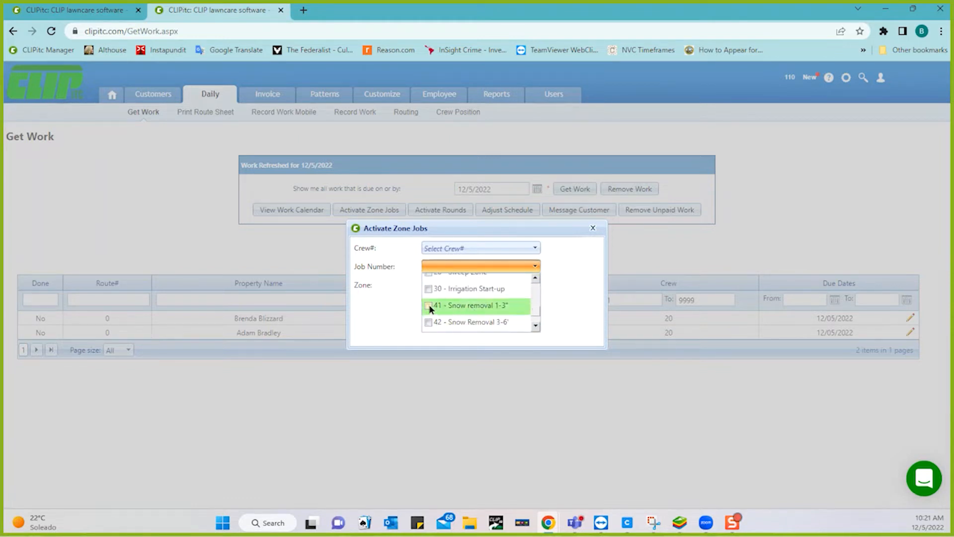
left_click(428, 305)
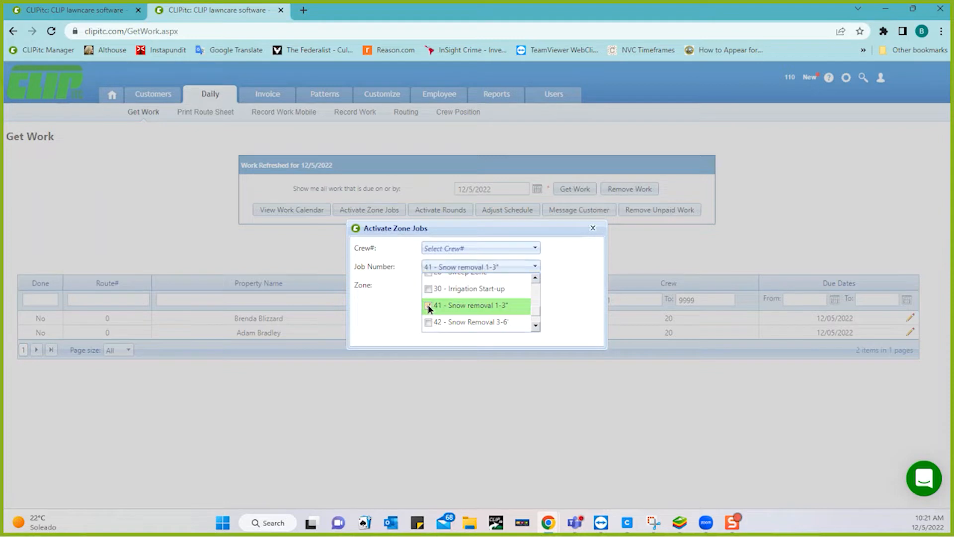
left_click(569, 302)
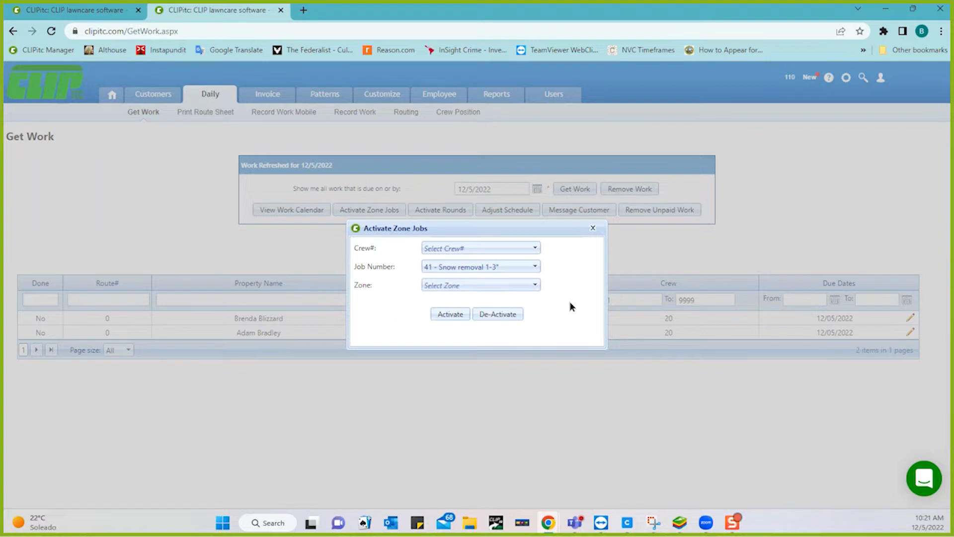
Step: Activate the zone jobs for the selected job number and look over the refreshed work list
left_click(458, 313)
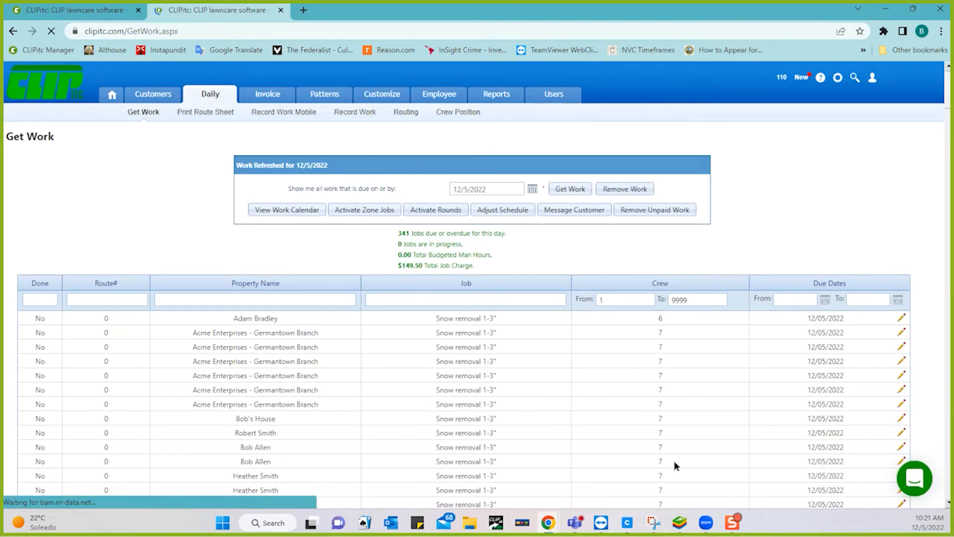
scroll(676, 463, "down", 2)
scroll(676, 466, "down", 5)
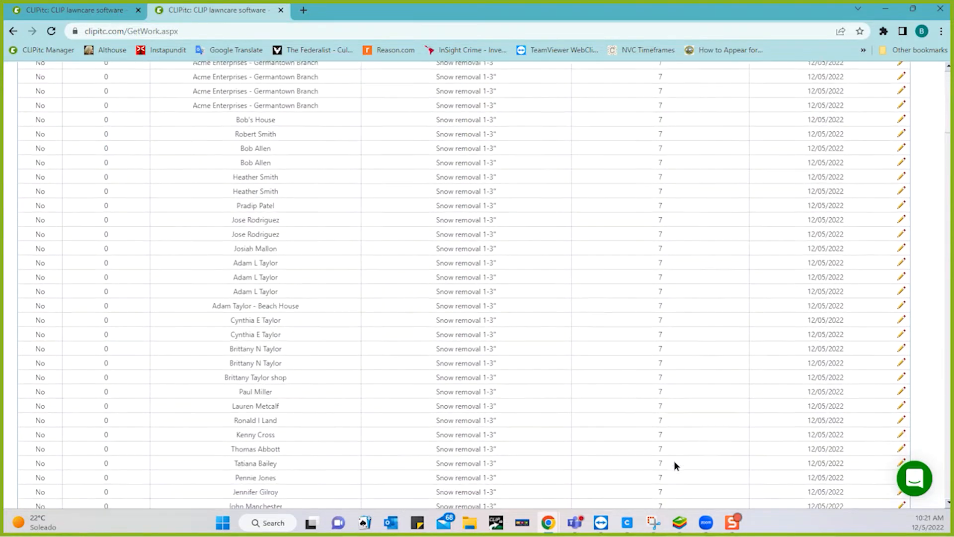
Step: De-activate the zone jobs for job number 41 - Snow removal 1-3", leaving crew and zone unselected
scroll(675, 465, "up", 3)
scroll(676, 466, "up", 2)
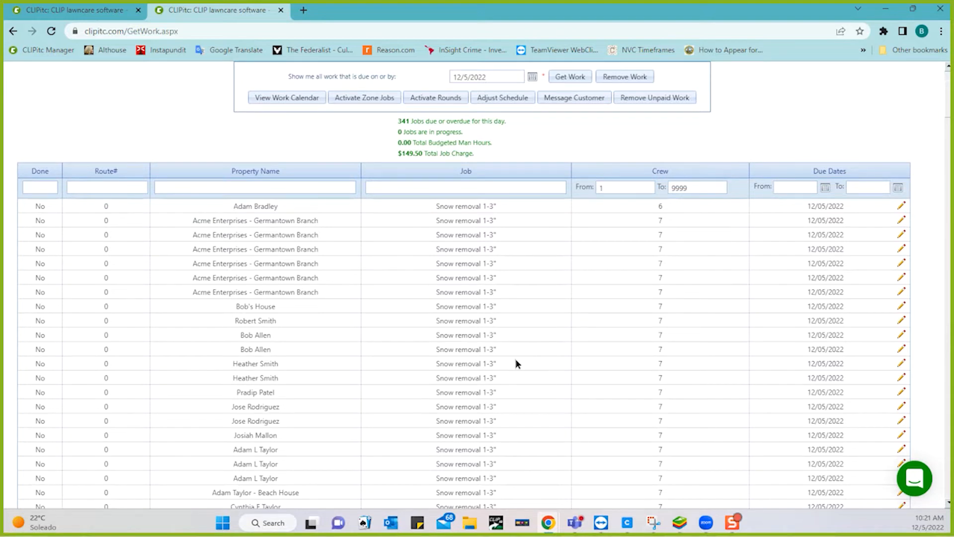
scroll(515, 359, "up", 2)
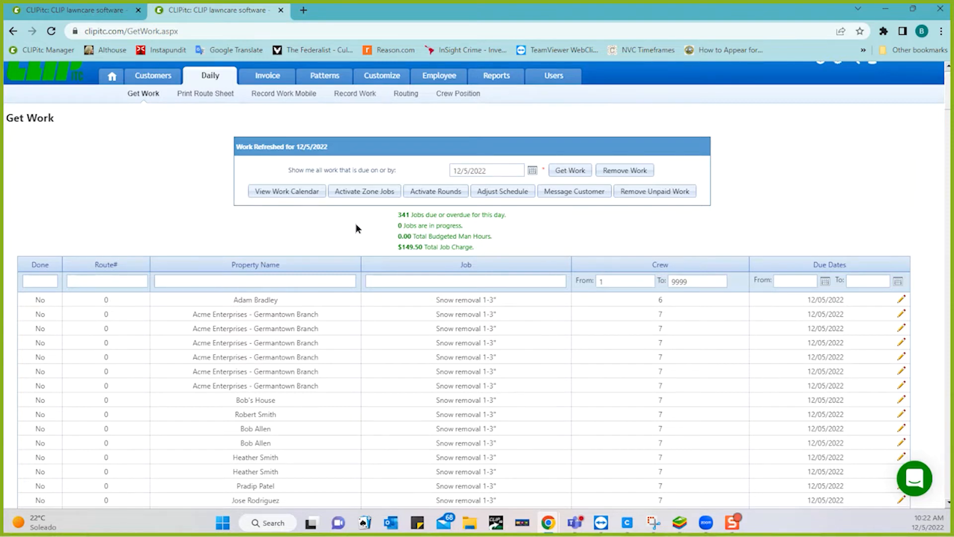
left_click(364, 194)
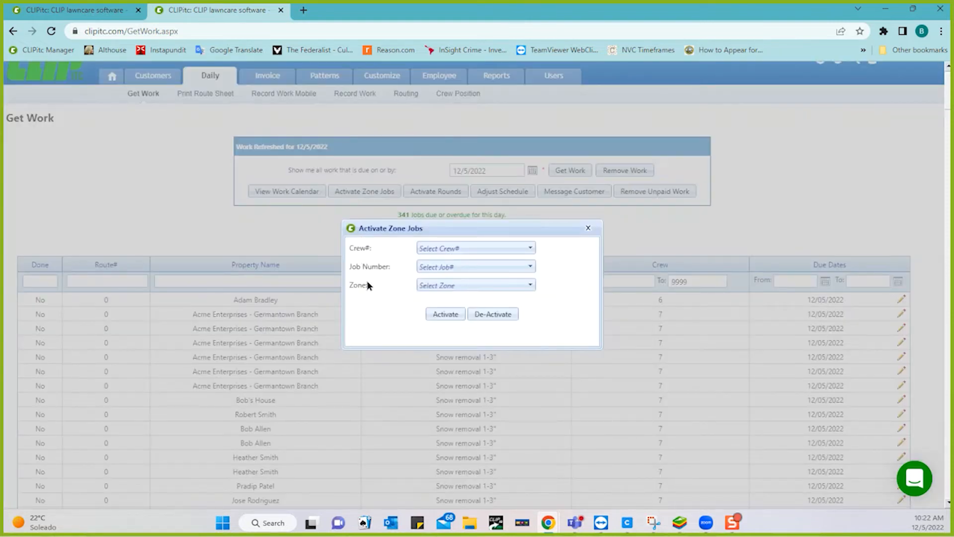
left_click(472, 269)
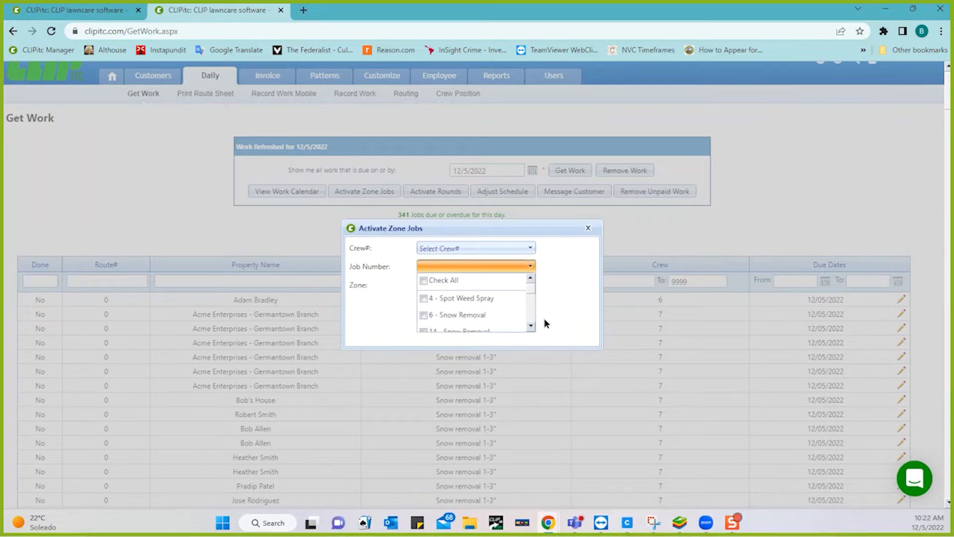
scroll(532, 328, "down", 5)
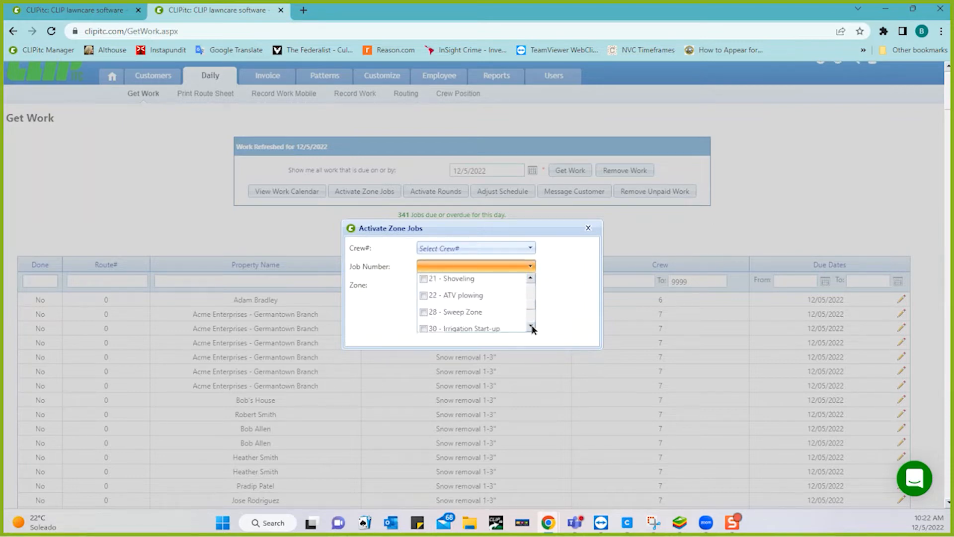
scroll(531, 328, "down", 1)
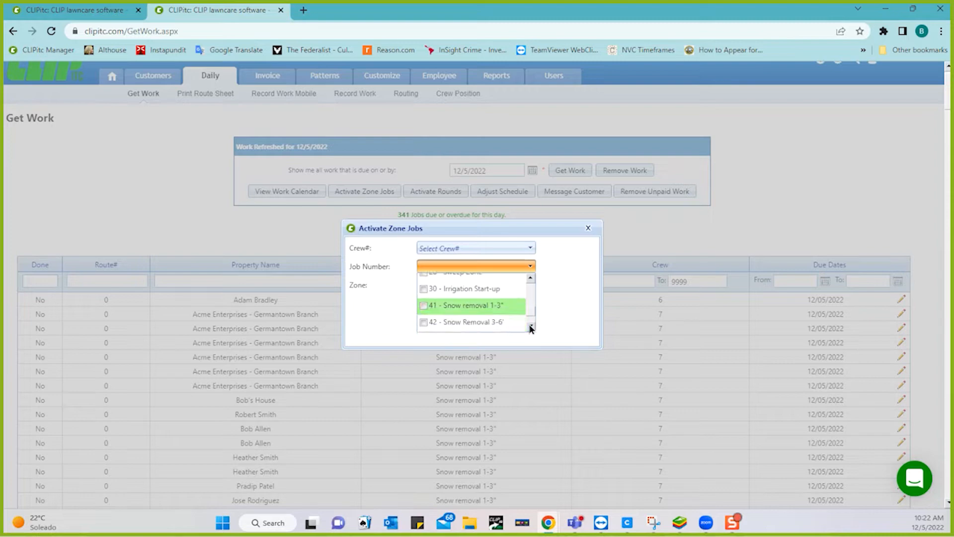
left_click(424, 305)
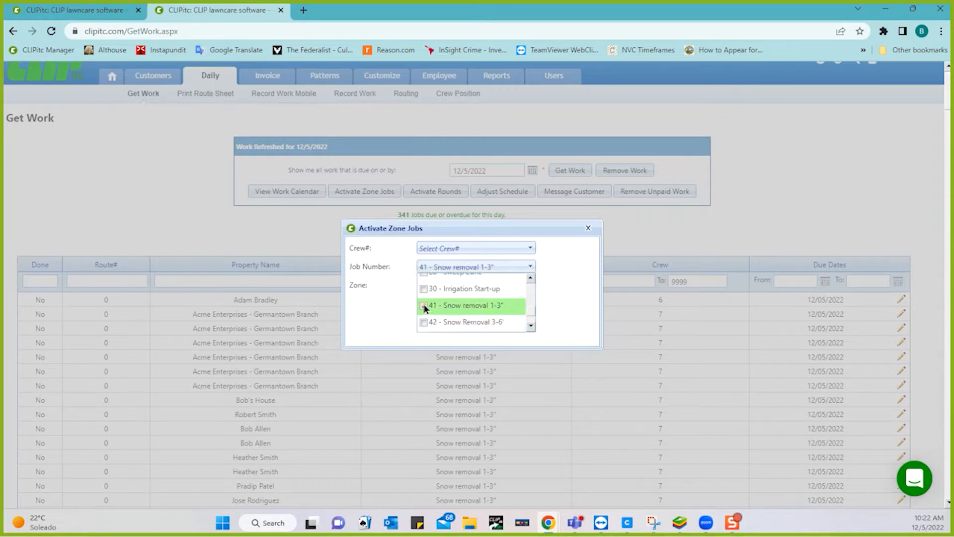
left_click(387, 303)
left_click(485, 312)
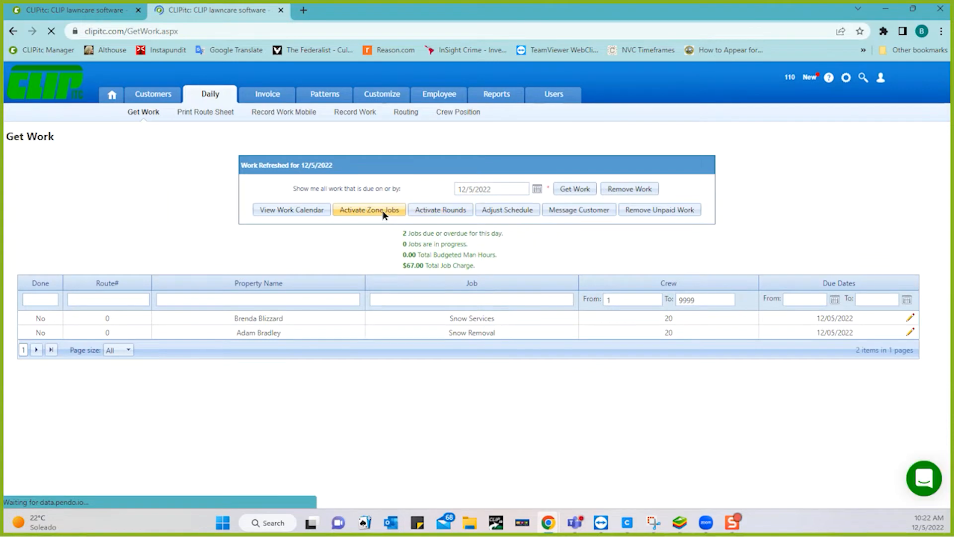
Step: Activate the zone jobs for job number 42 - Snow Removal 3-6' and look over the refreshed work list
left_click(388, 211)
left_click(449, 269)
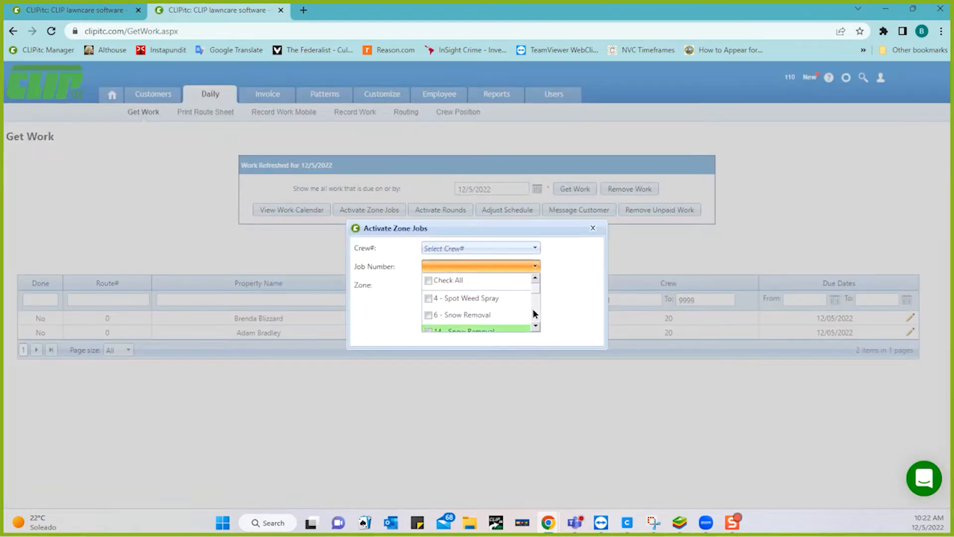
scroll(533, 311, "down", 3)
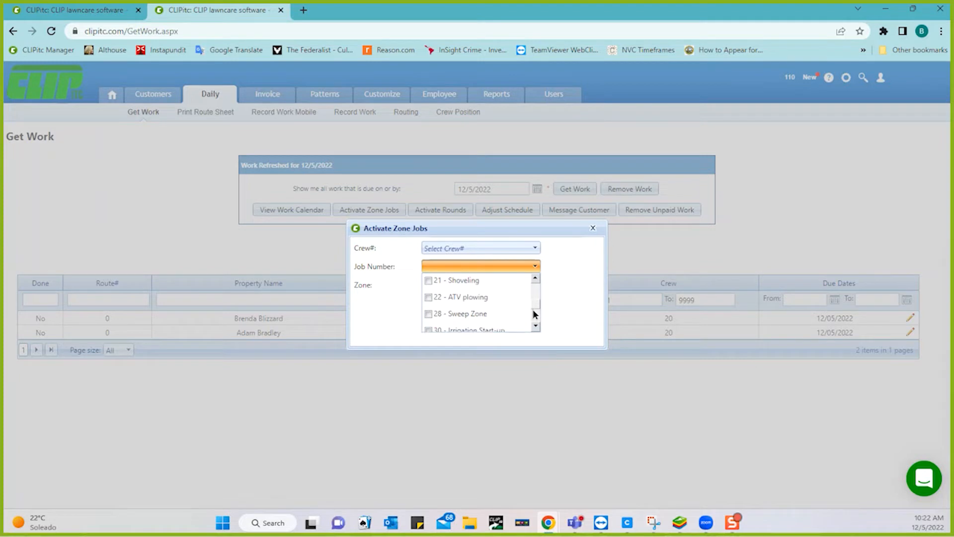
scroll(533, 321, "down", 3)
scroll(533, 321, "down", 1)
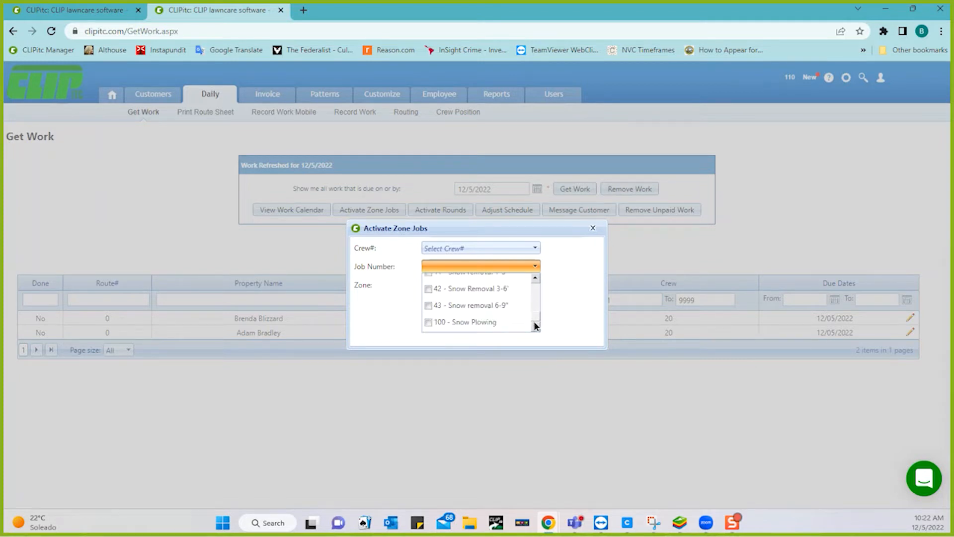
left_click(428, 291)
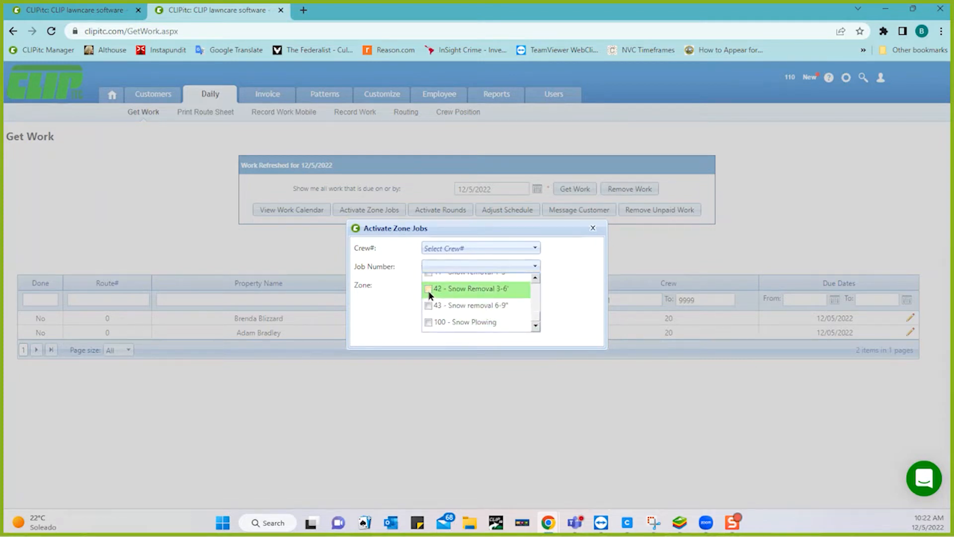
left_click(570, 309)
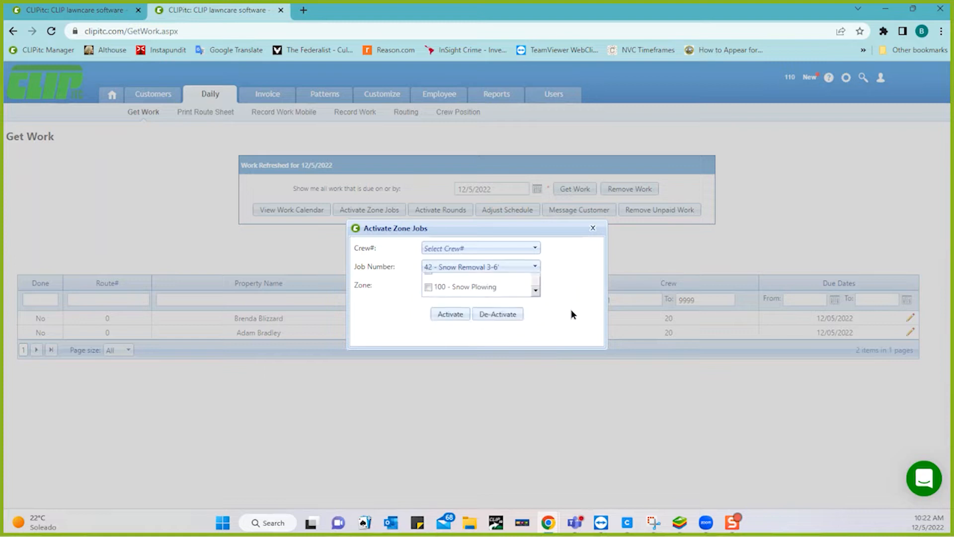
left_click(456, 314)
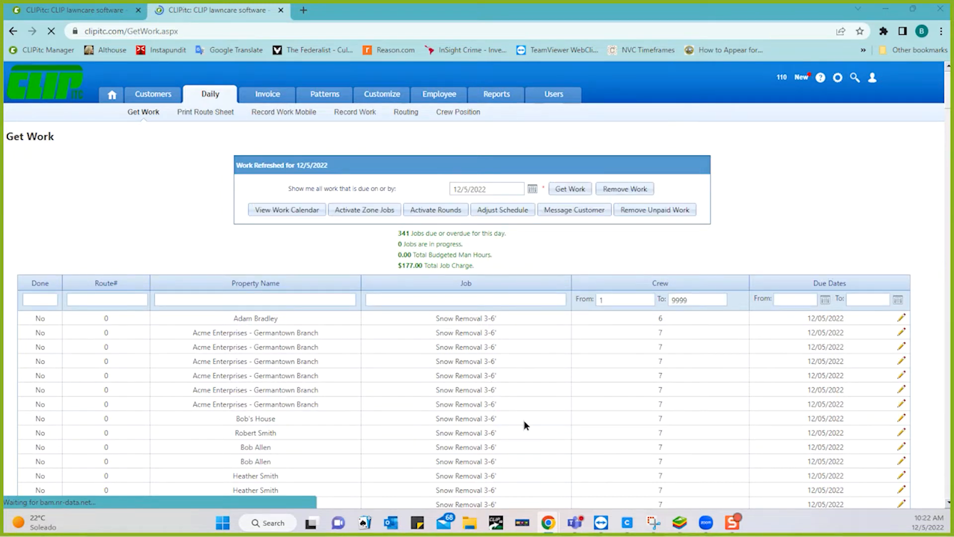
scroll(524, 424, "down", 5)
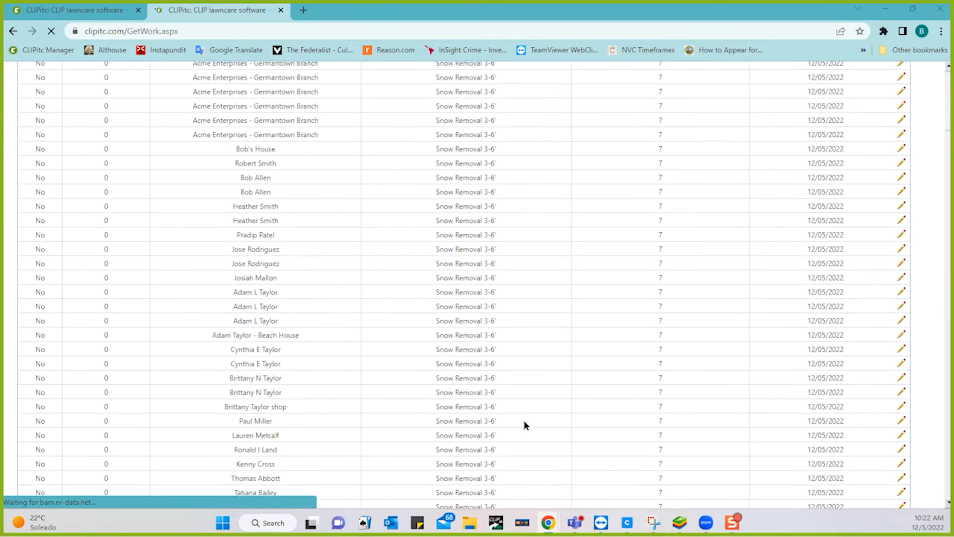
scroll(524, 425, "up", 4)
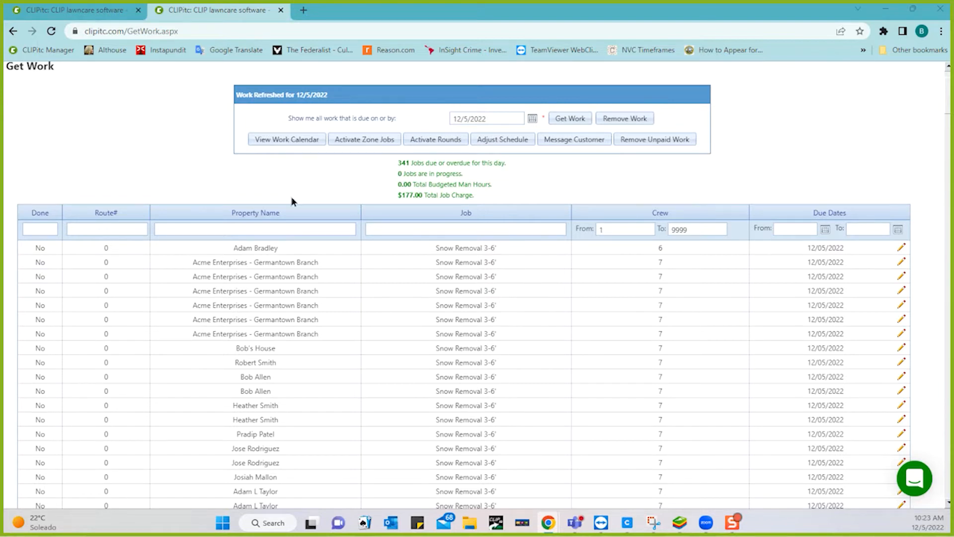
scroll(132, 147, "up", 2)
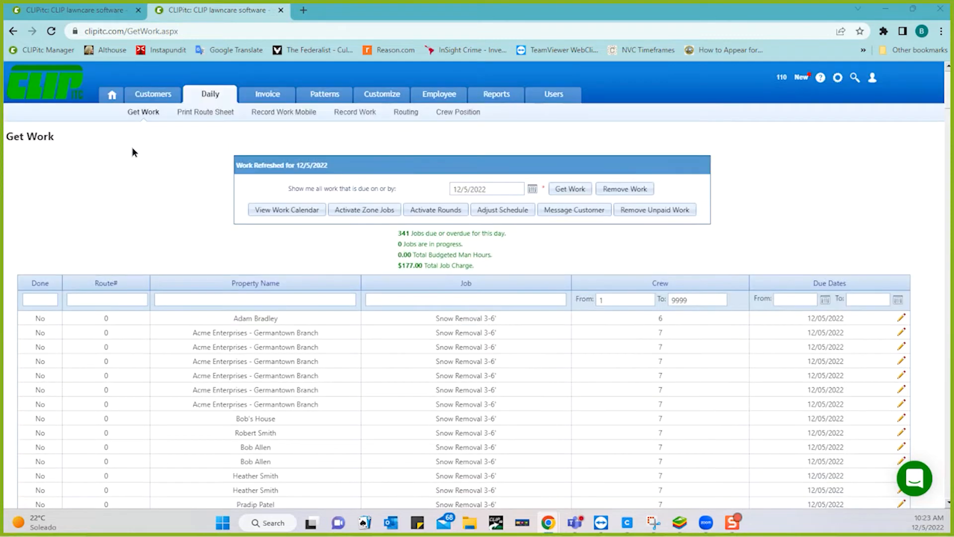
Step: Open Patterns in a new browser tab and look through the Pattern Jobs list for the snow removal jobs
right_click(329, 94)
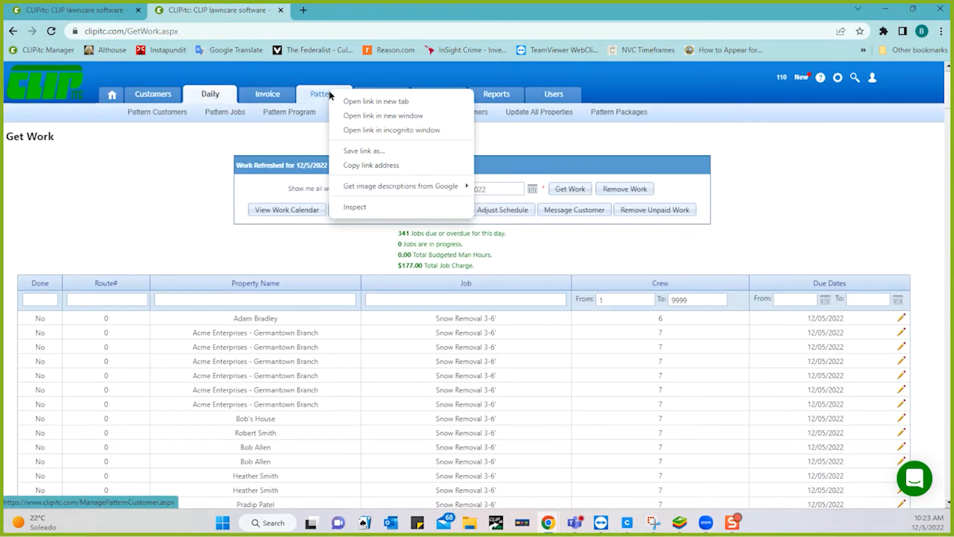
left_click(343, 101)
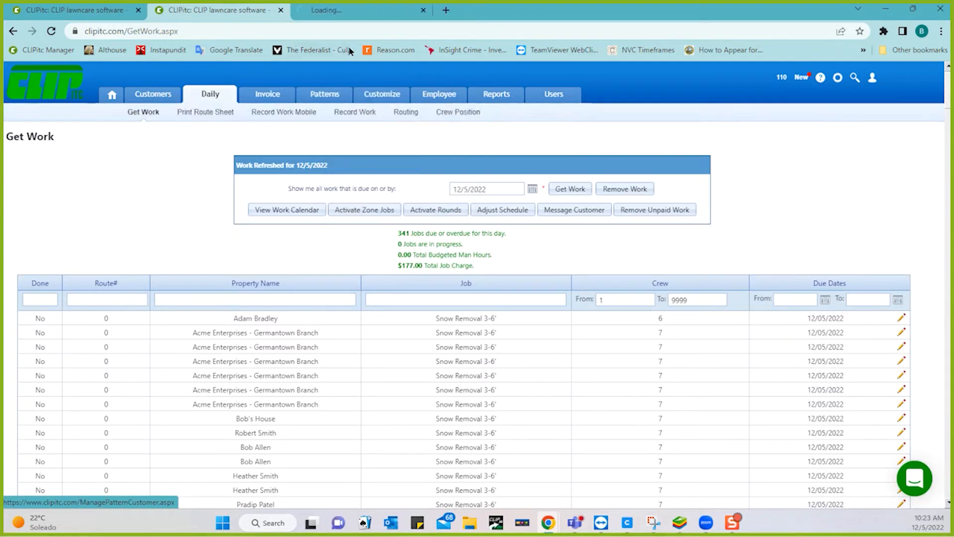
left_click(352, 9)
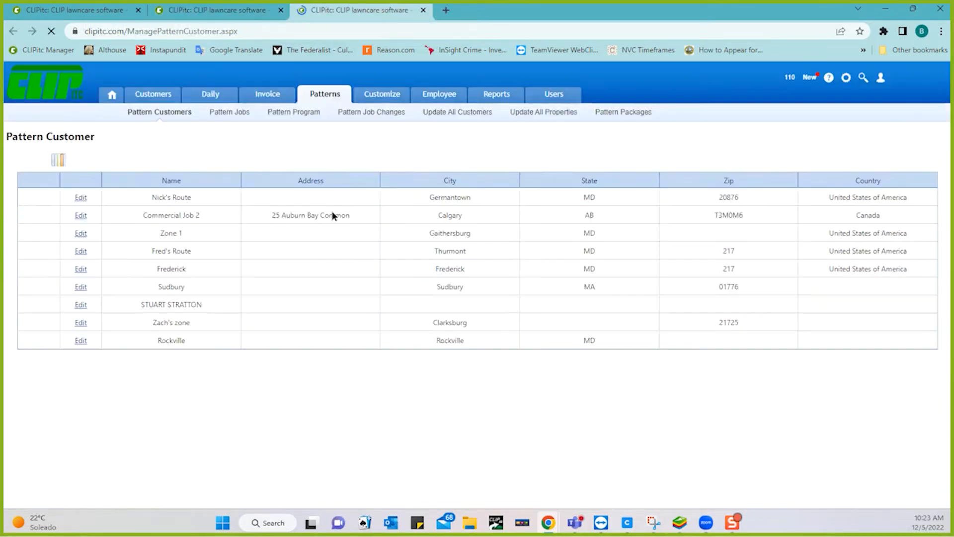
left_click(243, 114)
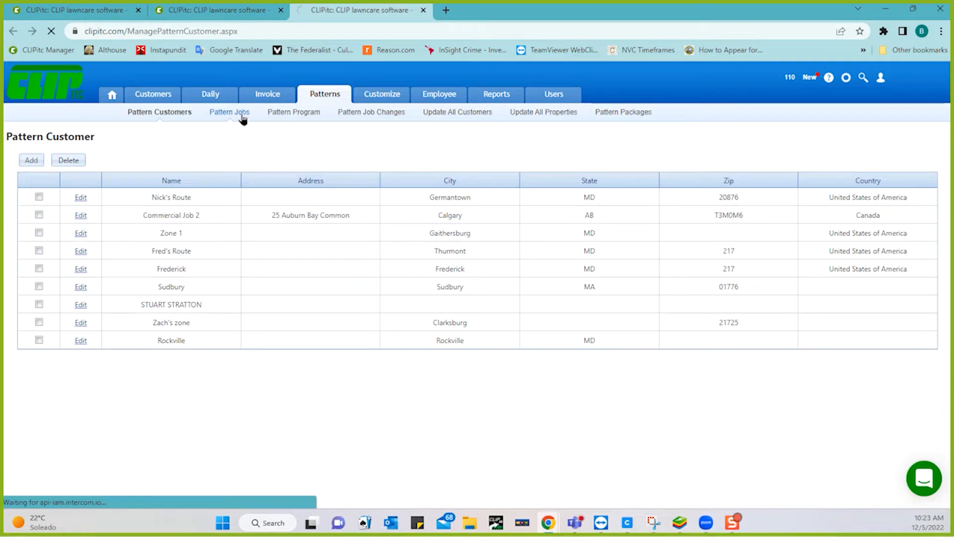
scroll(311, 408, "down", 7)
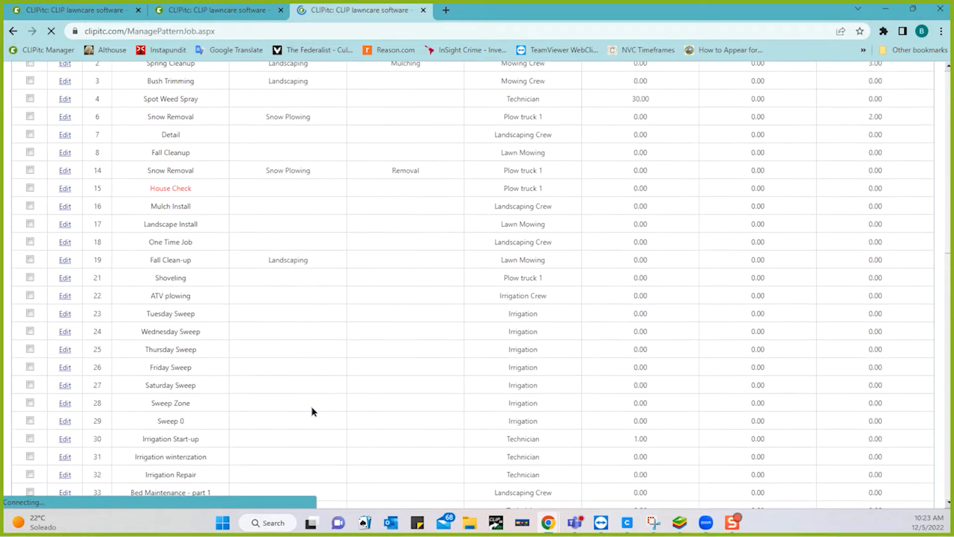
scroll(334, 381, "down", 2)
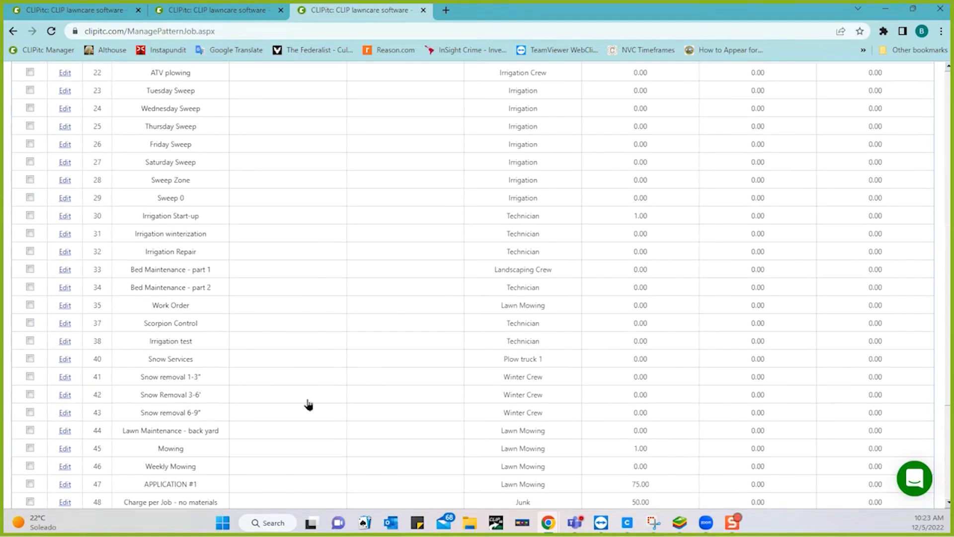
scroll(307, 403, "up", 8)
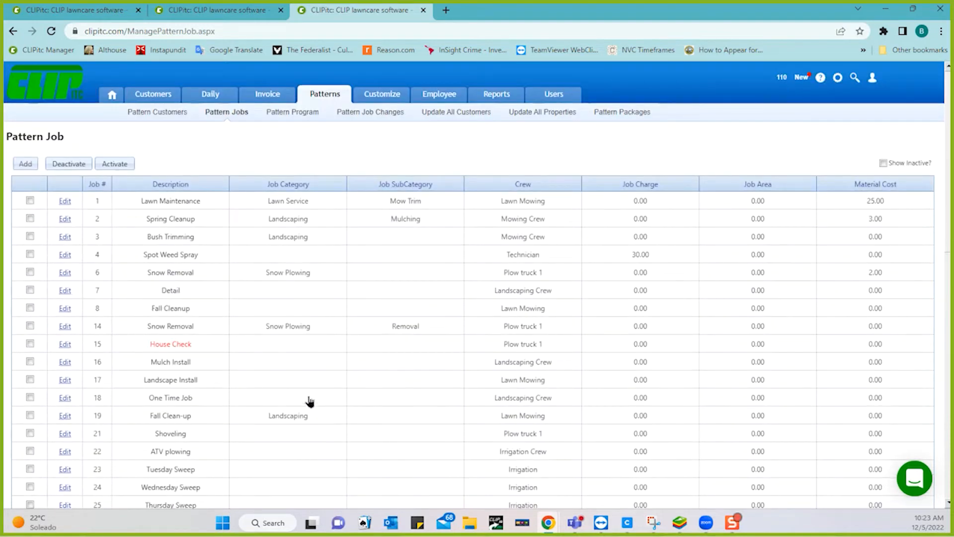
Step: Back in the Get Work browser tab, open Activate Zone Jobs and select crews 7 - Winter Crew and 10 - Technician
left_click(235, 11)
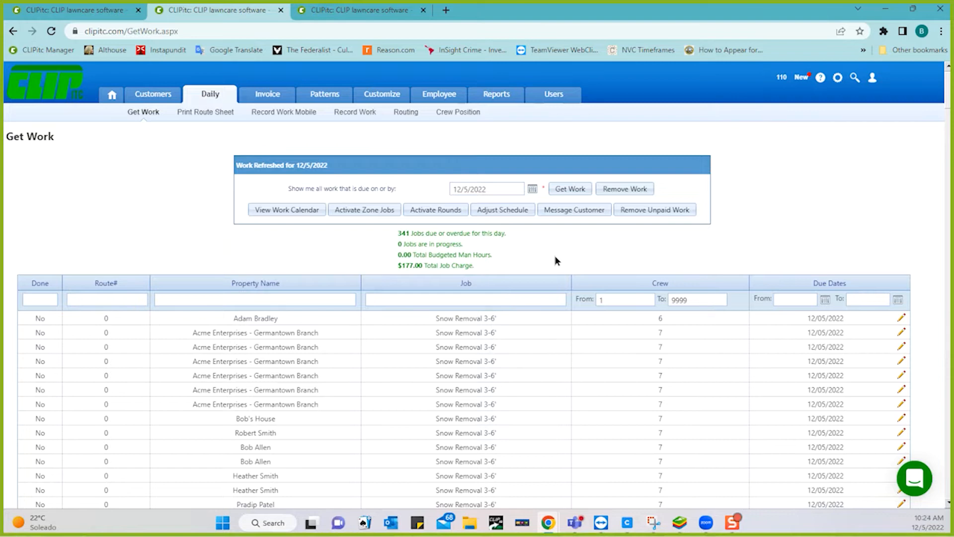
left_click(359, 210)
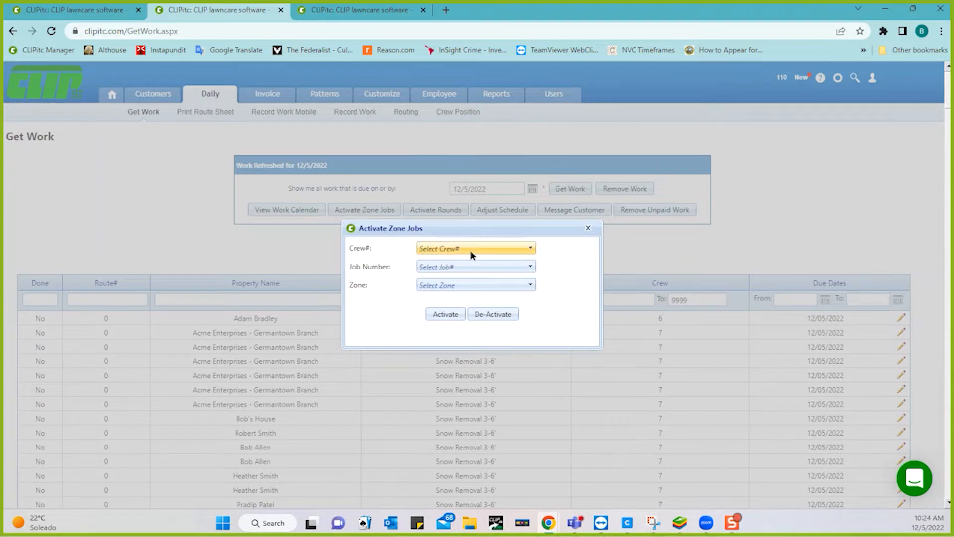
left_click(470, 250)
left_click(530, 307)
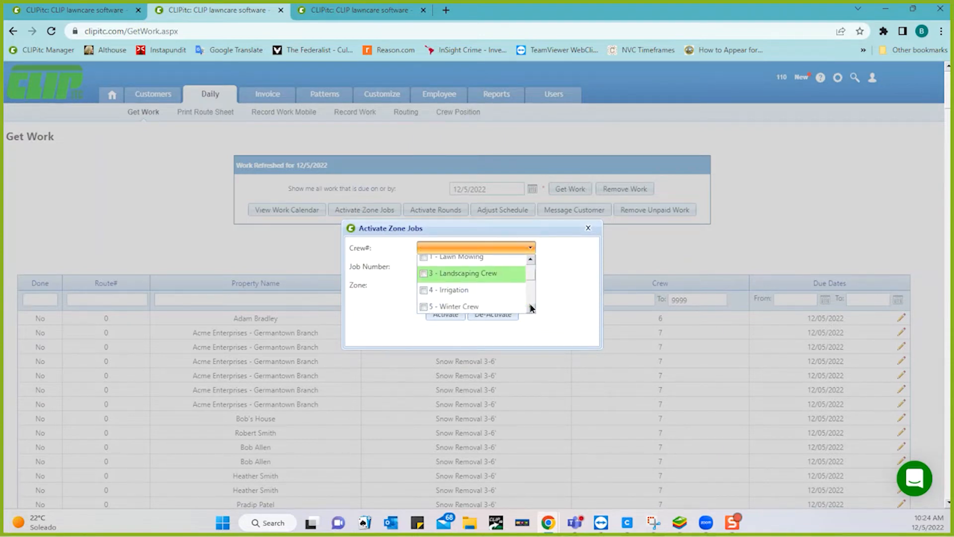
left_click(530, 306)
left_click(530, 306)
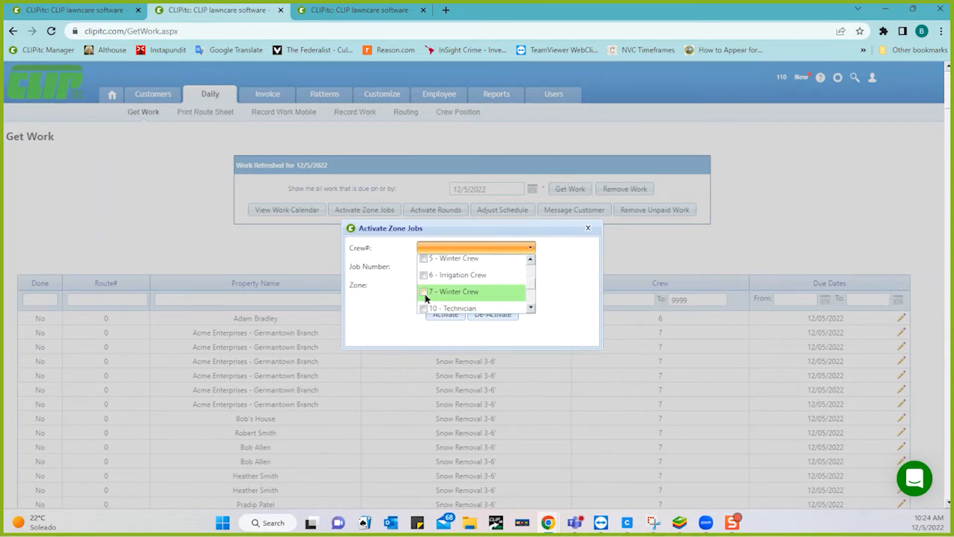
left_click(425, 295)
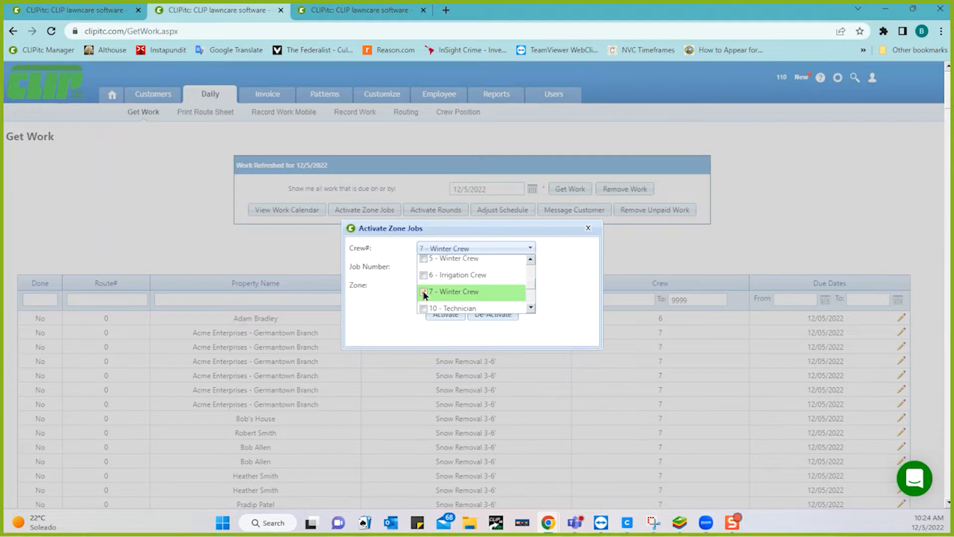
left_click(439, 311)
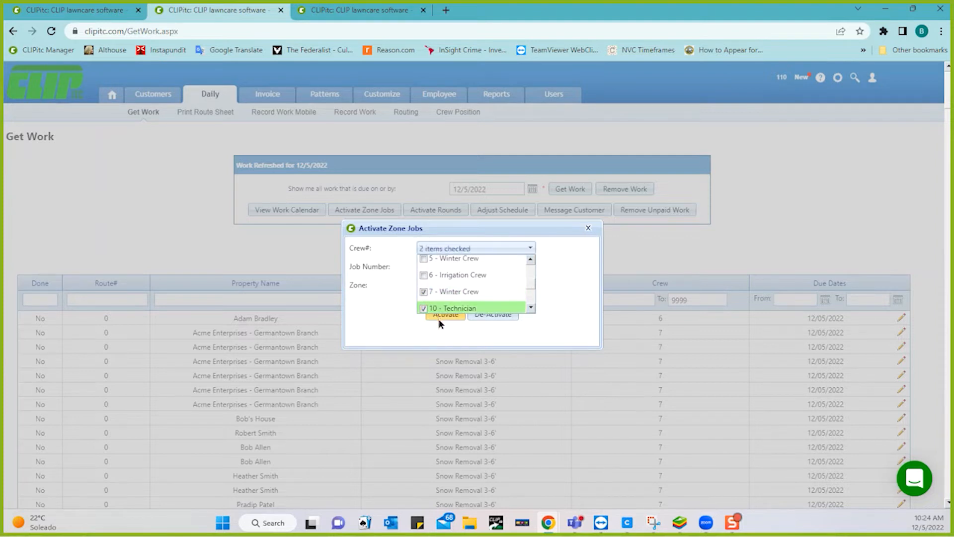
left_click(436, 324)
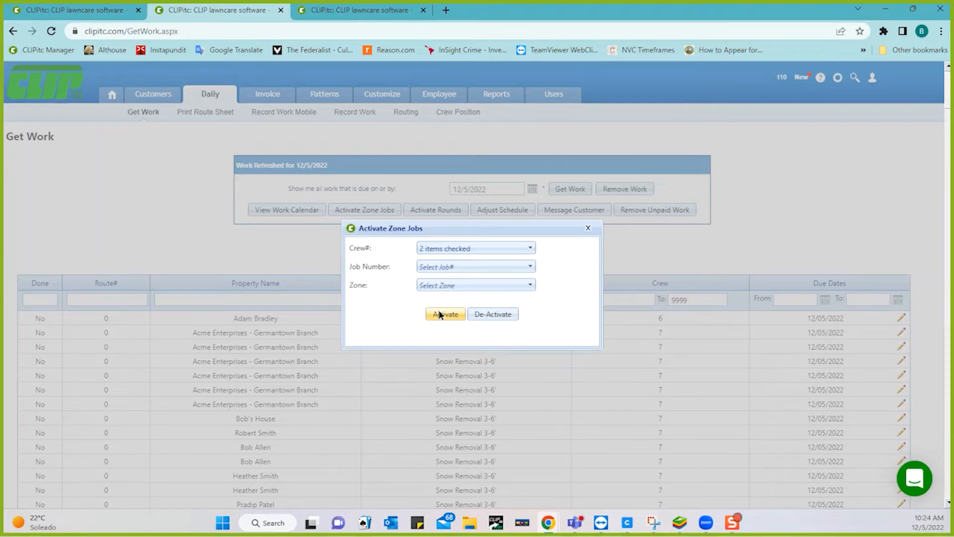
Step: Leave the job number unselected, remove 10 - Technician from the crews and activate the zone jobs for crew 7 - Winter Crew
left_click(457, 262)
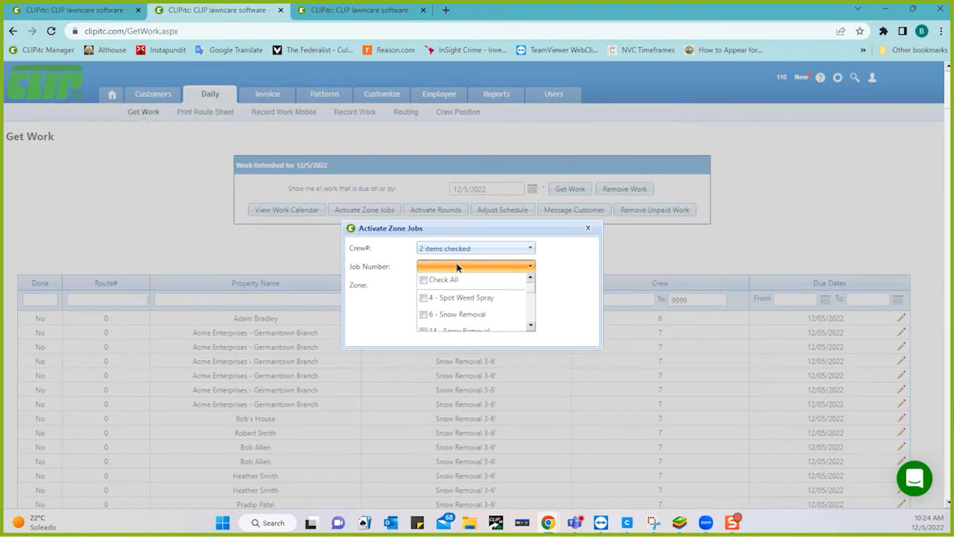
left_click(528, 325)
left_click(528, 326)
left_click(528, 325)
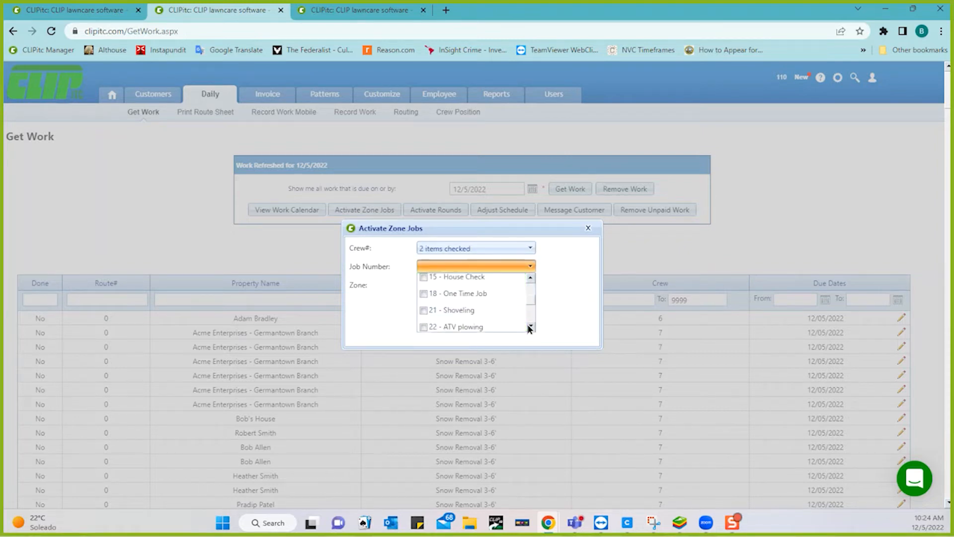
left_click(529, 279)
left_click(530, 279)
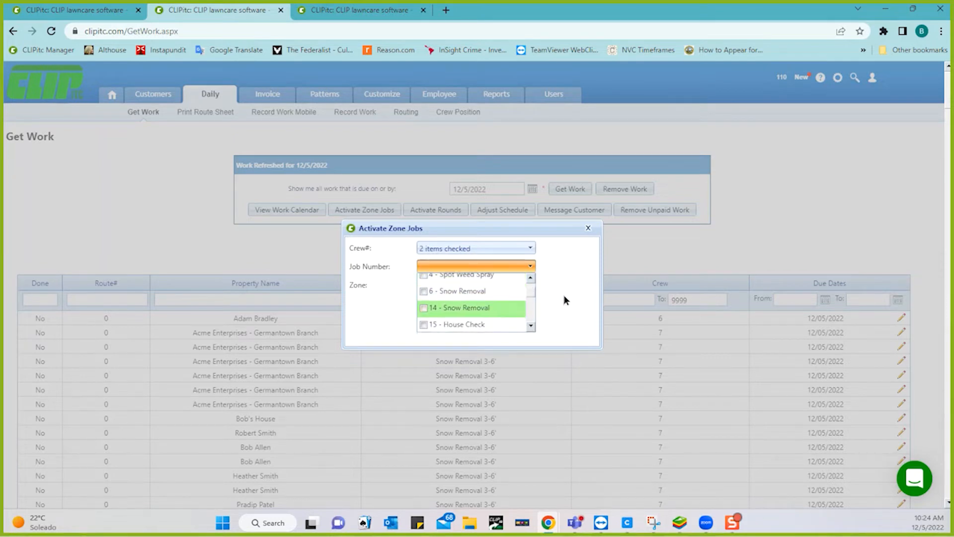
left_click(512, 249)
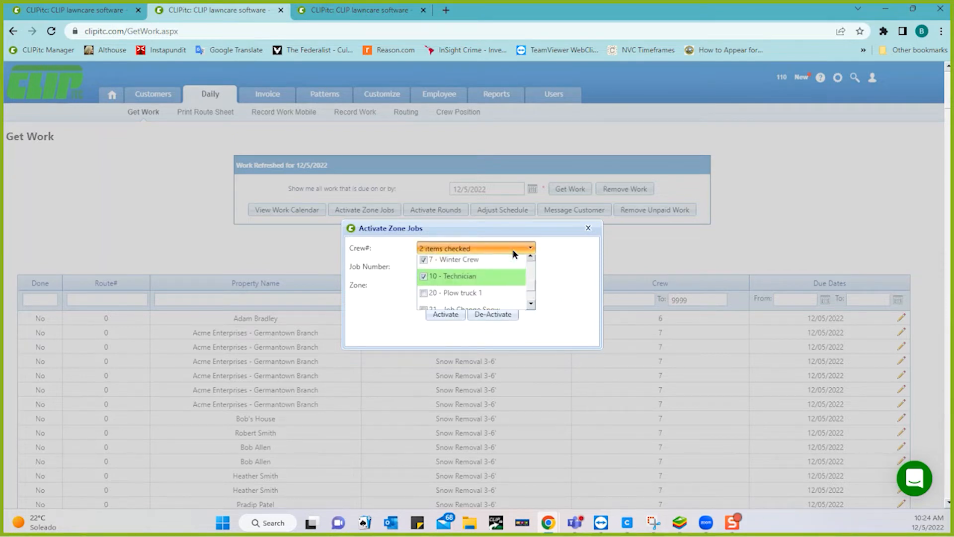
left_click(423, 280)
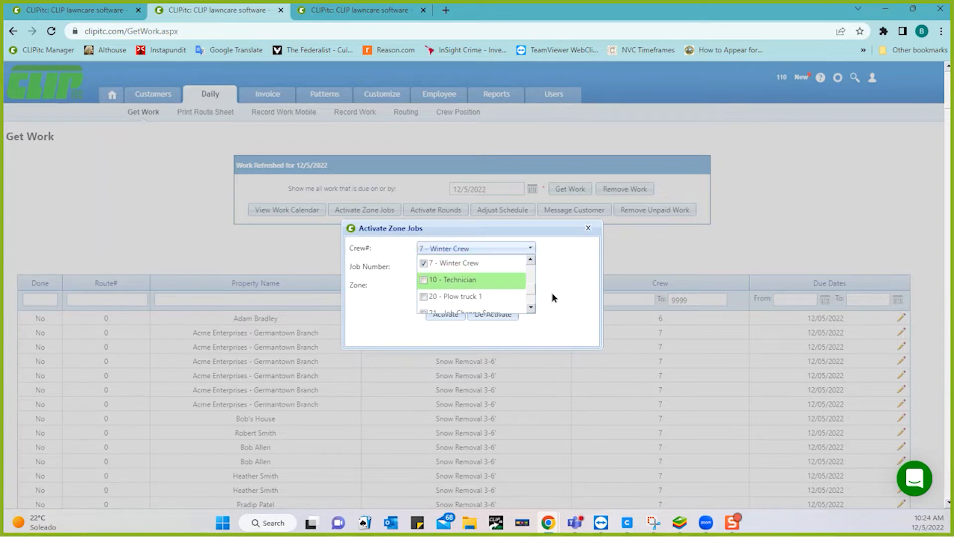
left_click(564, 316)
left_click(451, 314)
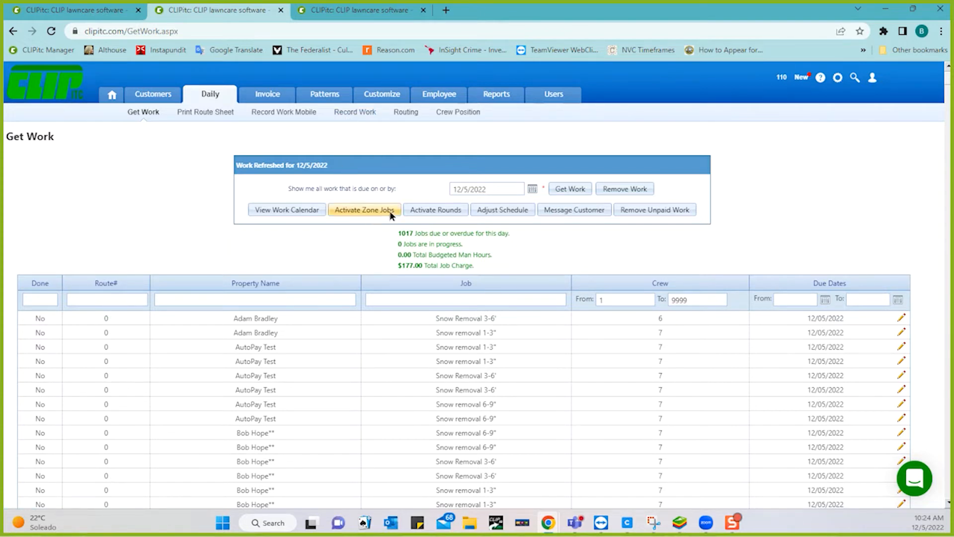
Step: Return to Get Work and de-activate the zone jobs for all crews, leaving job number and zone unselected
left_click(416, 210)
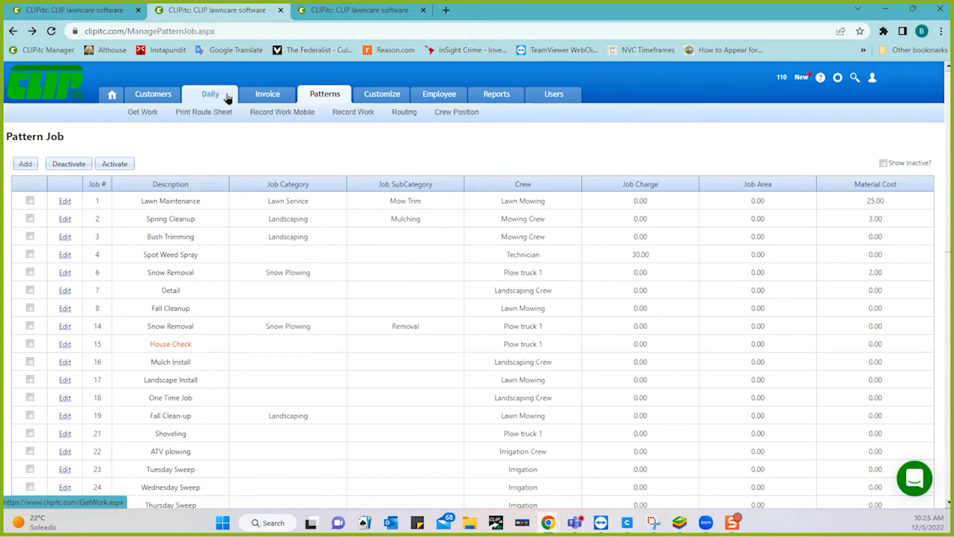
left_click(209, 97)
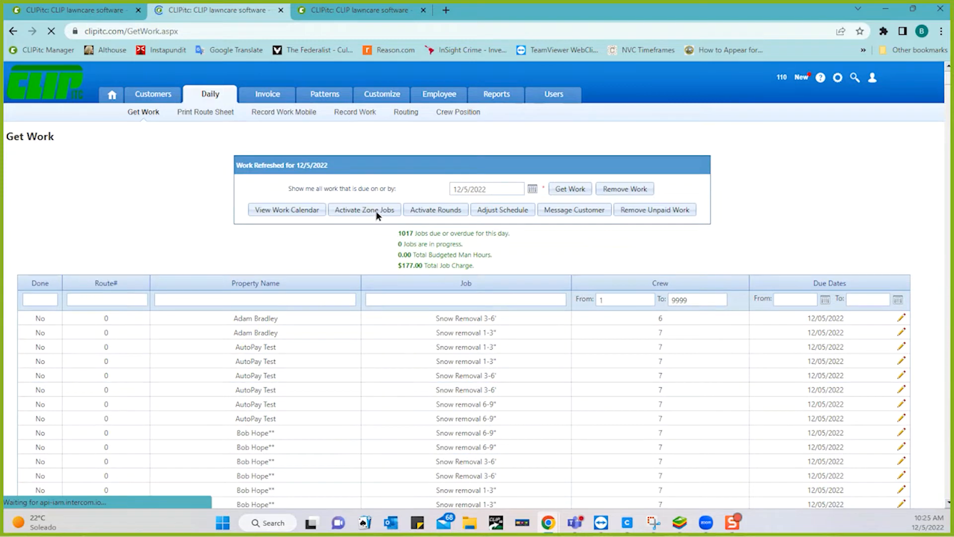
left_click(374, 207)
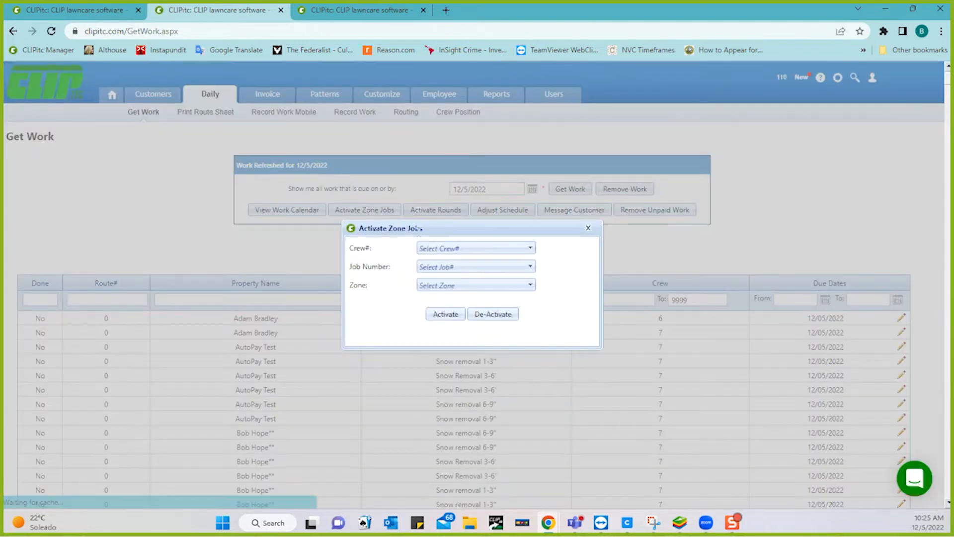
left_click(462, 253)
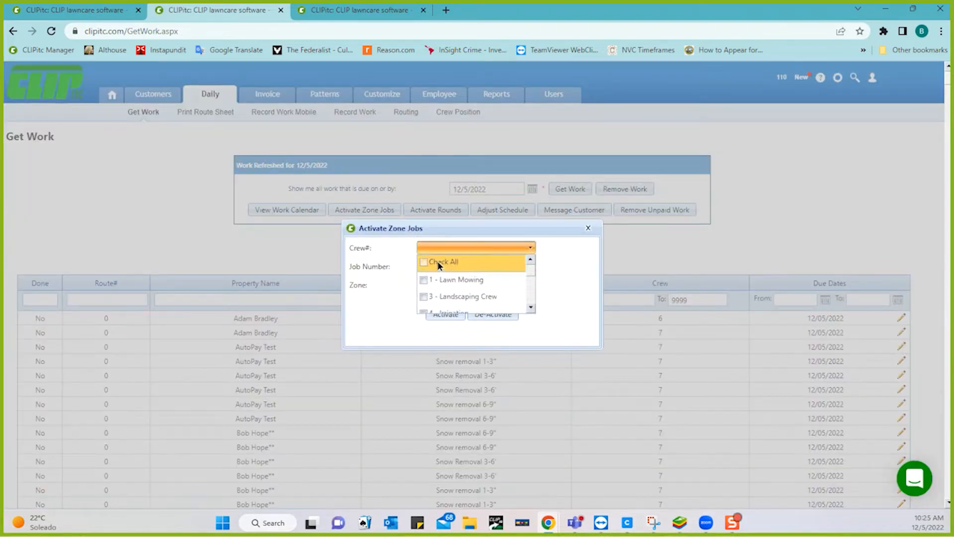
left_click(426, 261)
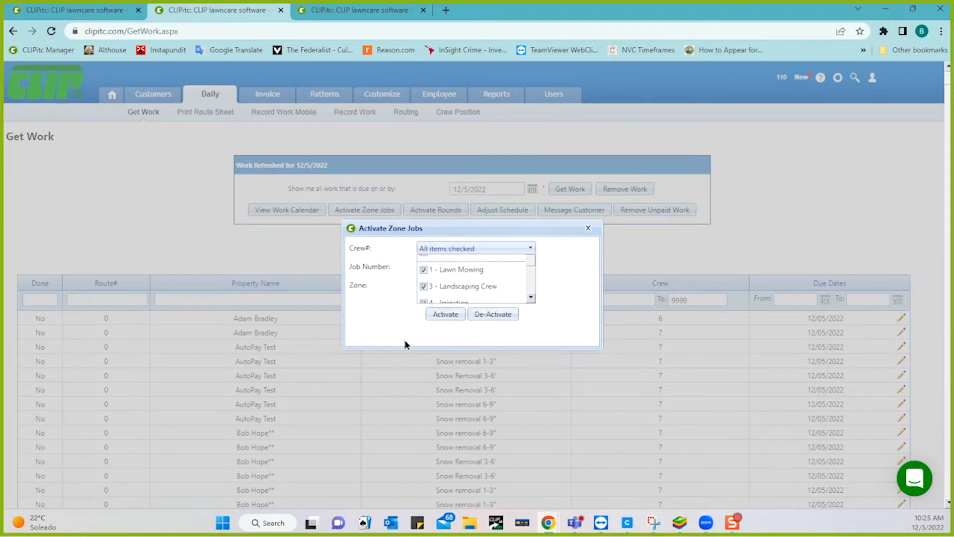
left_click(404, 338)
left_click(487, 316)
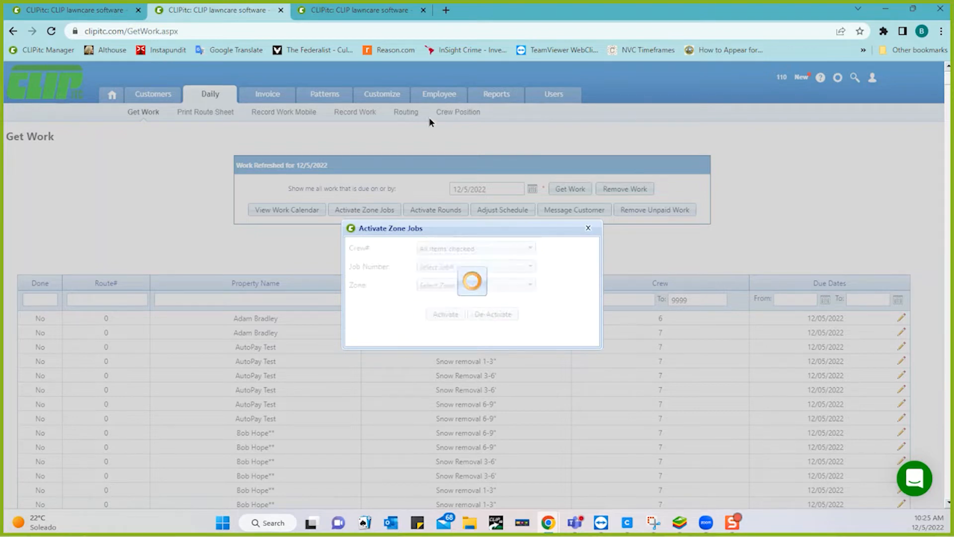
Step: In the Pattern Jobs browser tab, open the Customize material list and look over the snow materials
left_click(369, 15)
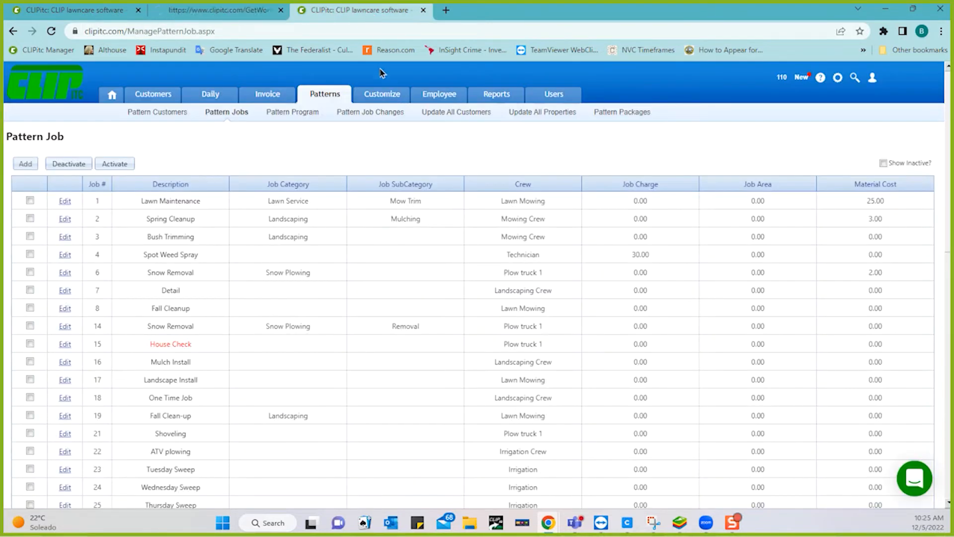
left_click(378, 98)
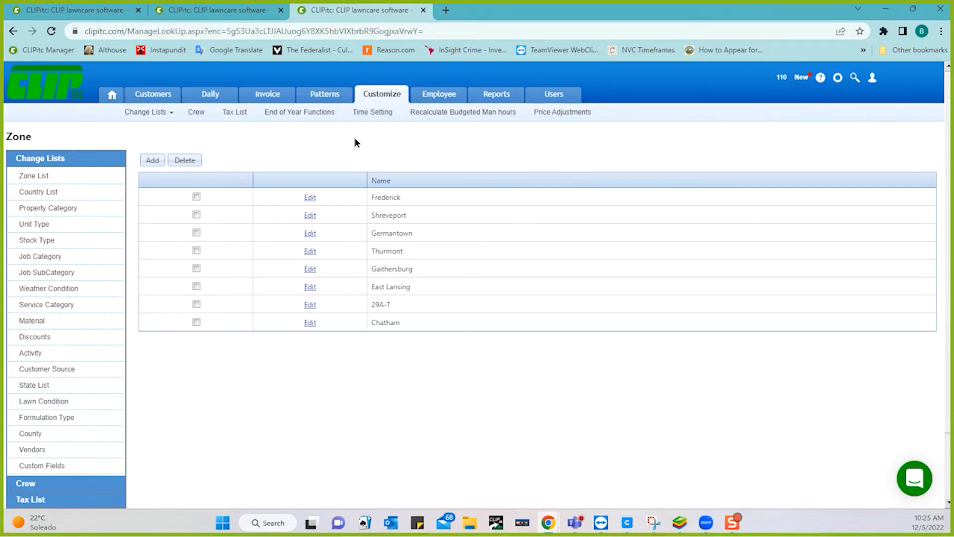
left_click(33, 323)
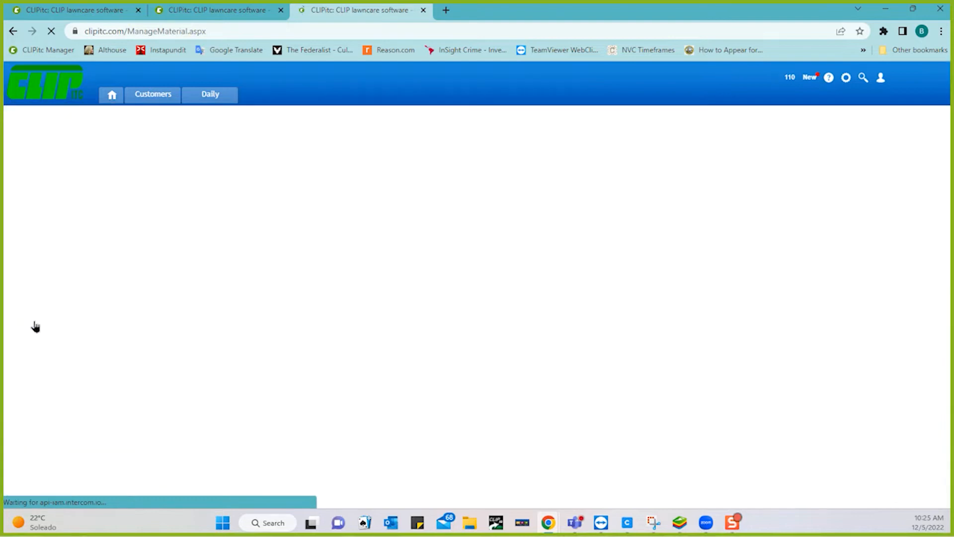
scroll(343, 312, "down", 2)
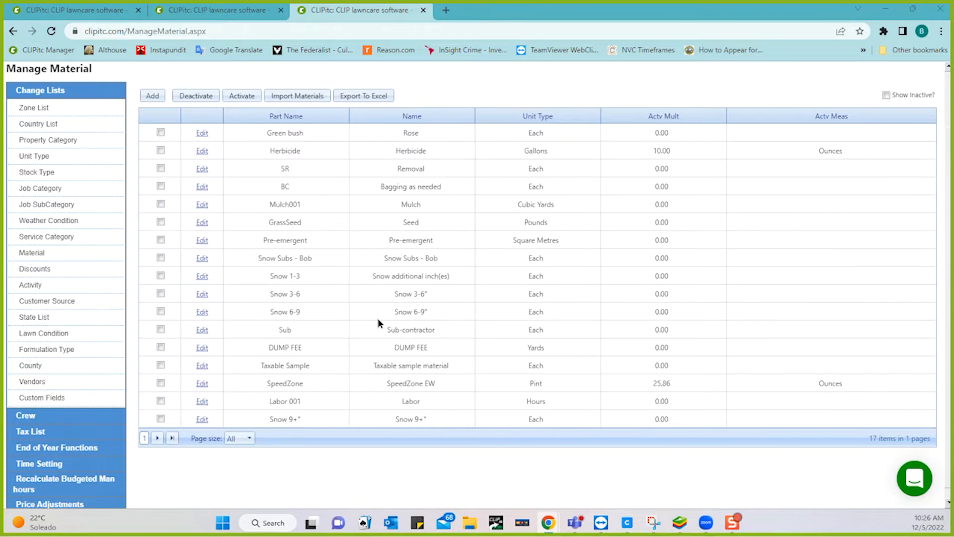
Step: Back in the Get Work browser tab, activate the zone jobs for crew 5 - Winter Crew
left_click(238, 13)
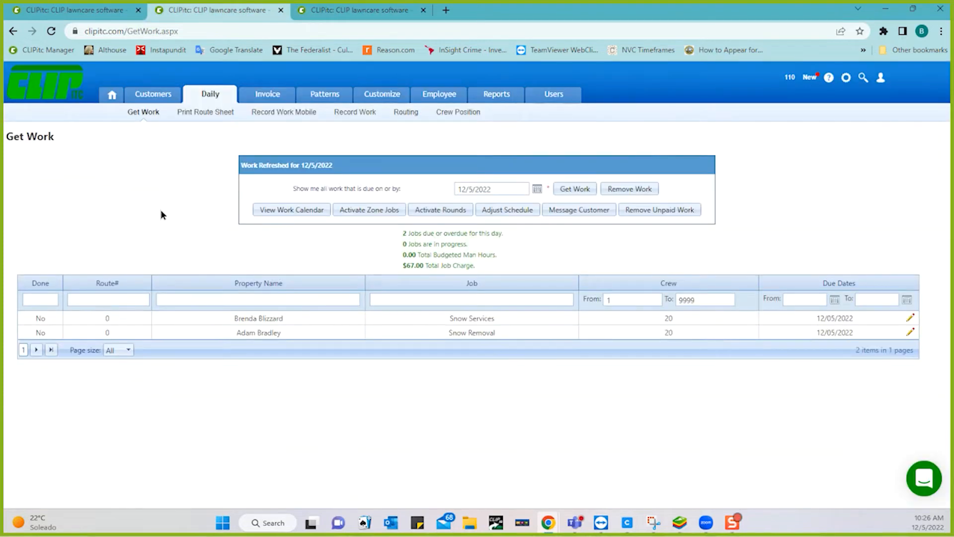
left_click(369, 210)
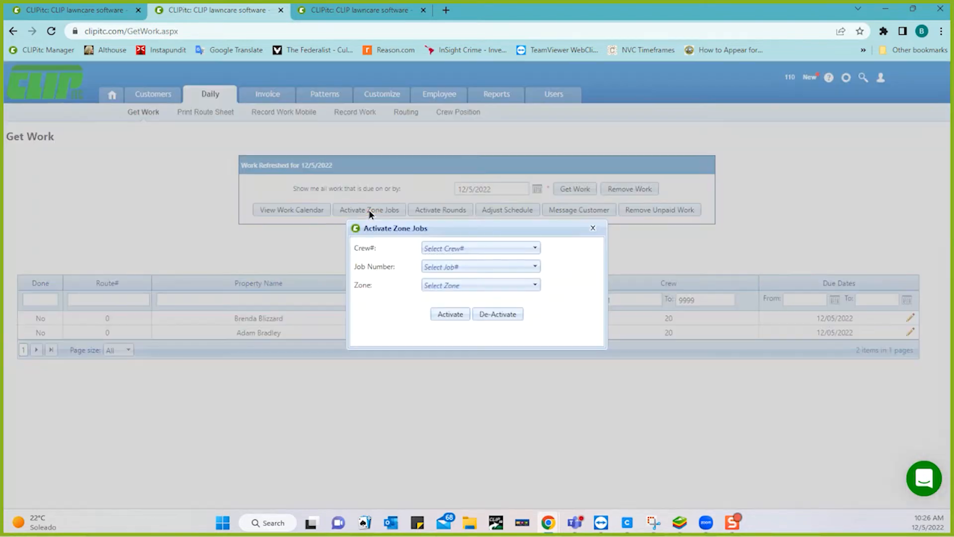
left_click(451, 247)
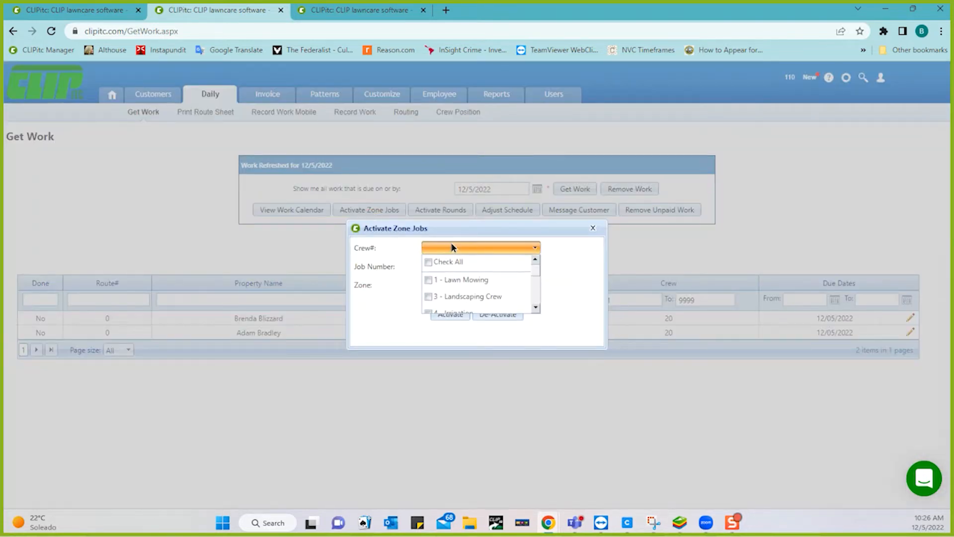
scroll(534, 305, "down", 3)
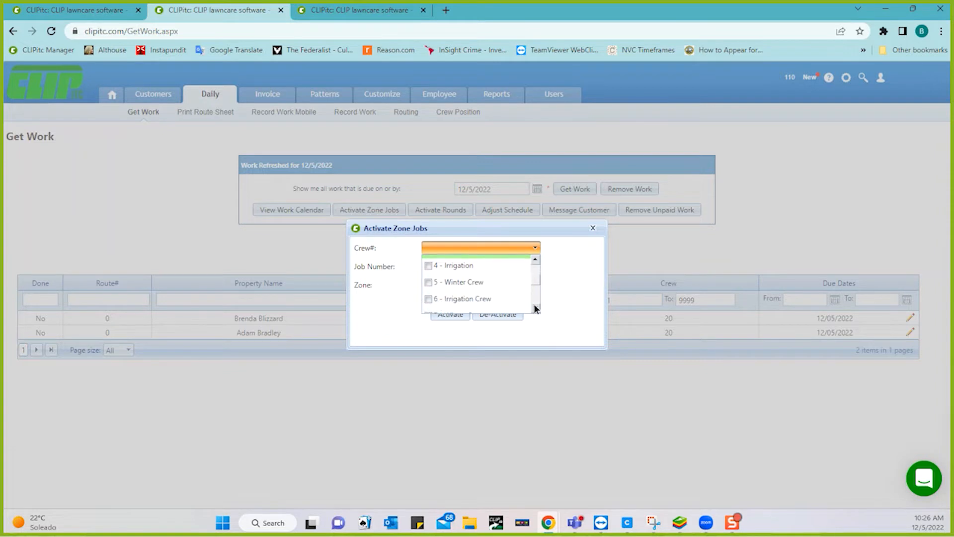
left_click(429, 282)
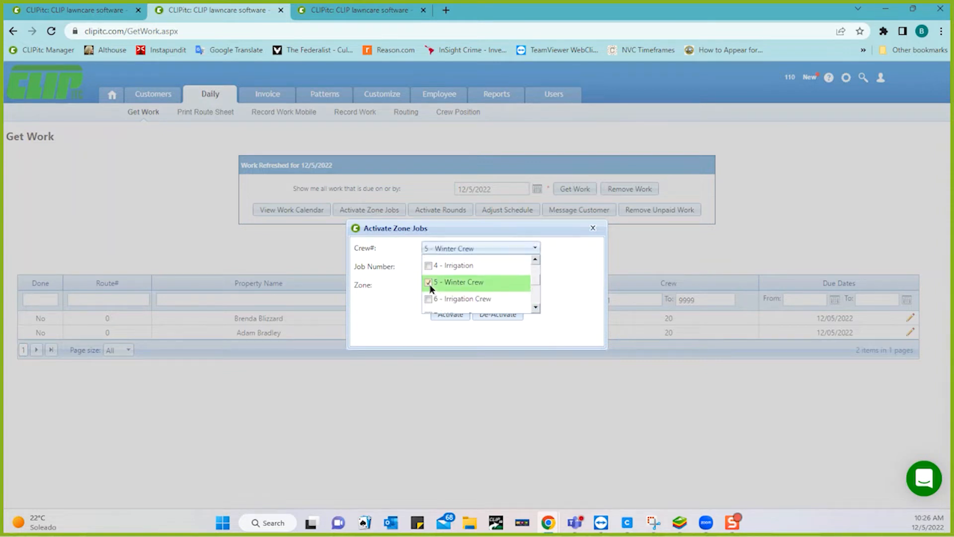
left_click(398, 277)
left_click(451, 311)
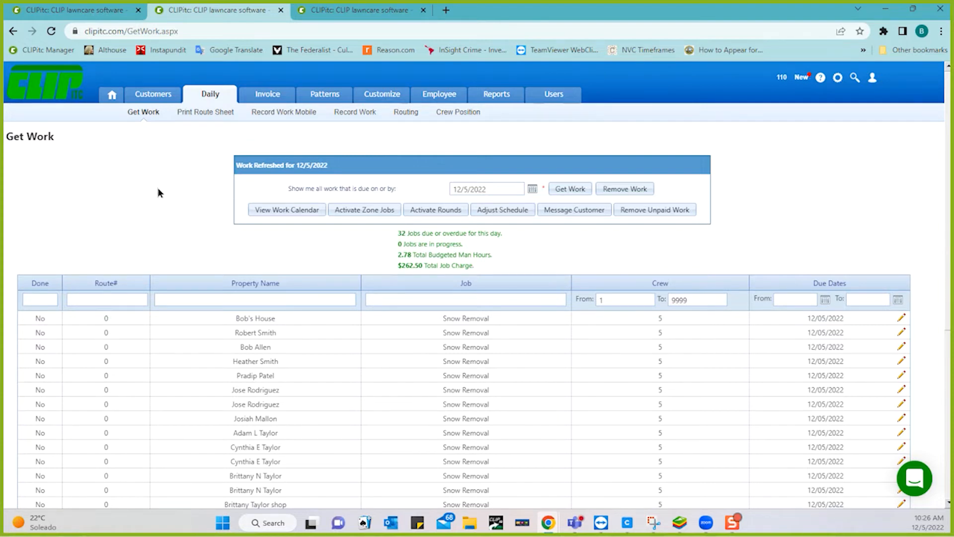
Step: In the Manage Material browser tab, go to Pattern Jobs, open job 6 - Snow Removal for editing and view its materials
left_click(360, 16)
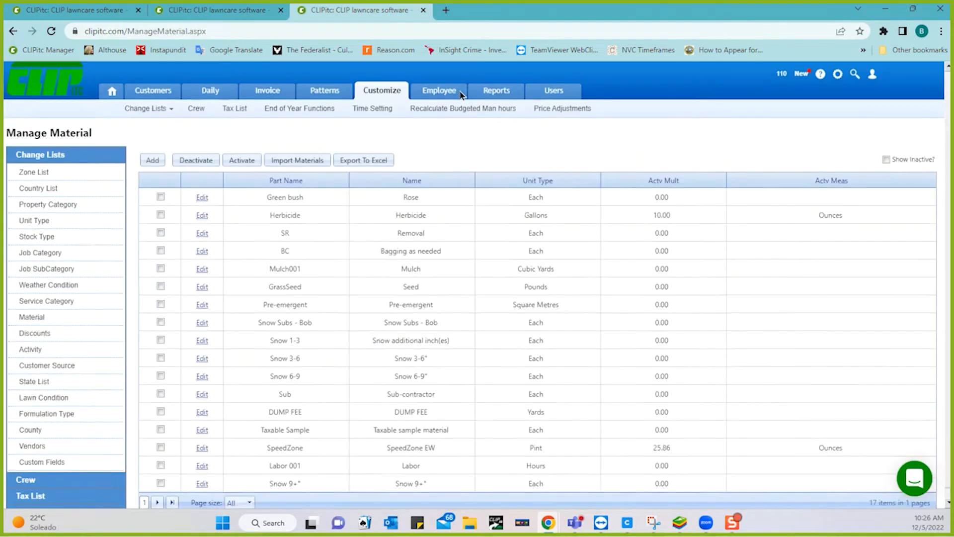
left_click(327, 96)
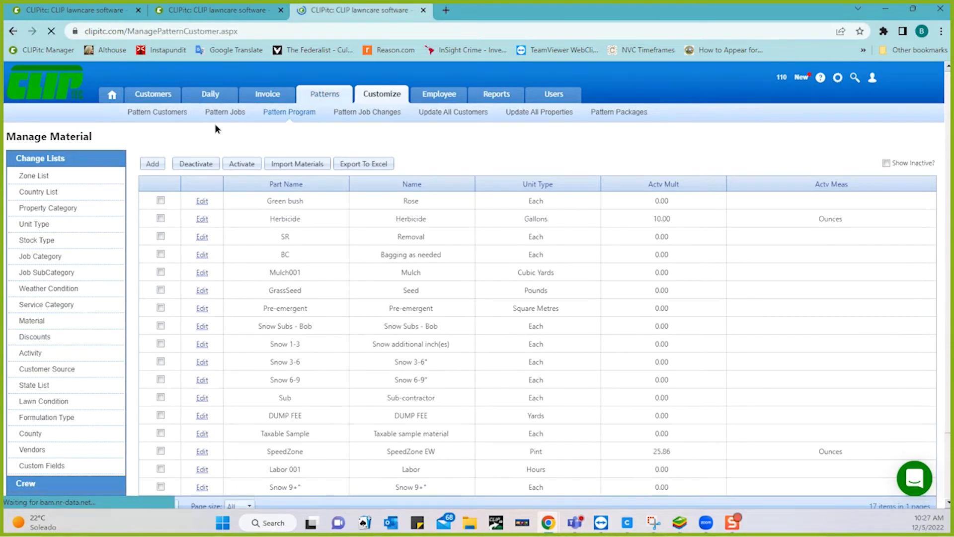
left_click(222, 118)
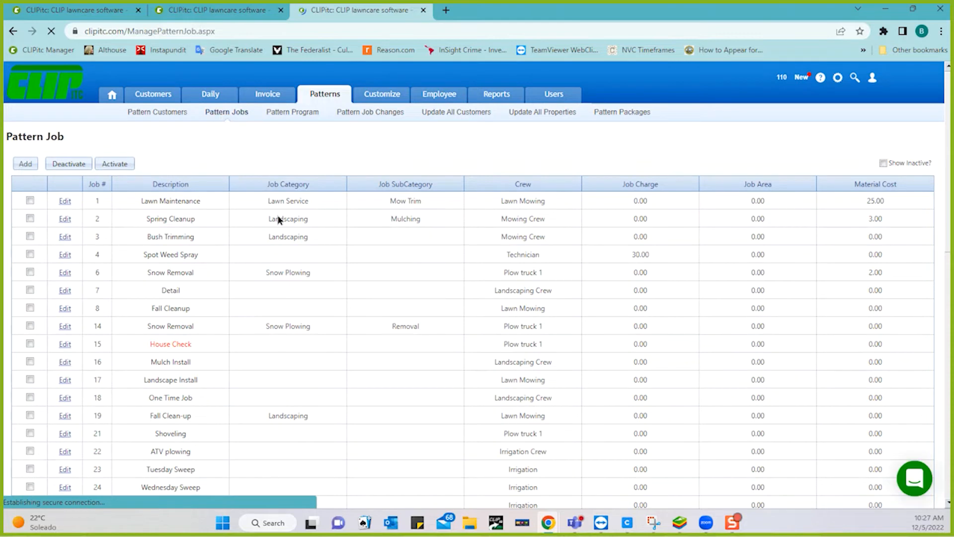
left_click(65, 272)
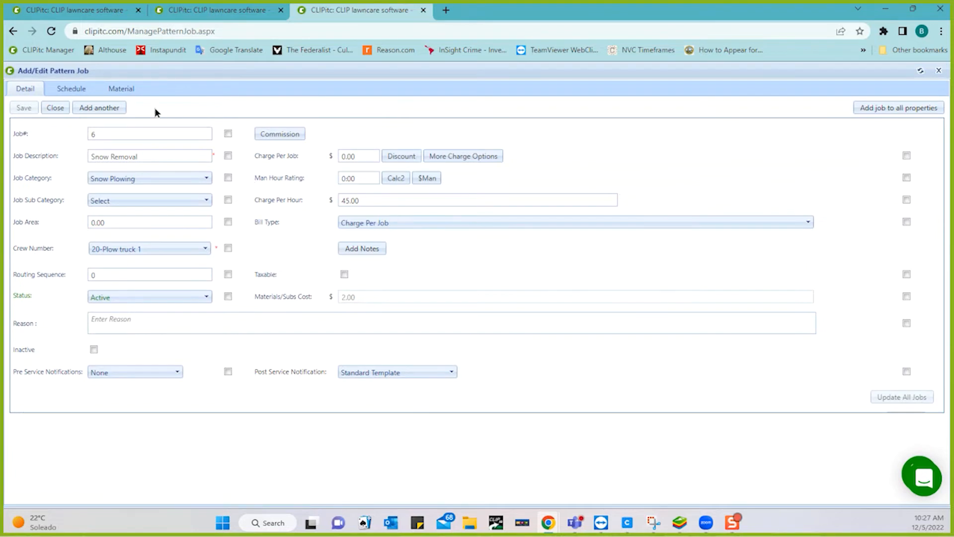
left_click(130, 91)
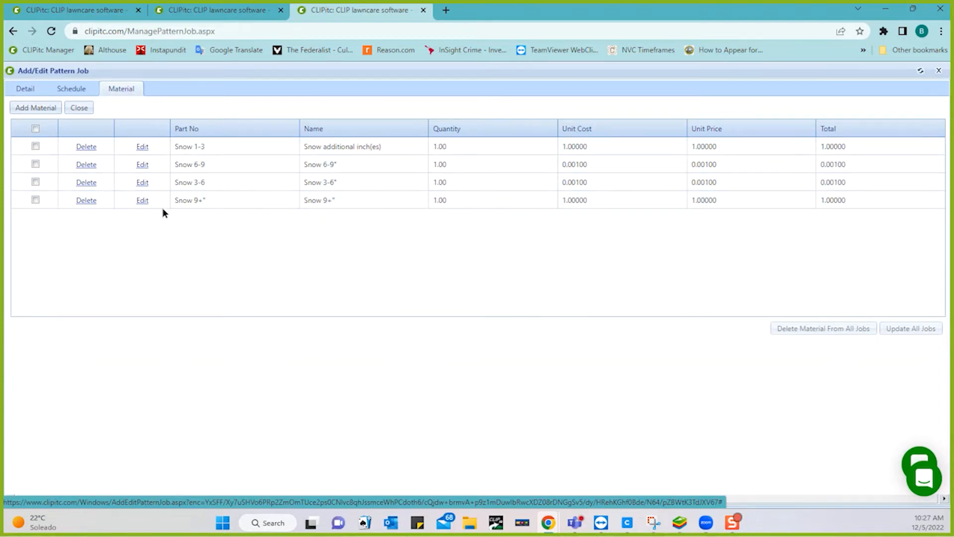
Step: Look over the materials that can be added, select all the job's listed materials and return to the job details
left_click(38, 107)
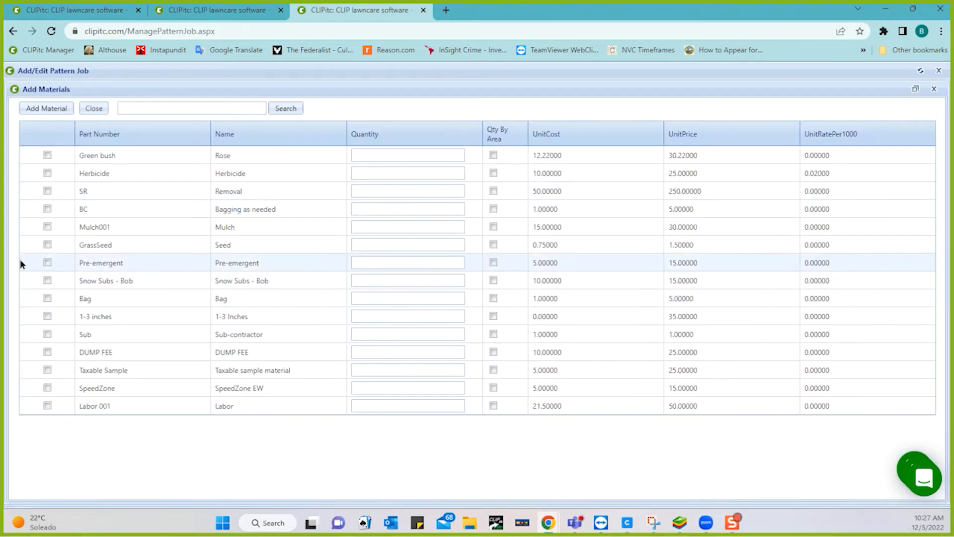
left_click(93, 110)
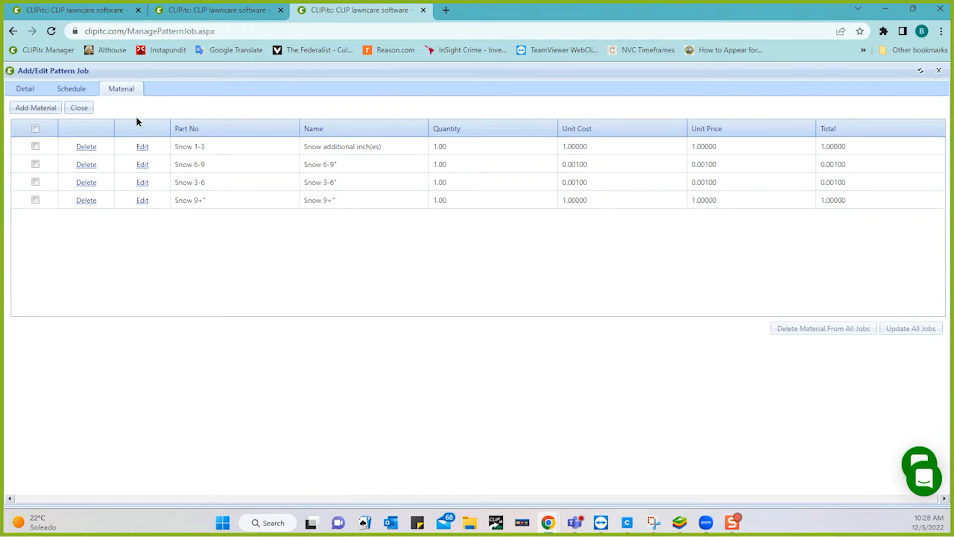
left_click(35, 130)
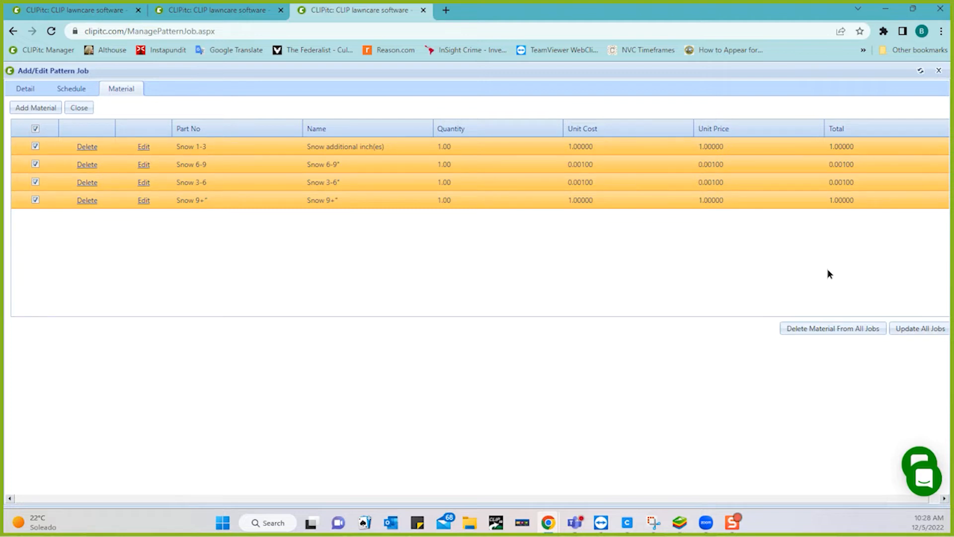
left_click(26, 91)
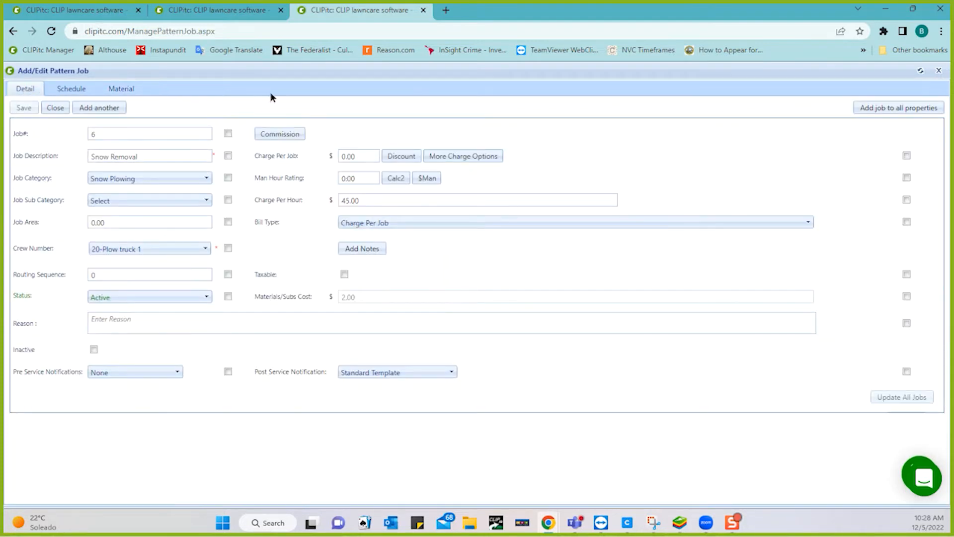
Step: Check the Get Work list, open Customers in the first browser tab and search by a customer's first name
left_click(249, 14)
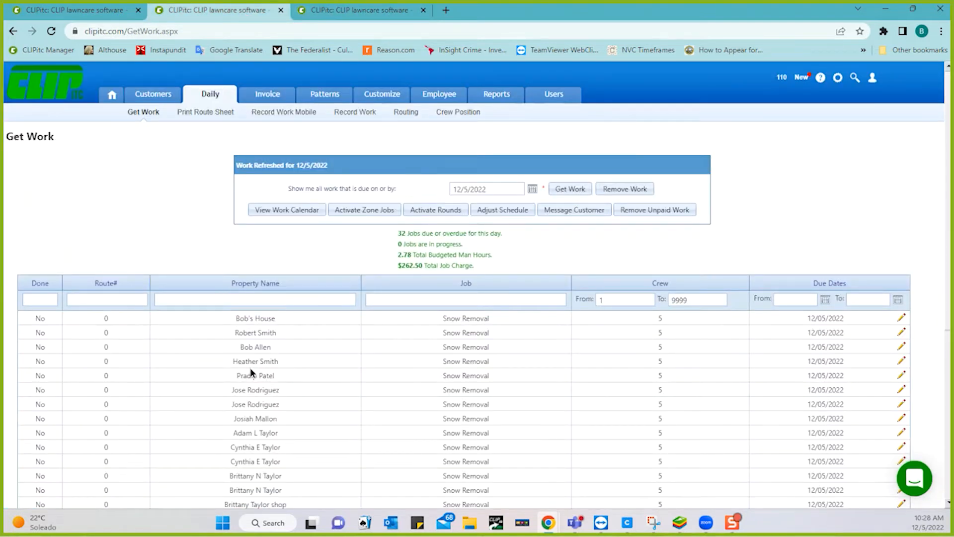
left_click(96, 15)
left_click(140, 100)
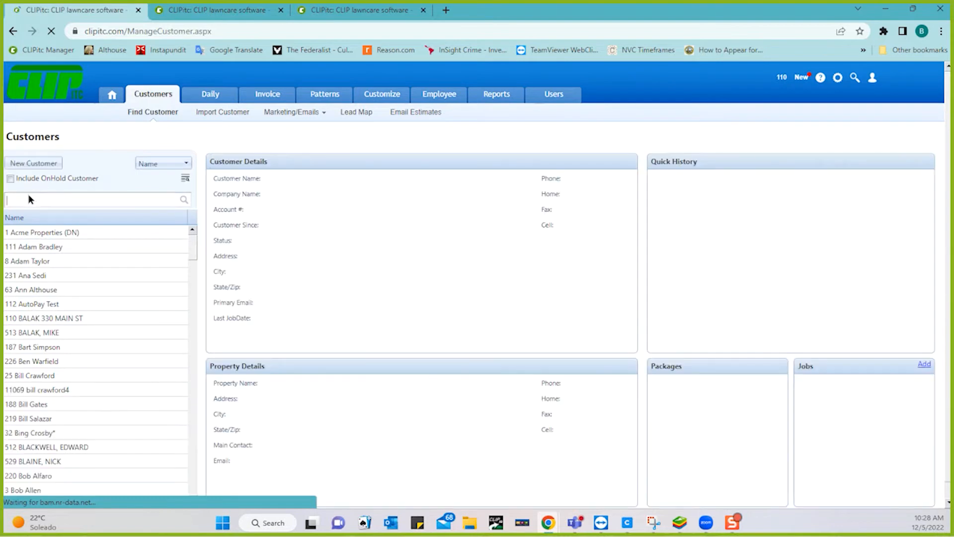
left_click(29, 197)
type("hea")
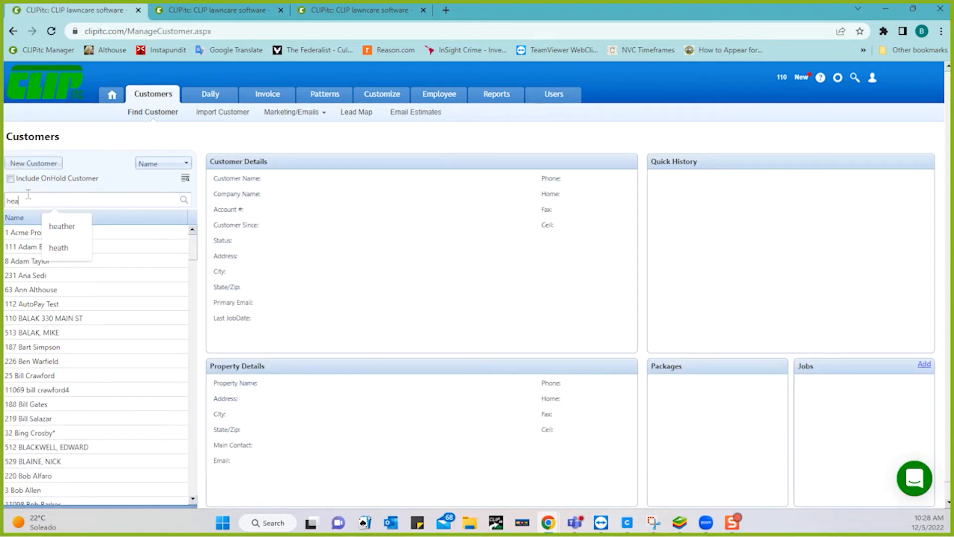
type("ther")
key("Return")
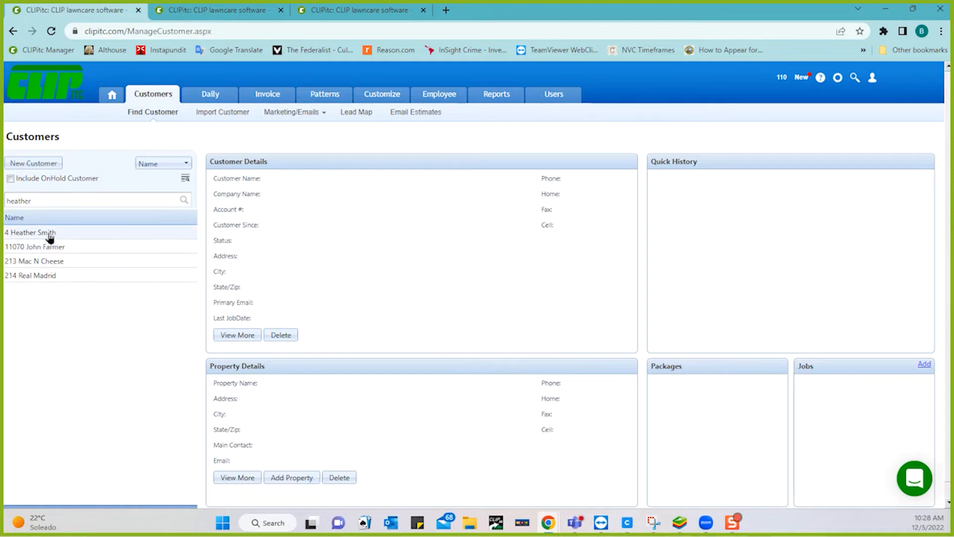
Step: Open the first matching customer's Snow Removal job and set its Snow 1-3 material's price per unit to 35.00, saving the change
left_click(49, 233)
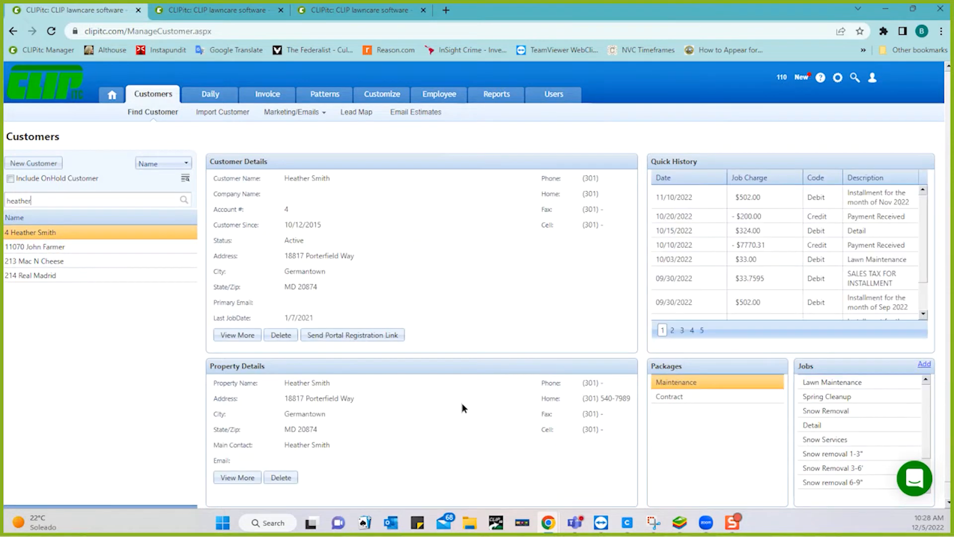
left_click(816, 411)
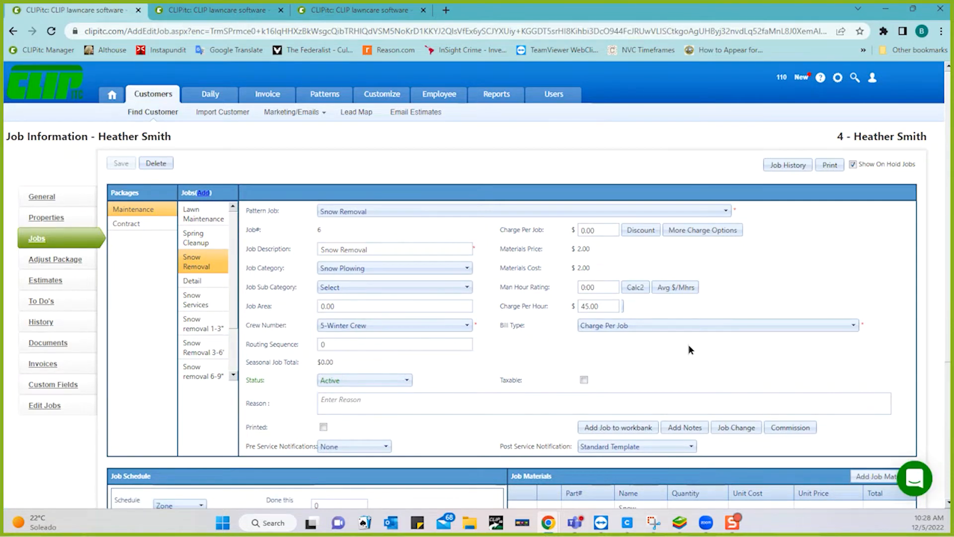
scroll(769, 374, "down", 3)
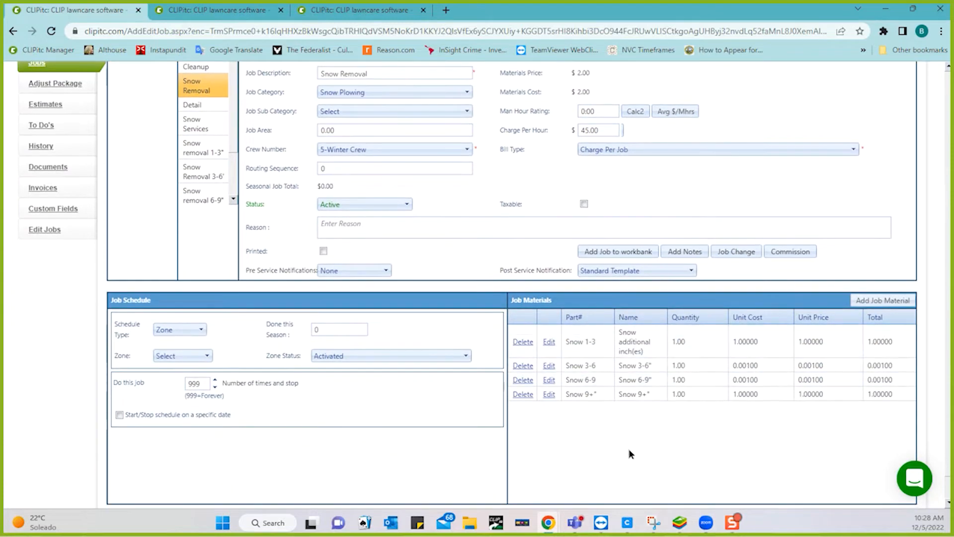
left_click(548, 343)
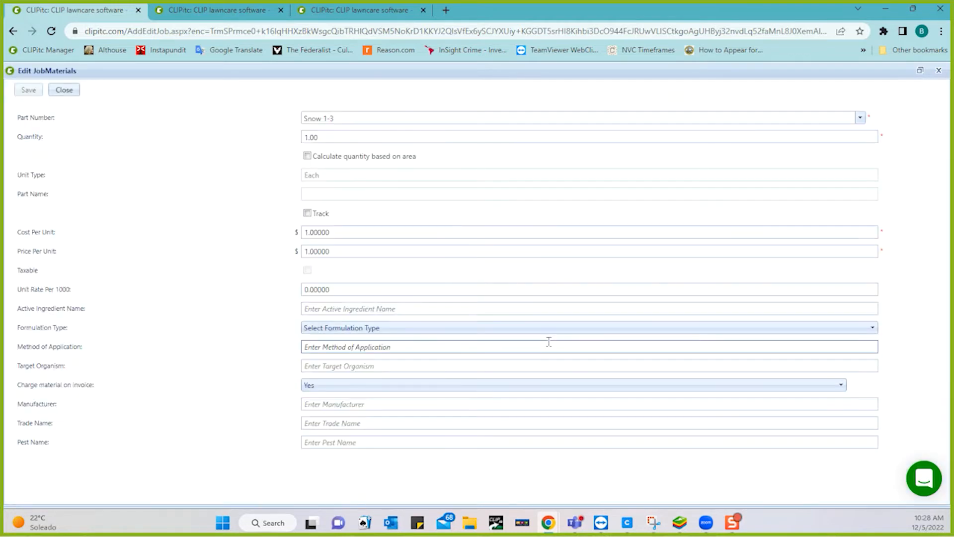
double_click(386, 232)
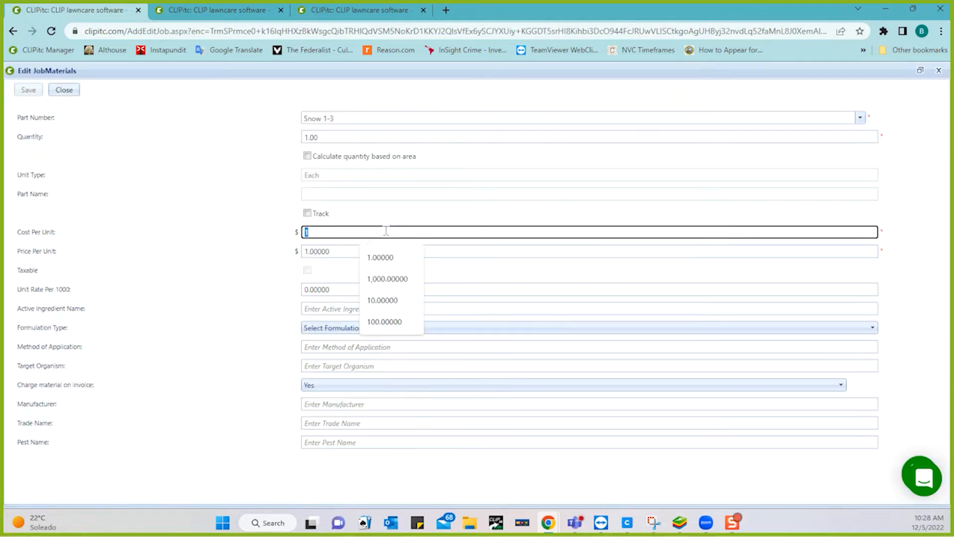
double_click(343, 248)
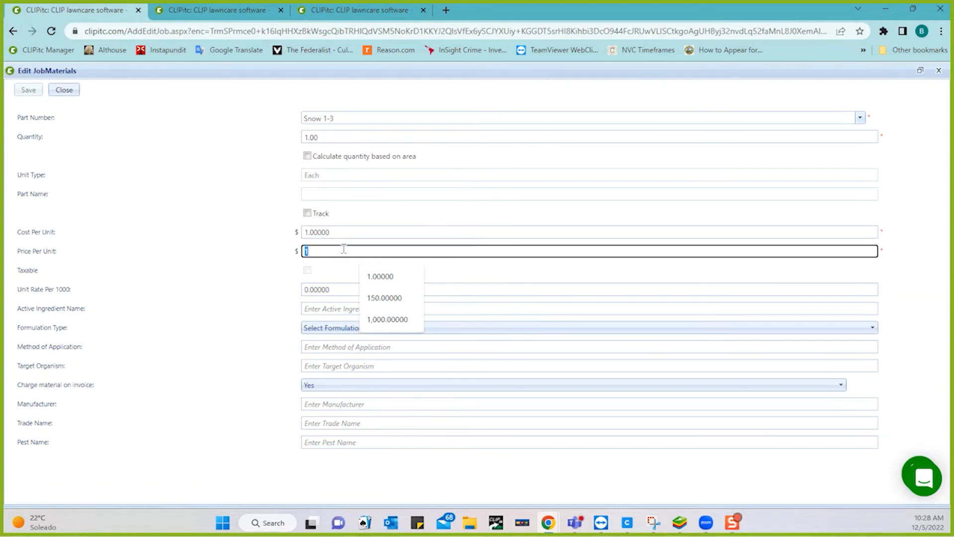
type("35.0")
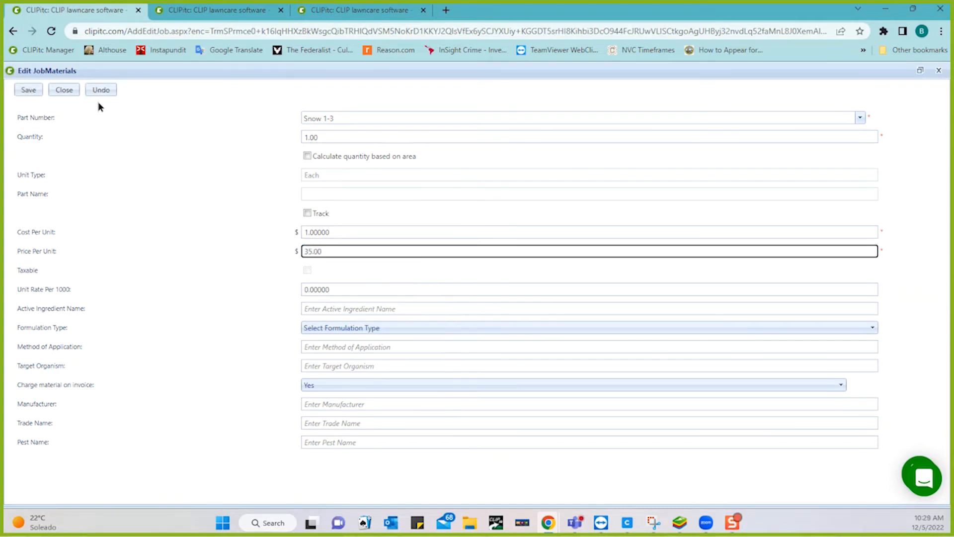
left_click(21, 90)
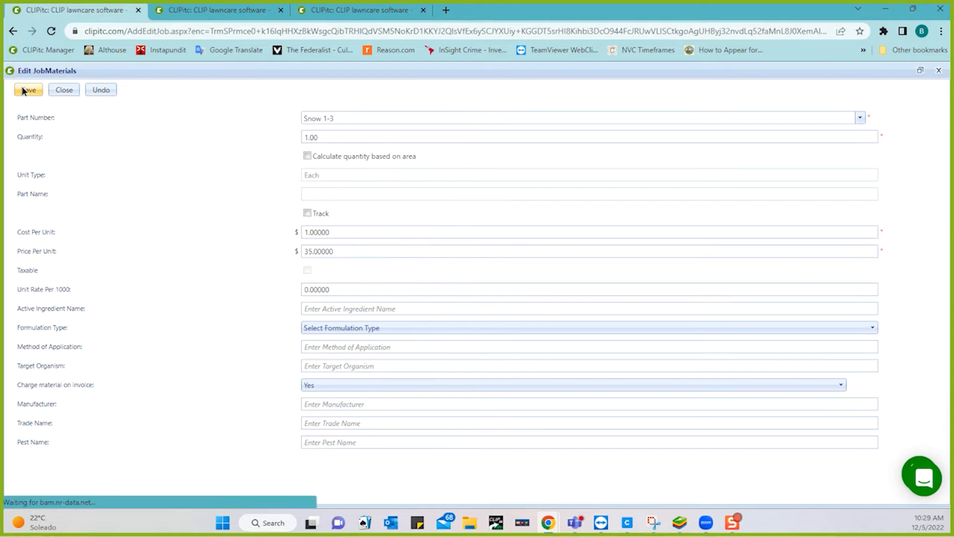
left_click(57, 90)
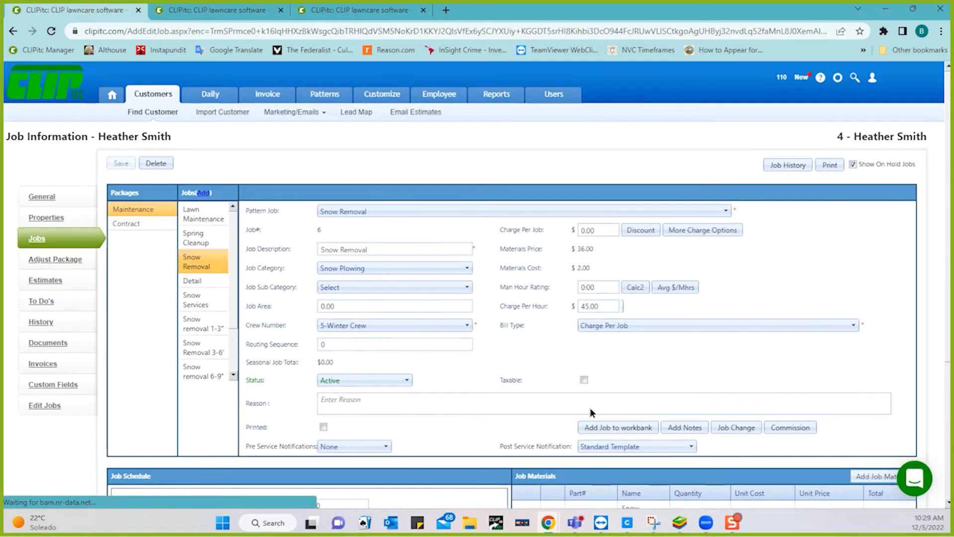
Step: Try to save a price per unit of 55 for the job's Snow 3-6 material, and reload the job page
scroll(589, 407, "down", 2)
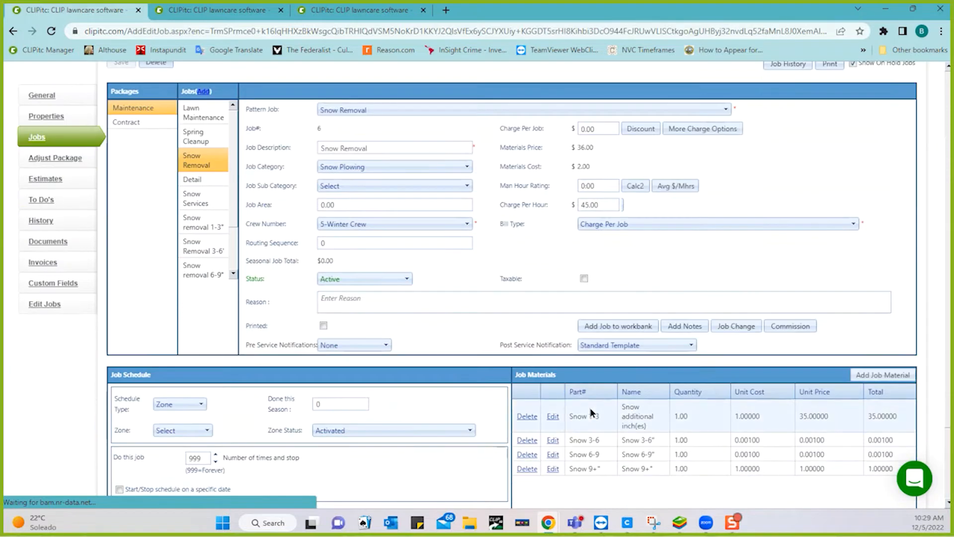
left_click(553, 441)
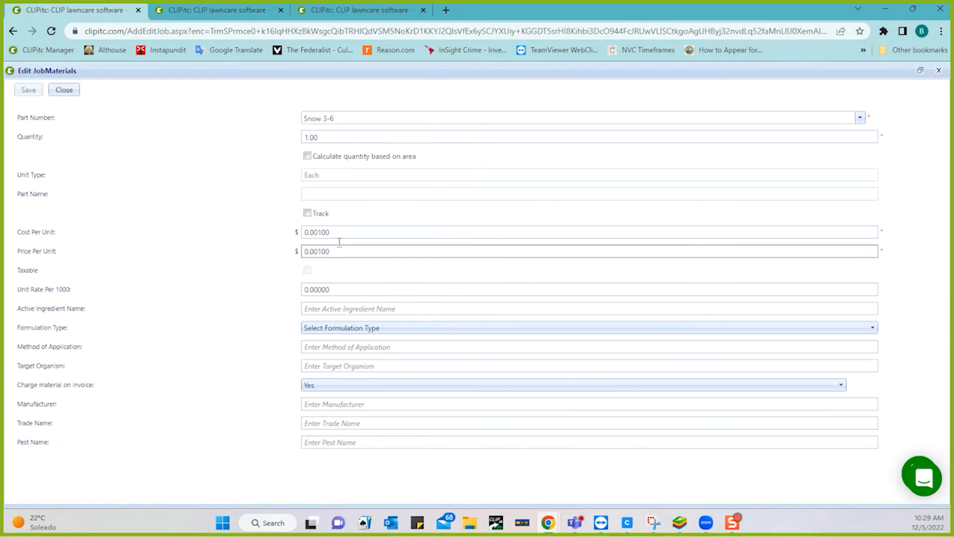
left_click(342, 248)
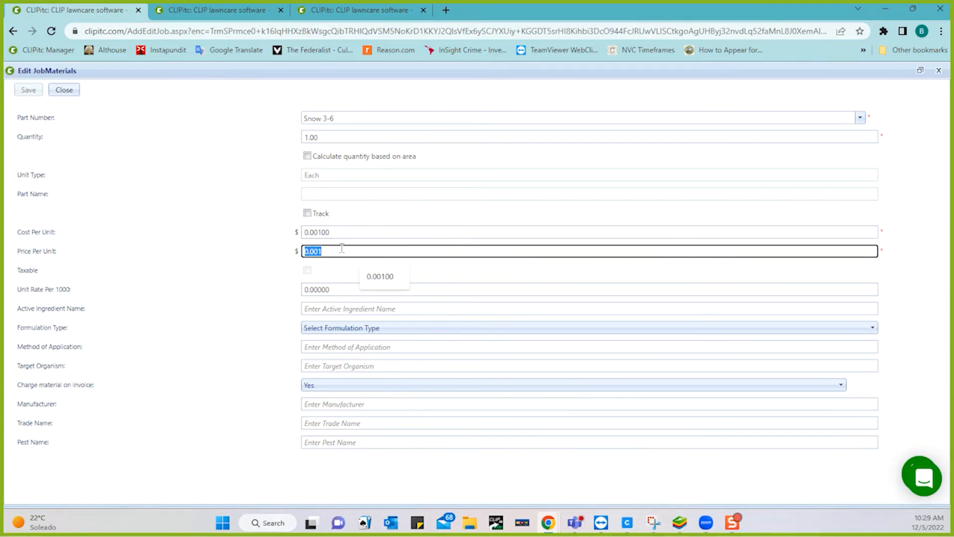
type("55")
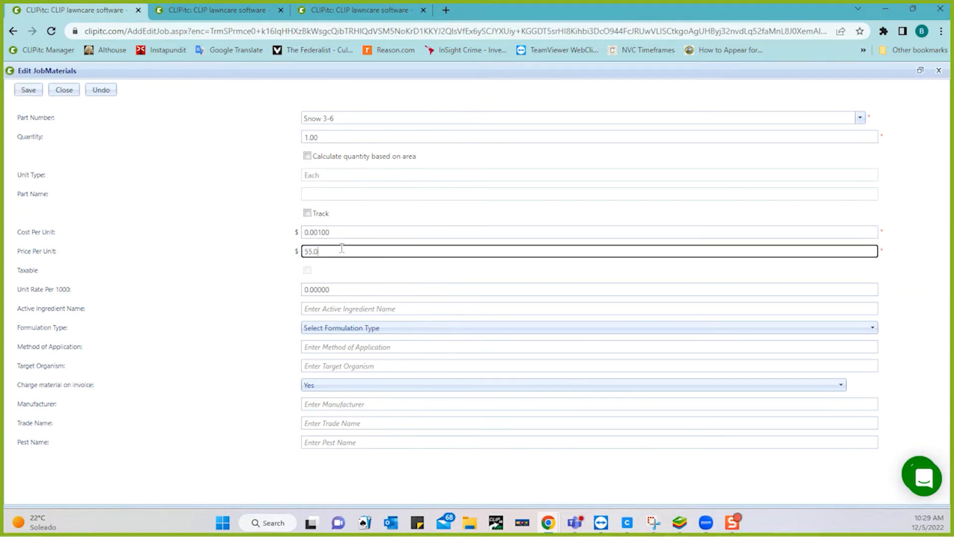
left_click(35, 91)
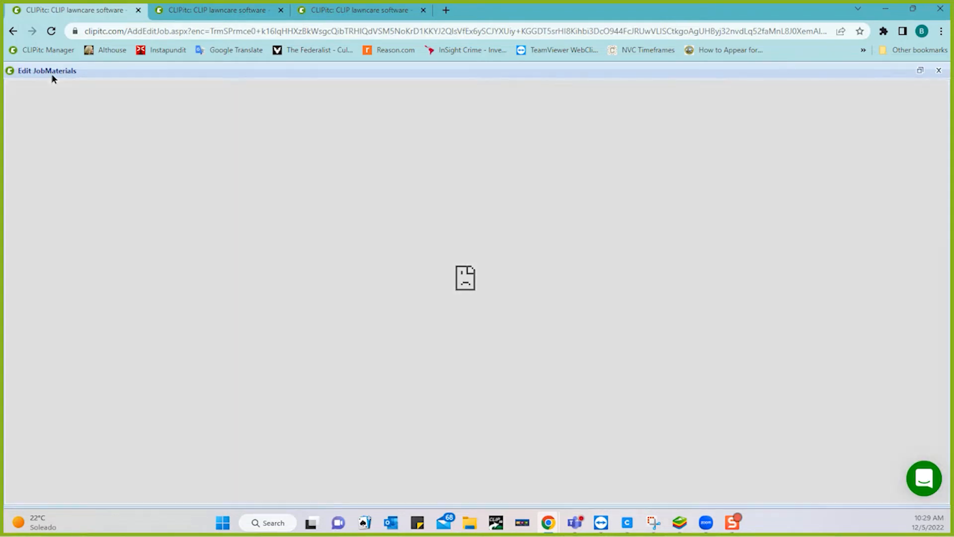
left_click(52, 32)
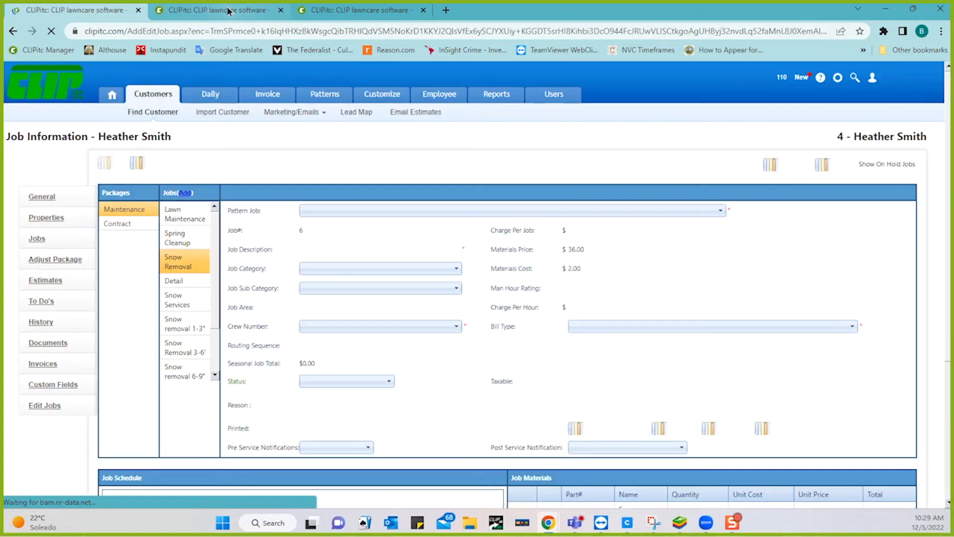
Step: Set the Snow 3-6 material's price per unit to 55.00, save it and look over the job's material prices
scroll(500, 311, "down", 4)
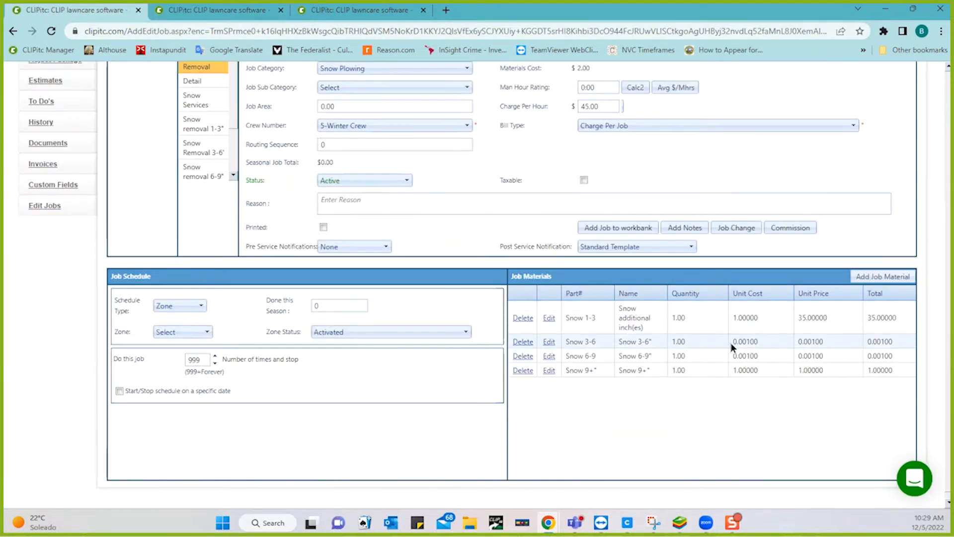
left_click(549, 342)
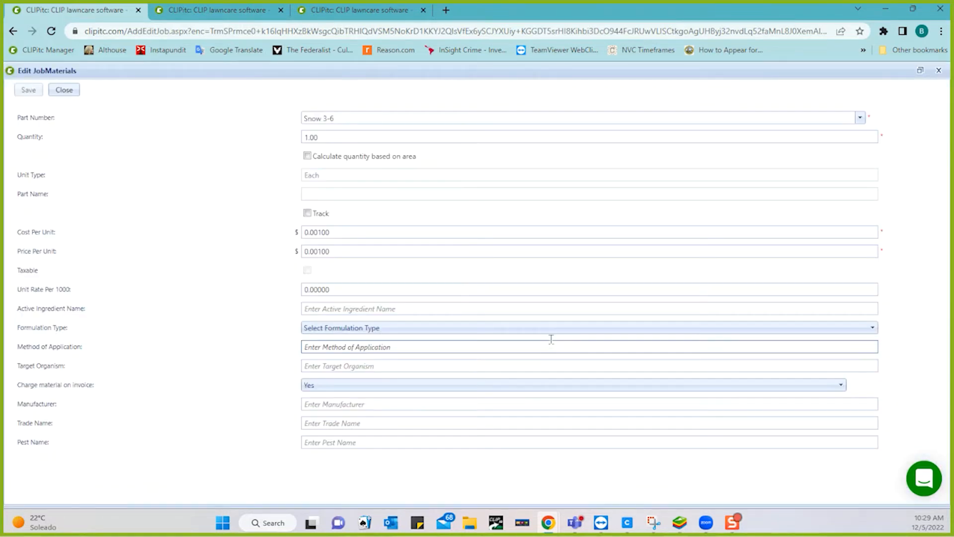
left_click(364, 248)
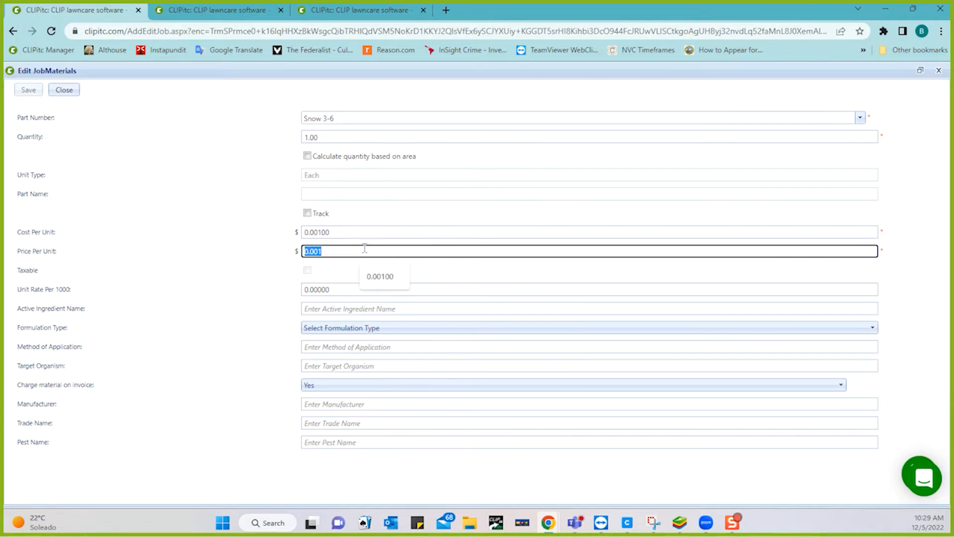
type("55")
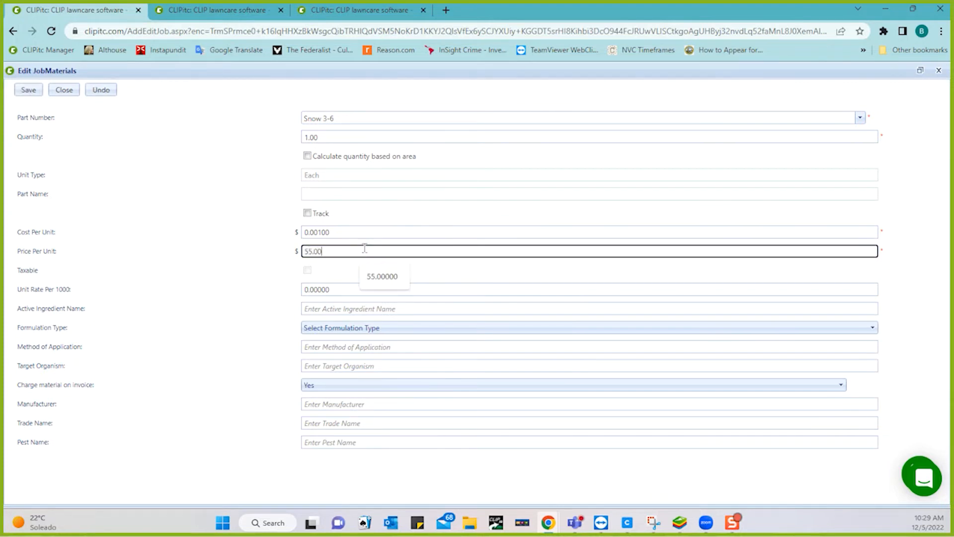
left_click(260, 270)
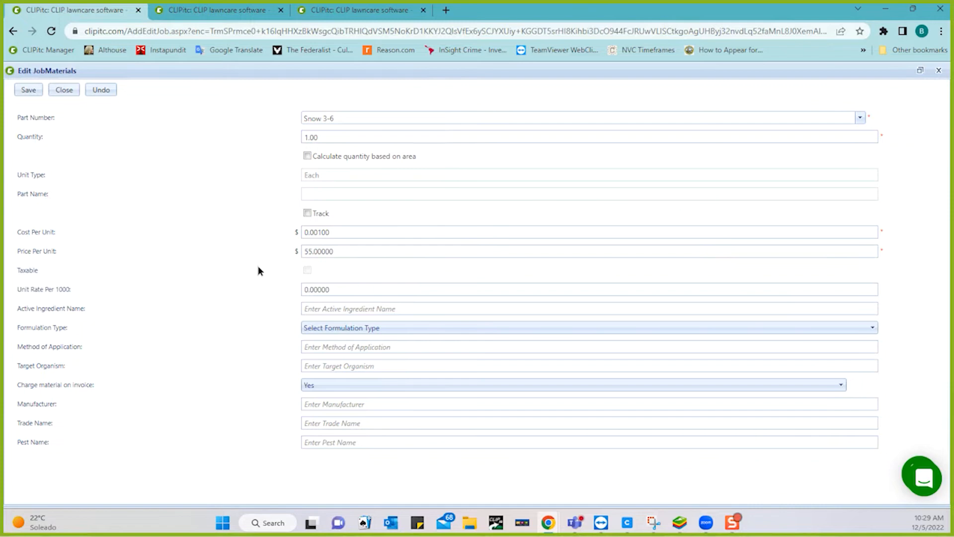
left_click(27, 90)
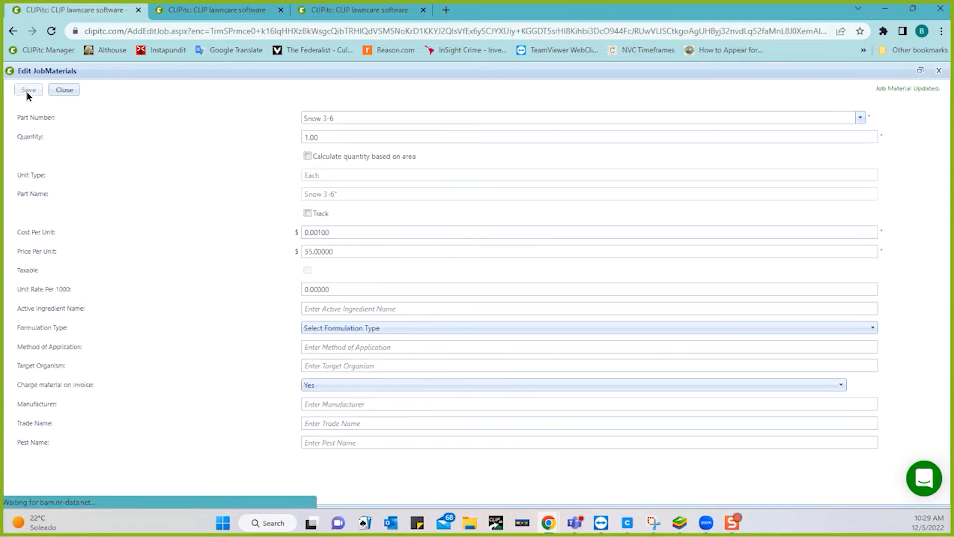
left_click(65, 91)
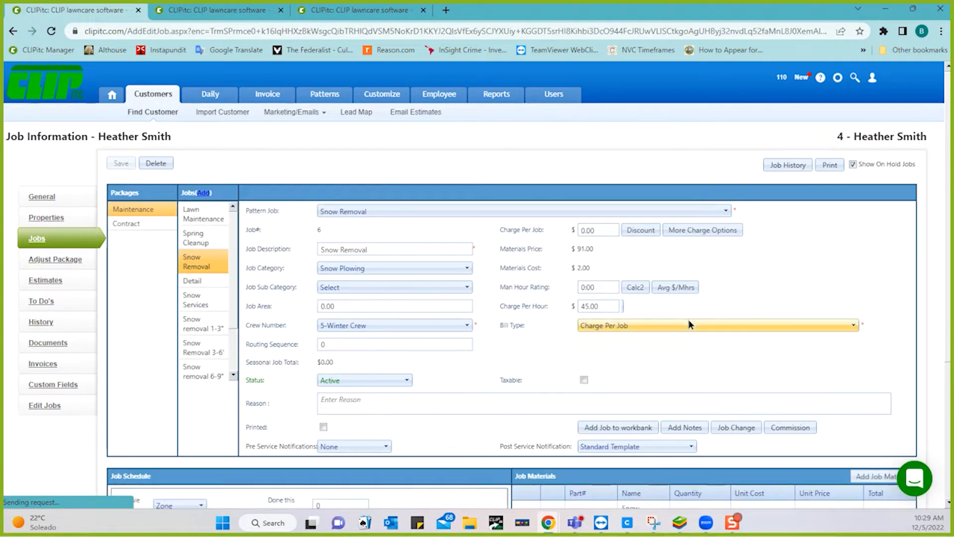
scroll(688, 321, "down", 2)
scroll(689, 321, "down", 1)
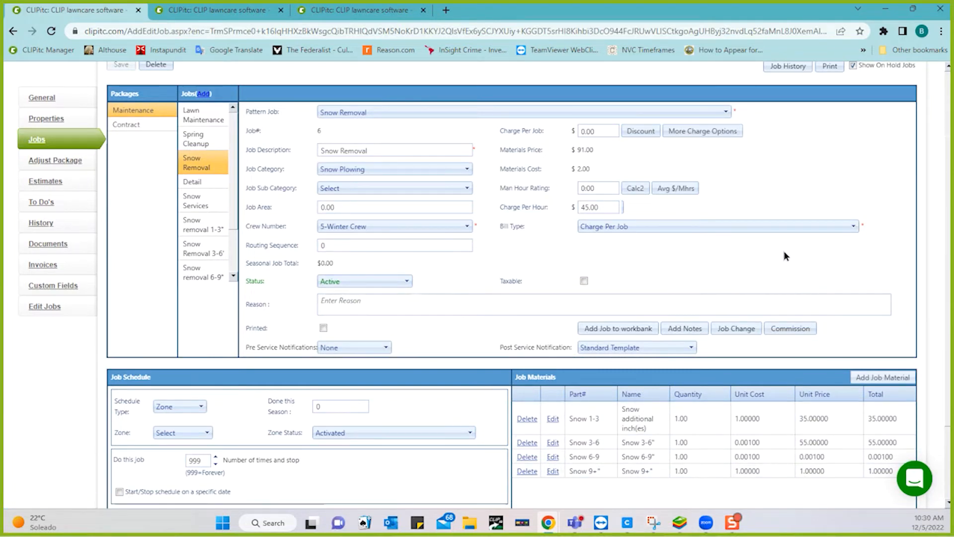
scroll(783, 256, "up", 2)
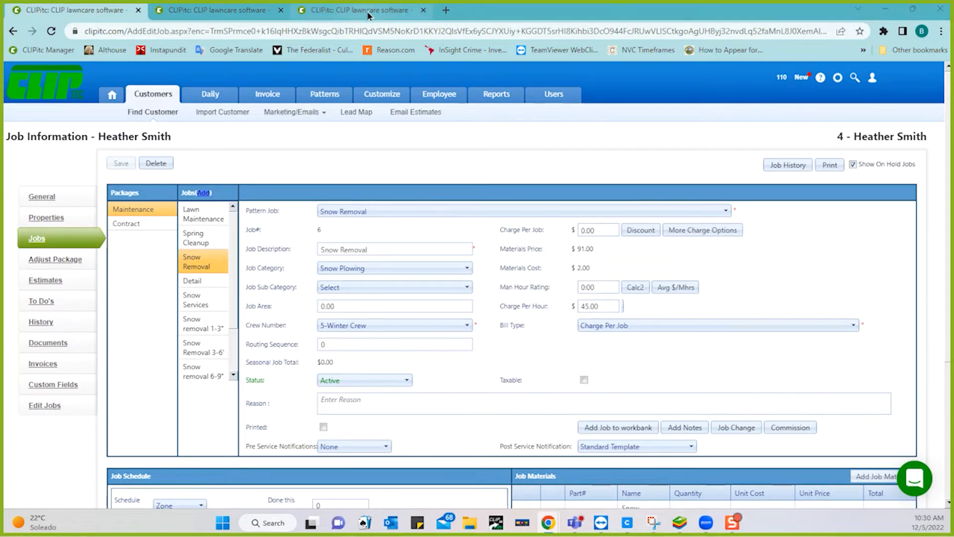
Step: In the pattern job's browser tab, open the Snow 1-3 material for editing and check the options for charging material on the invoice
left_click(219, 11)
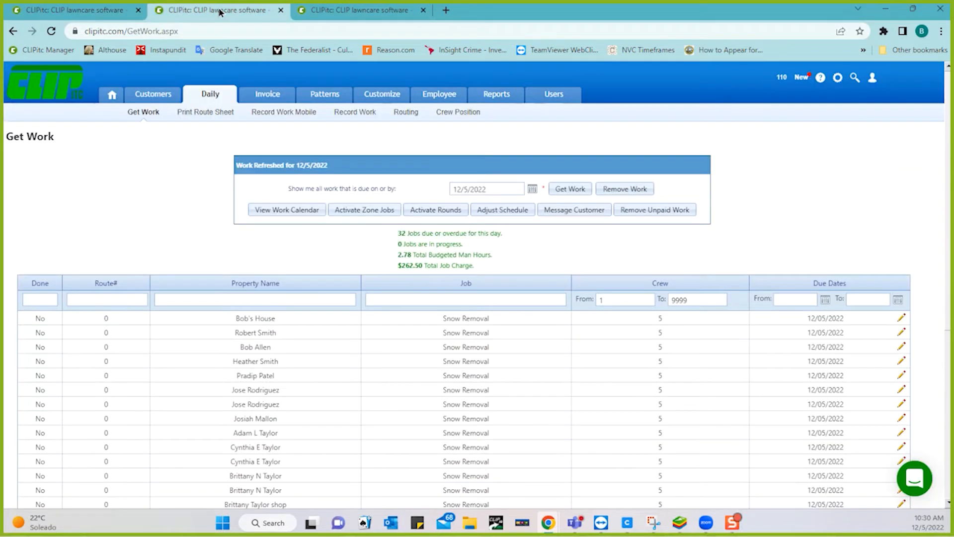
left_click(336, 11)
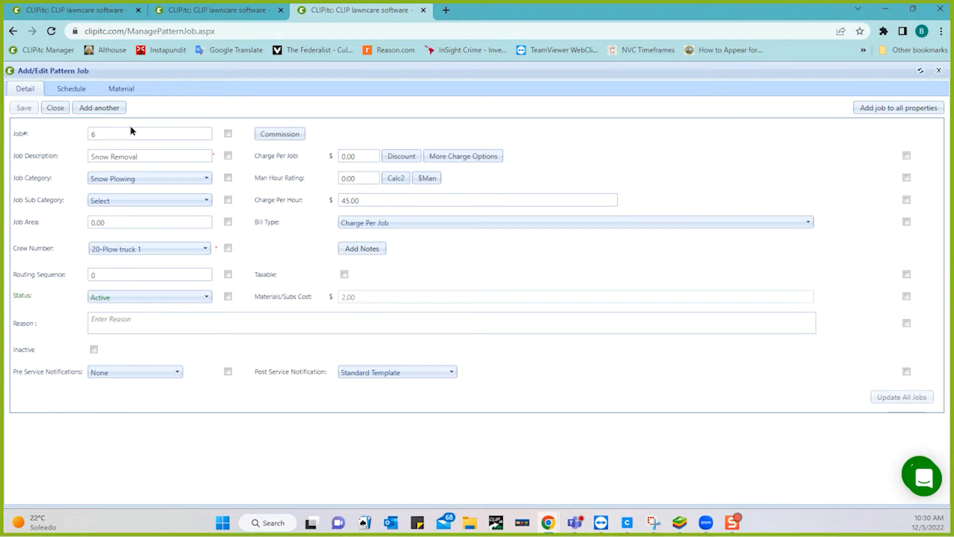
left_click(121, 89)
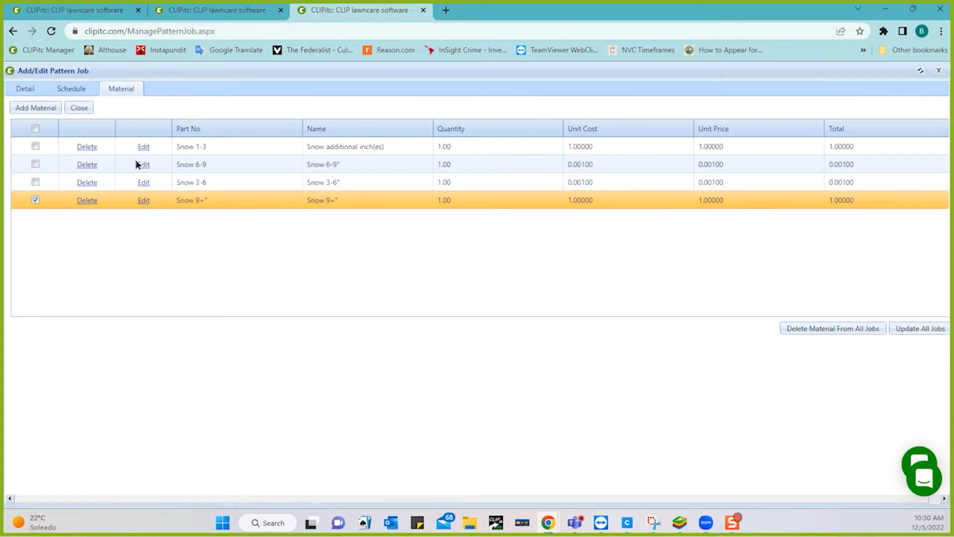
left_click(143, 147)
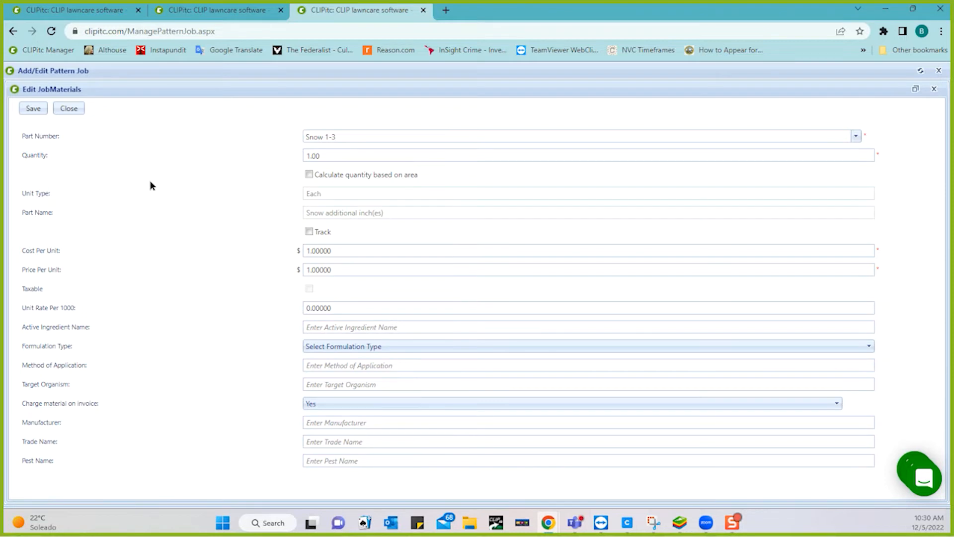
left_click(339, 404)
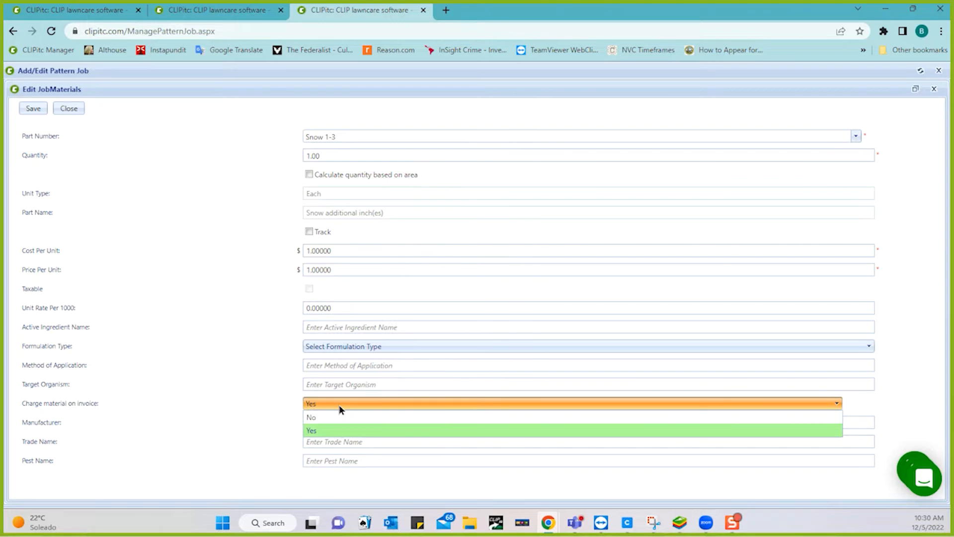
left_click(281, 405)
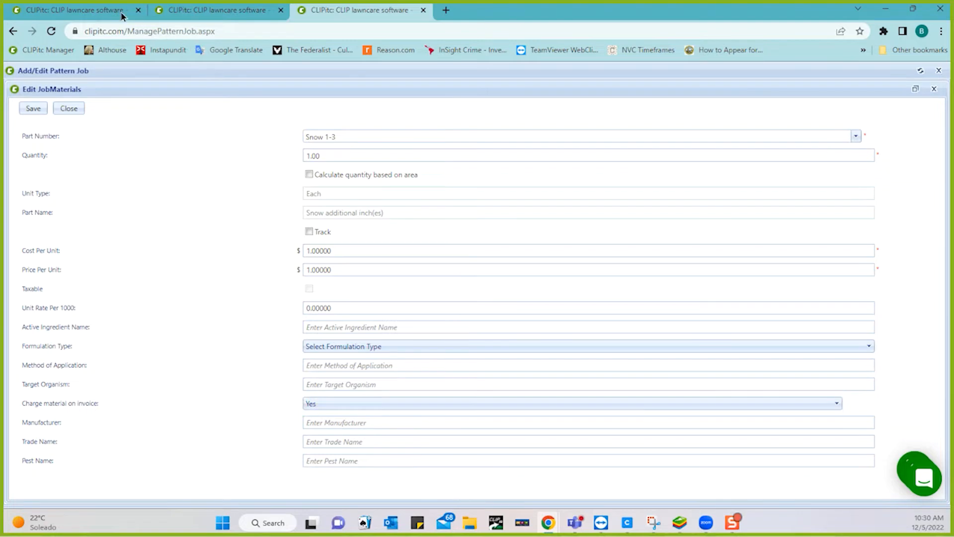
Step: Review the customer's job materials in the first browser tab, and open Record Work in the Get Work browser tab
left_click(80, 10)
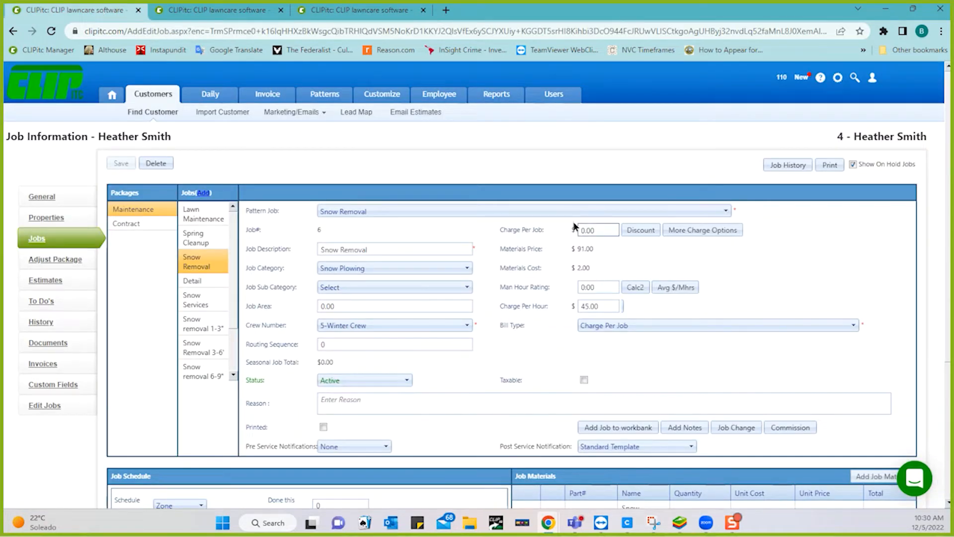
scroll(732, 279, "down", 2)
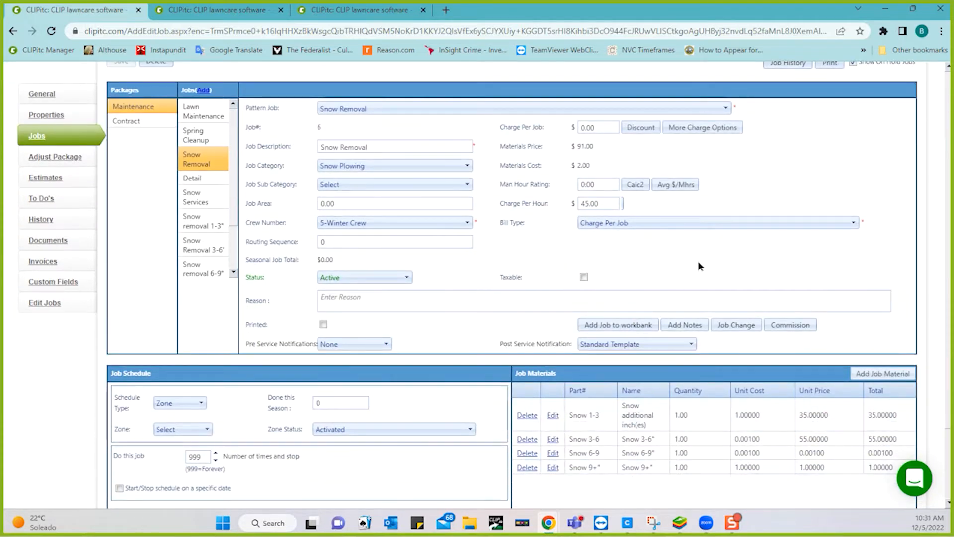
scroll(755, 193, "up", 2)
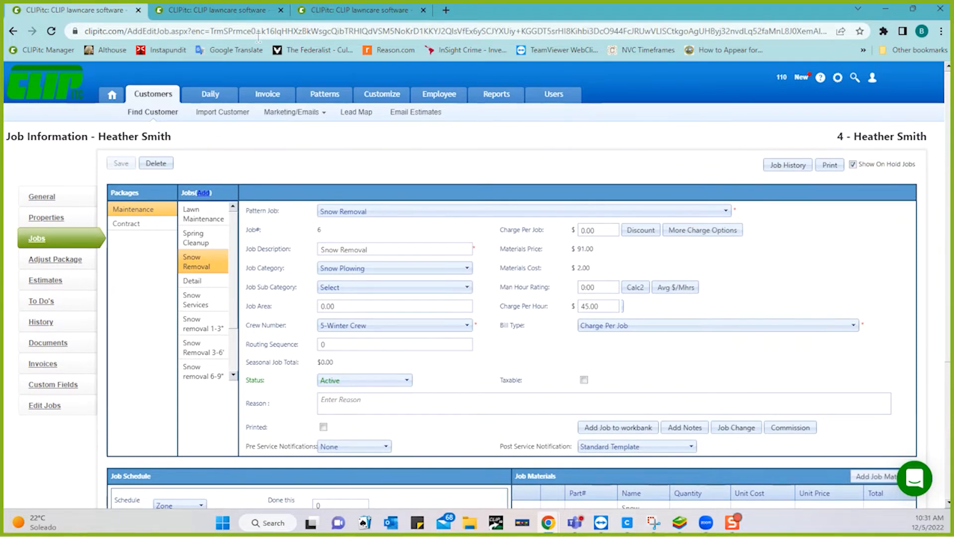
left_click(236, 11)
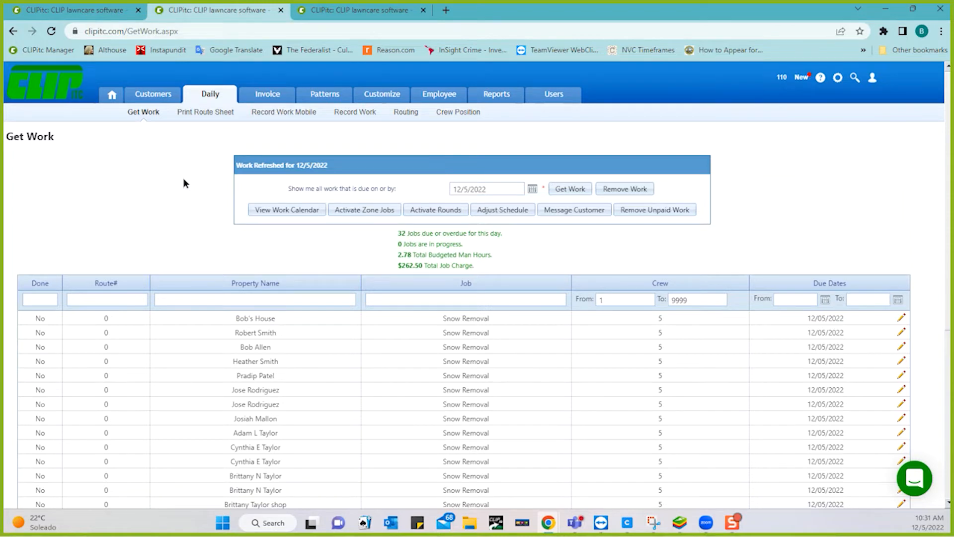
left_click(345, 115)
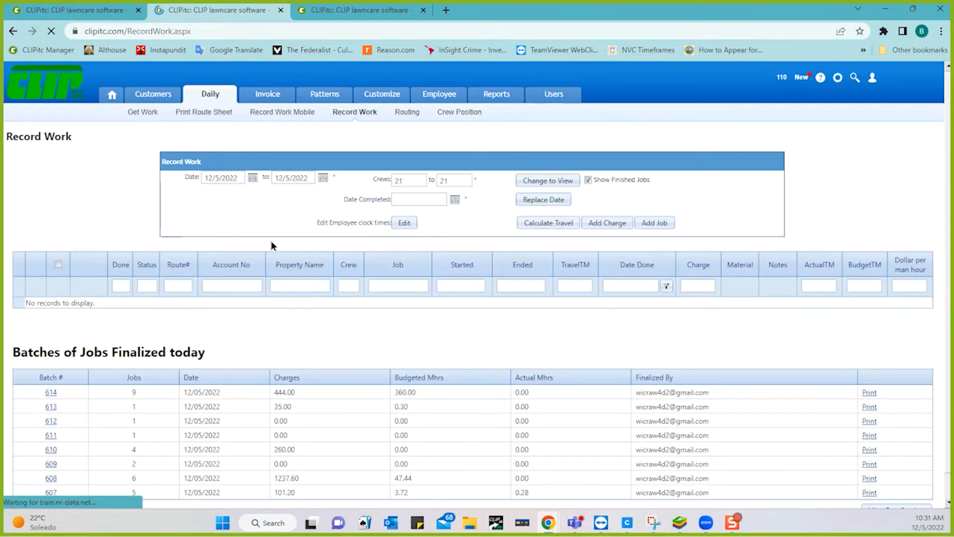
Step: List the recorded work for crews 5 to 5 on 12/5/2022
left_click(417, 173)
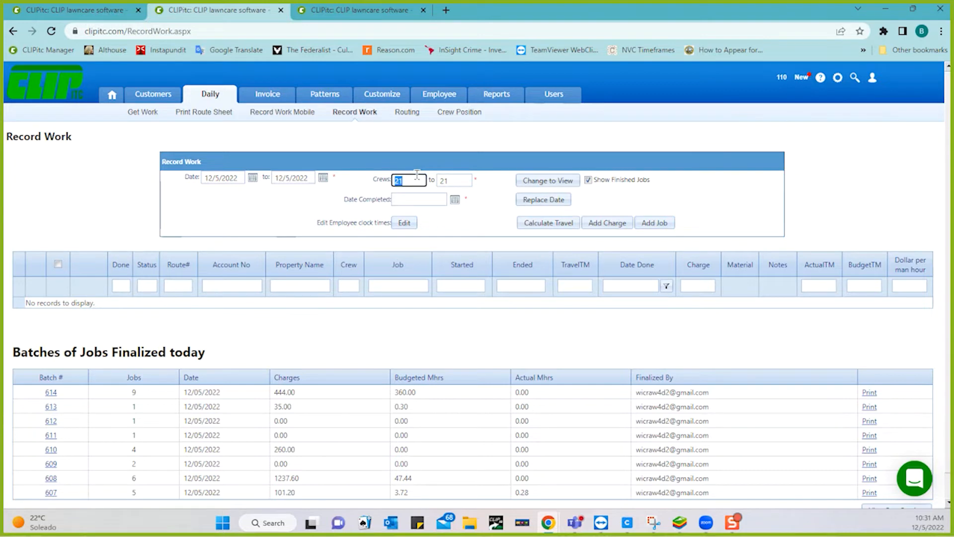
type("5")
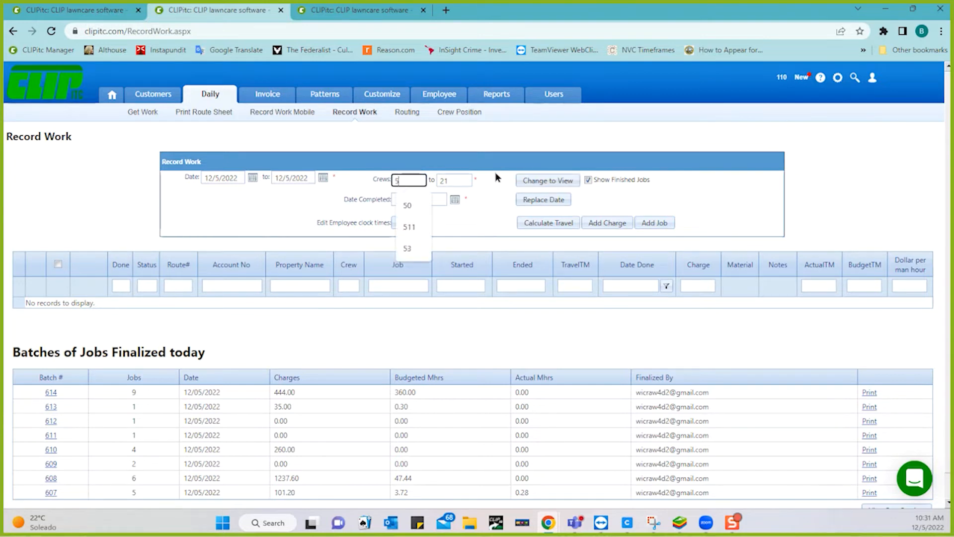
left_click(458, 180)
type("5")
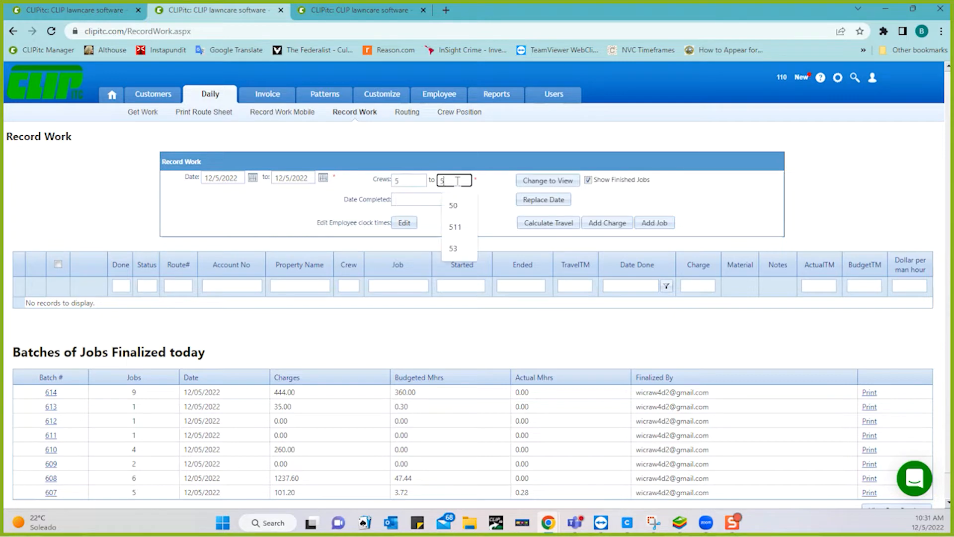
left_click(555, 180)
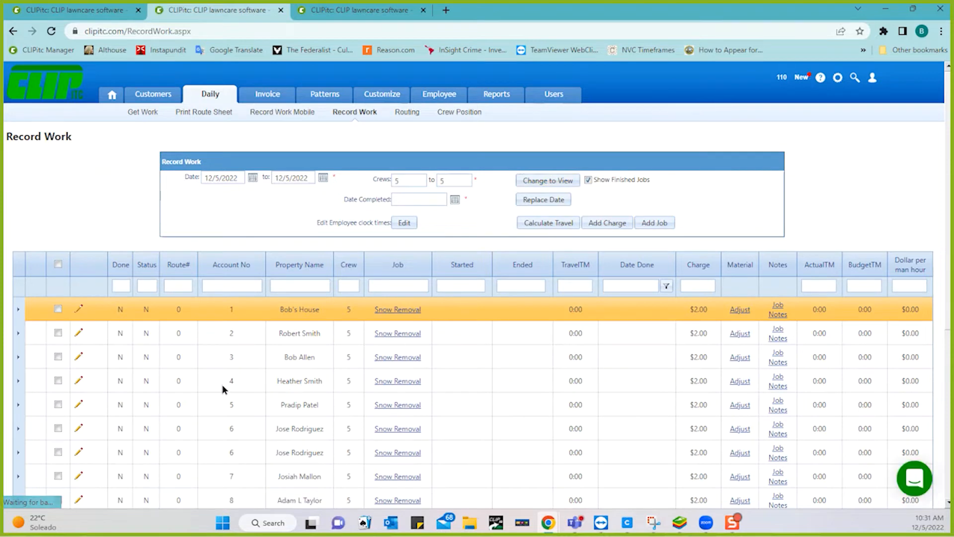
Step: Record the fourth listed Snow Removal job as done (Y), started at 8:02 AM and ended at 8:19 AM, and save the row
left_click(79, 381)
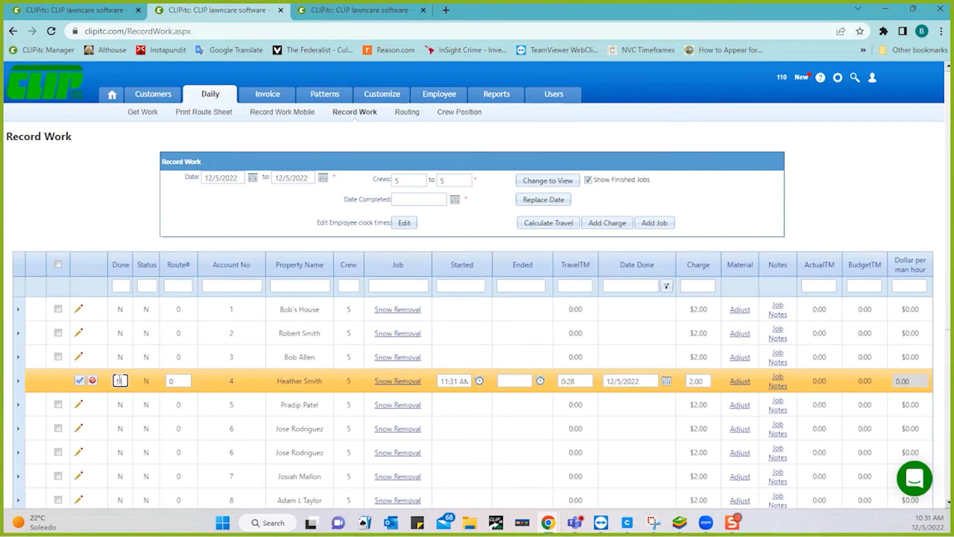
key("Tab")
key("Tab")
key("Tab")
type("0")
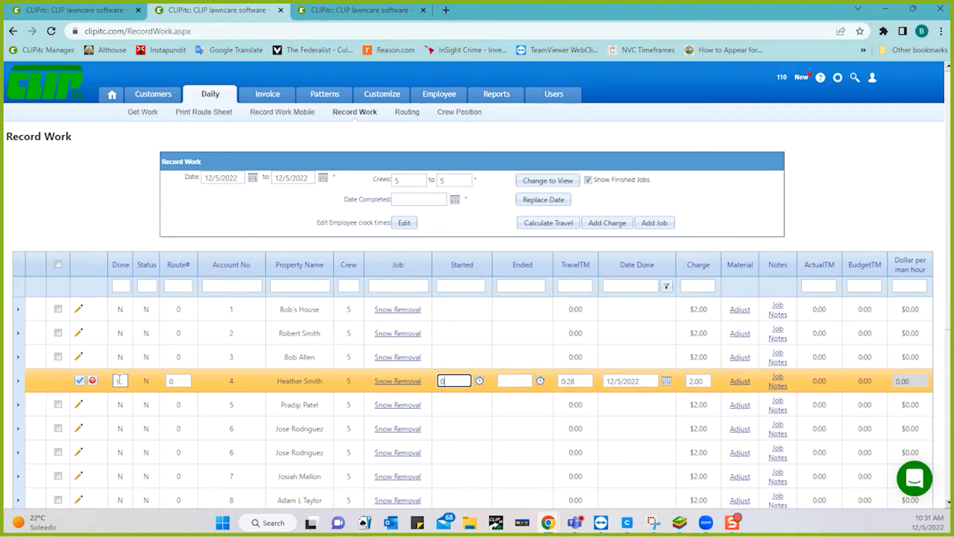
type("802")
key("Tab")
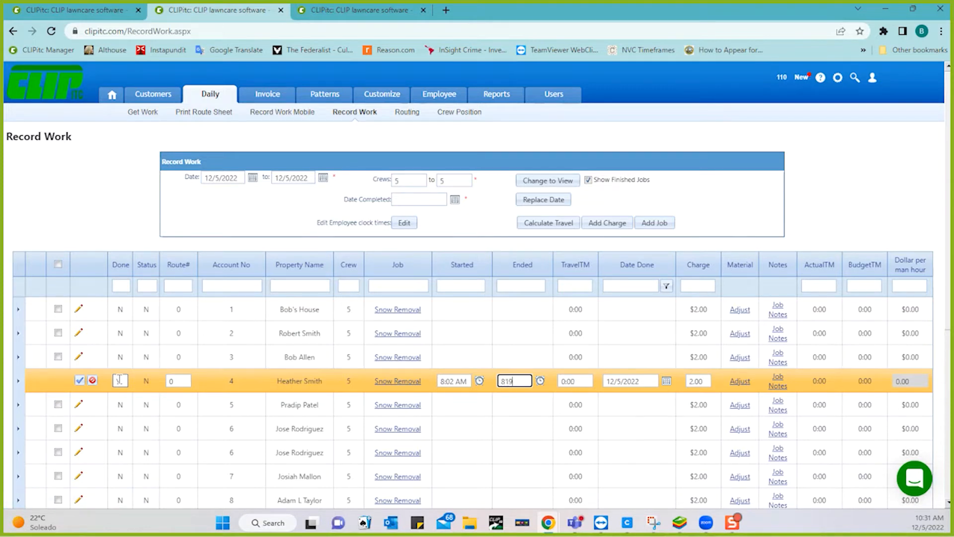
left_click(79, 381)
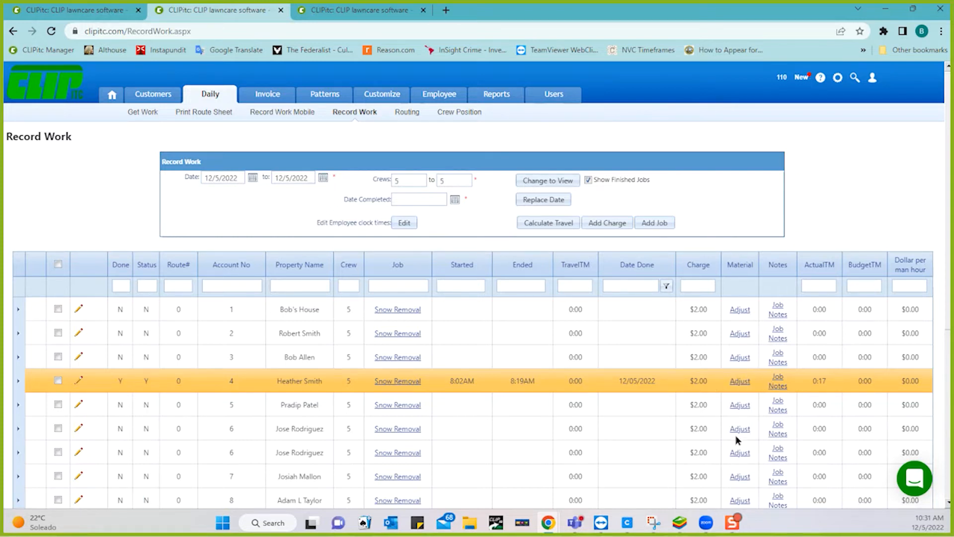
Step: In the completed job's day materials, set the Snow 6-9 quantity to 0 and save it
left_click(738, 382)
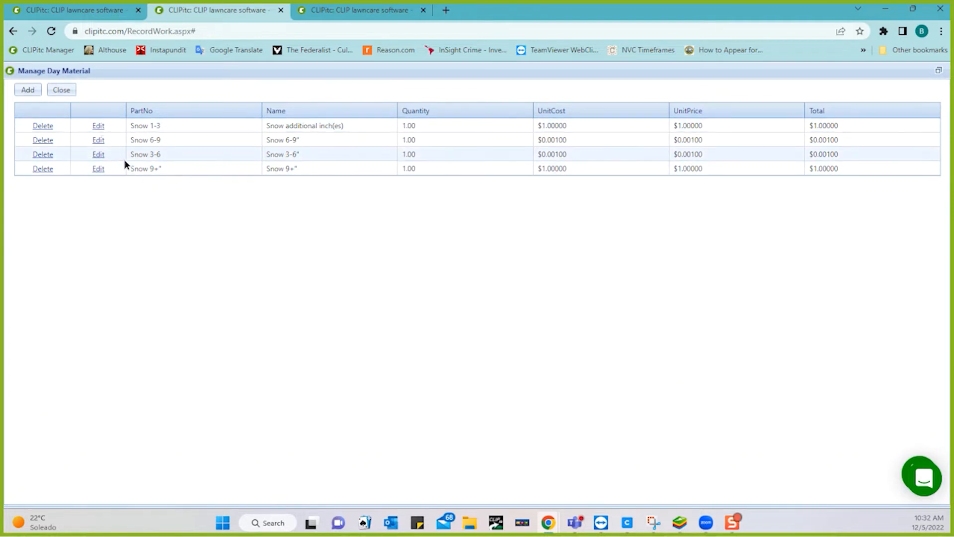
left_click(99, 142)
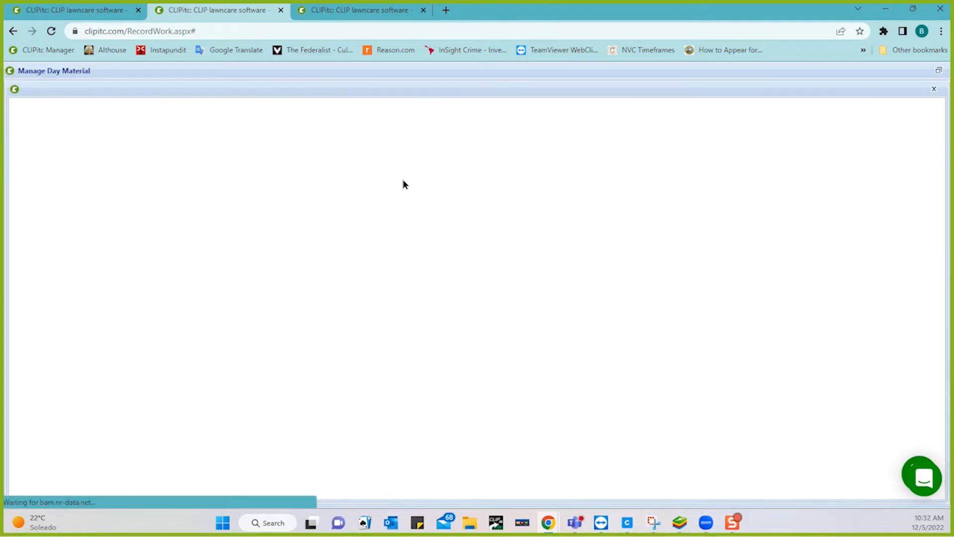
left_click(362, 154)
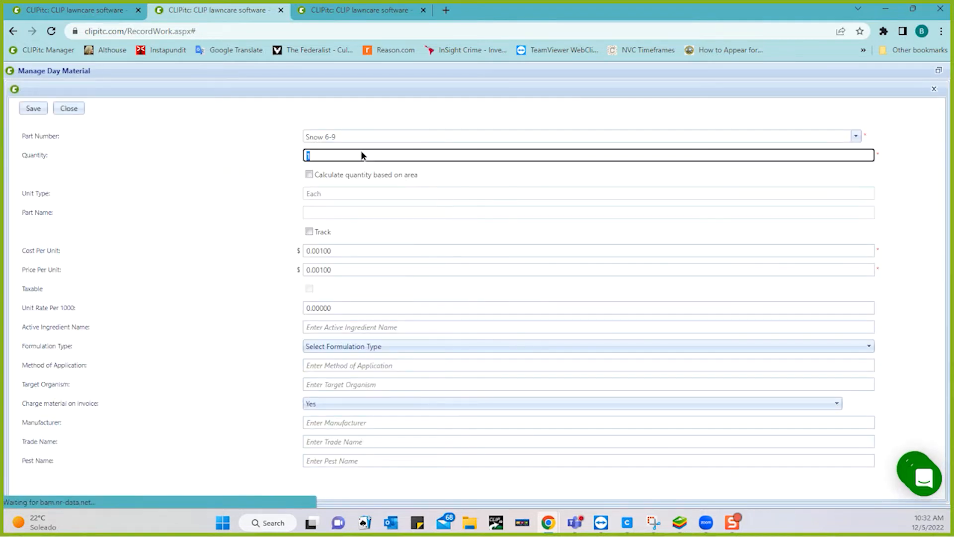
type("0")
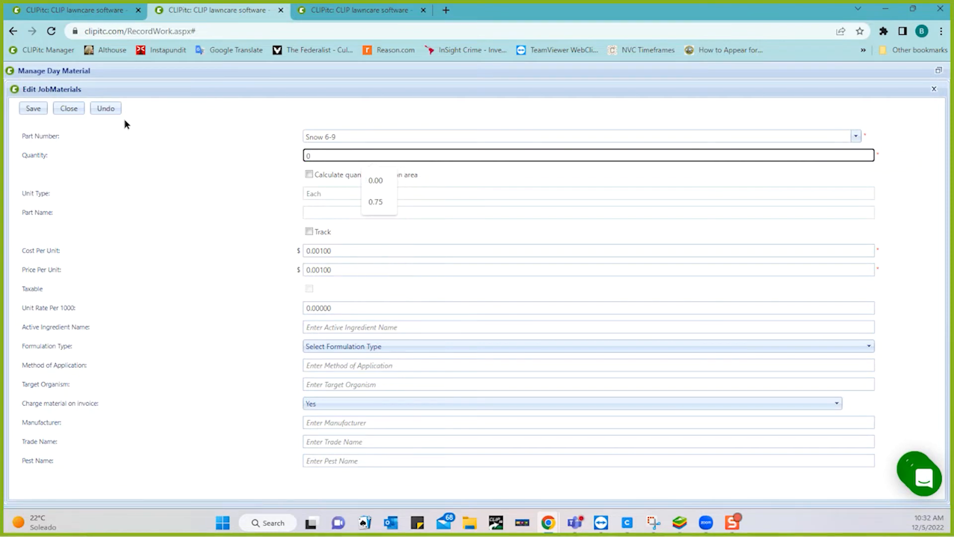
left_click(33, 109)
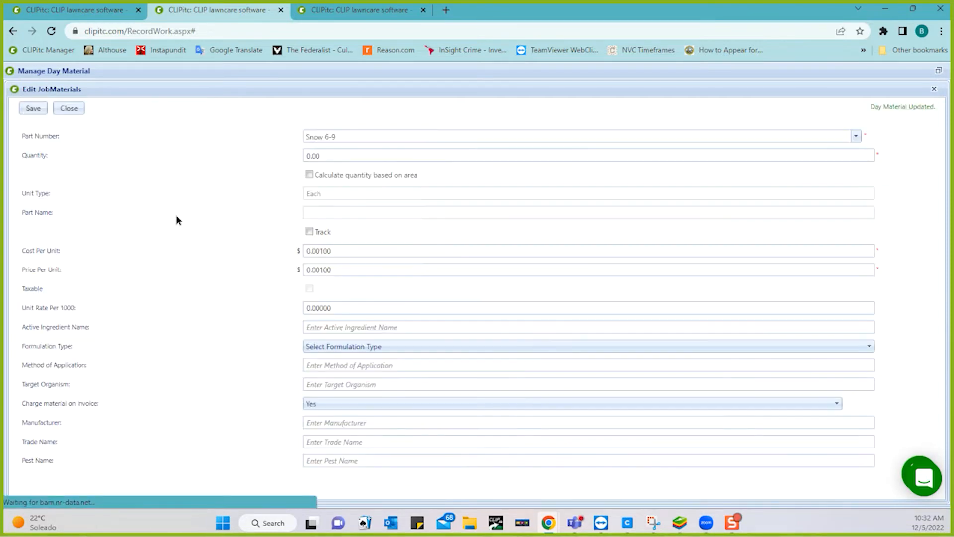
left_click(68, 108)
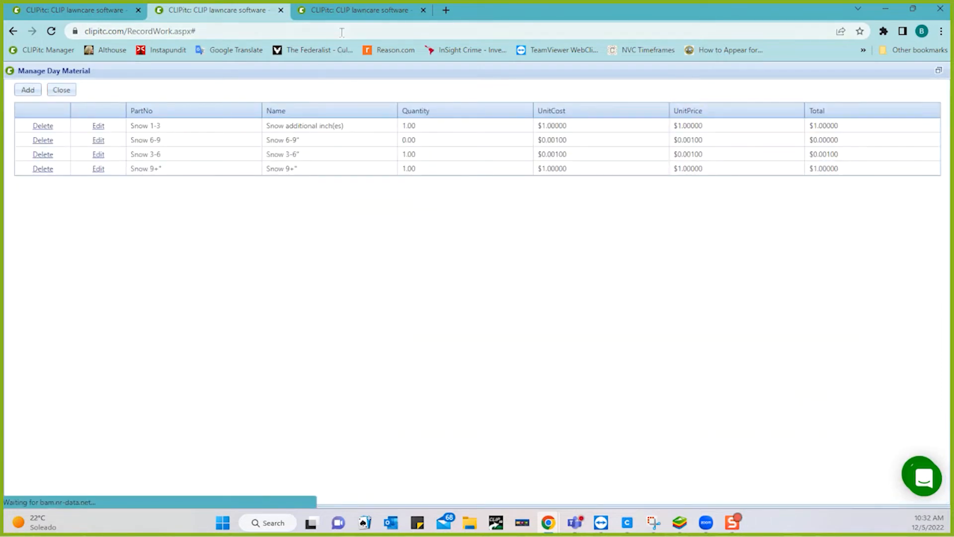
Step: Set the quantity of the Snow 3-6 day material to 0, save it and return to the material list
left_click(342, 151)
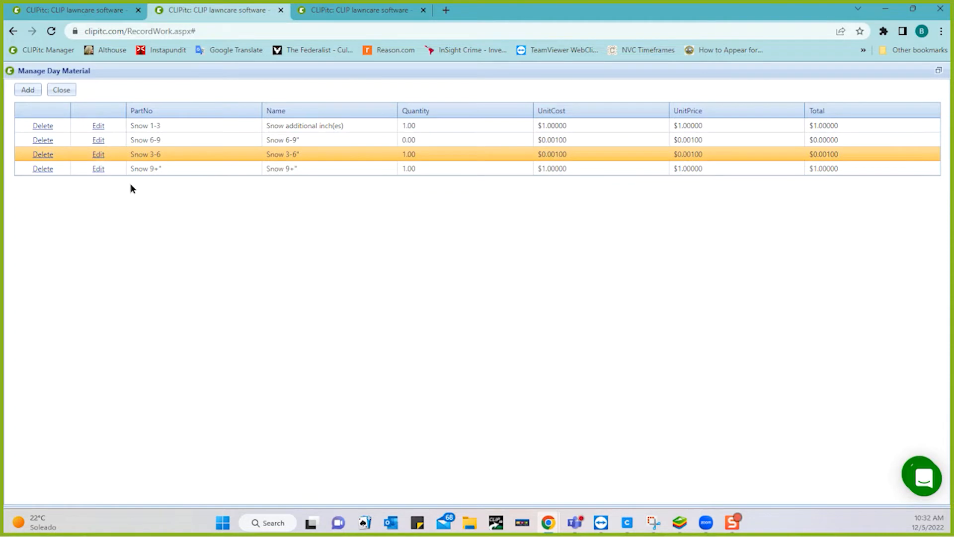
left_click(98, 155)
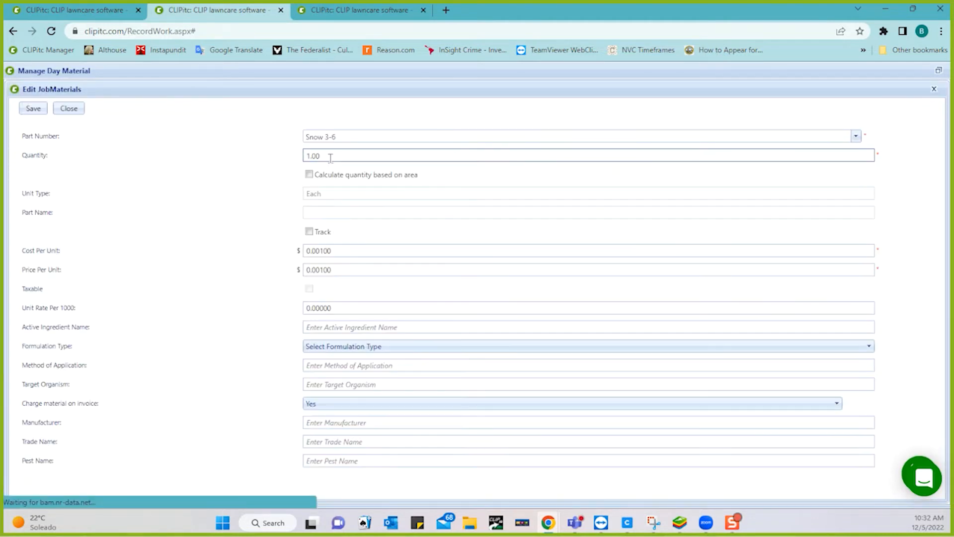
left_click(330, 156)
type("0")
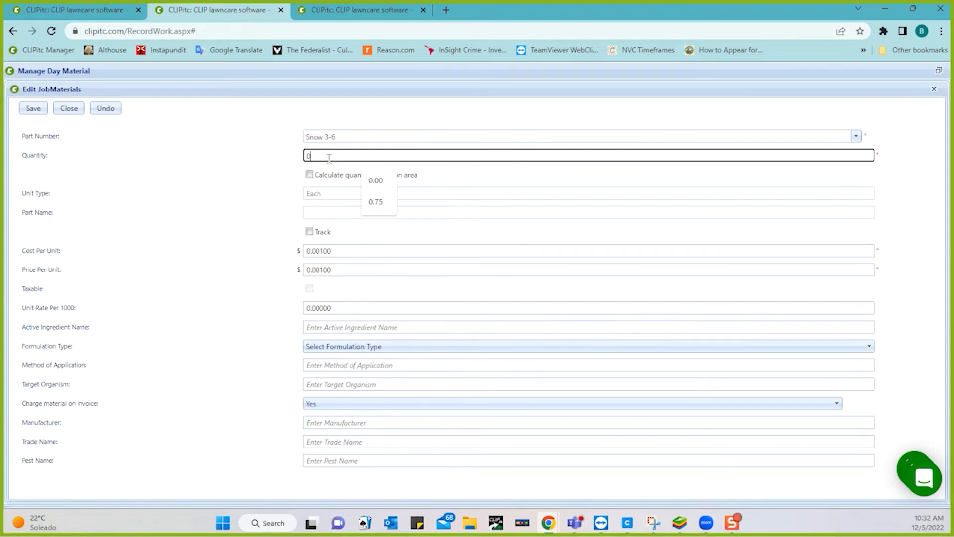
left_click(33, 109)
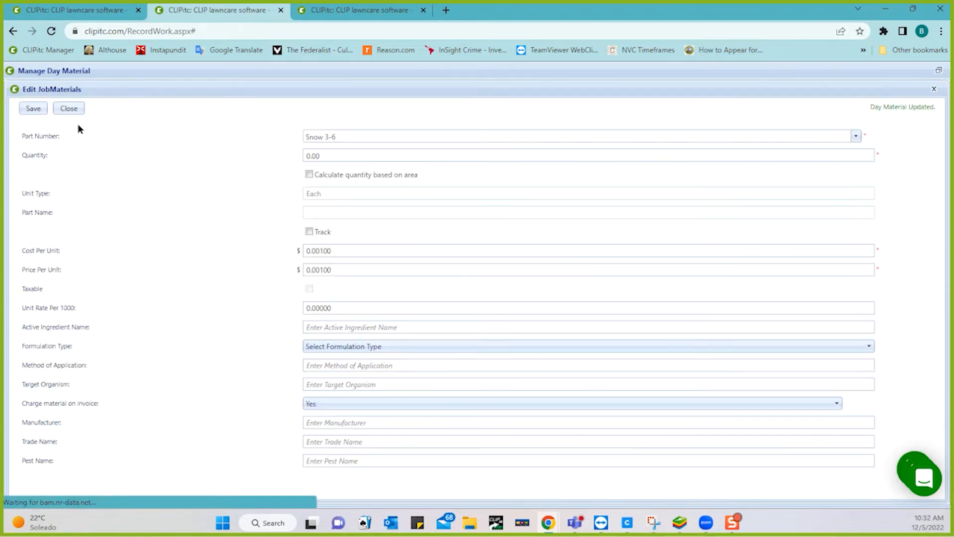
left_click(32, 109)
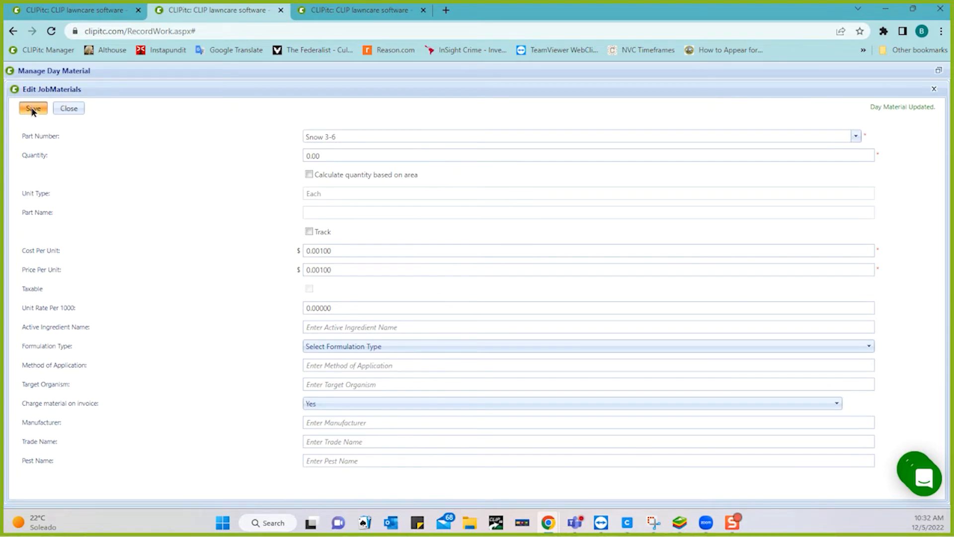
left_click(70, 108)
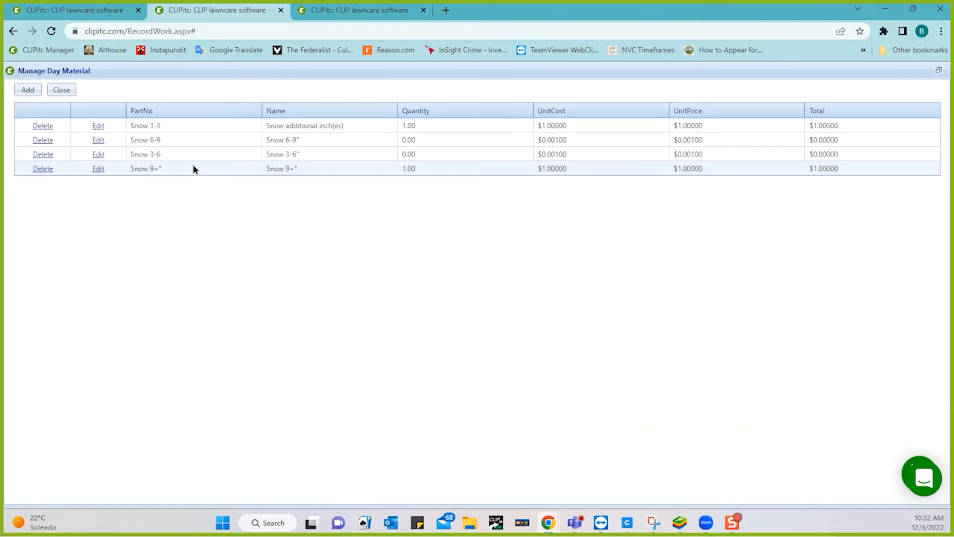
Step: Set the Snow 9+" day material's quantity to 0, save it and return to the work list
left_click(98, 163)
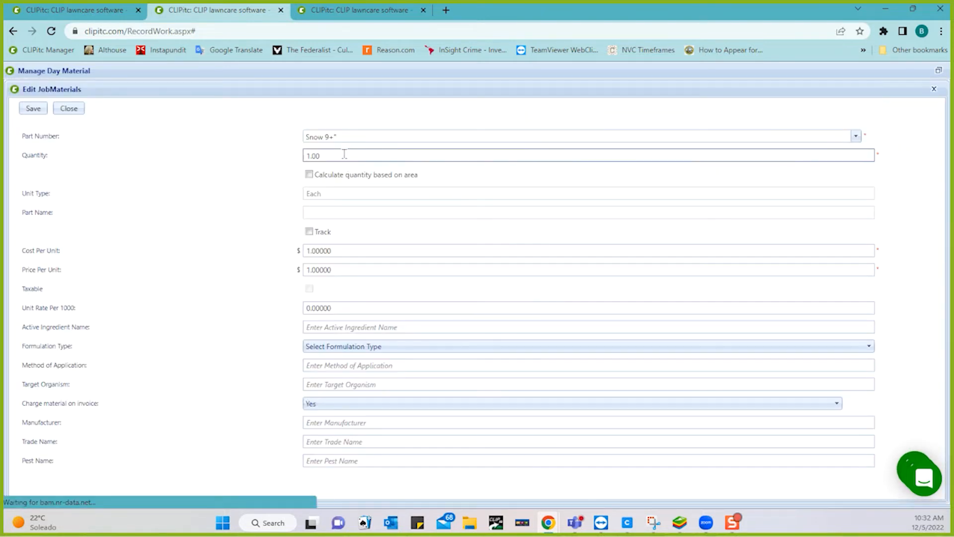
double_click(343, 153)
type("0")
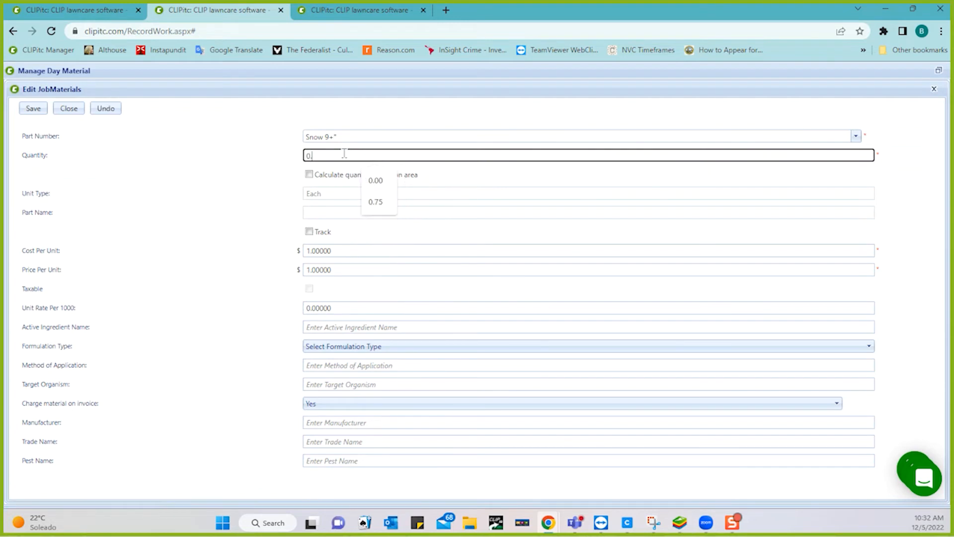
left_click(36, 108)
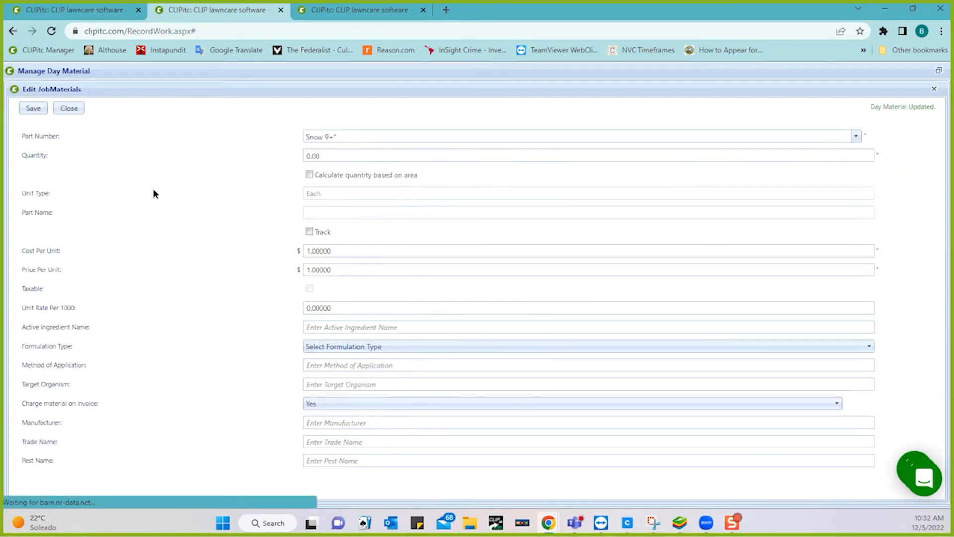
left_click(70, 108)
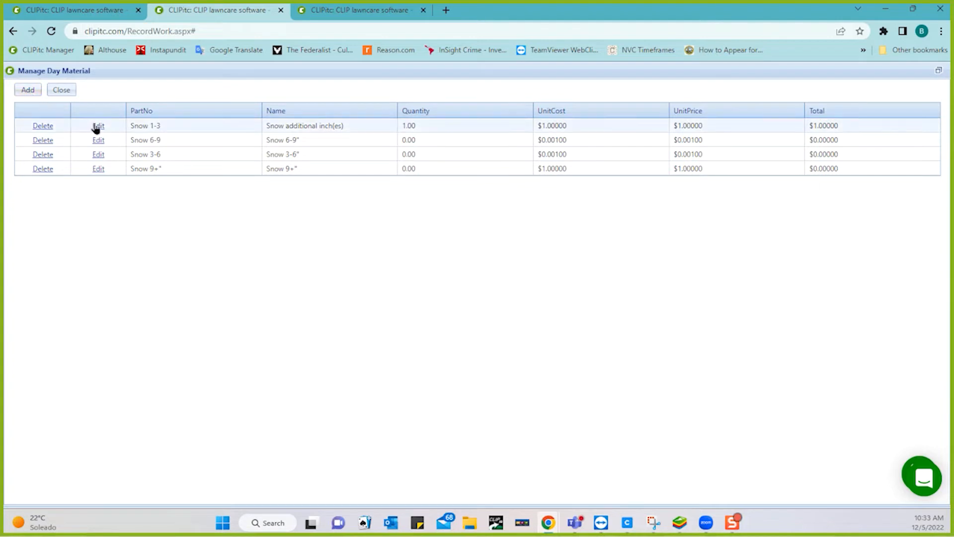
left_click(61, 90)
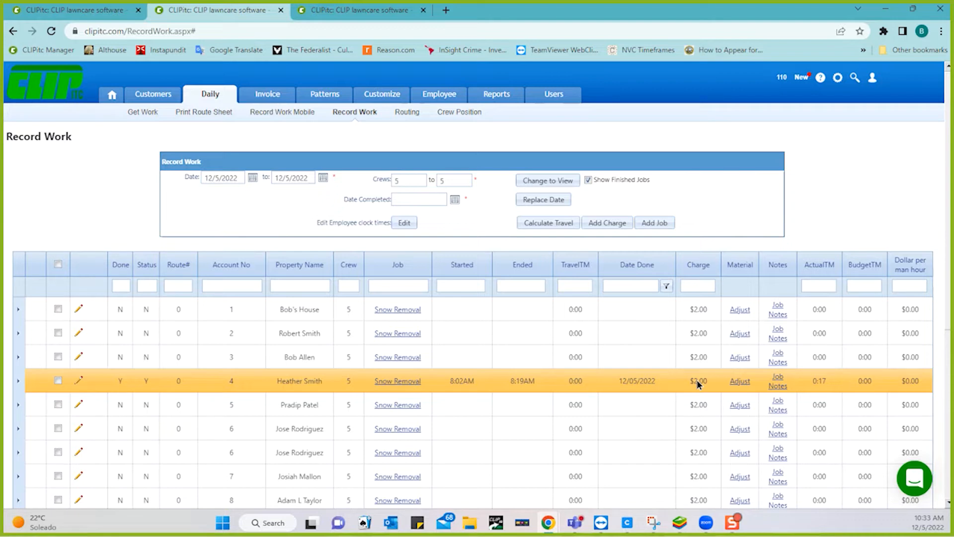
Step: Reopen the completed job's day materials, set the Snow 1-3 price per unit to 35.00, save it and return to the work list
left_click(742, 382)
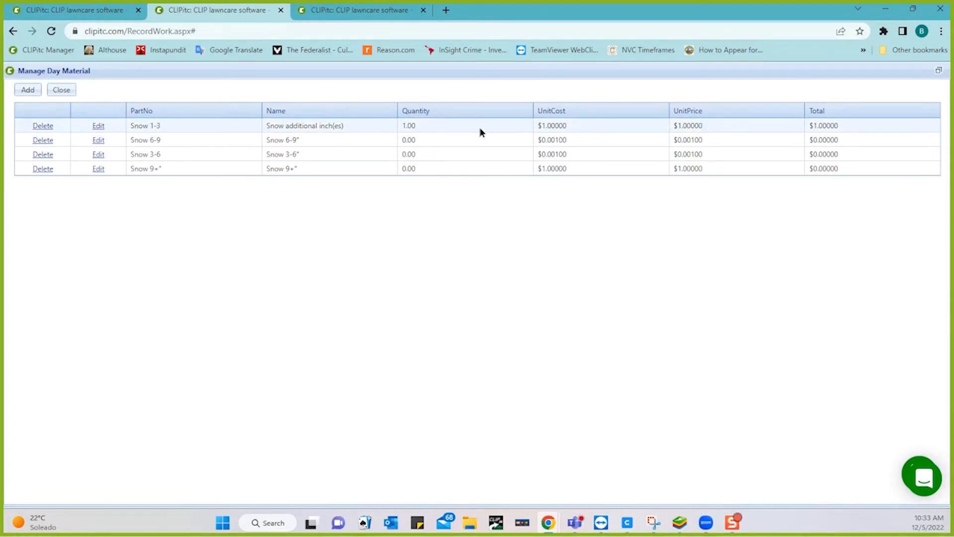
left_click(97, 126)
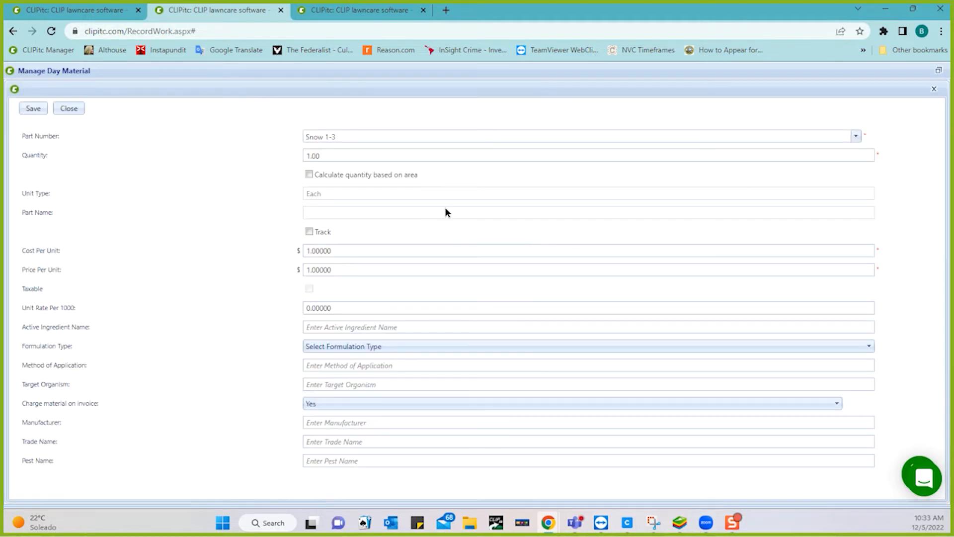
left_click(347, 249)
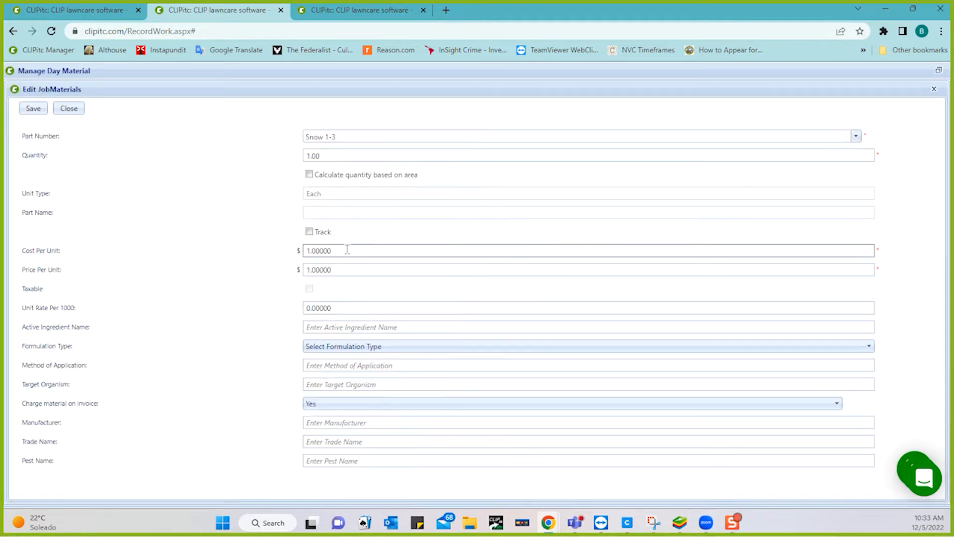
double_click(347, 267)
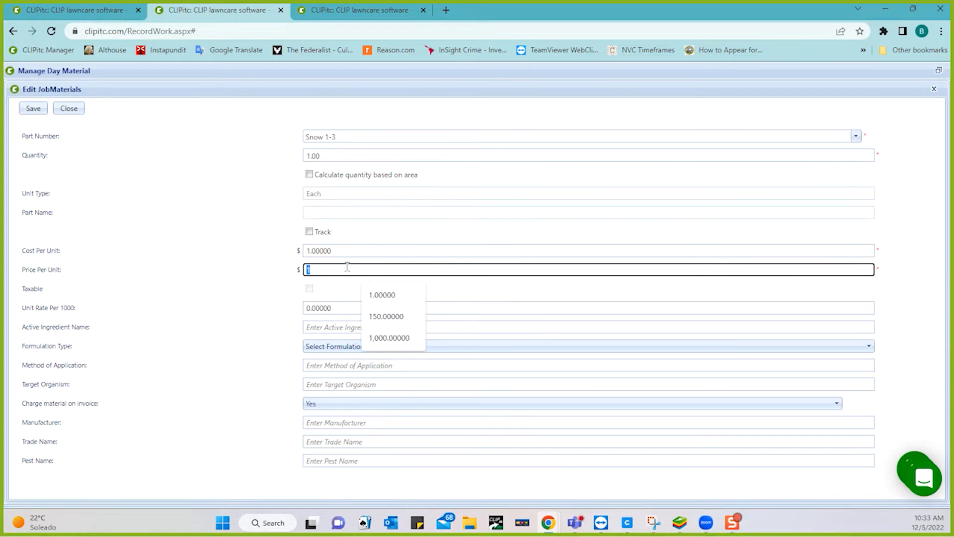
type("35")
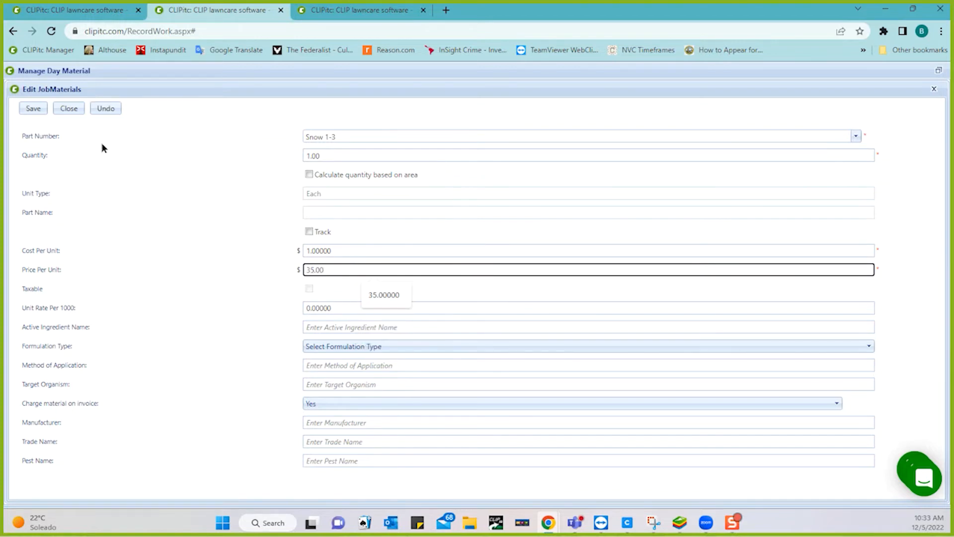
type(".00")
left_click(38, 109)
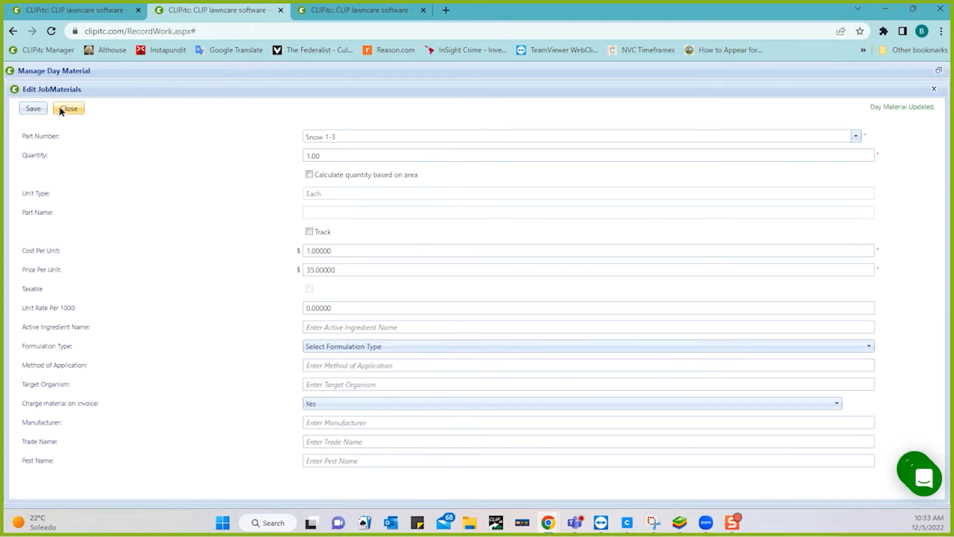
left_click(58, 107)
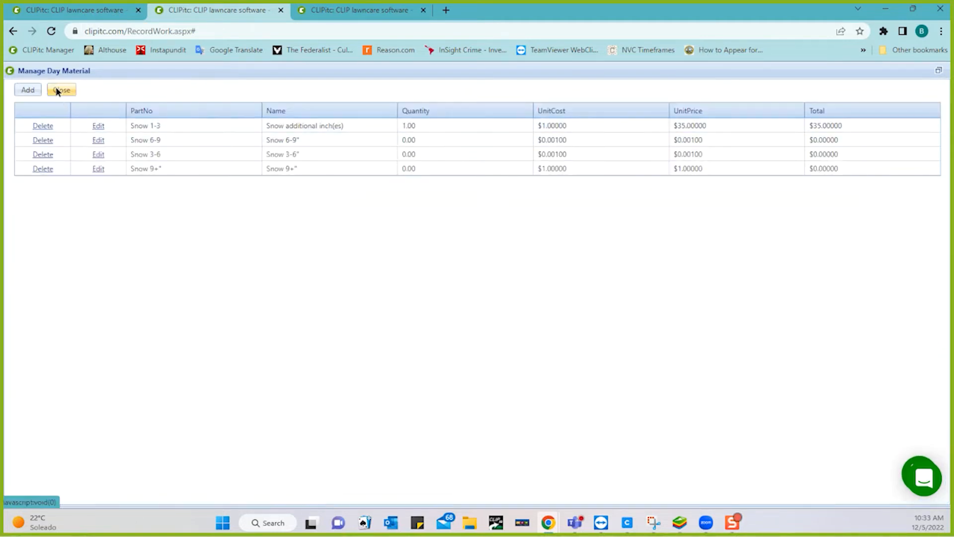
left_click(59, 90)
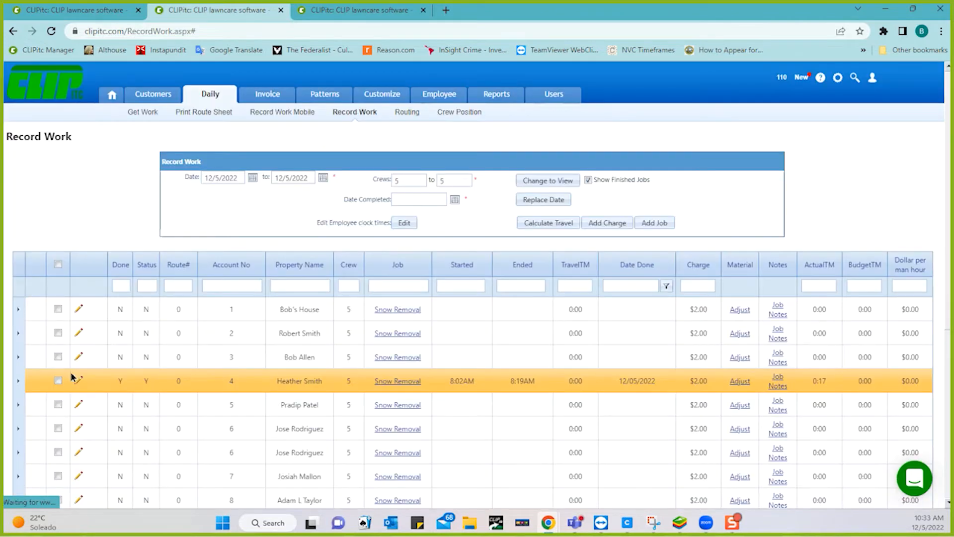
Step: Select the completed Snow Removal job dated 12/05/2022 in the crew 5 work list and finalize it
left_click(58, 381)
scroll(165, 391, "down", 4)
left_click(311, 372)
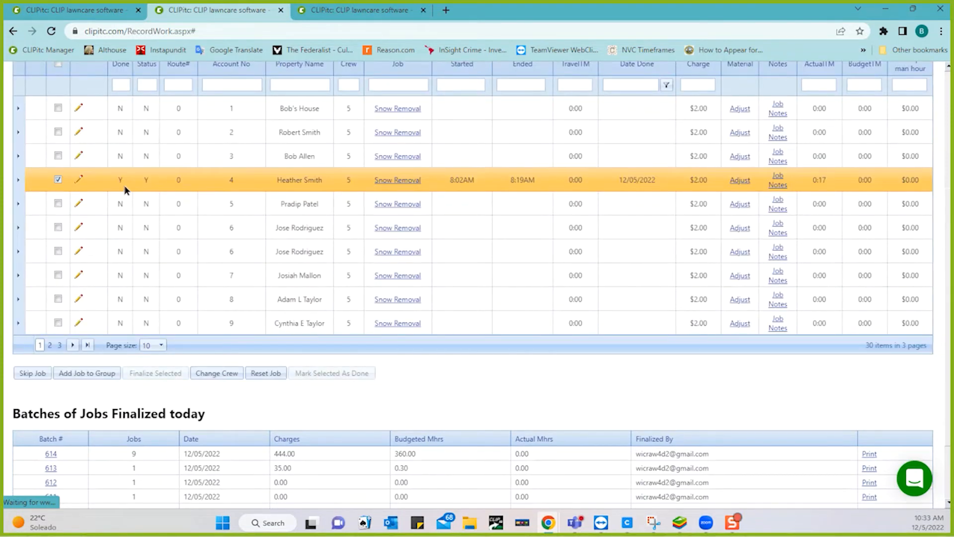
left_click(58, 181)
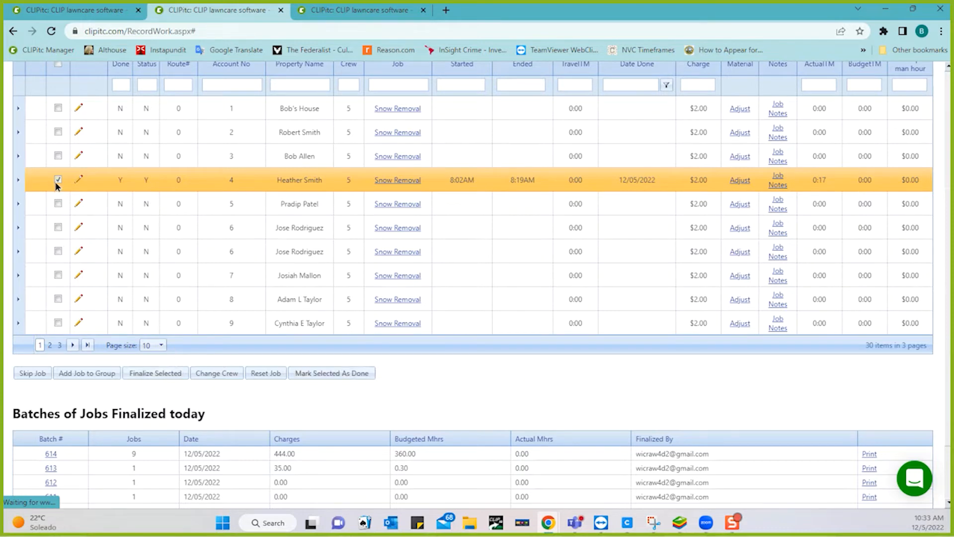
left_click(152, 372)
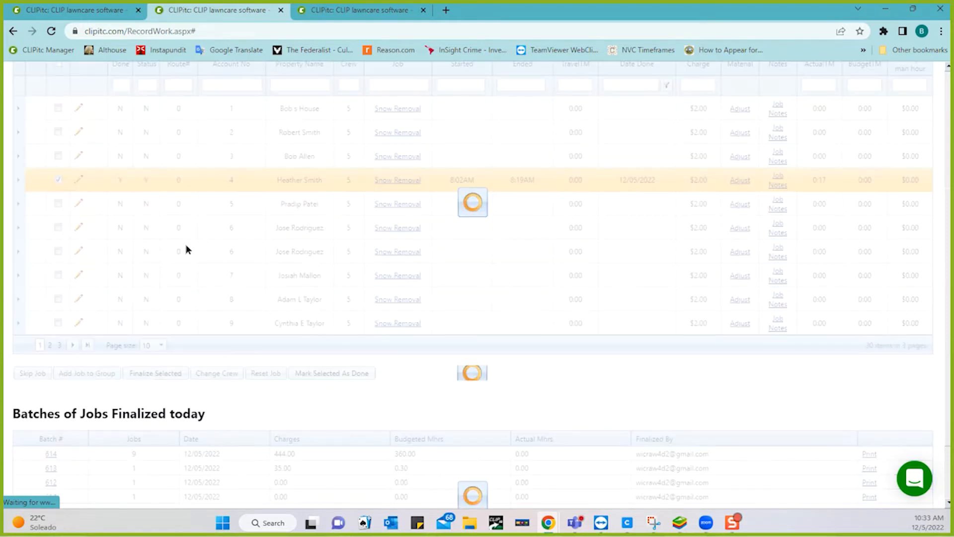
scroll(266, 180, "up", 2)
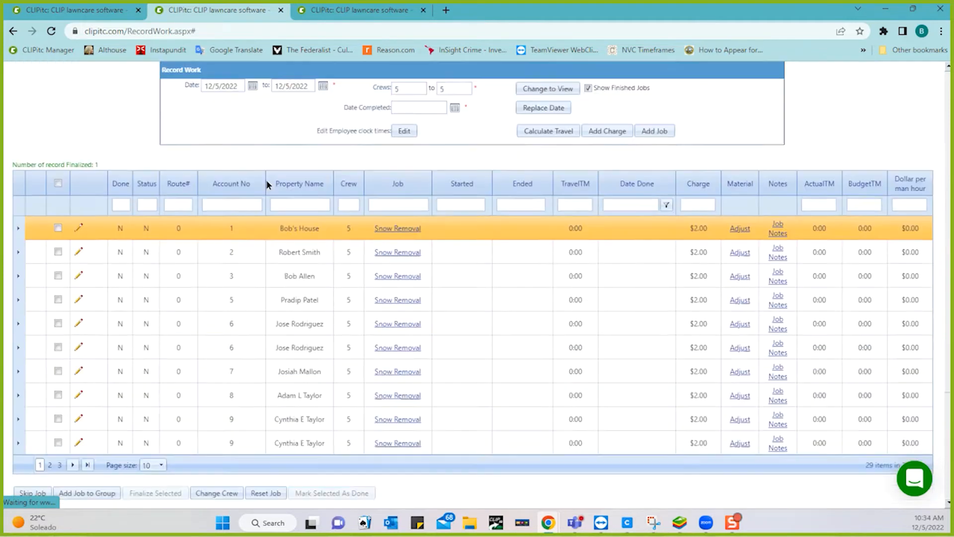
scroll(267, 185, "up", 2)
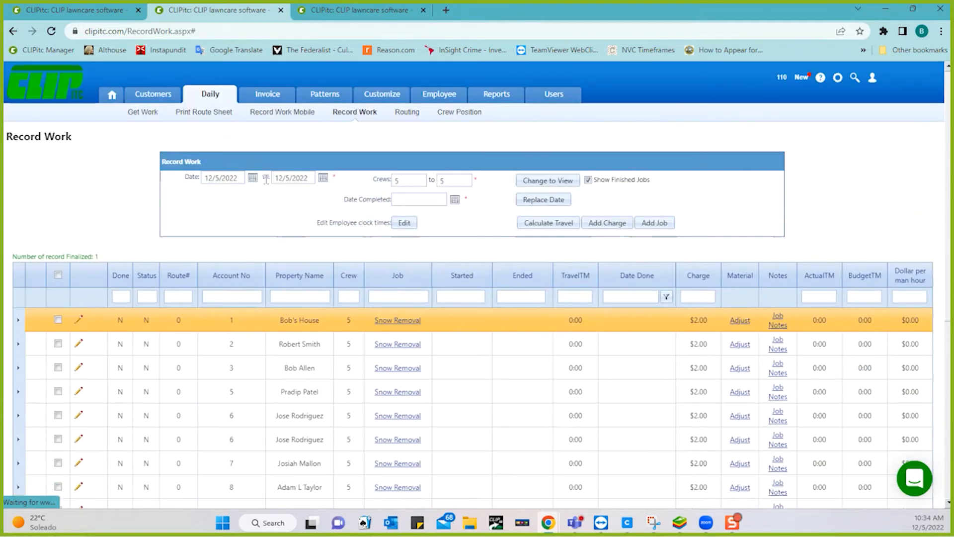
Step: Open the list of jobs for printing or editing individual invoices and search it for the customer by first name
left_click(270, 99)
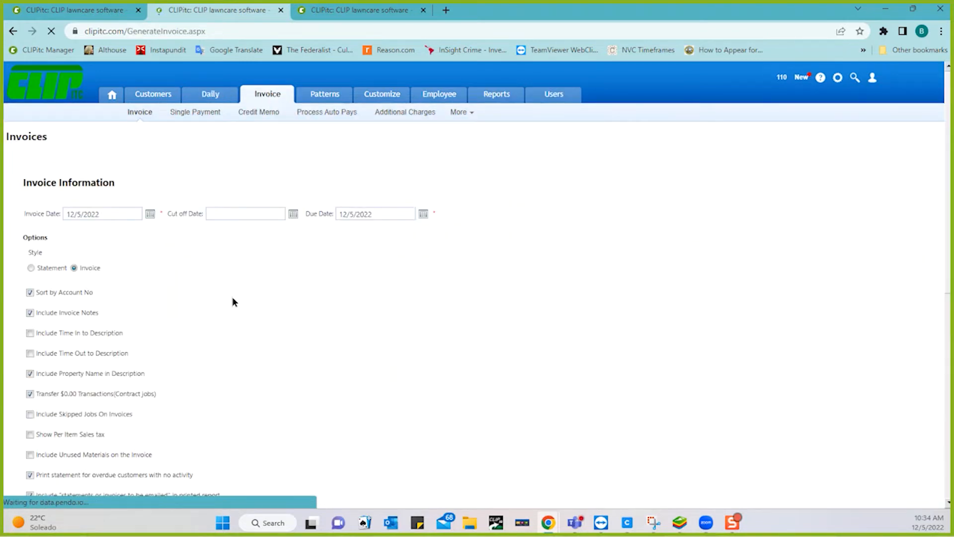
scroll(231, 302, "down", 8)
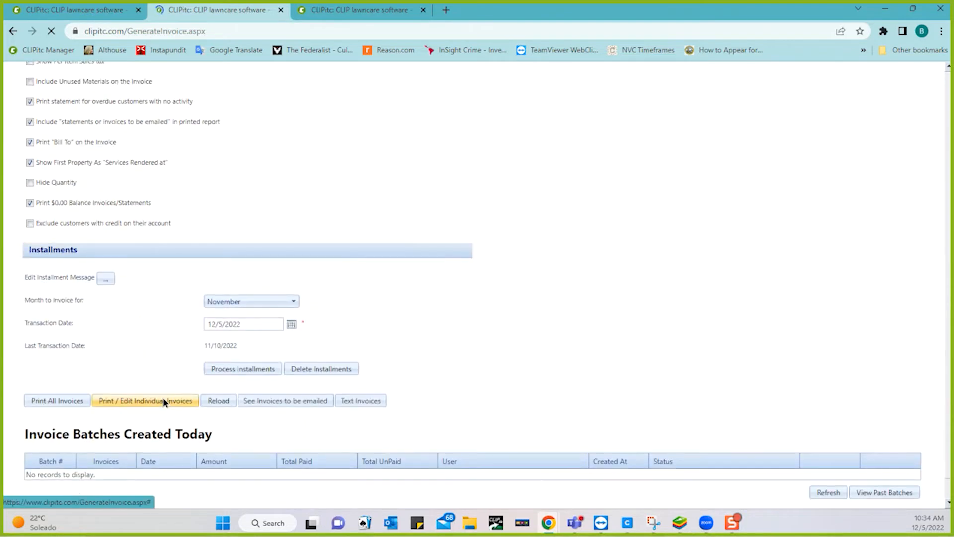
left_click(164, 401)
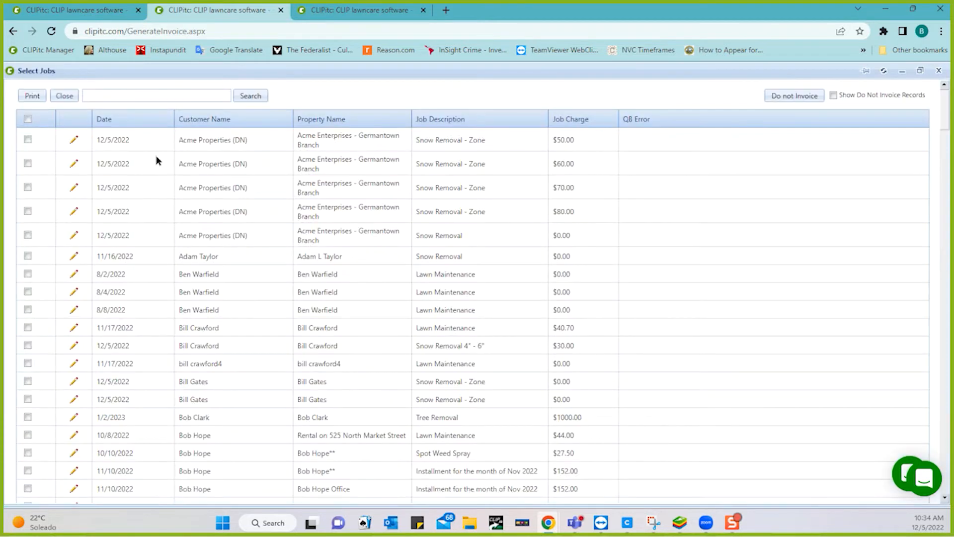
left_click(118, 96)
type("heath")
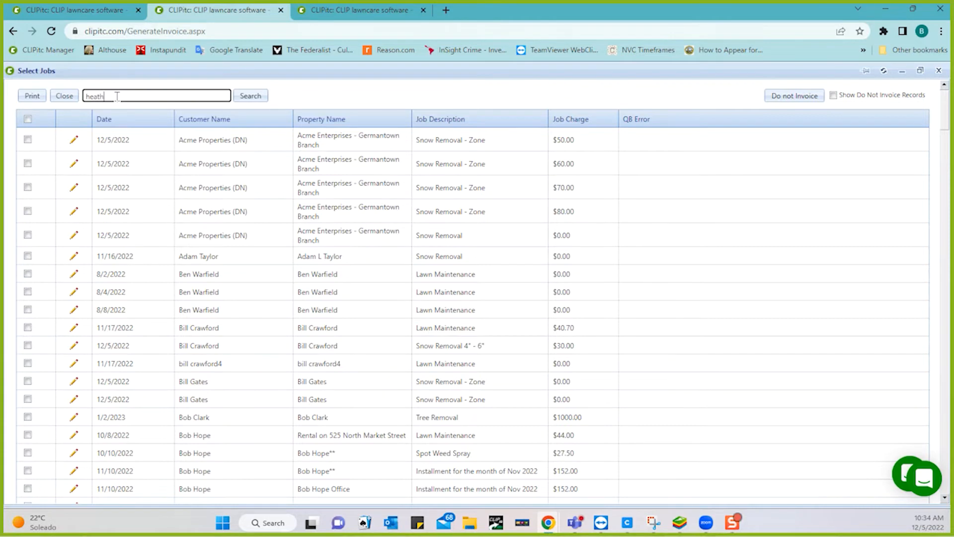
key("Return")
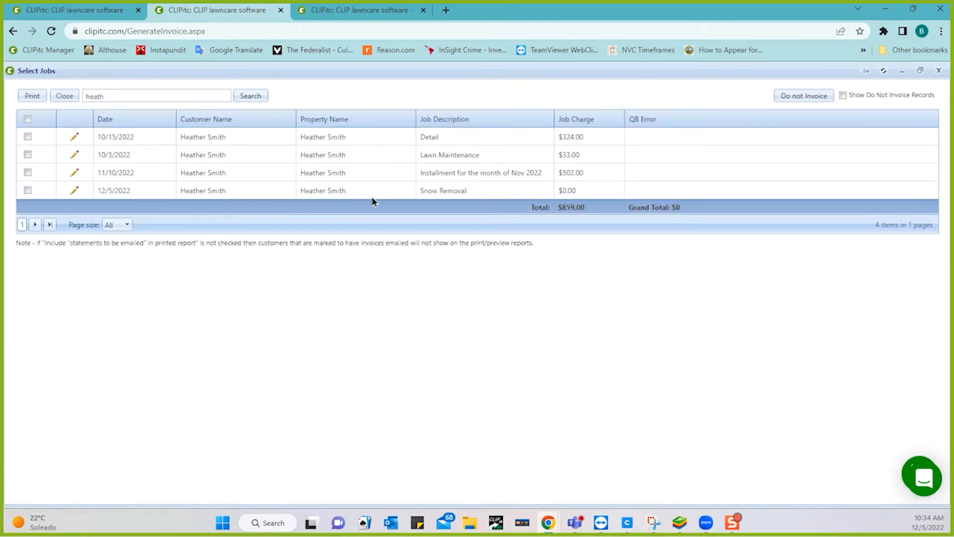
Step: Create an invoice batch from the customer's 12/5/2022 Snow Removal job and open the batch's printable invoice
left_click(28, 190)
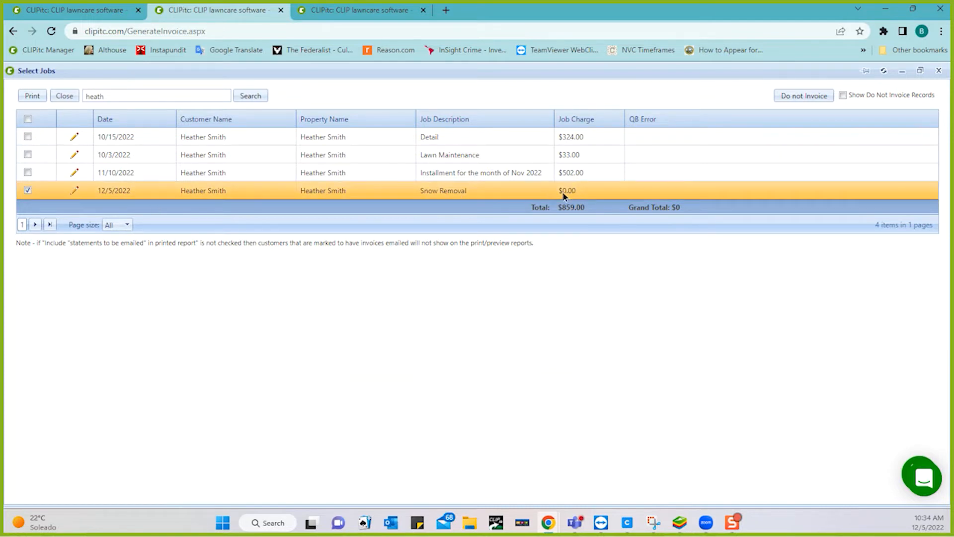
left_click(31, 97)
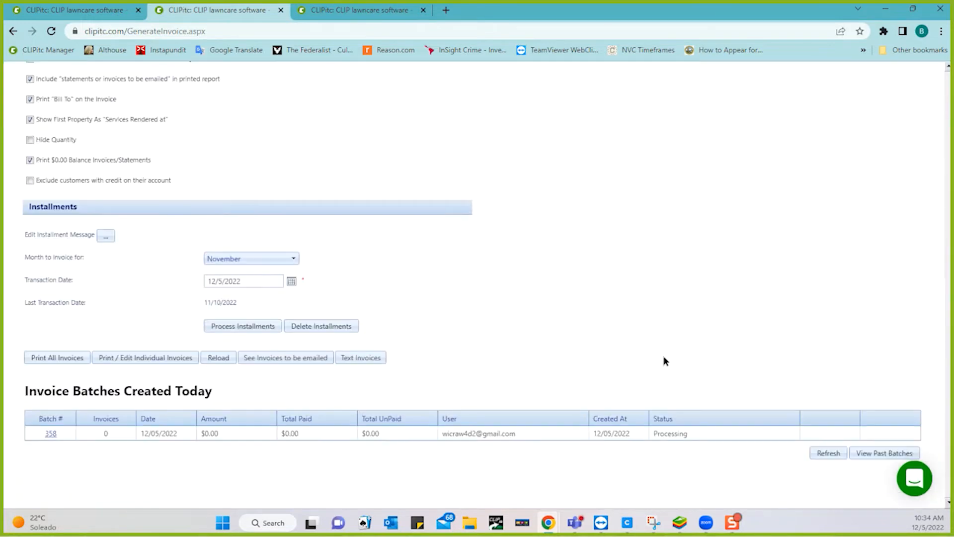
left_click(836, 454)
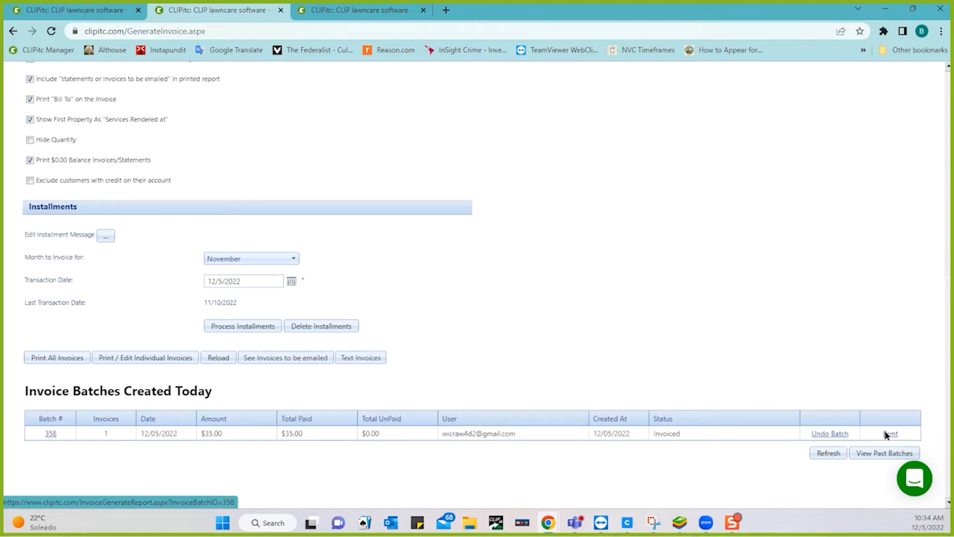
left_click(886, 434)
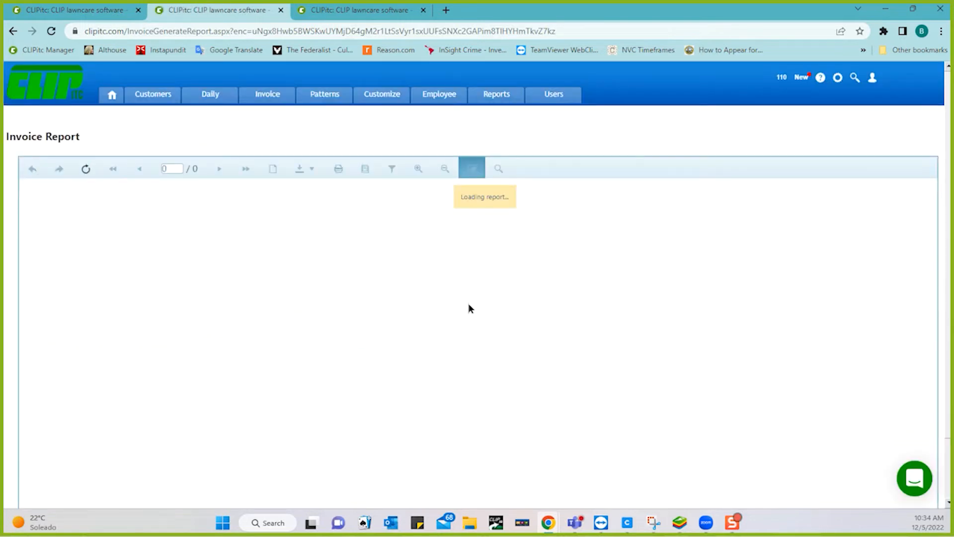
scroll(469, 305, "down", 1)
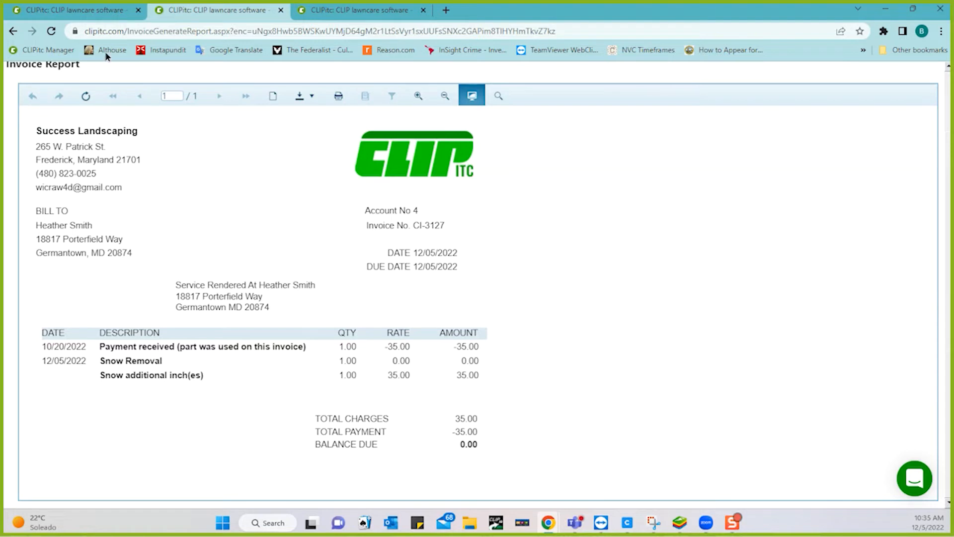
Step: Return to the customer's Snow Removal job setup, set the Snow 1-3 job material's quantity to 0.00, save it and close the material
left_click(86, 12)
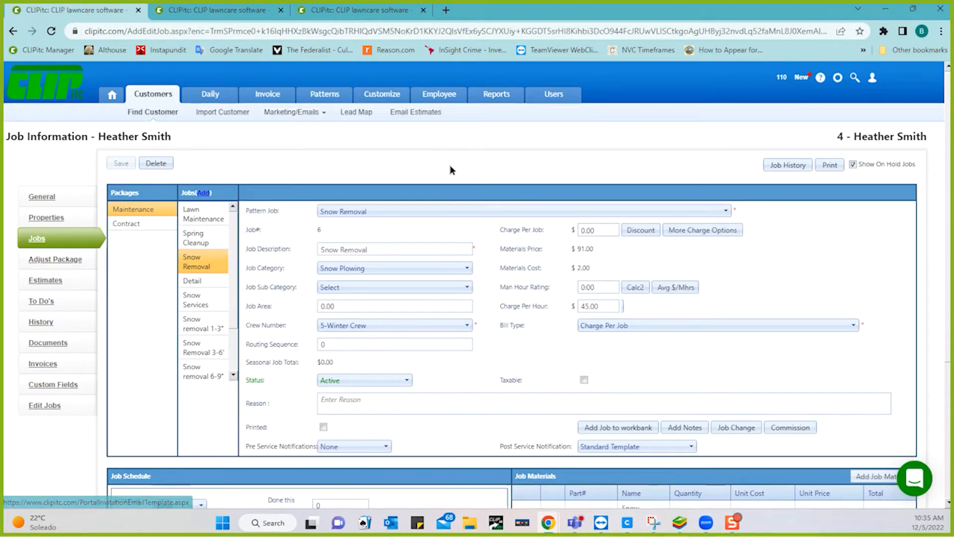
scroll(527, 354, "down", 4)
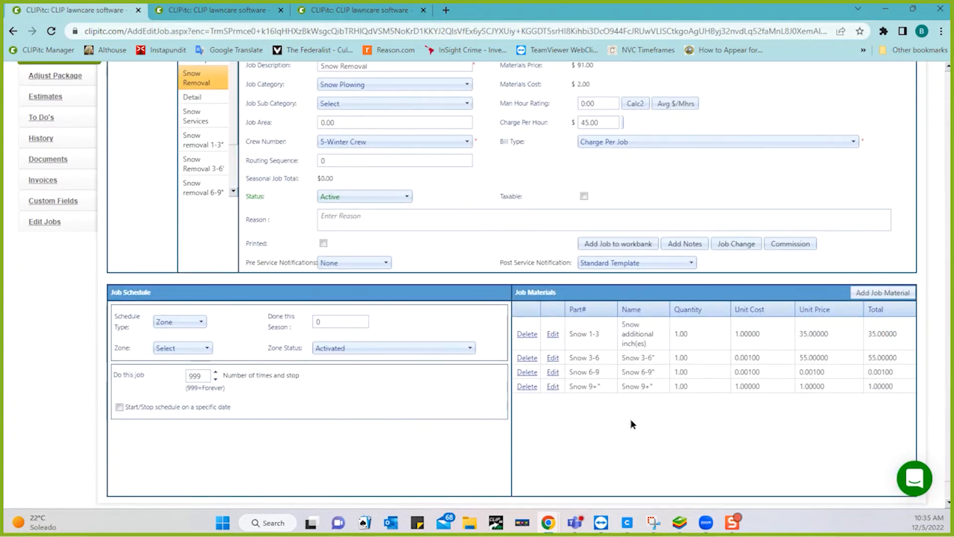
left_click(552, 338)
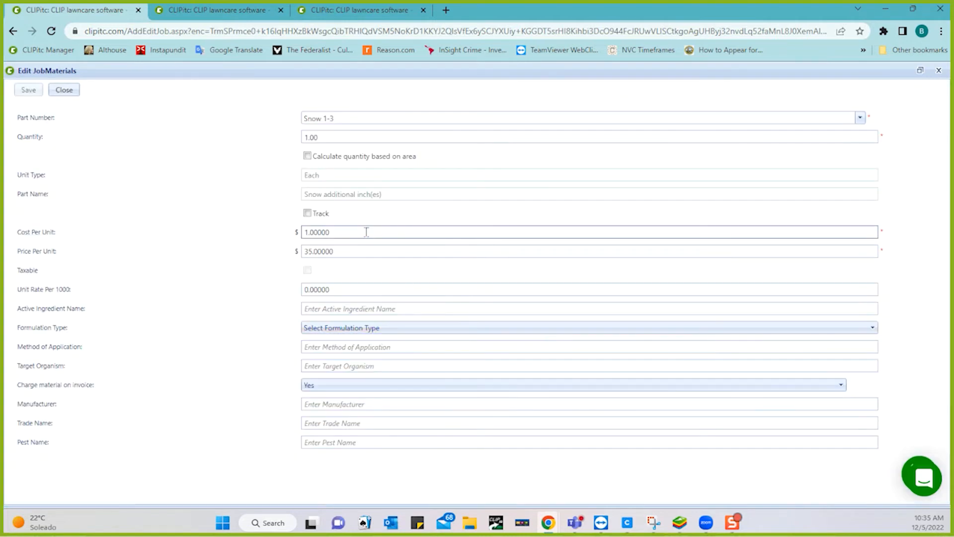
left_click(347, 138)
type("1")
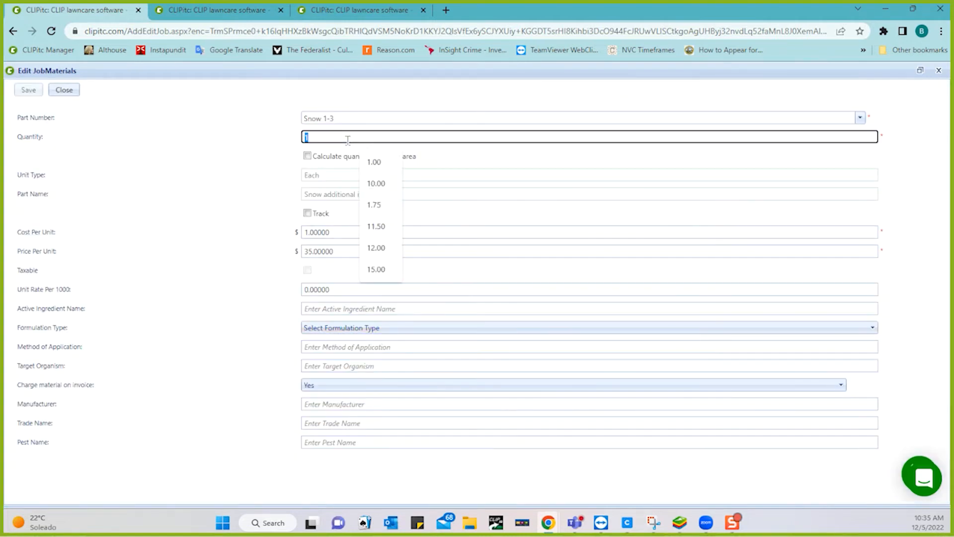
type("0.00")
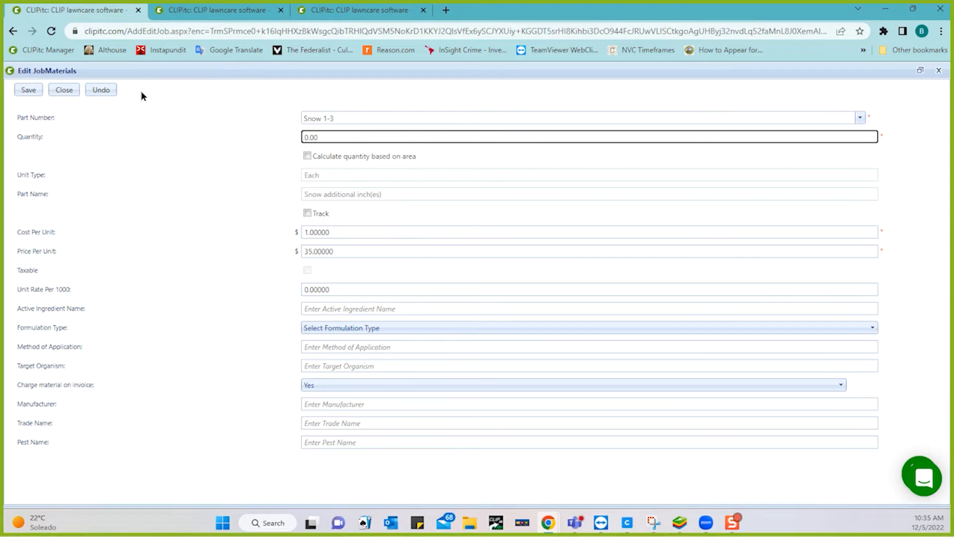
left_click(24, 92)
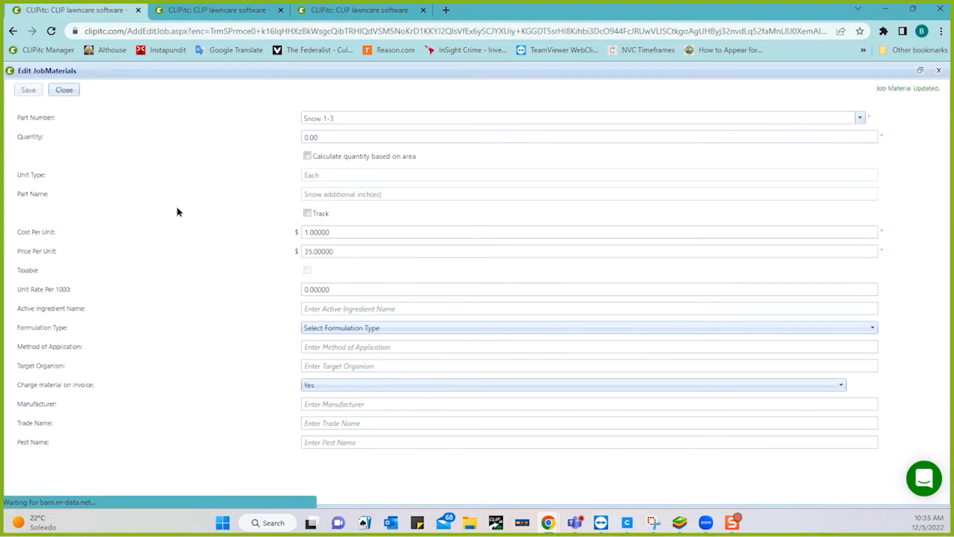
left_click(63, 93)
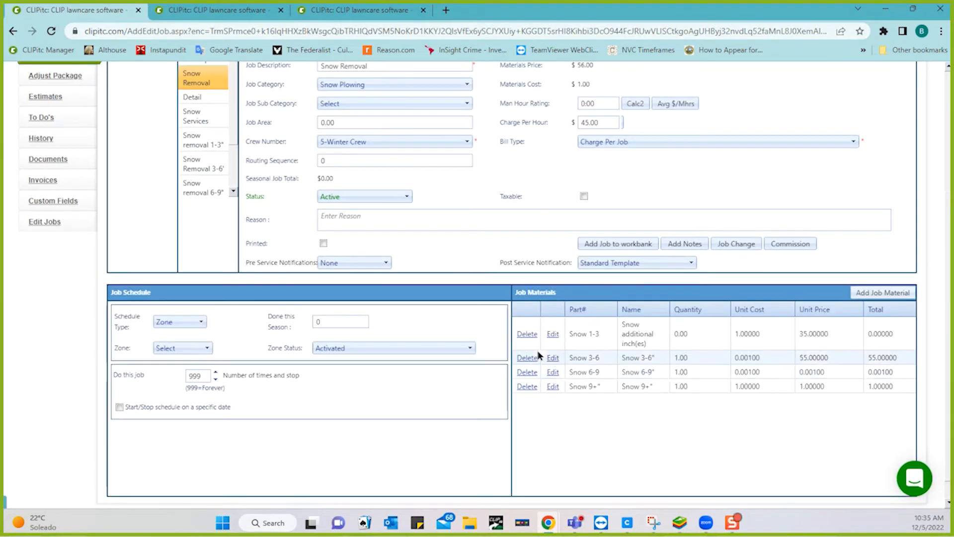
Step: Set the quantity of the Snow 3-6 job material to 0.00, save it and return to the job
left_click(551, 358)
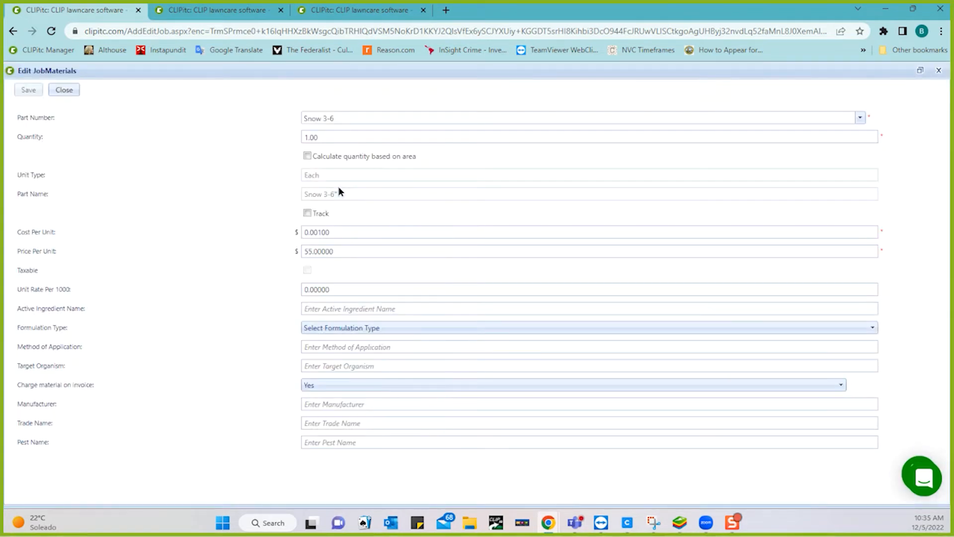
double_click(322, 135)
type("0.00")
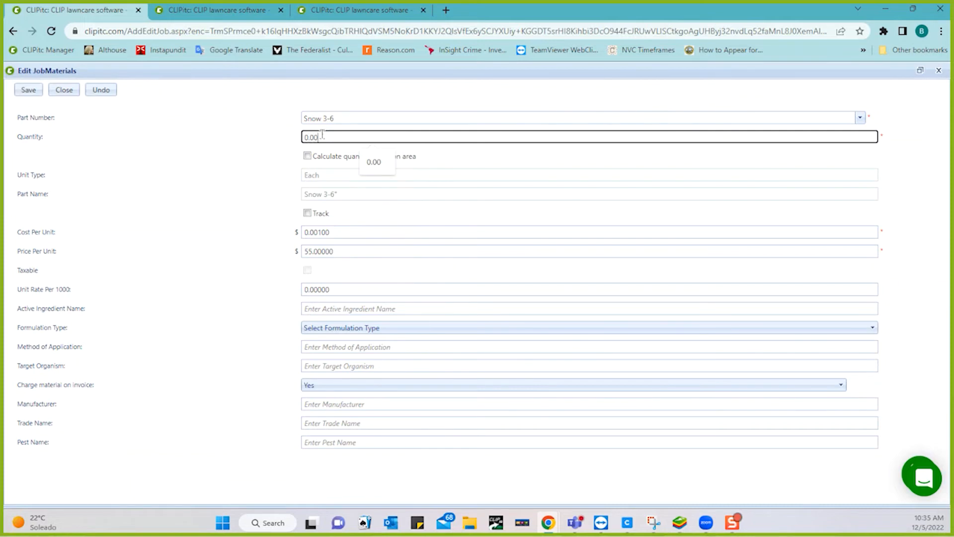
left_click(29, 89)
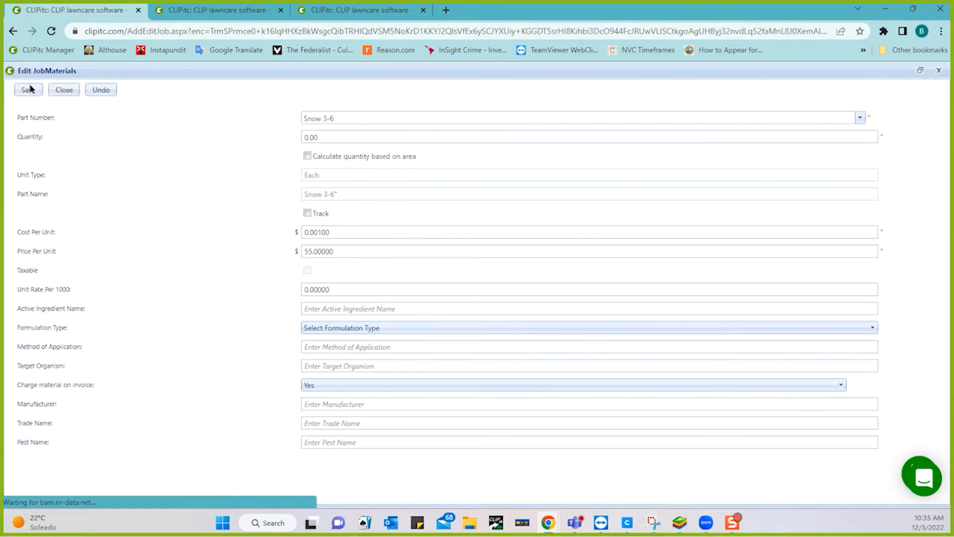
left_click(64, 90)
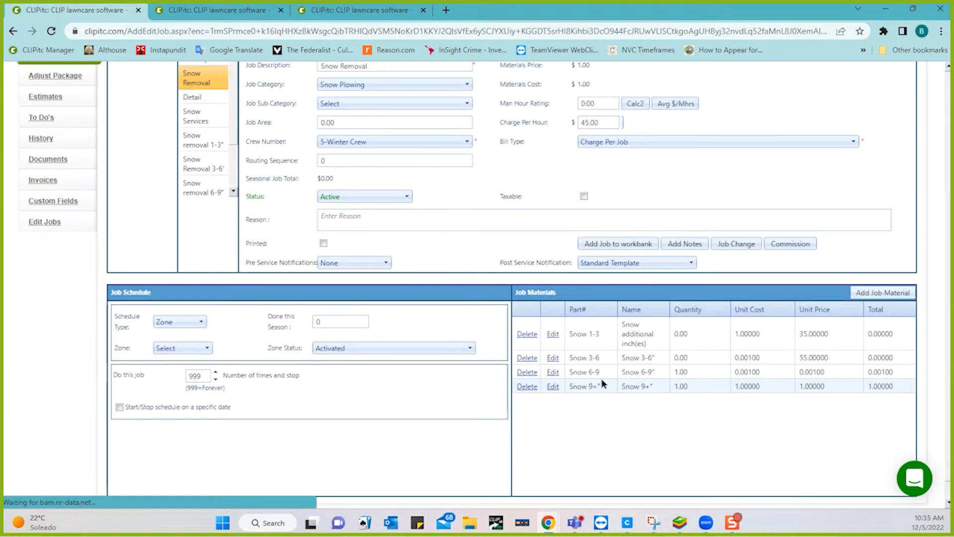
Step: Change the Snow 6-9 job material's quantity to 0.00, save the change and close the material
left_click(553, 373)
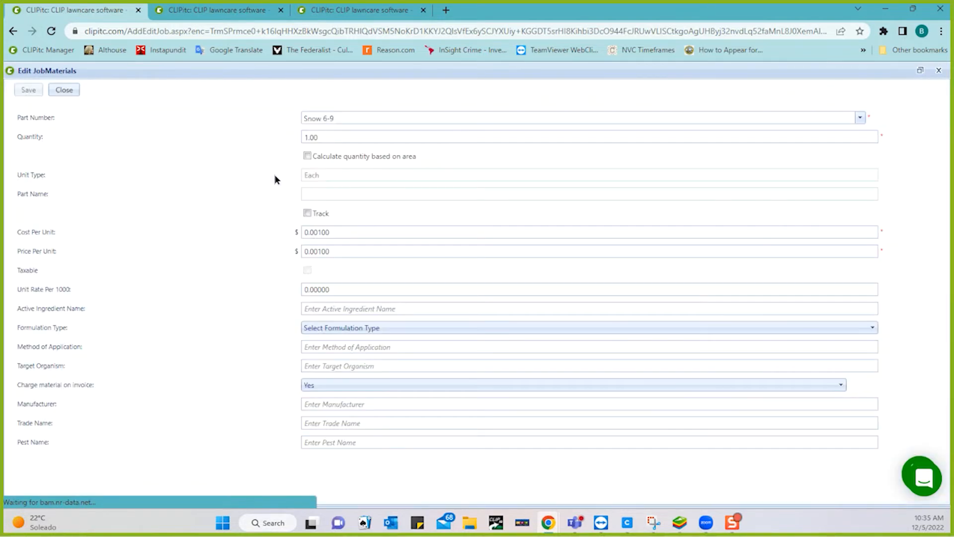
double_click(354, 132)
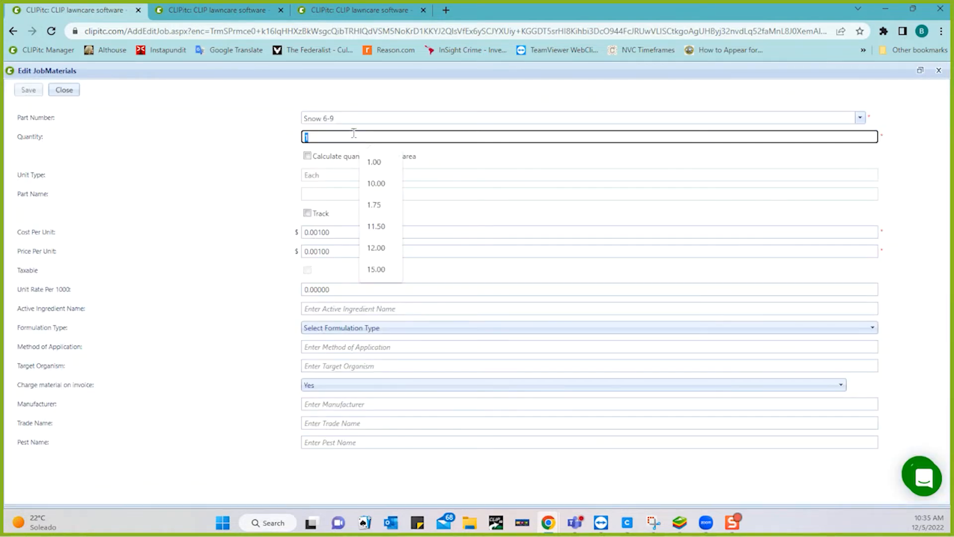
type("0.00")
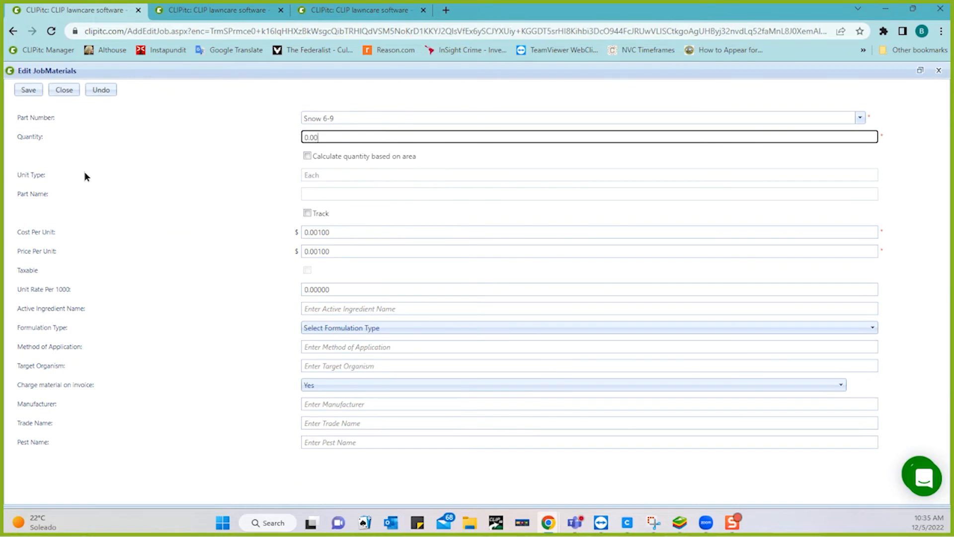
left_click(36, 89)
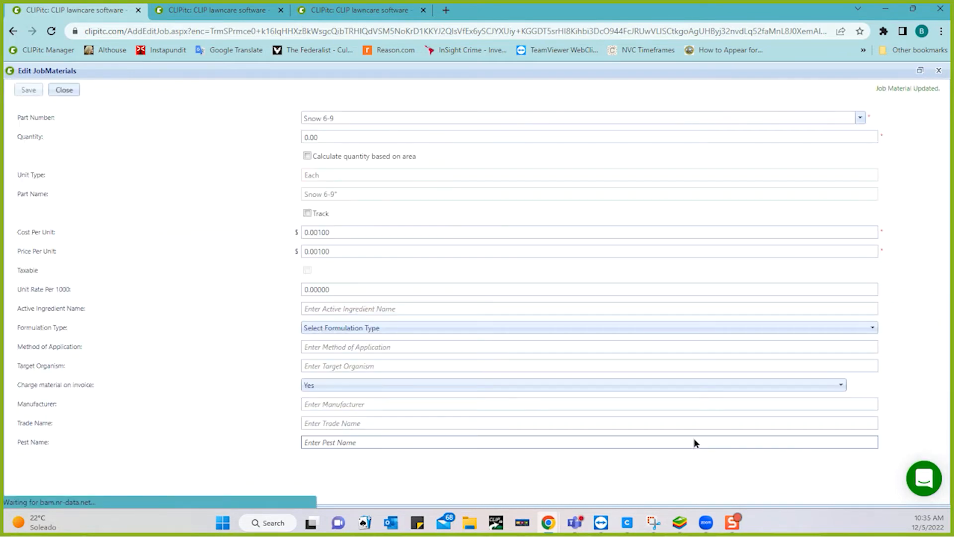
left_click(65, 90)
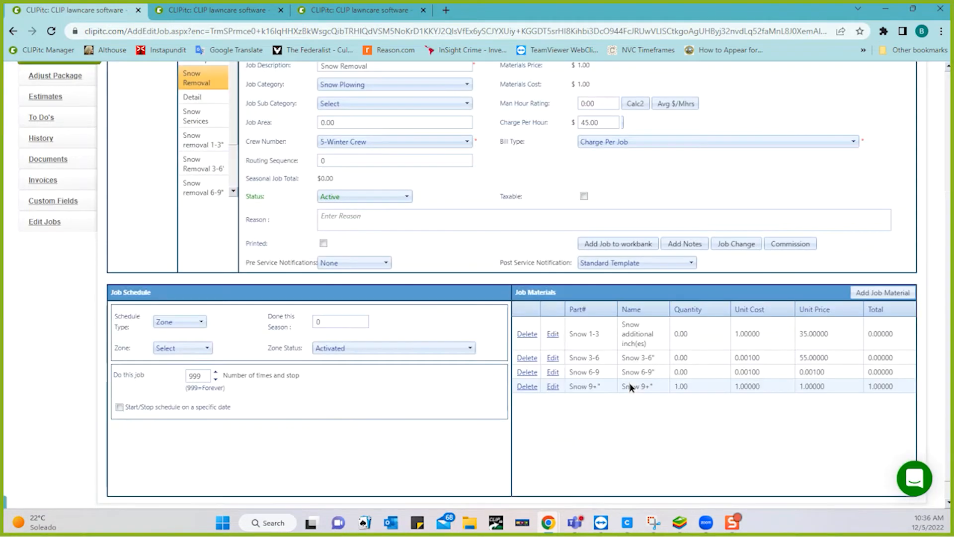
Step: Set the Snow 9+" job material's quantity to 0.00 and save it
left_click(552, 386)
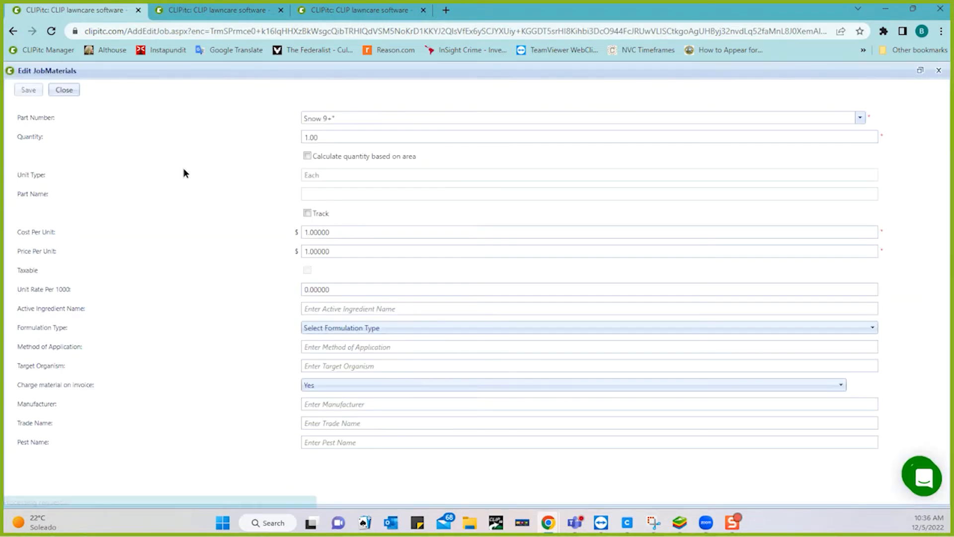
double_click(321, 138)
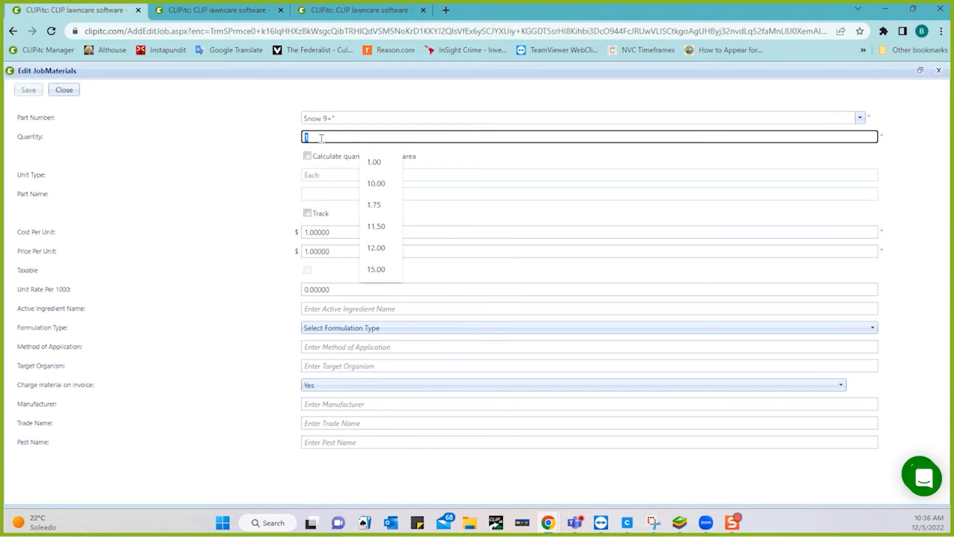
type("0.00")
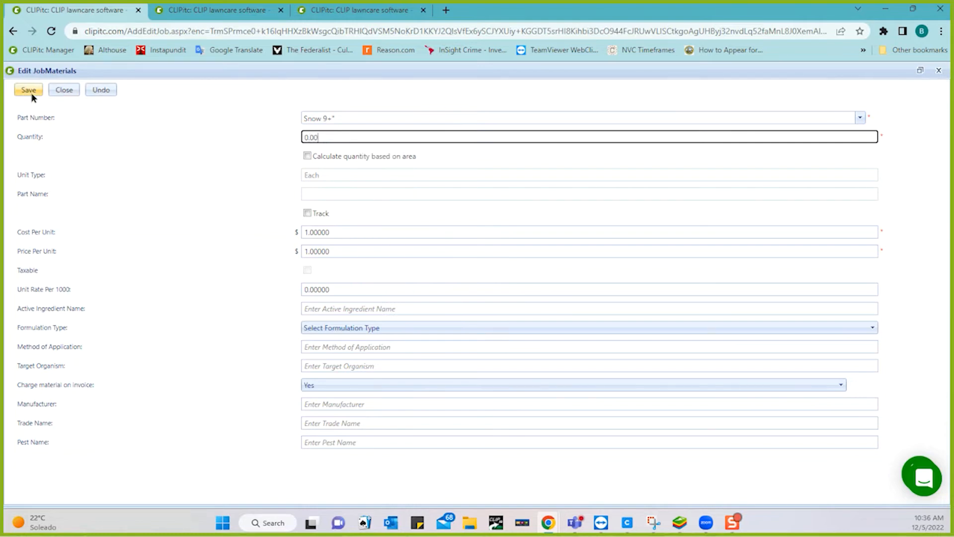
left_click(30, 92)
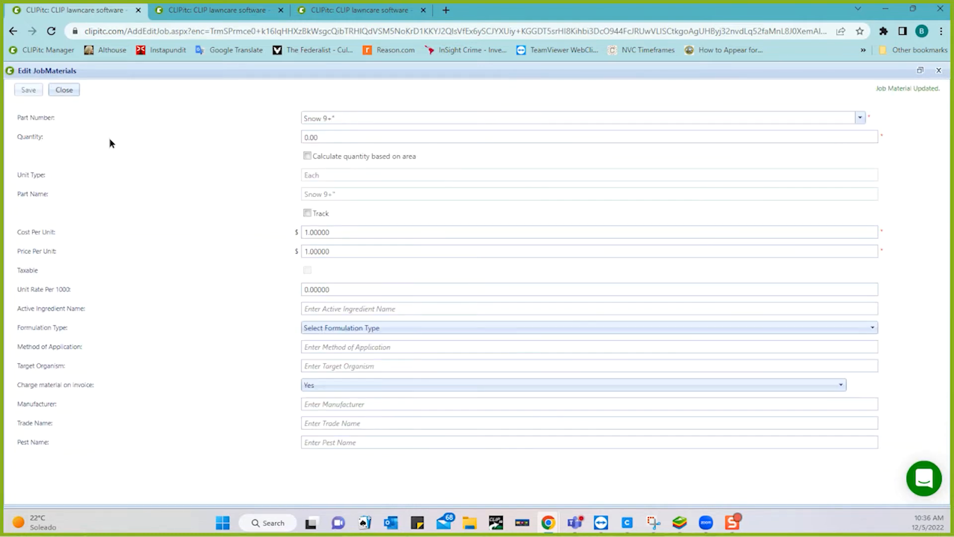
Step: Close the Snow 9+" job material and add the customer's Snow Removal job to the workbank
left_click(67, 91)
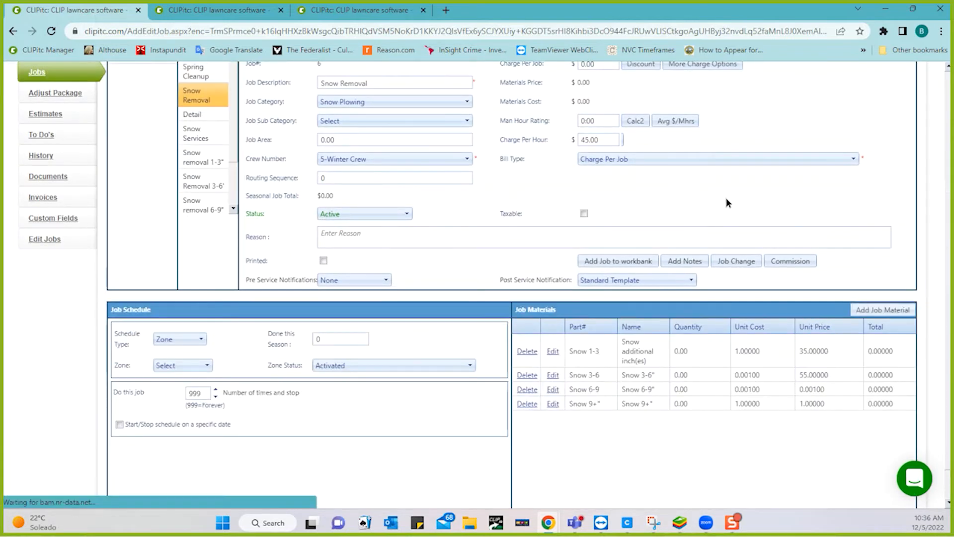
scroll(680, 194, "up", 3)
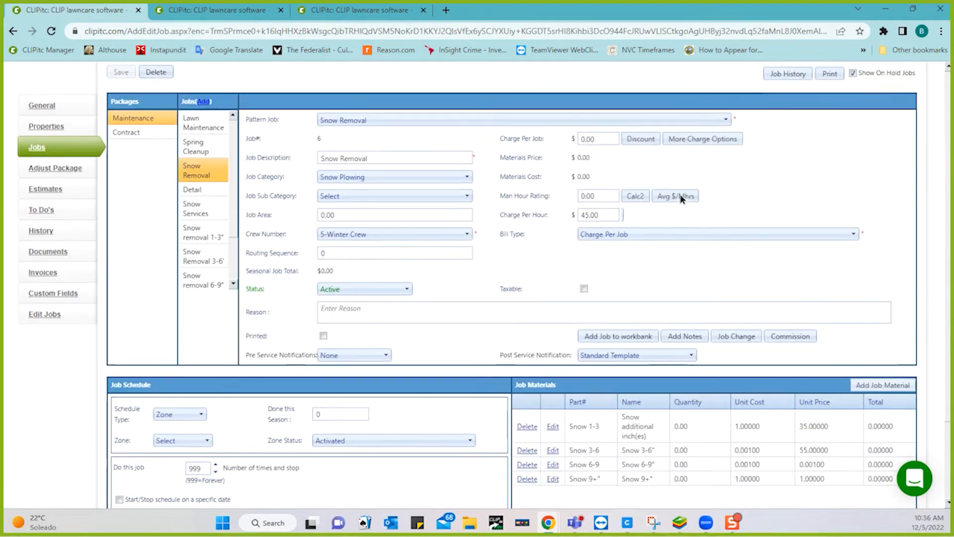
left_click(619, 370)
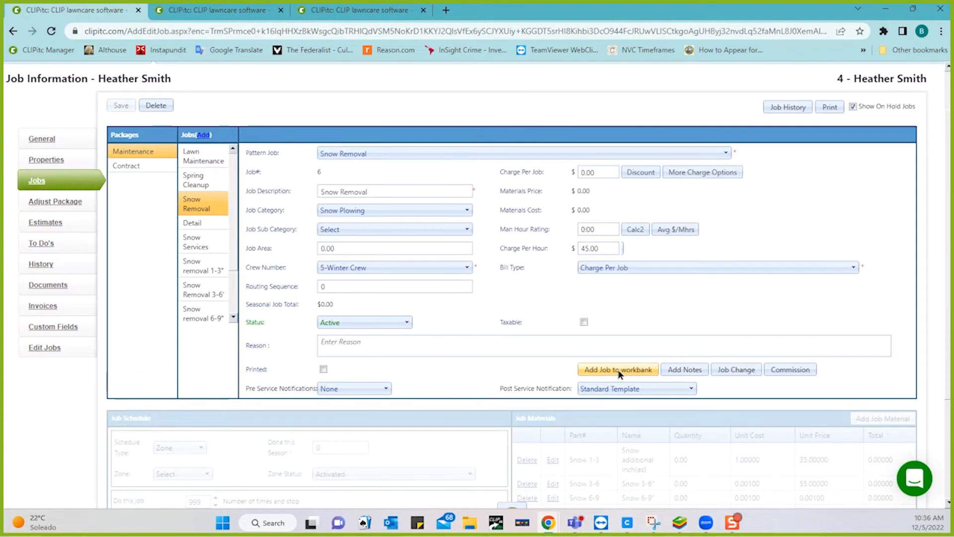
Step: In Record Work, filter the property names by the customer's first name and mark their Snow Removal job as done
left_click(233, 10)
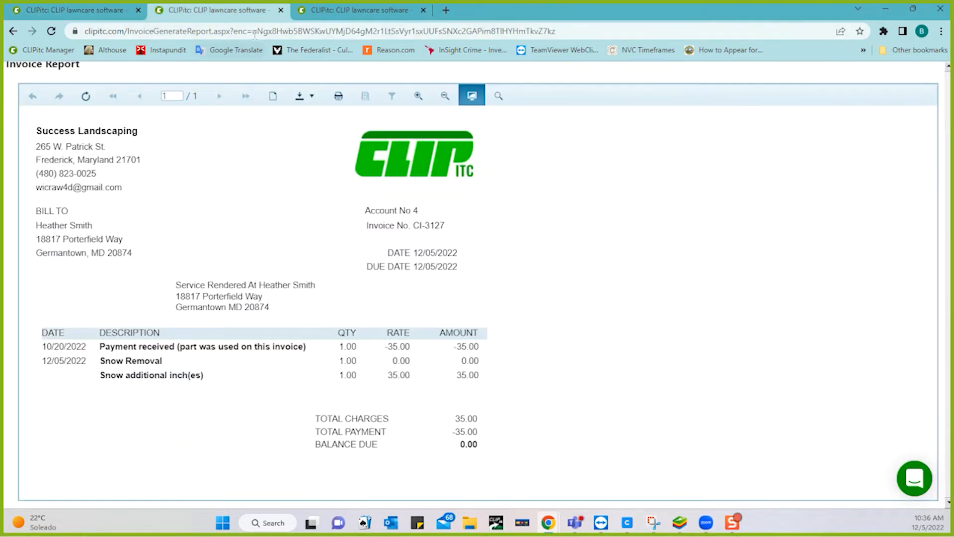
scroll(255, 144, "up", 2)
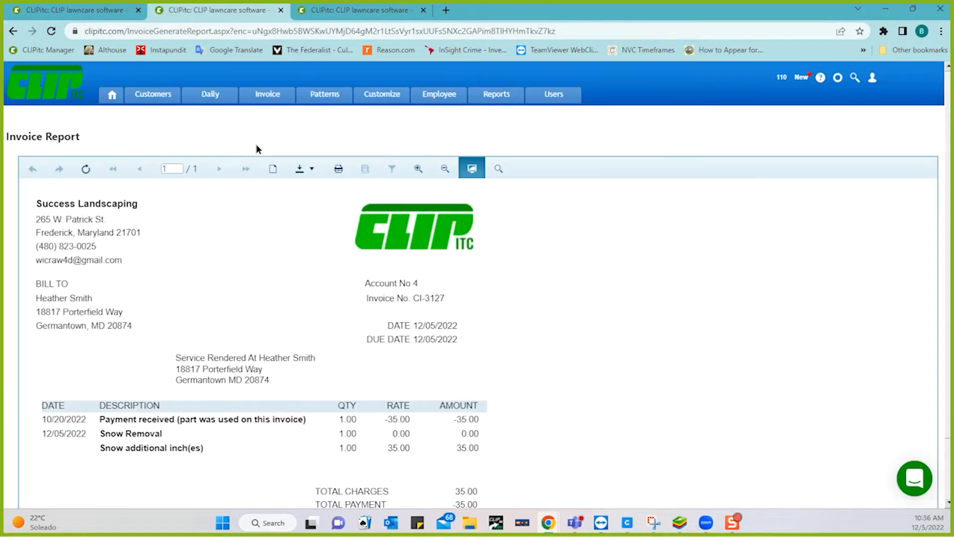
left_click(212, 99)
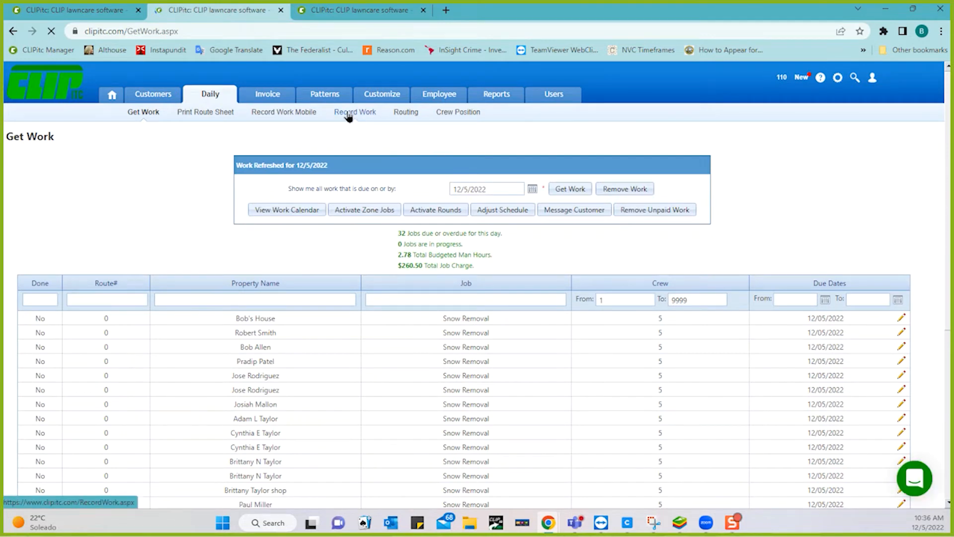
left_click(350, 116)
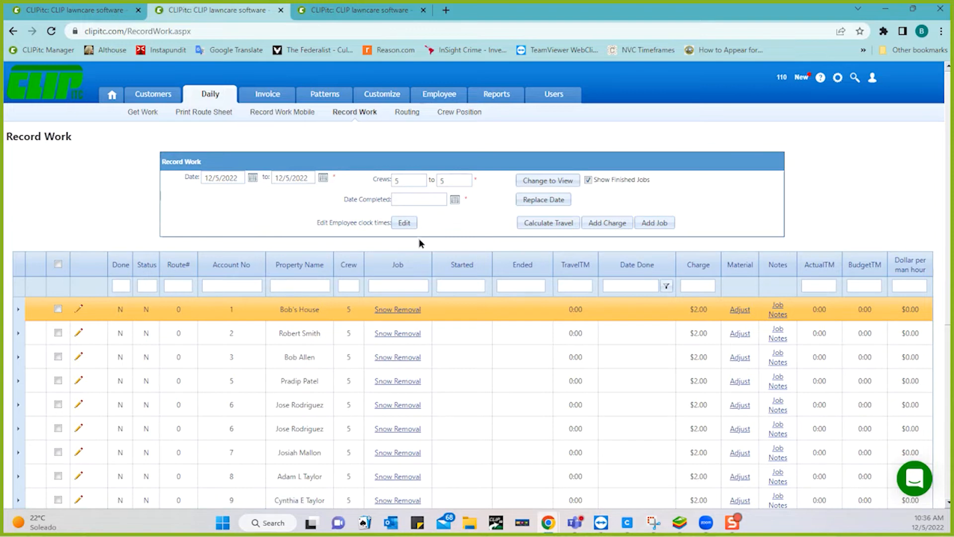
left_click(529, 183)
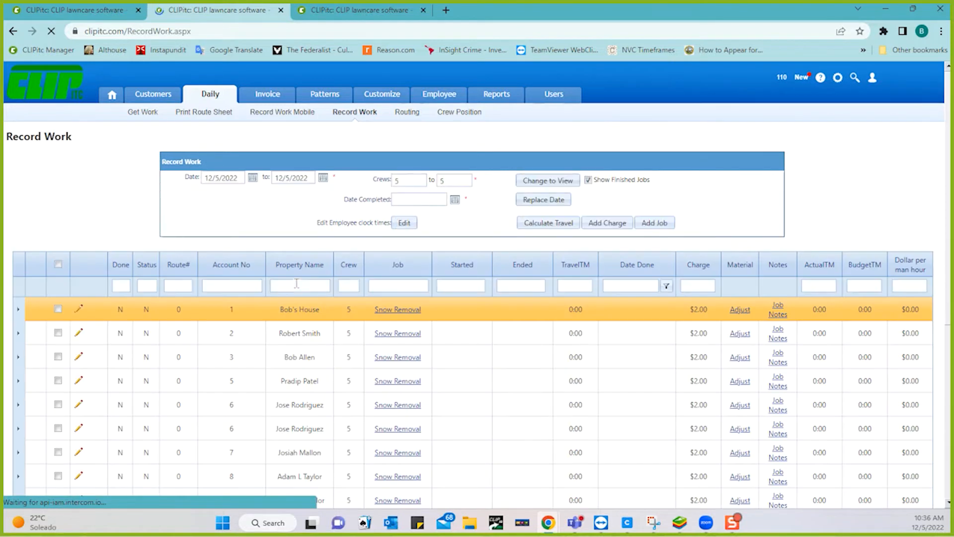
left_click(297, 283)
type("heather")
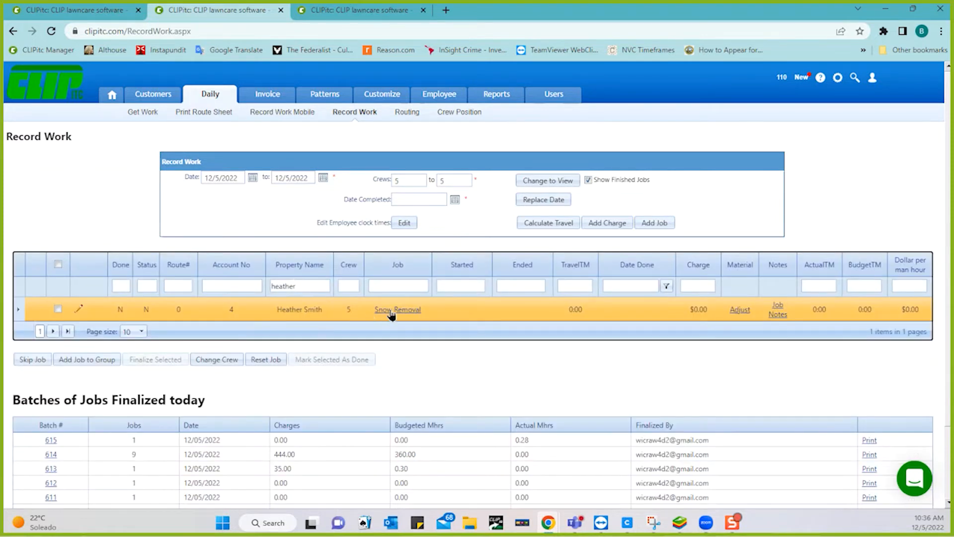
left_click(57, 310)
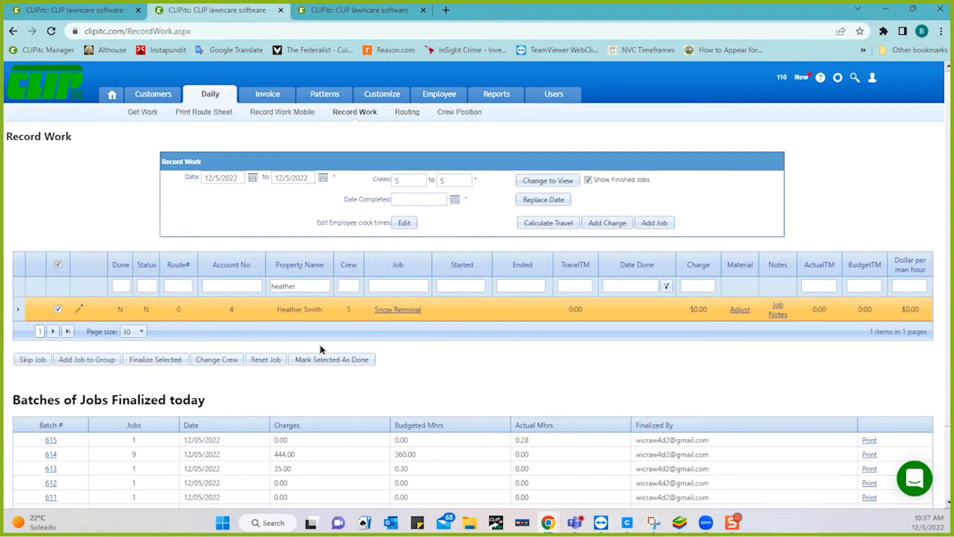
left_click(320, 359)
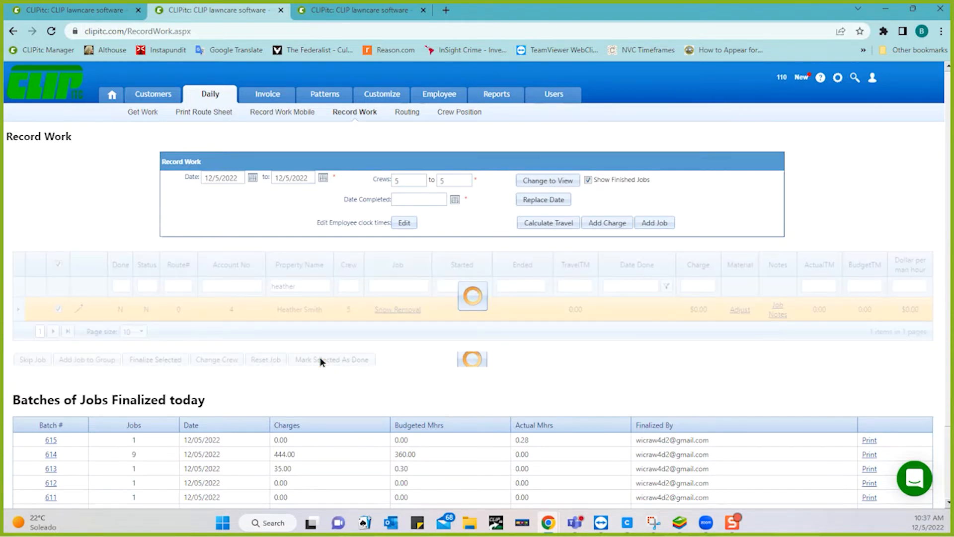
Step: Set the Snow 3-6 day material's quantity to 1.00 for the recorded job, save it and return to Record Work
left_click(738, 310)
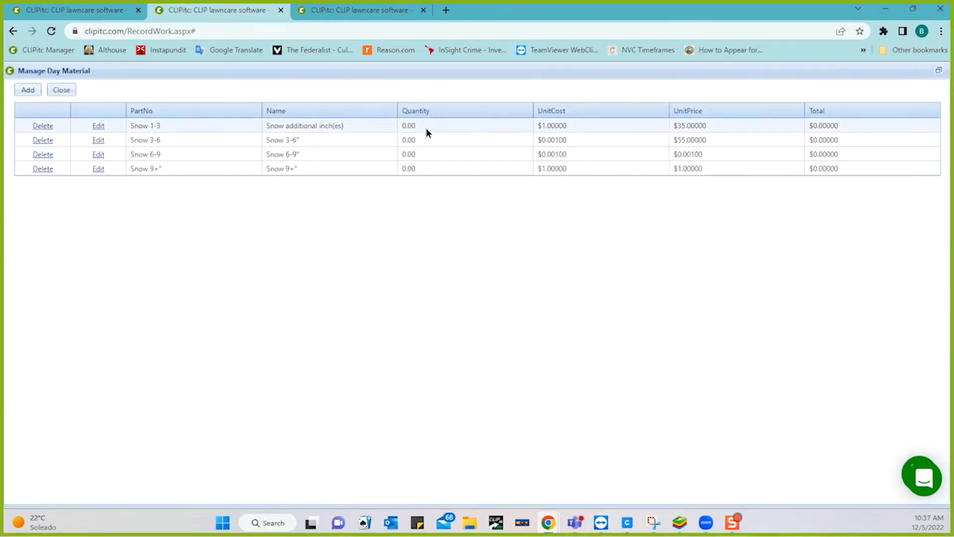
left_click(99, 140)
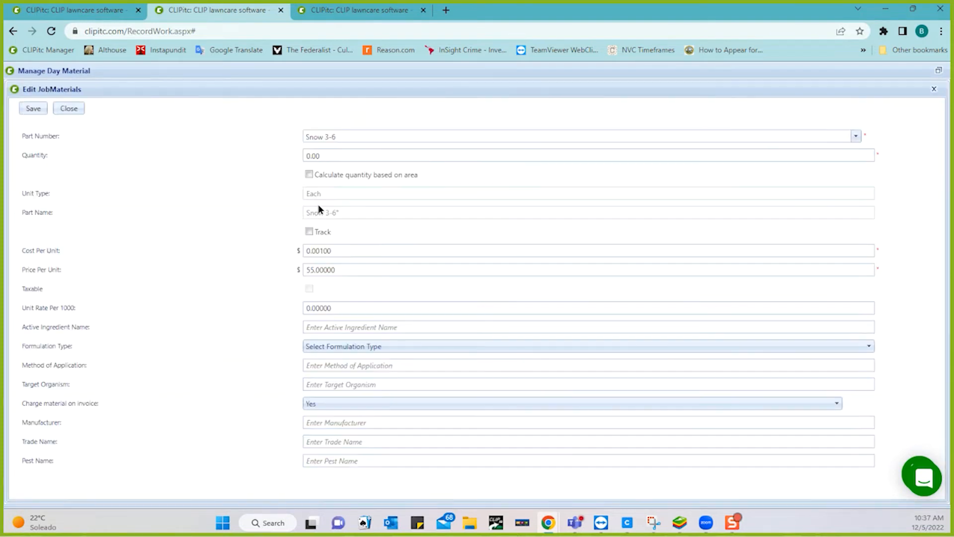
left_click(334, 154)
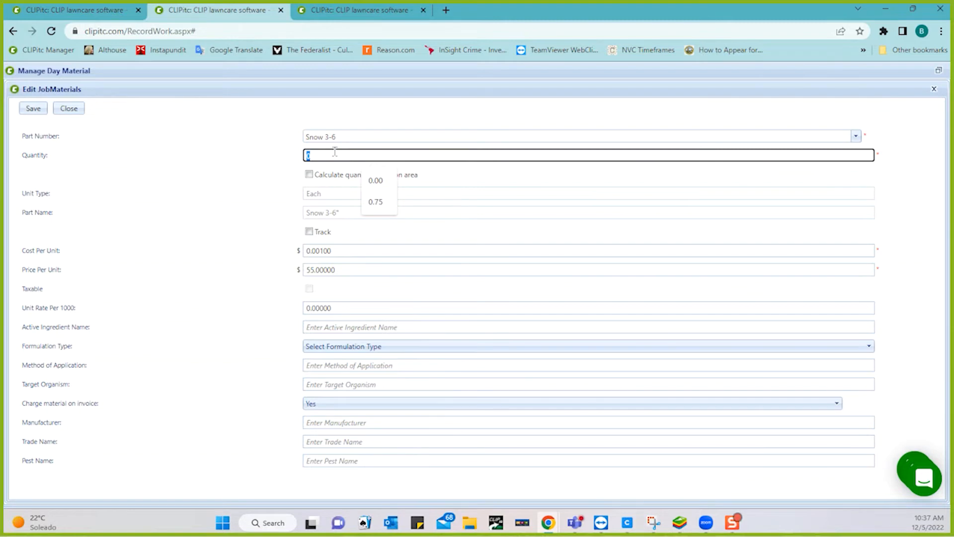
type("1")
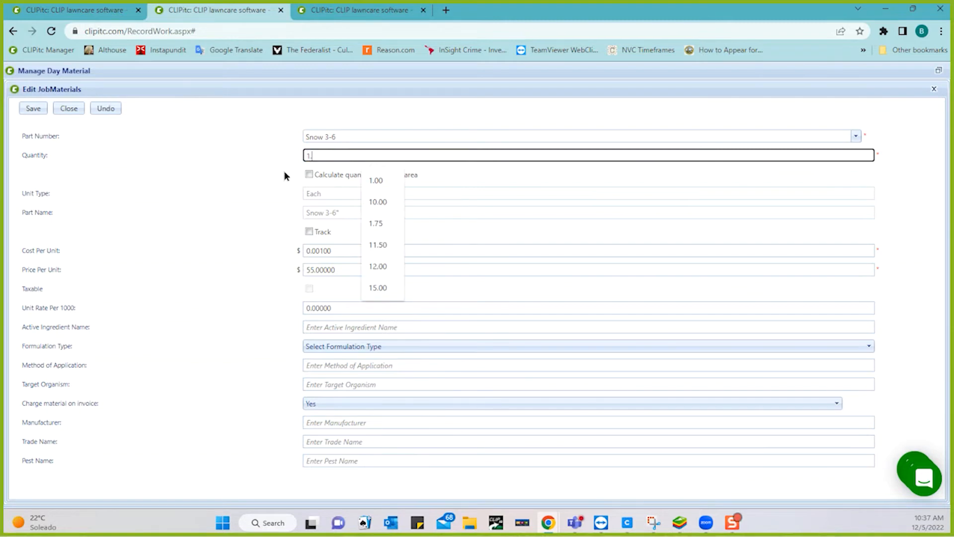
left_click(269, 174)
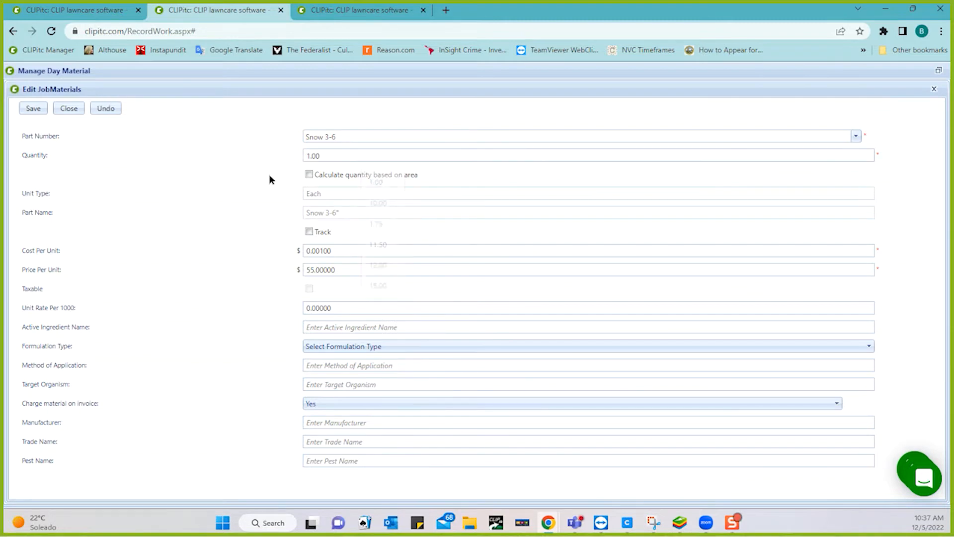
left_click(35, 109)
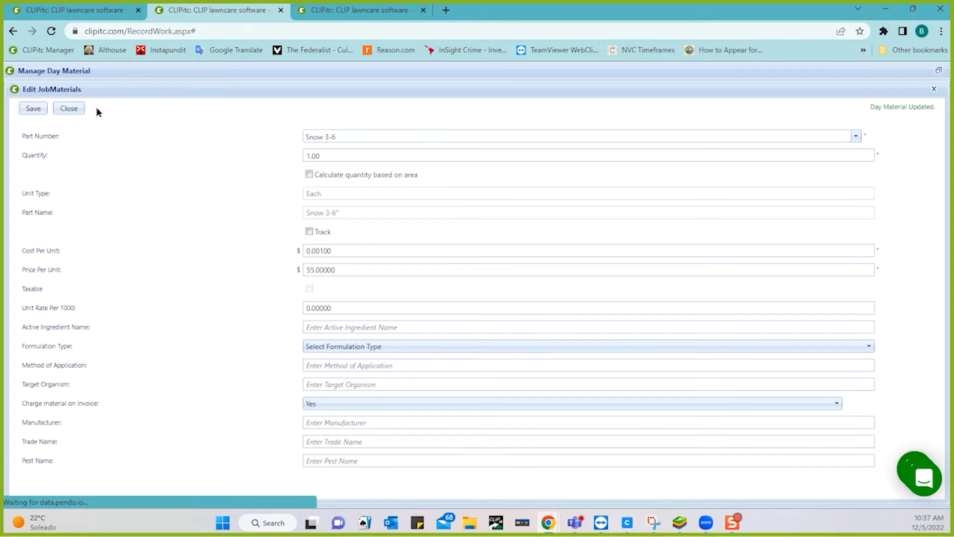
left_click(72, 108)
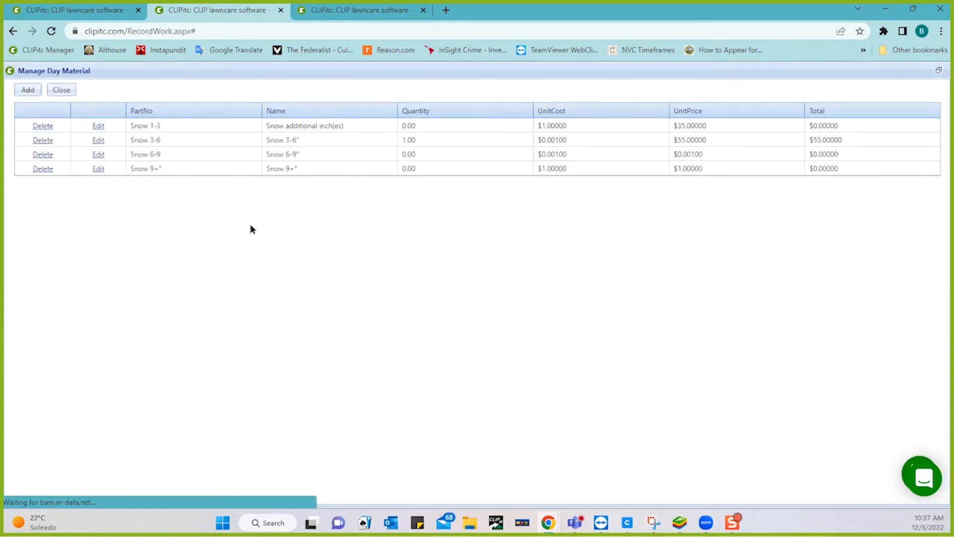
left_click(62, 90)
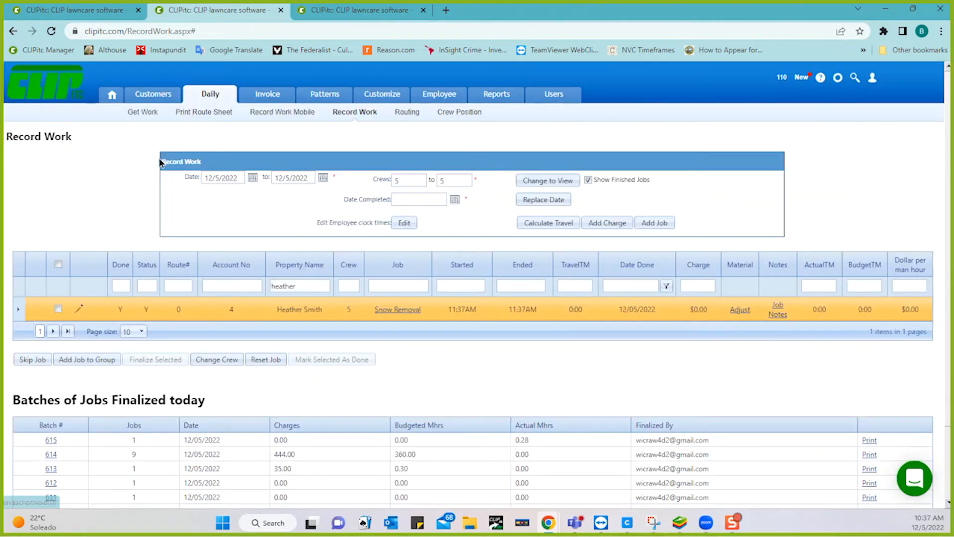
Step: Finalize the customer's completed Snow Removal job and clear the property name filter
left_click(58, 309)
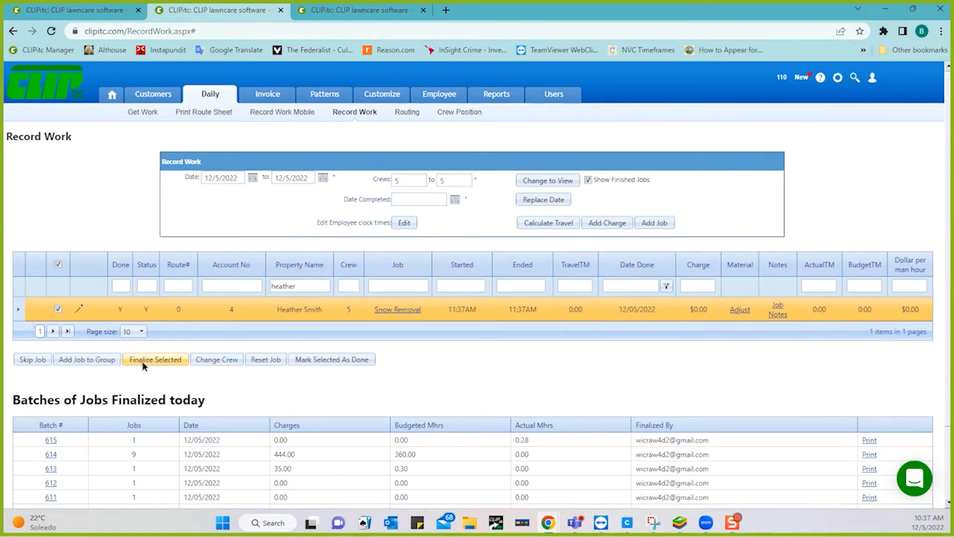
left_click(145, 359)
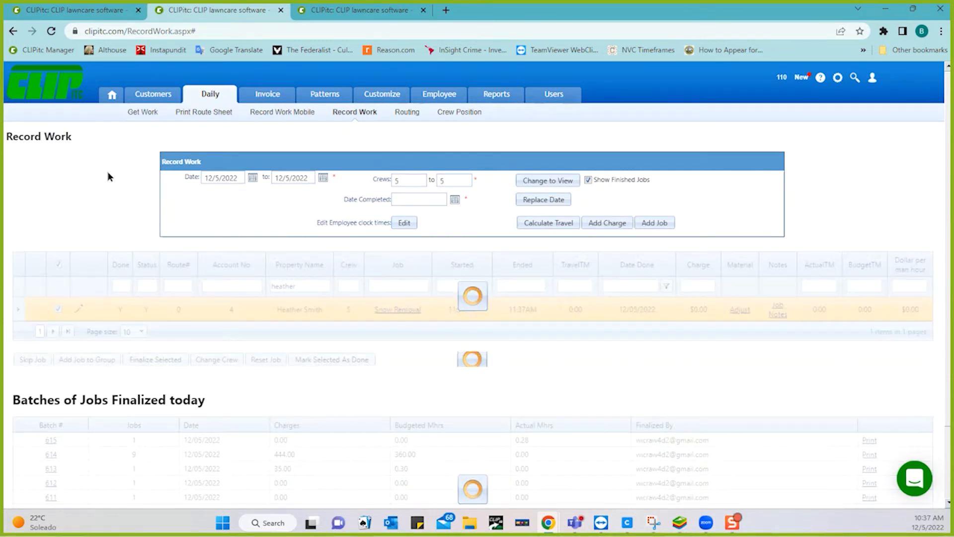
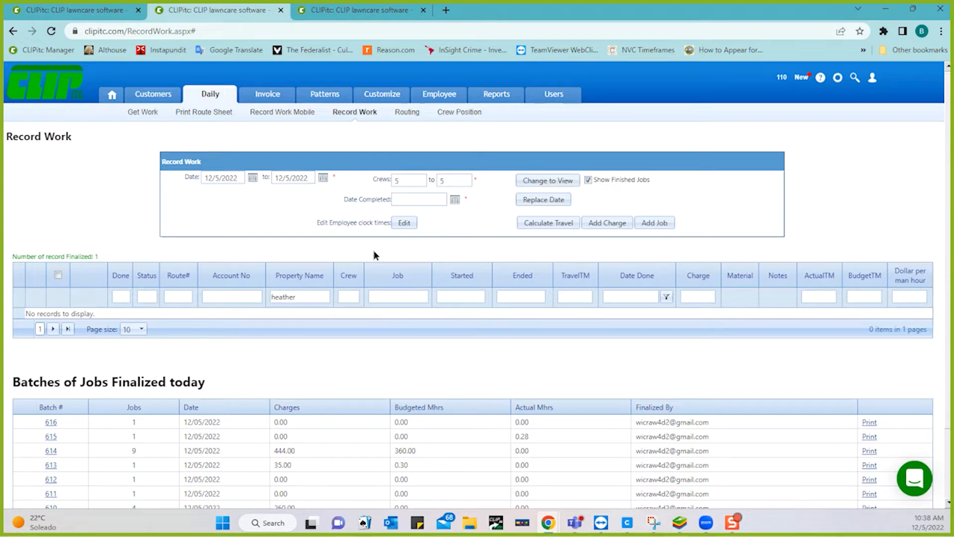
double_click(313, 294)
key("BackSpace")
left_click(119, 231)
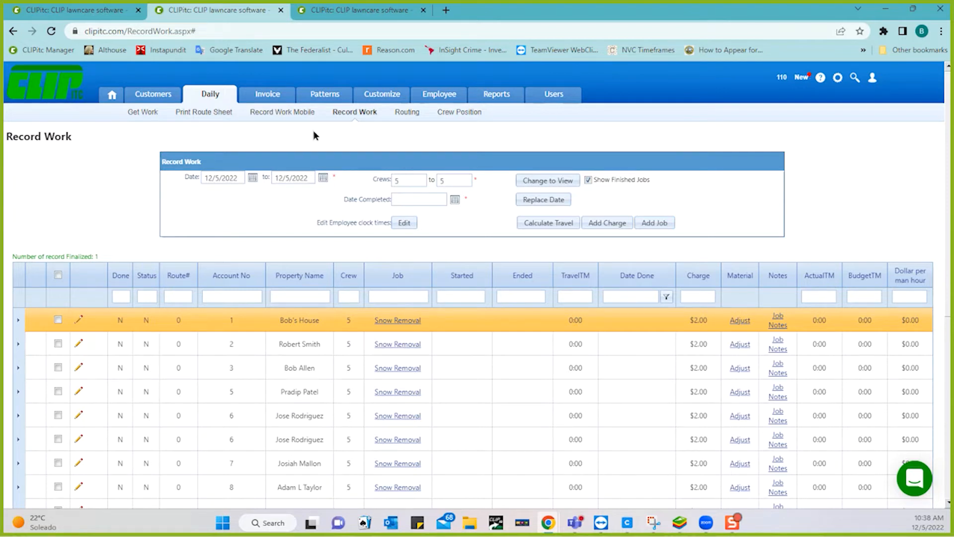
Step: Open Pattern Job Changes and choose Snow Removal as the pattern job for a new change
left_click(324, 98)
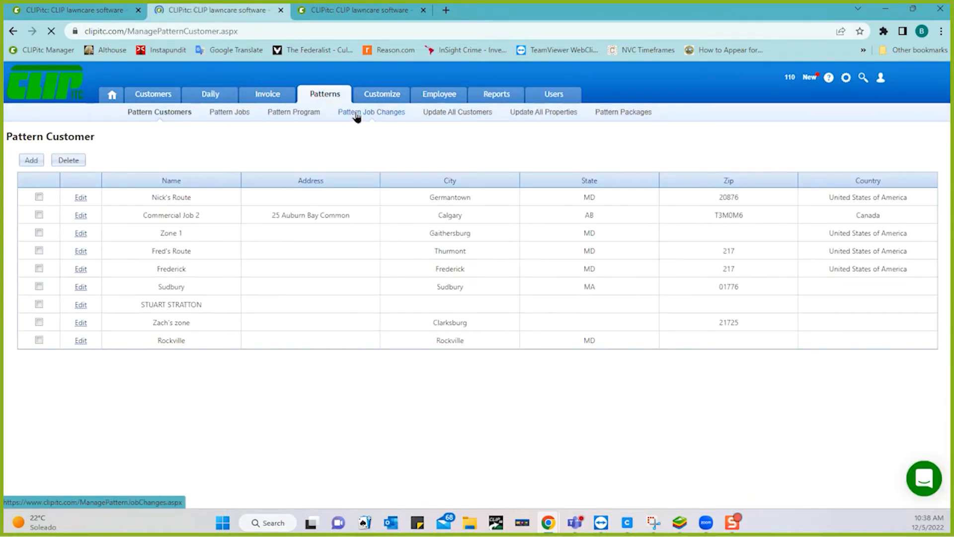
left_click(356, 113)
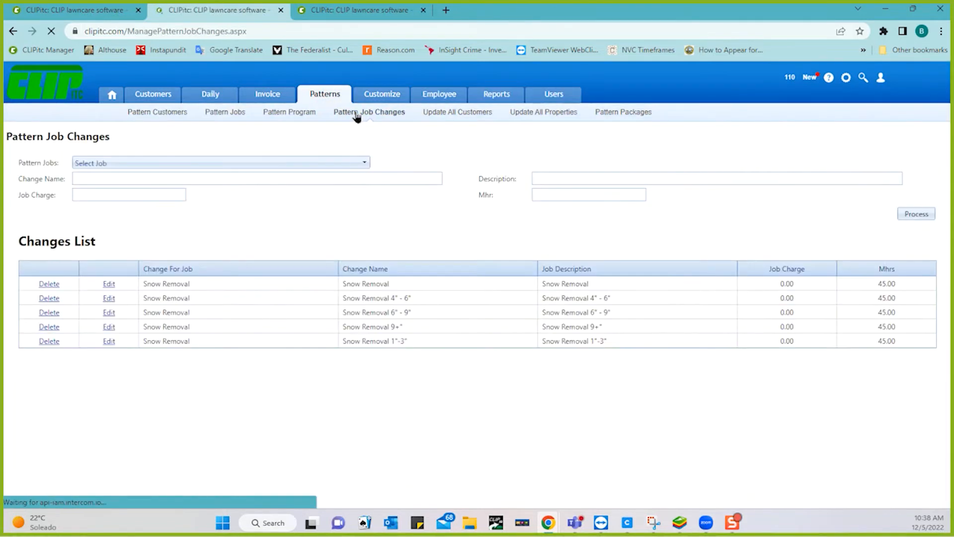
left_click(302, 164)
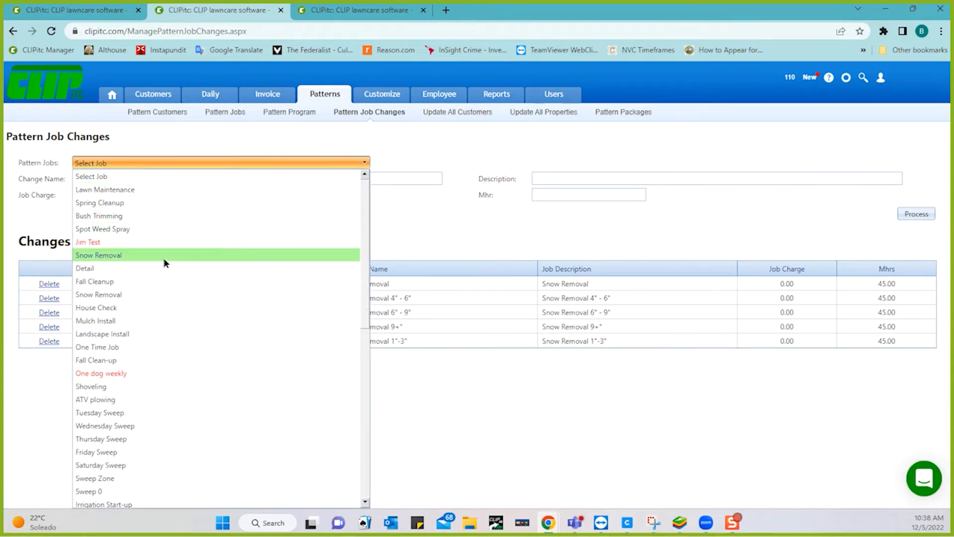
left_click(162, 256)
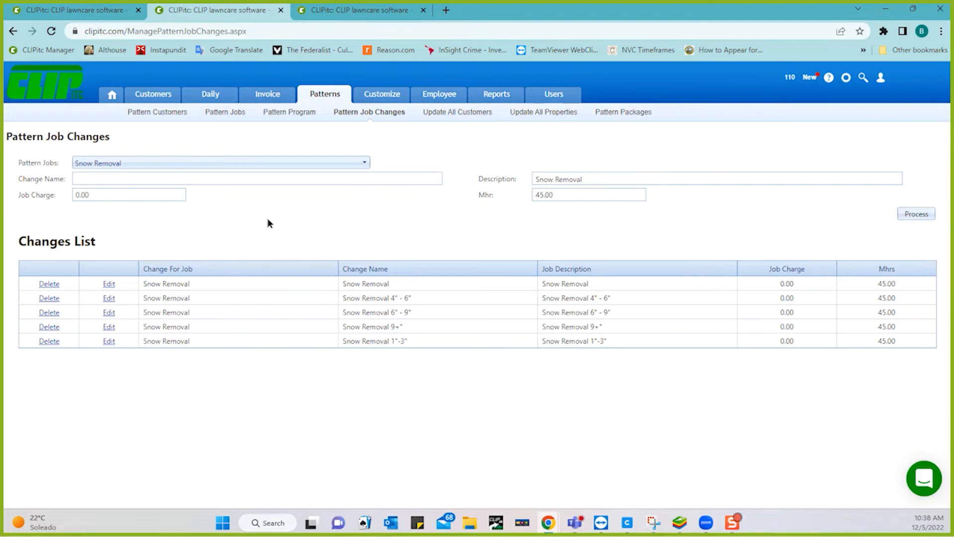
Step: Name the new Snow Removal job change "Snow Removal - Bobcat" and process it into the changes list
left_click(204, 177)
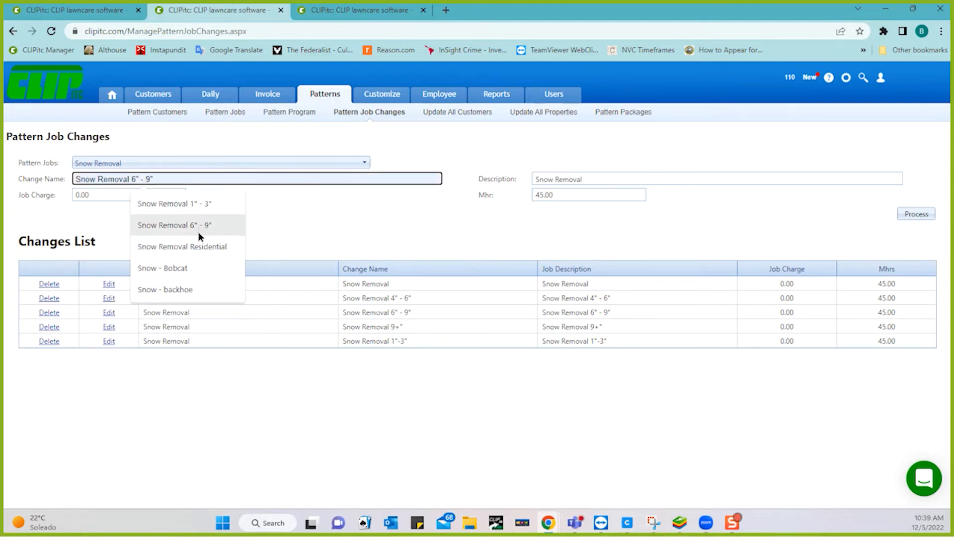
left_click(195, 245)
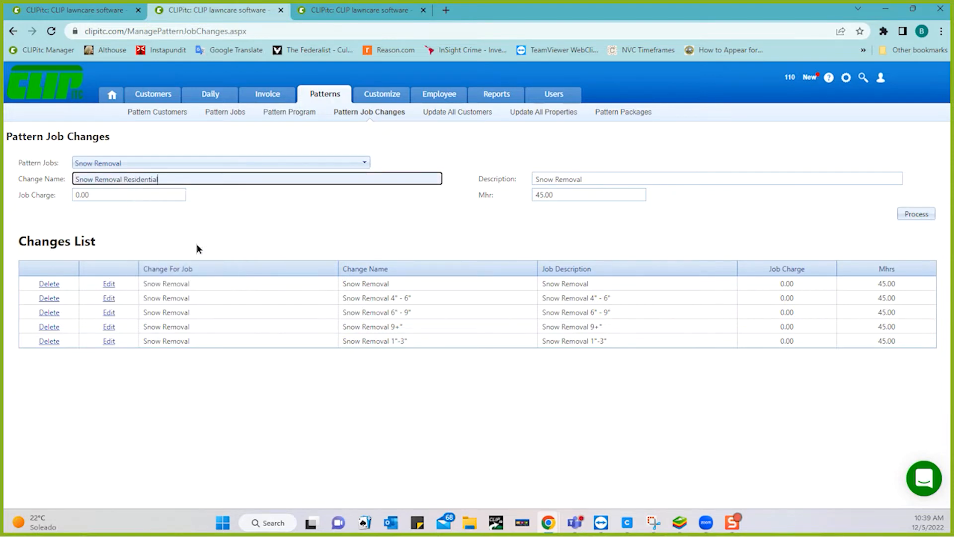
key("BackSpace")
key("BackSpace")
key("BackSpace")
key("BackSpace")
key("BackSpace")
key("BackSpace")
key("BackSpace")
key("BackSpace")
key("BackSpace")
key("BackSpace")
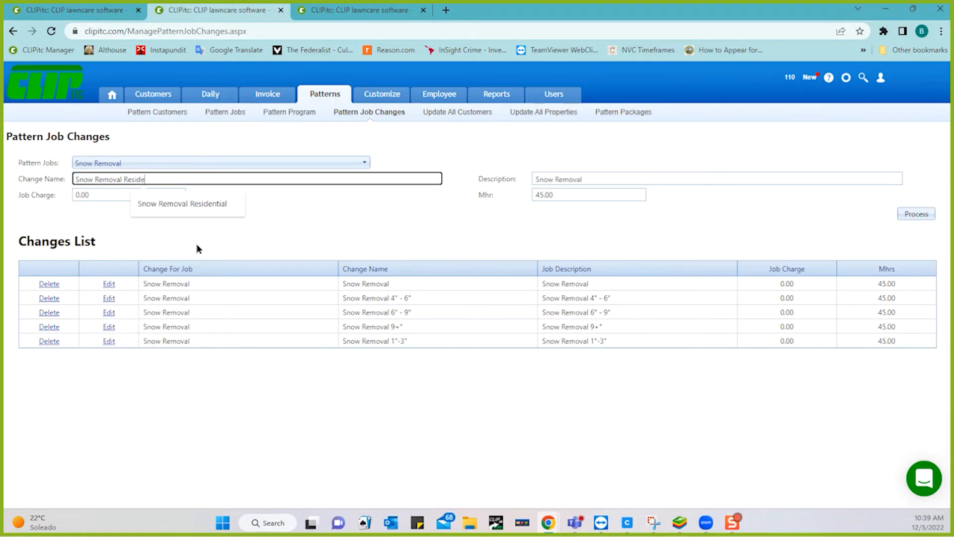
key("BackSpace")
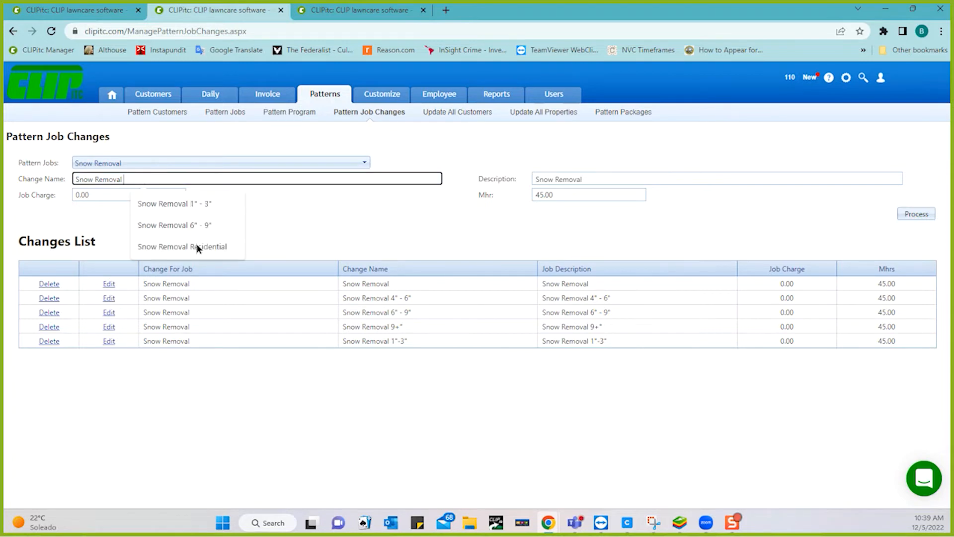
type("-")
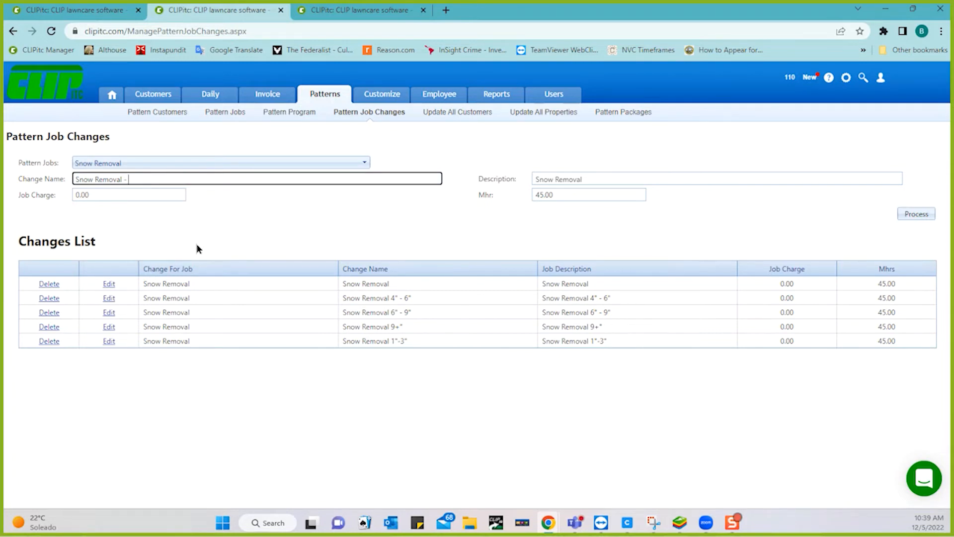
type(" Bobcat")
left_click(247, 234)
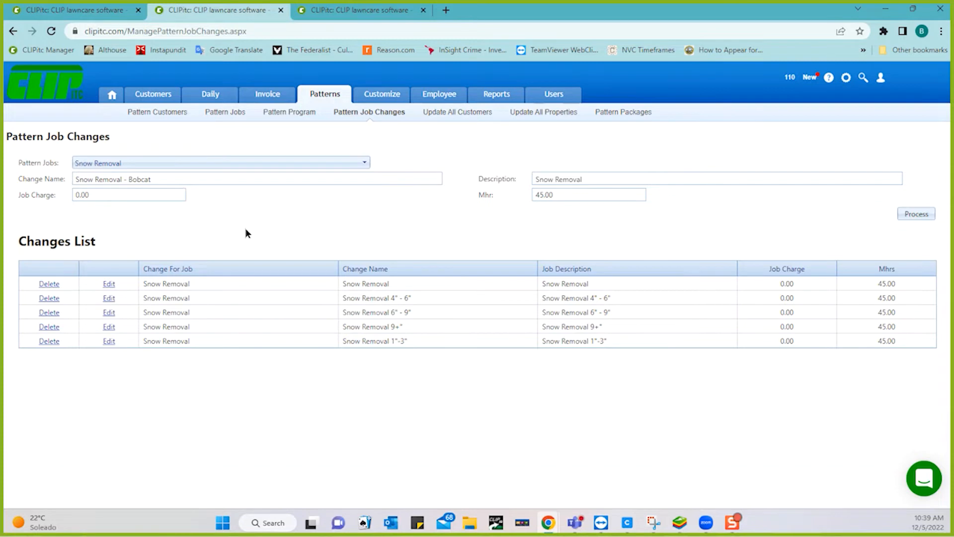
left_click(910, 215)
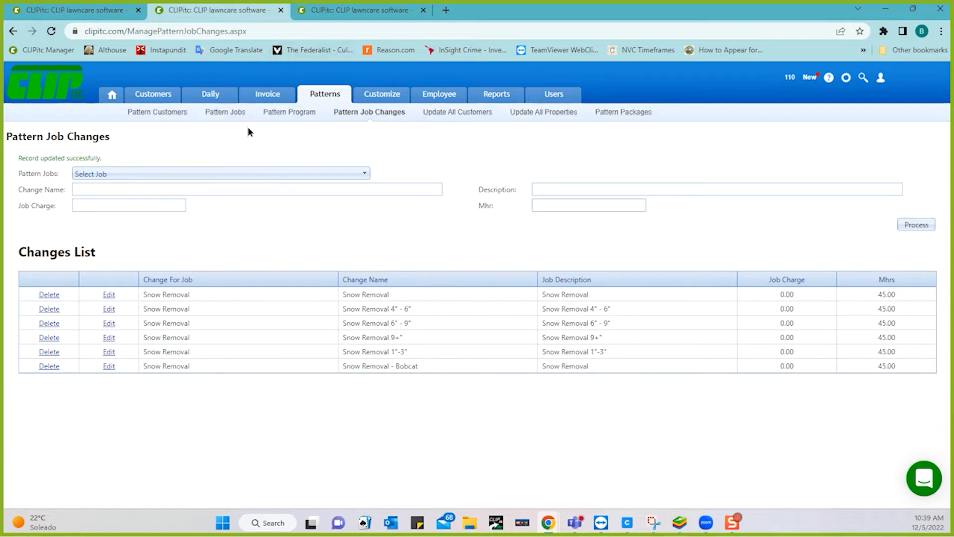
Step: Find the second customer in the customer list and open the job changes of their Snow Removal job
left_click(151, 97)
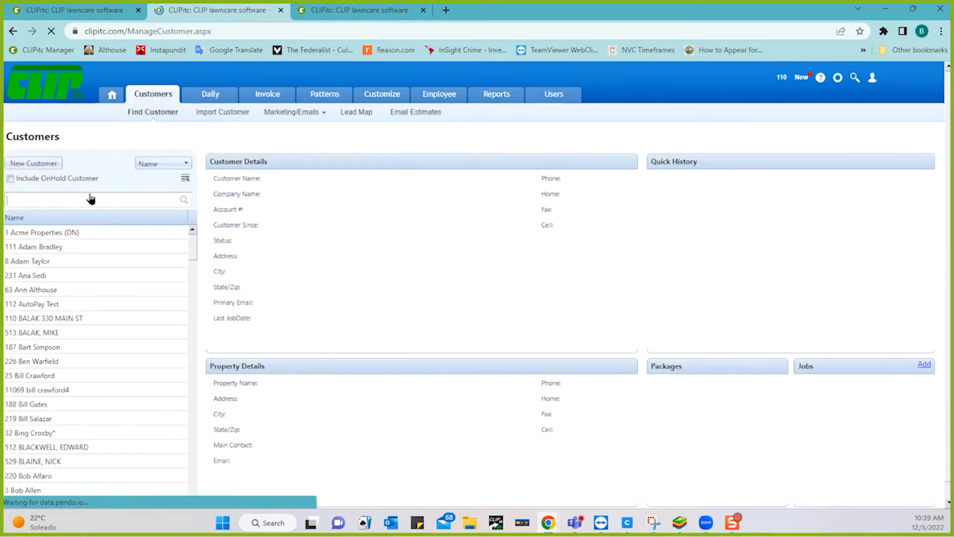
left_click(47, 247)
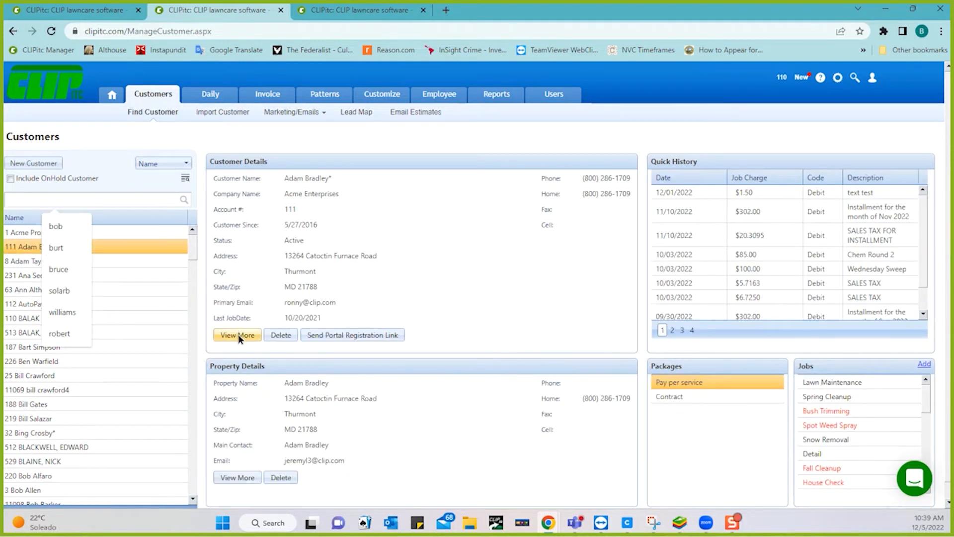
left_click(834, 440)
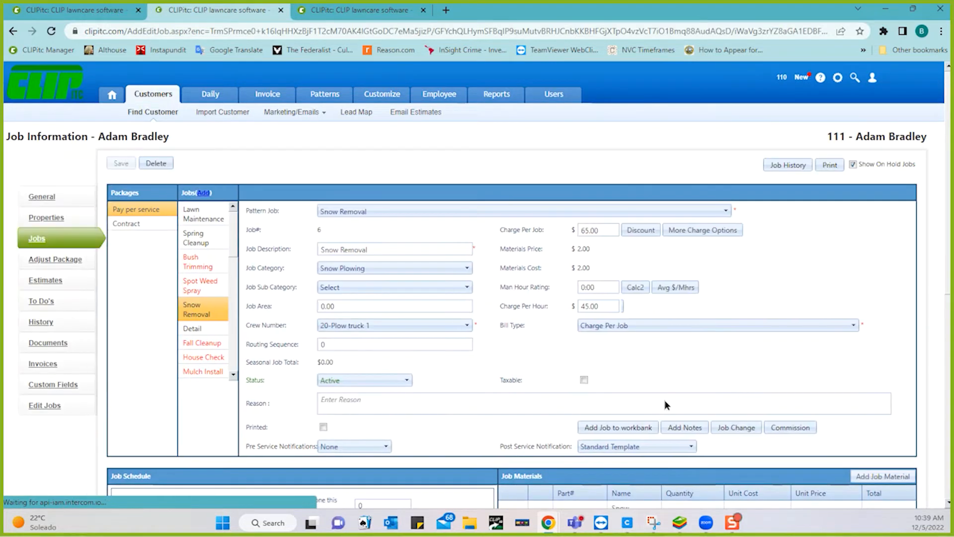
left_click(737, 427)
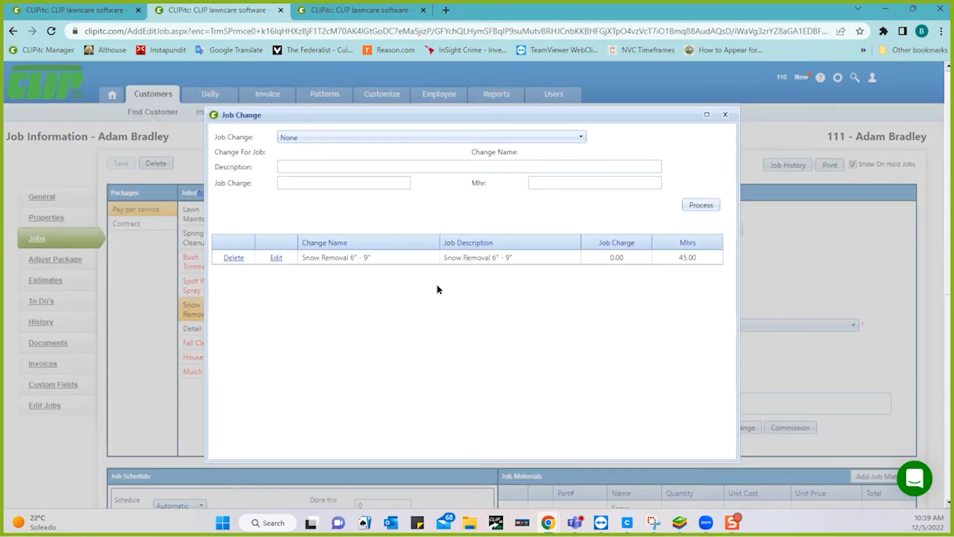
Step: Choose Snow Removal 1"-3" as the job change for this customer's Snow Removal job
left_click(436, 137)
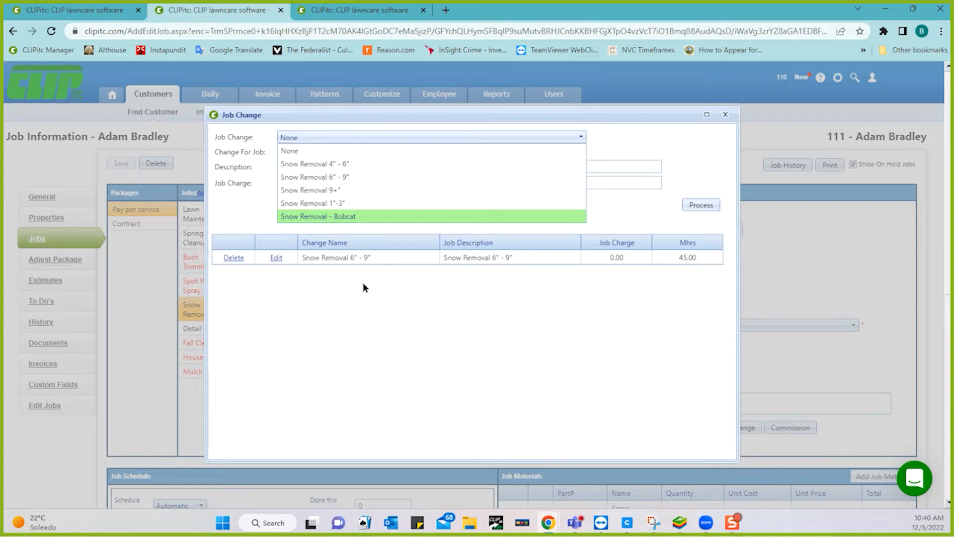
left_click(340, 204)
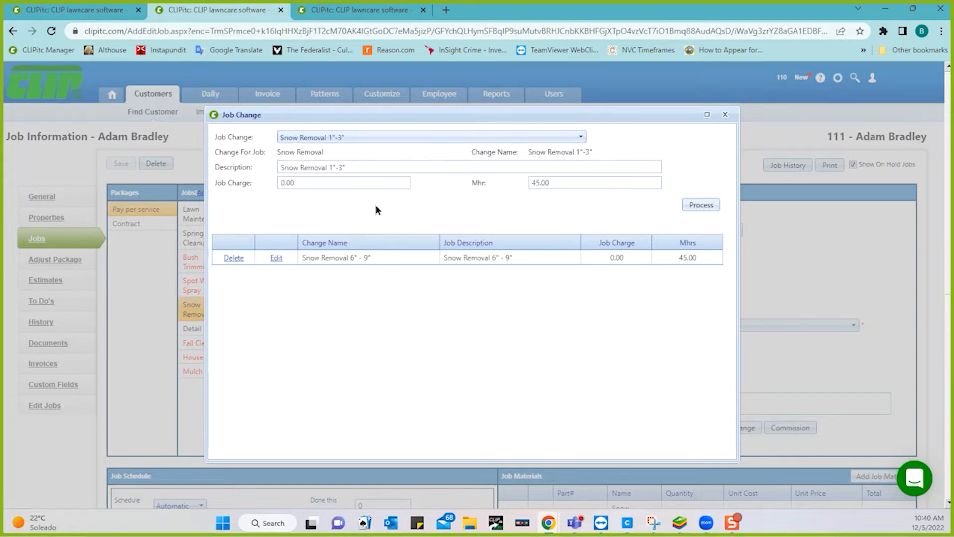
Step: Set the charge of the Snow Removal 1"-3" job change to 65.00 and add it to the job
left_click(342, 182)
type("65.00")
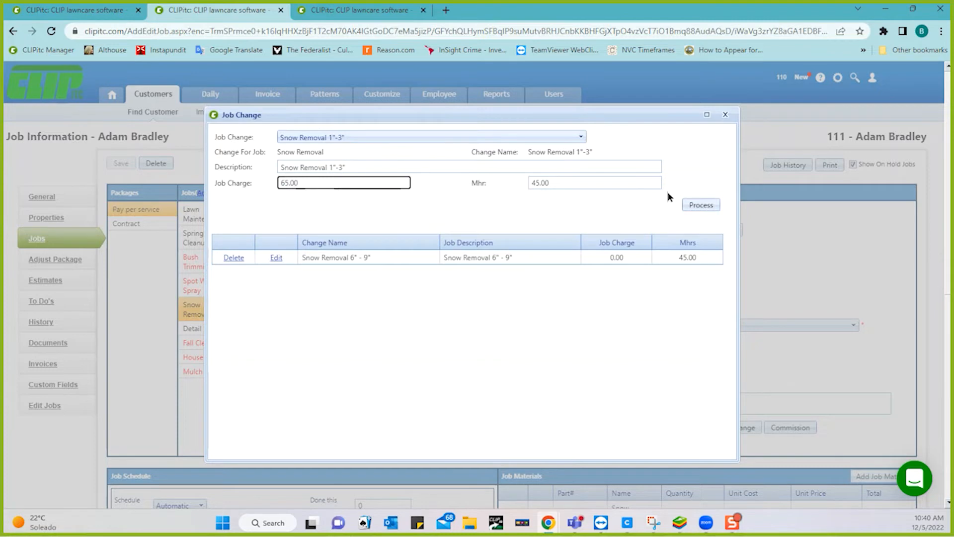
left_click(693, 207)
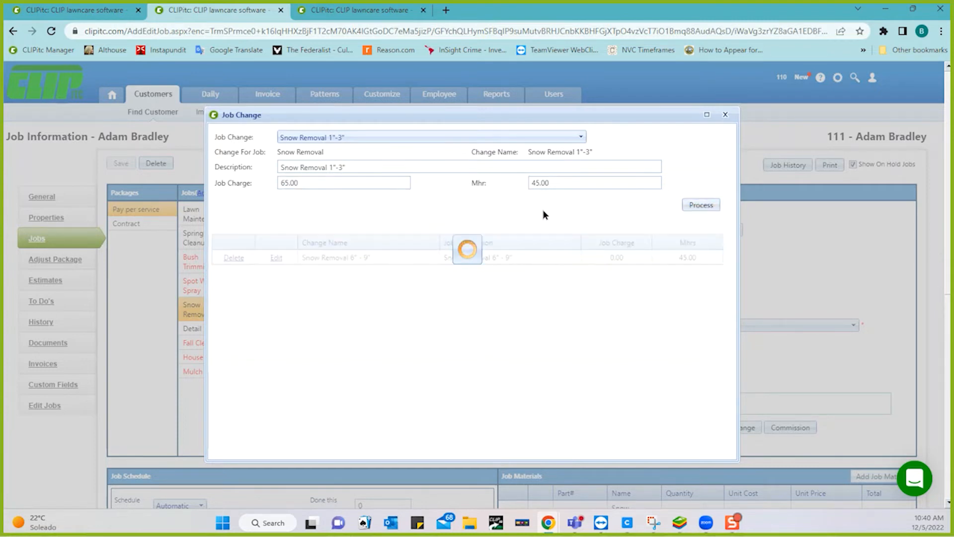
Step: Add the Snow Removal 4" - 6" job change to the job with a charge of 90.00
left_click(380, 139)
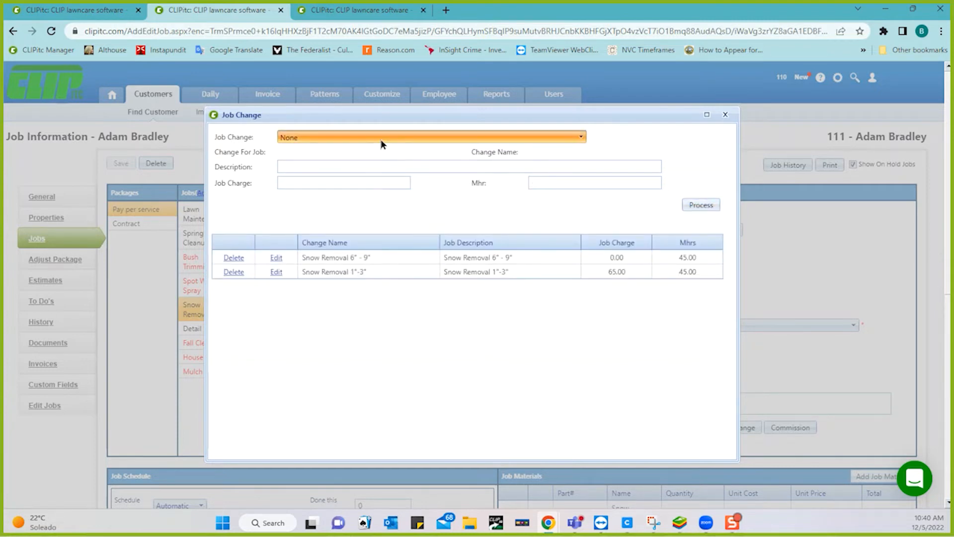
left_click(349, 163)
left_click(329, 181)
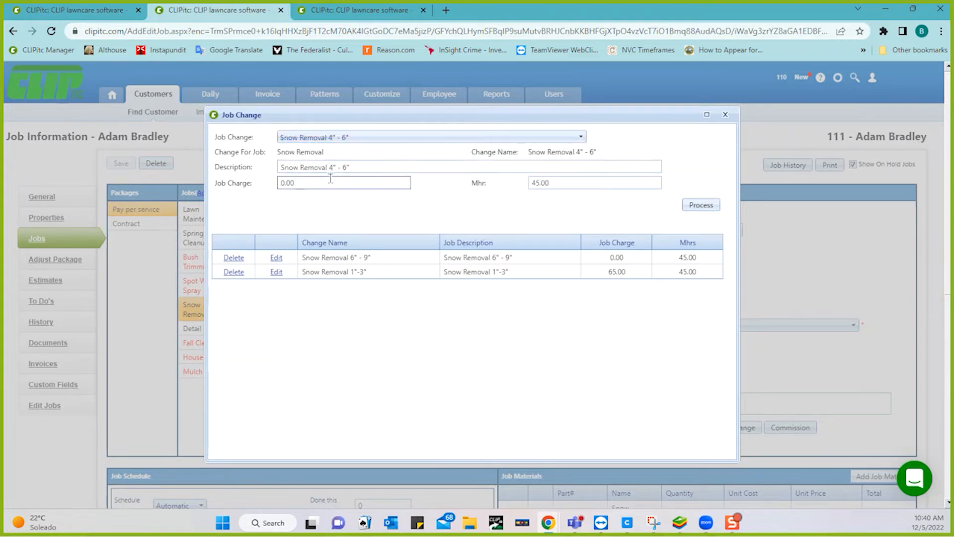
type("90.00")
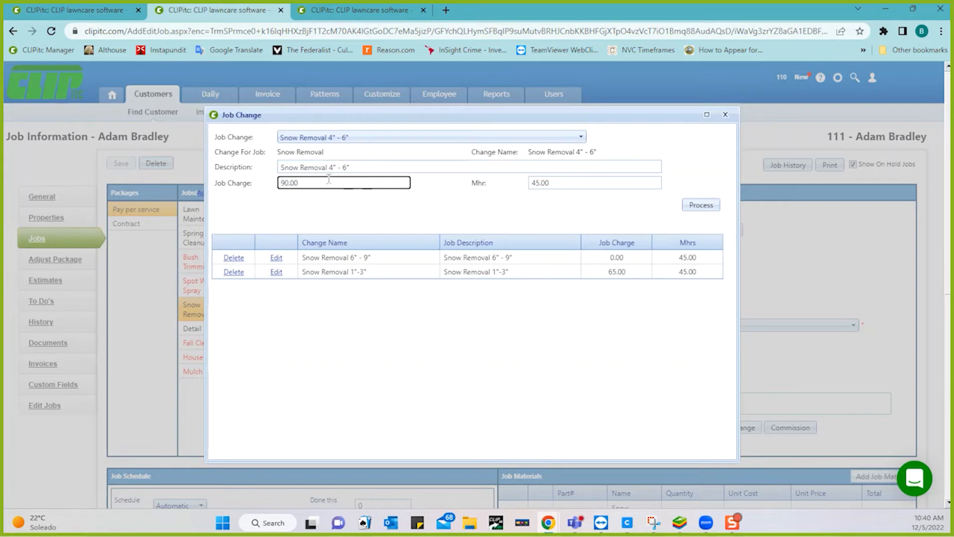
left_click(697, 206)
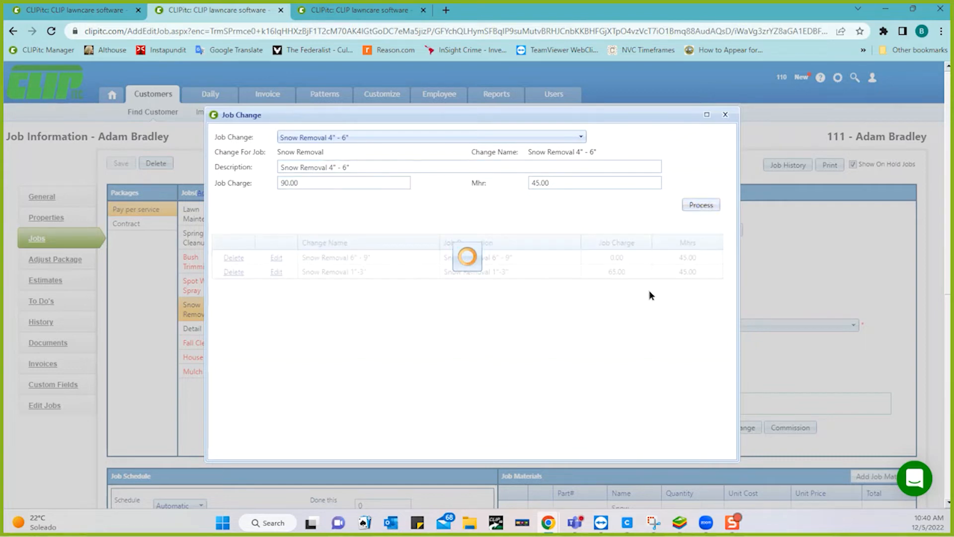
Step: Edit the existing Snow Removal 6" - 9" job change and set its charge to 115.00
left_click(276, 258)
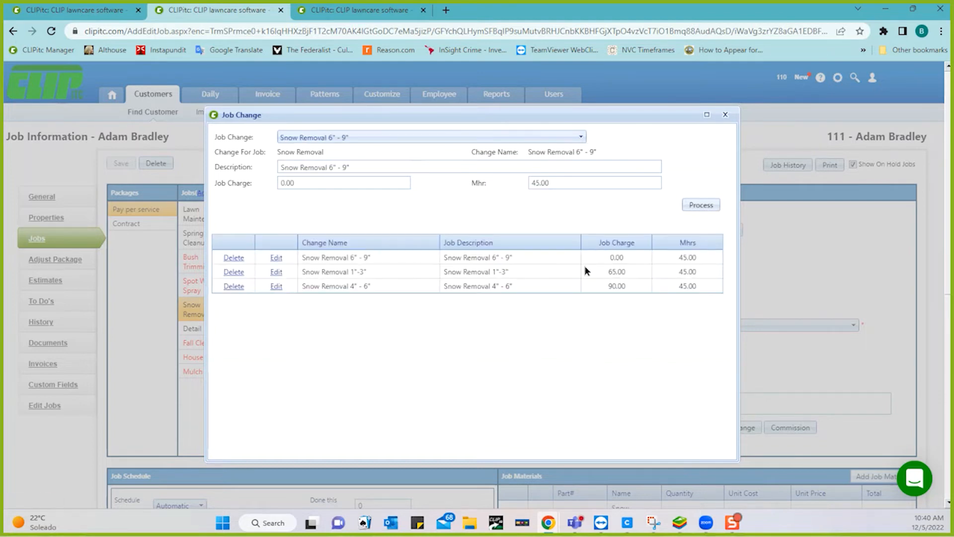
left_click(373, 180)
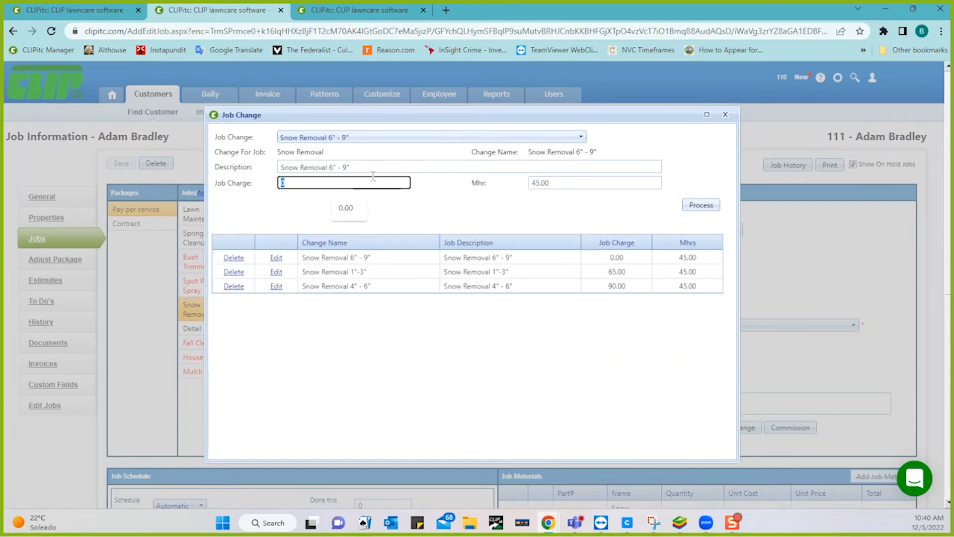
type("115.00")
left_click(694, 206)
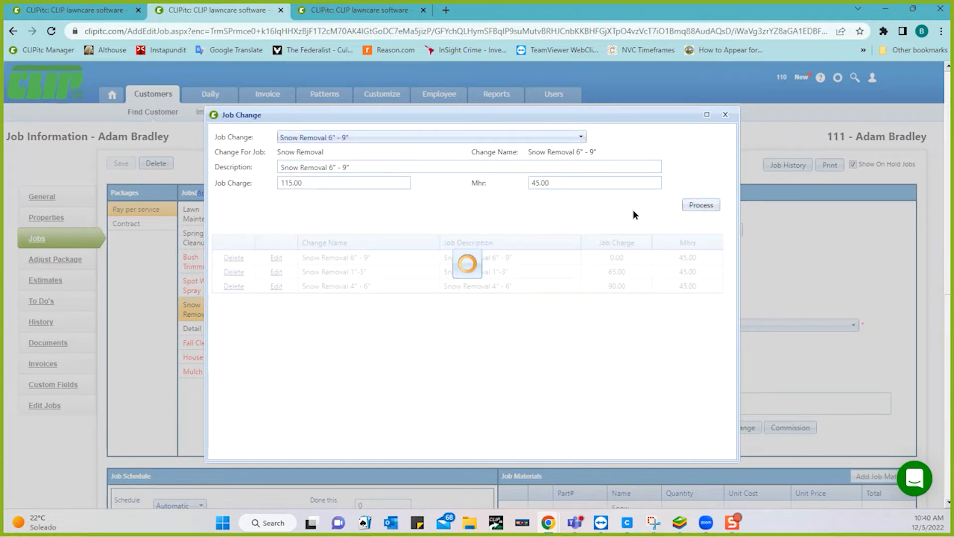
Step: Add the Snow Removal 9+" job change with its default charge, and delete the first duplicate Snow Removal 6" - 9" entry
left_click(390, 140)
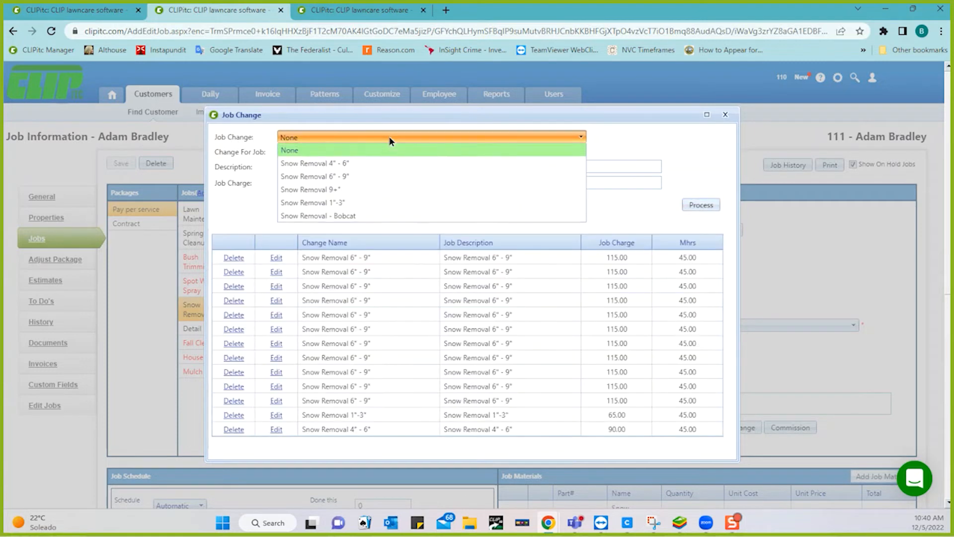
left_click(346, 190)
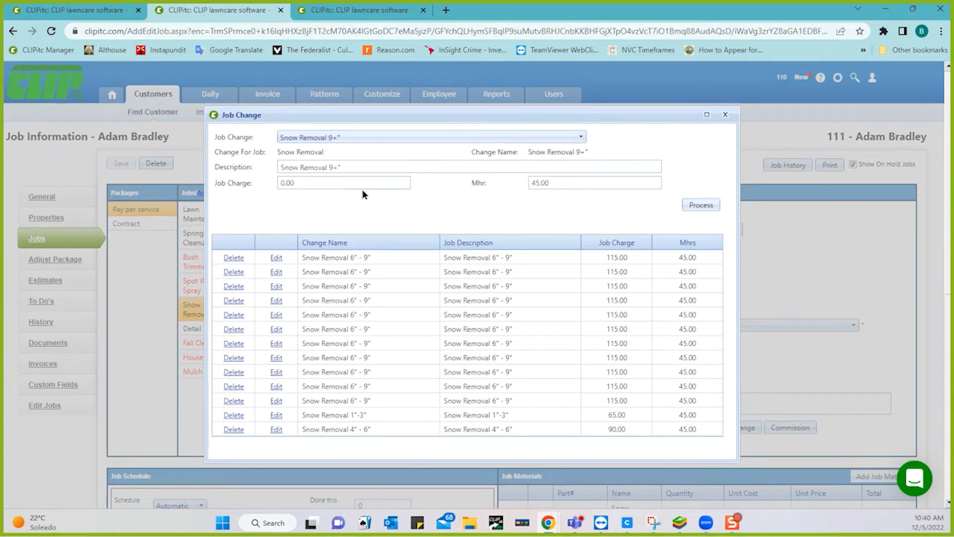
left_click(698, 205)
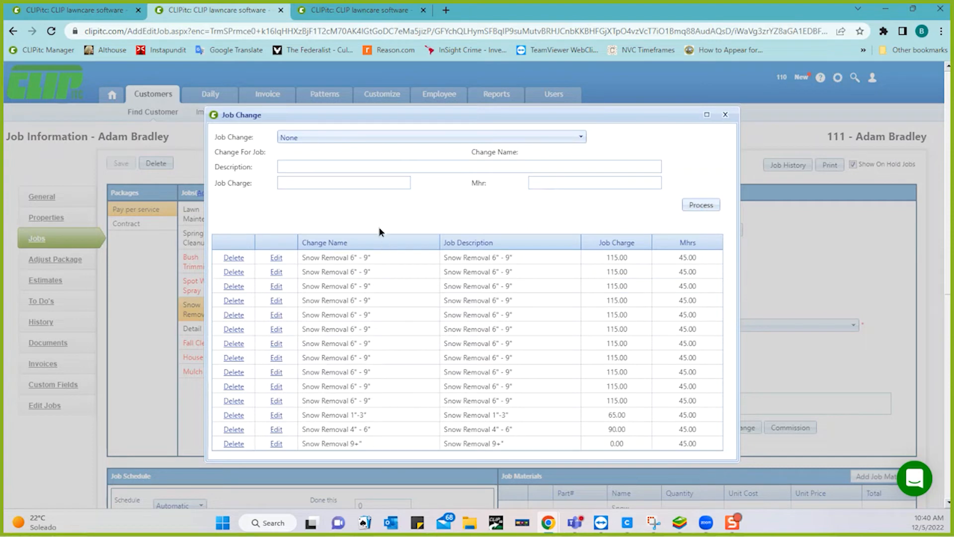
left_click(234, 257)
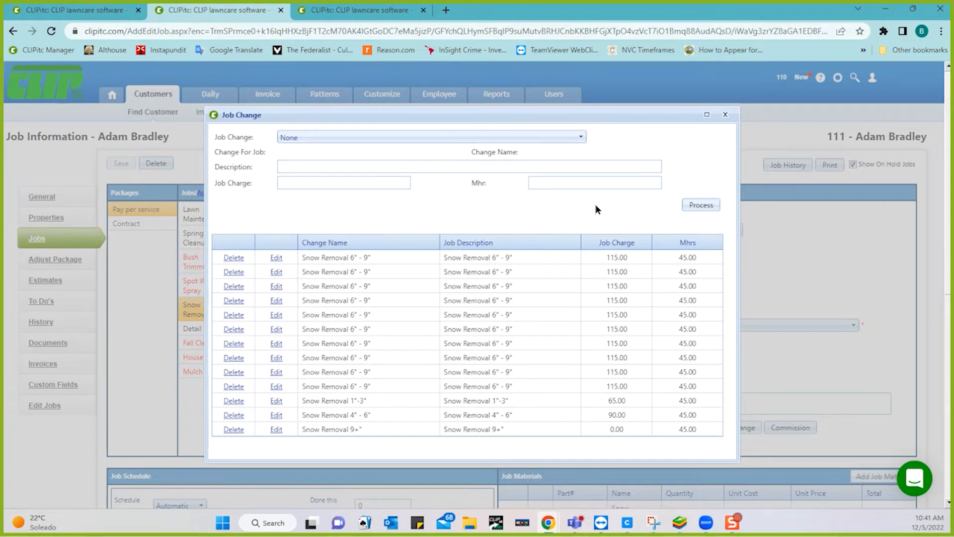
left_click(726, 116)
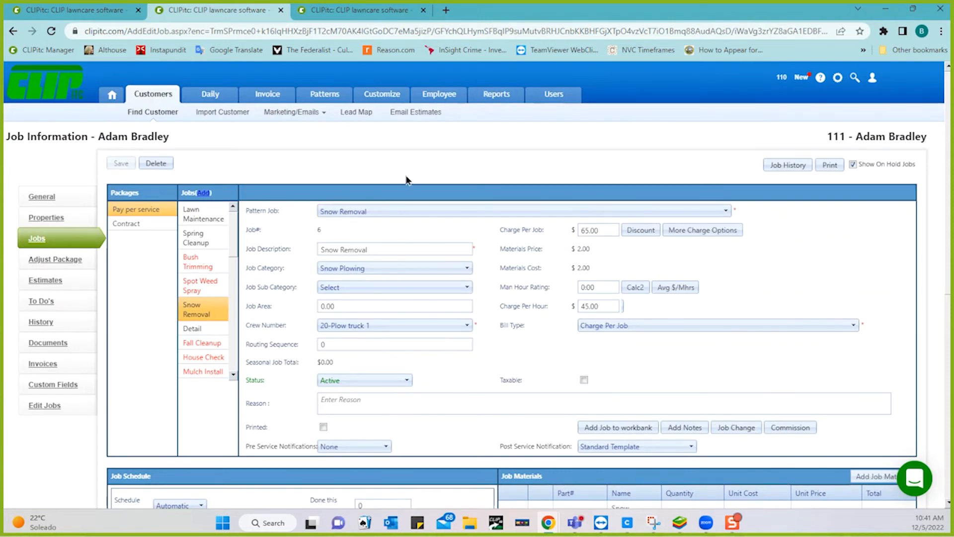
Step: Open the pattern job changes and select Snow Removal as the pattern job to view its default values
mouse_move(324, 102)
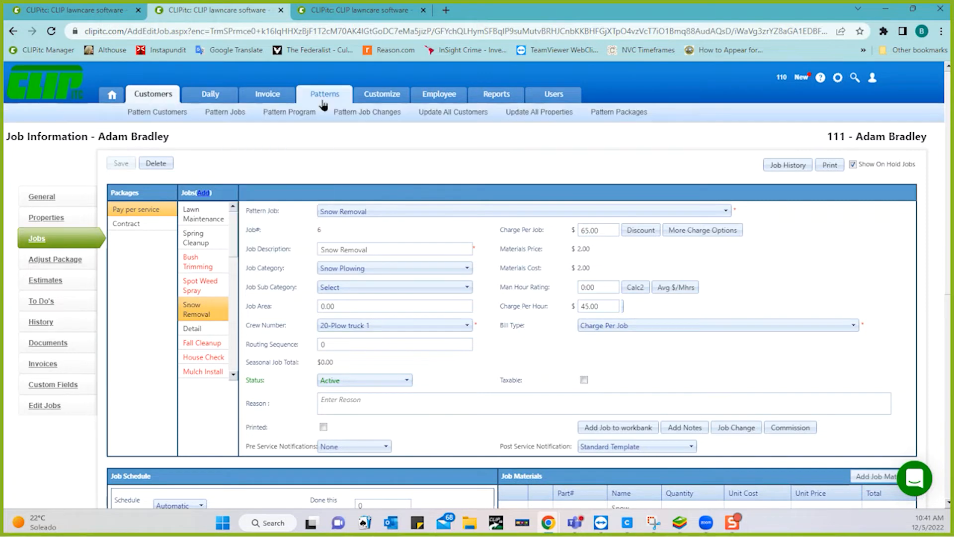
left_click(353, 113)
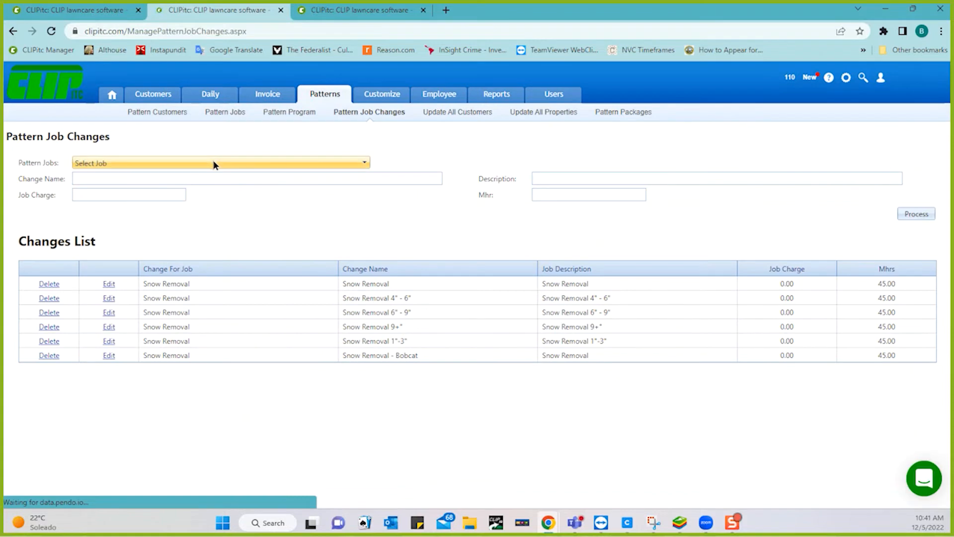
left_click(214, 162)
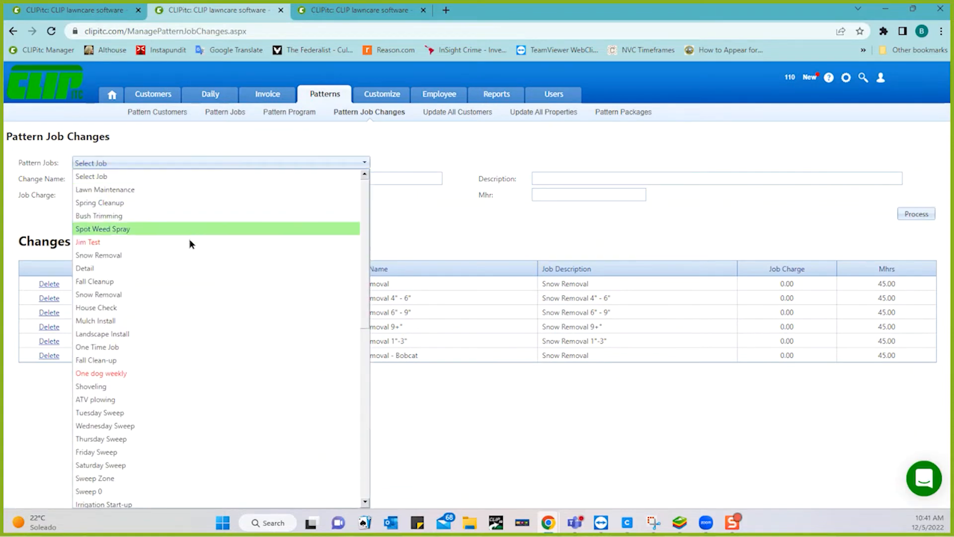
left_click(186, 255)
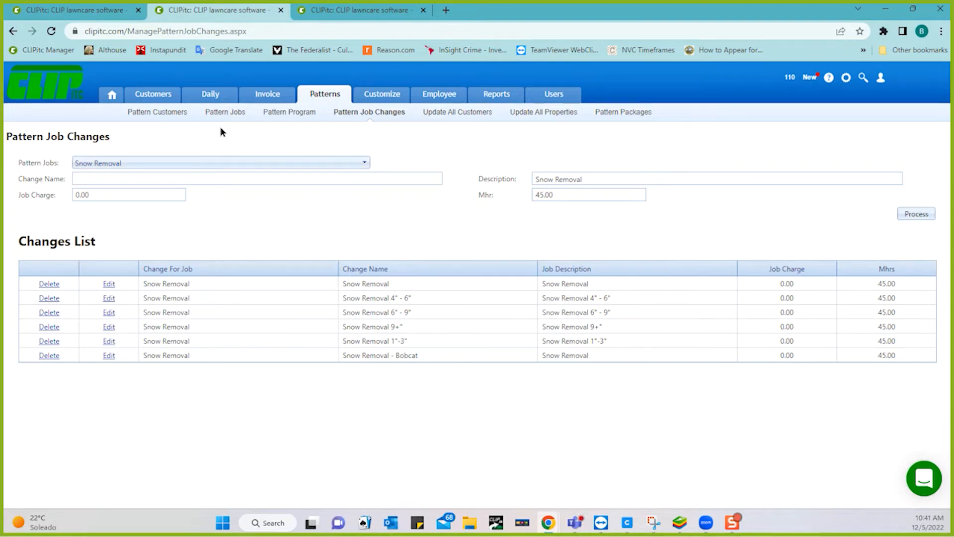
Step: Deactivate the zone jobs of all crews in the daily Get Work list
mouse_move(211, 98)
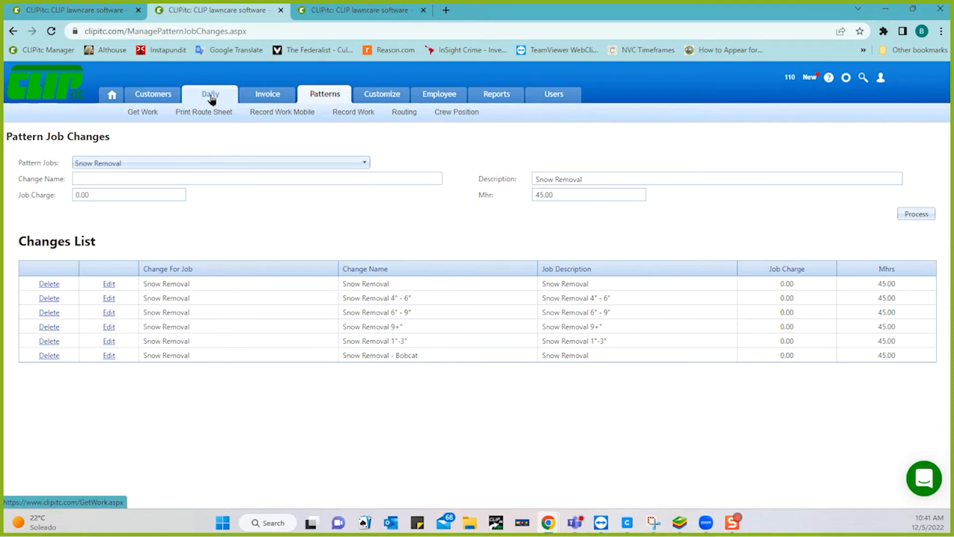
left_click(210, 98)
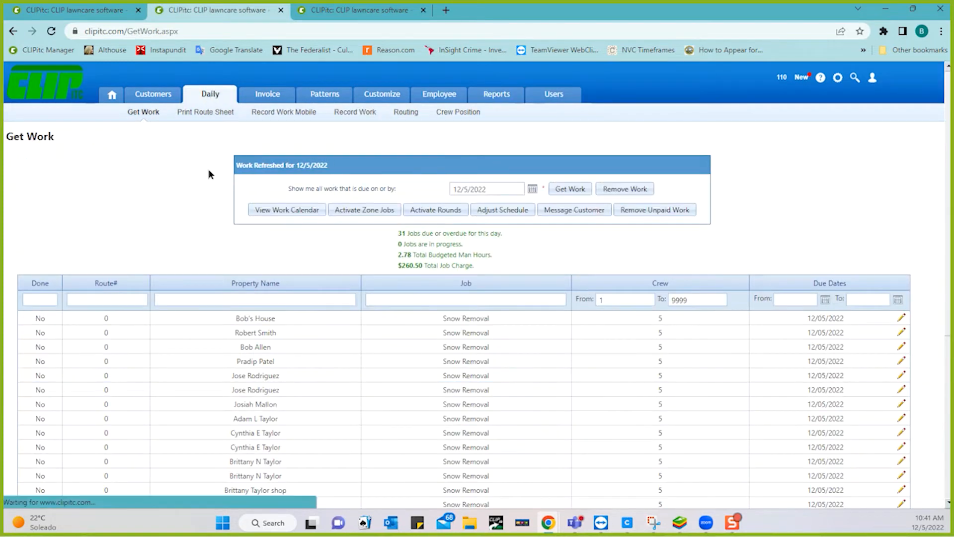
left_click(365, 211)
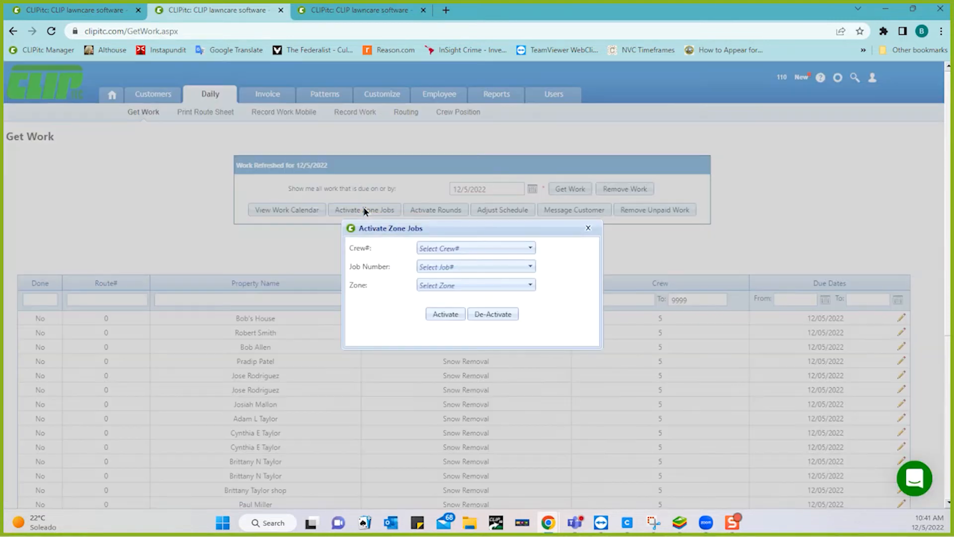
left_click(449, 248)
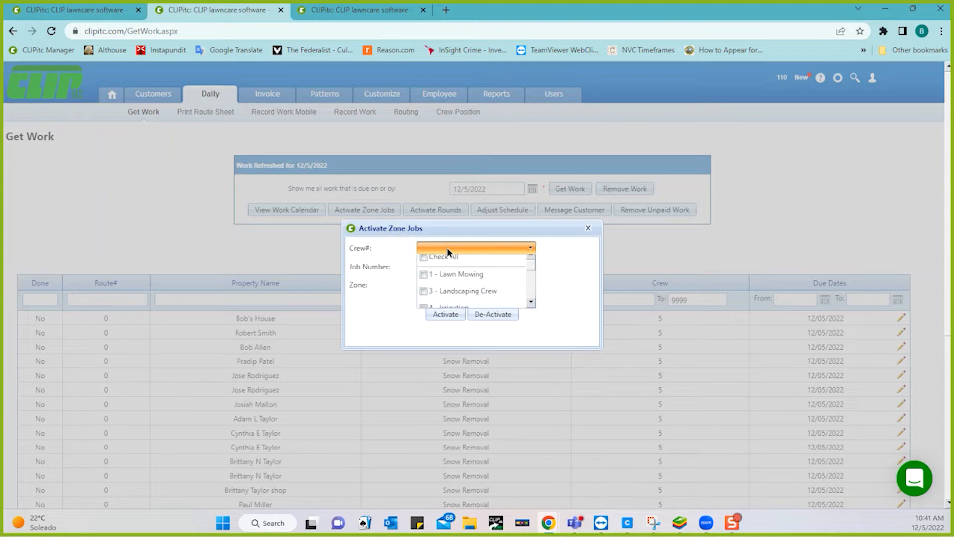
left_click(423, 261)
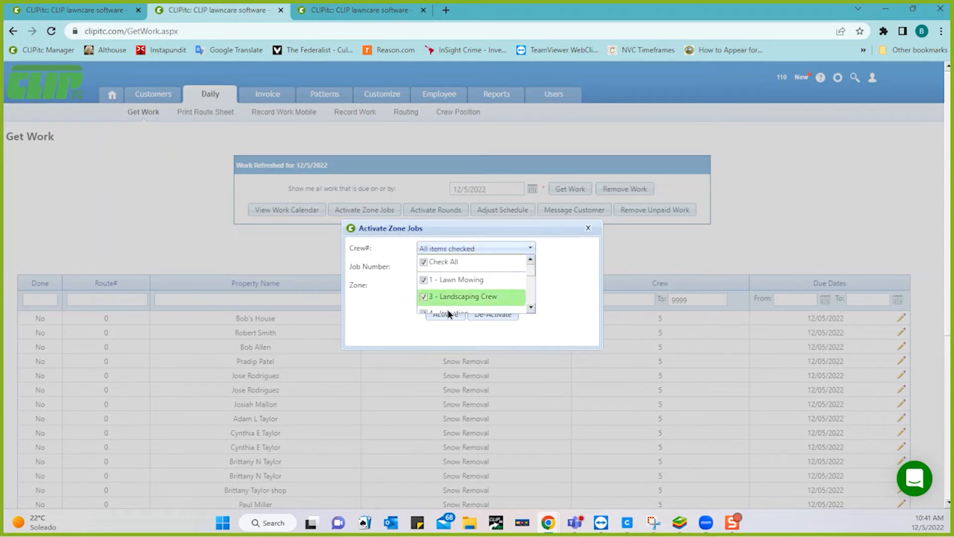
left_click(486, 320)
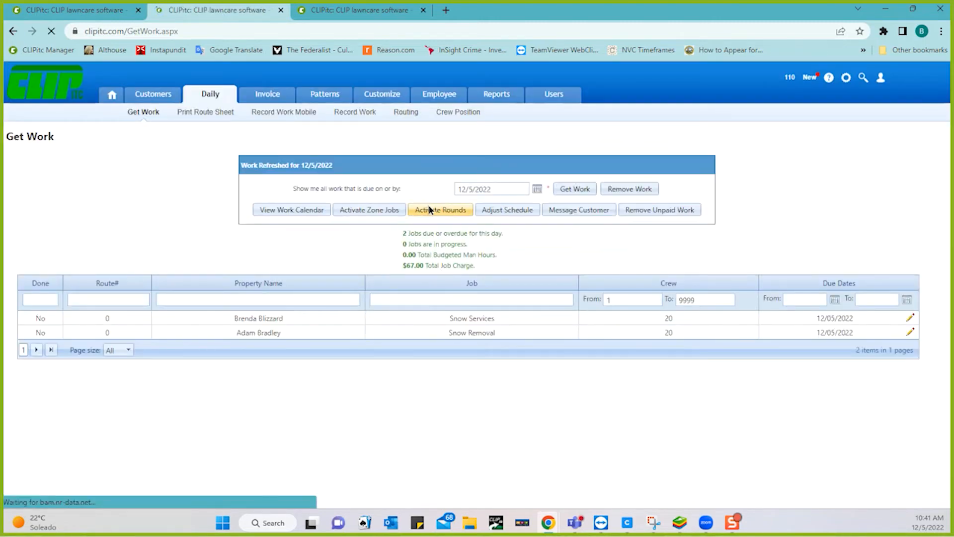
Step: Activate the zone jobs for crew 21 - Job Change Snow
left_click(387, 209)
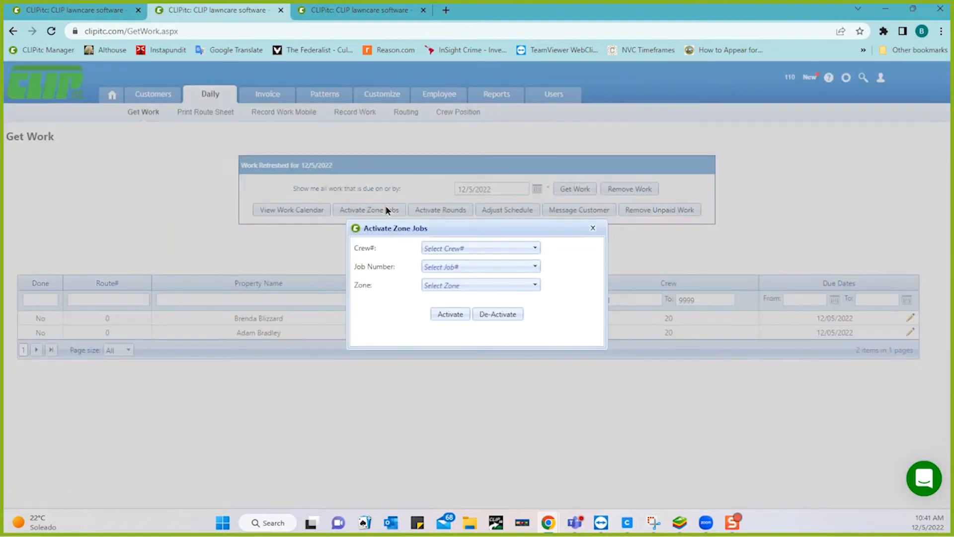
left_click(468, 252)
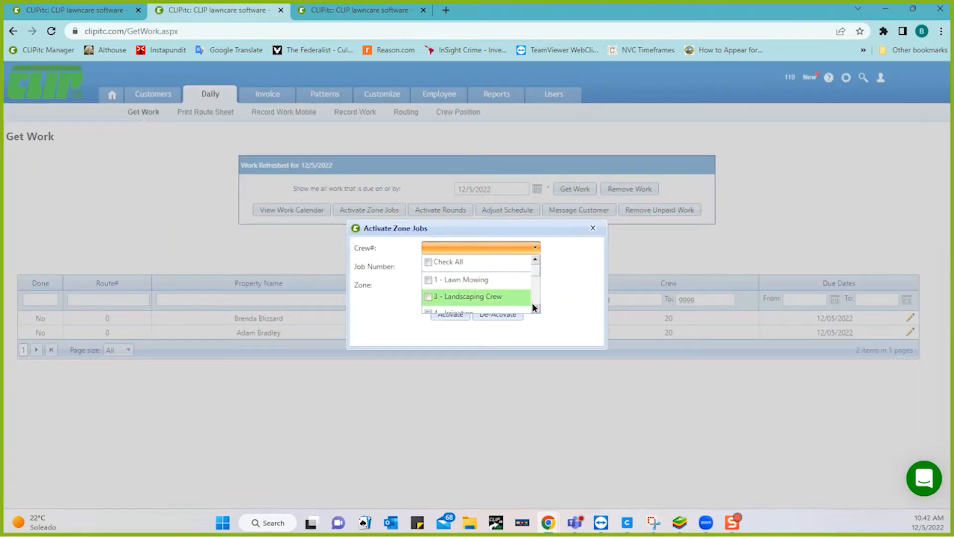
scroll(534, 304, "down", 3)
scroll(535, 307, "down", 5)
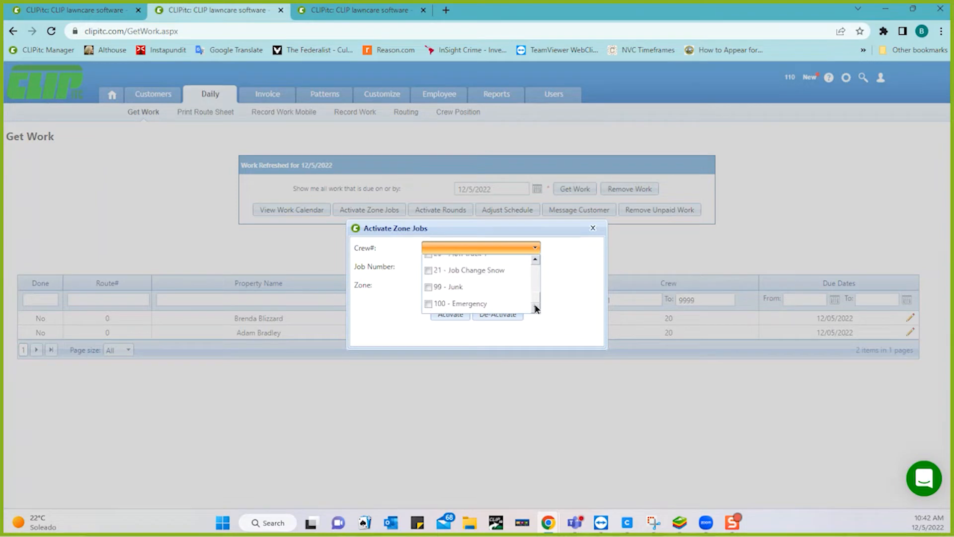
left_click(428, 270)
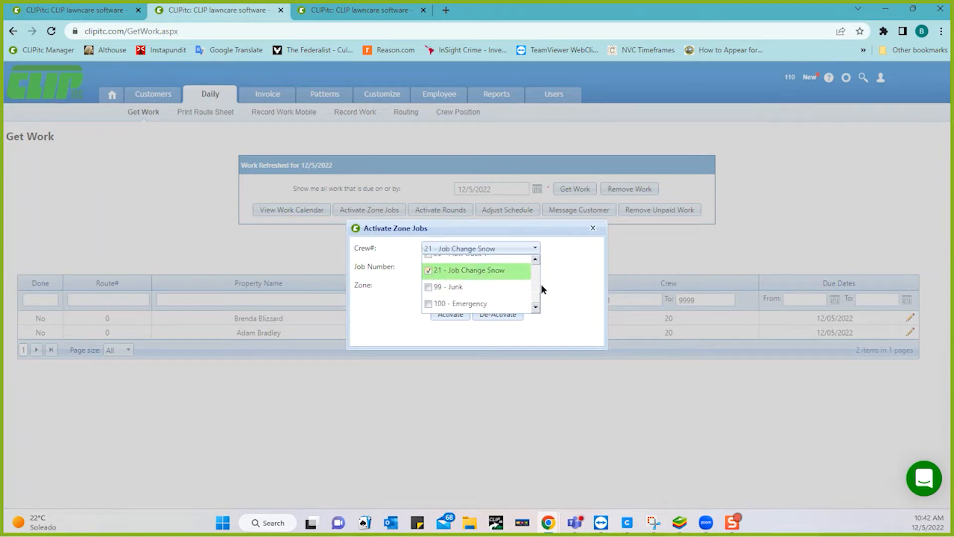
left_click(583, 297)
left_click(455, 314)
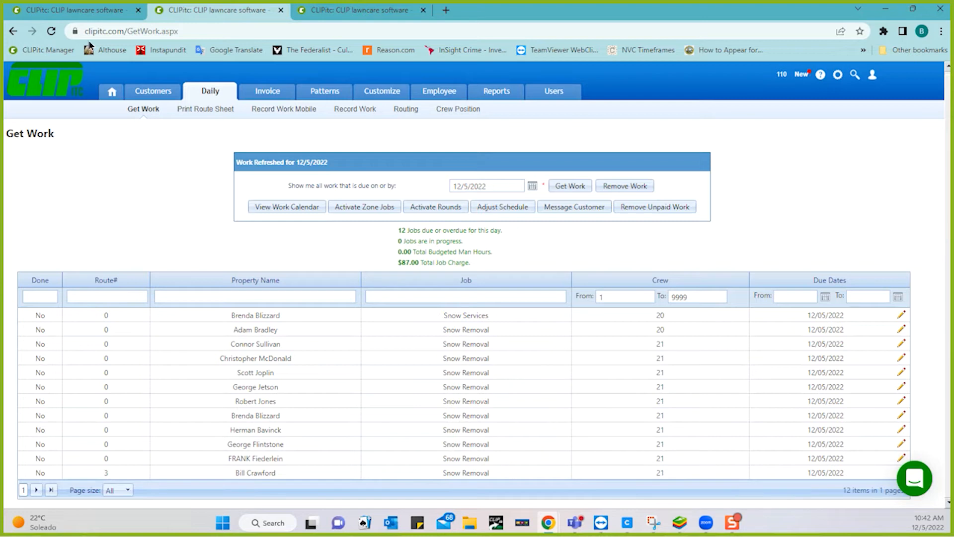
Step: Switch to the browser tab with the open customer job and search the customer list by the wanted customer's first name
left_click(72, 6)
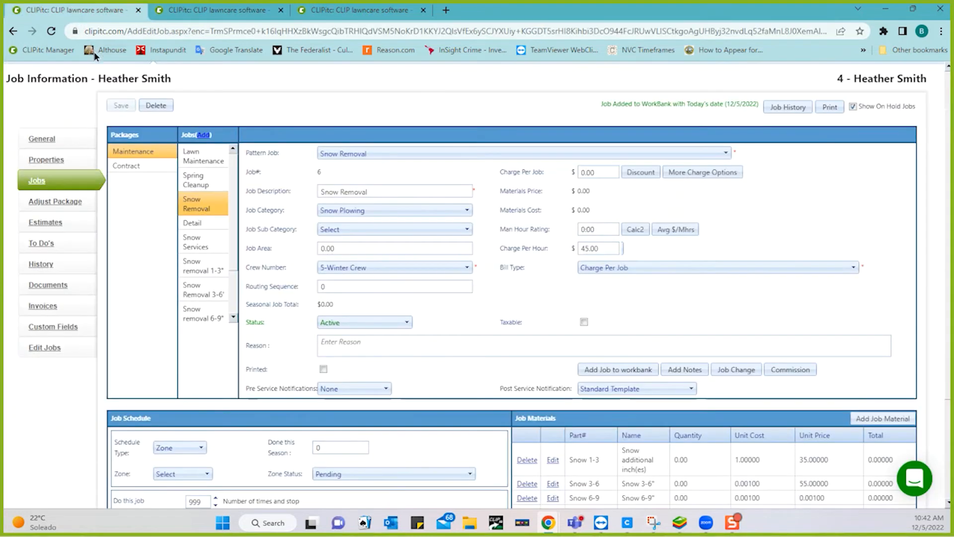
scroll(82, 146, "up", 2)
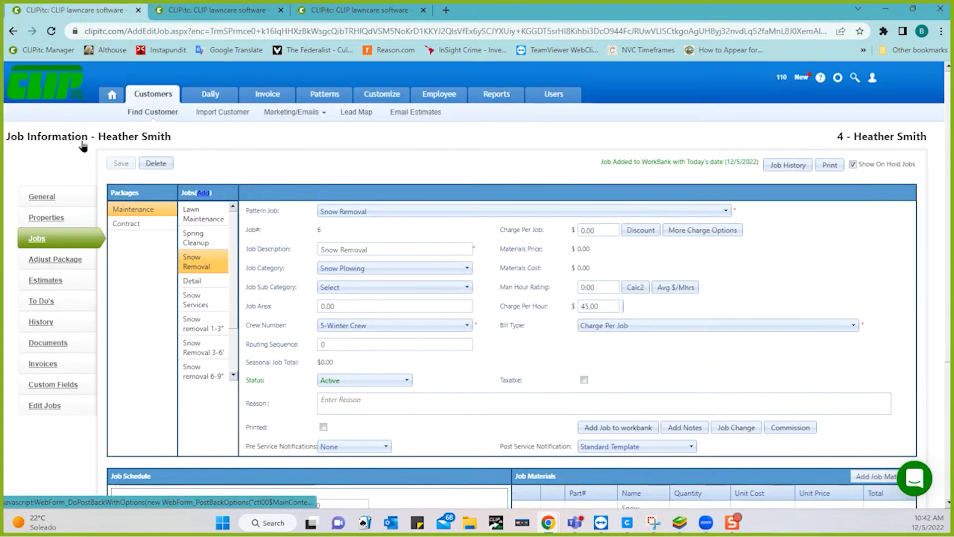
left_click(134, 115)
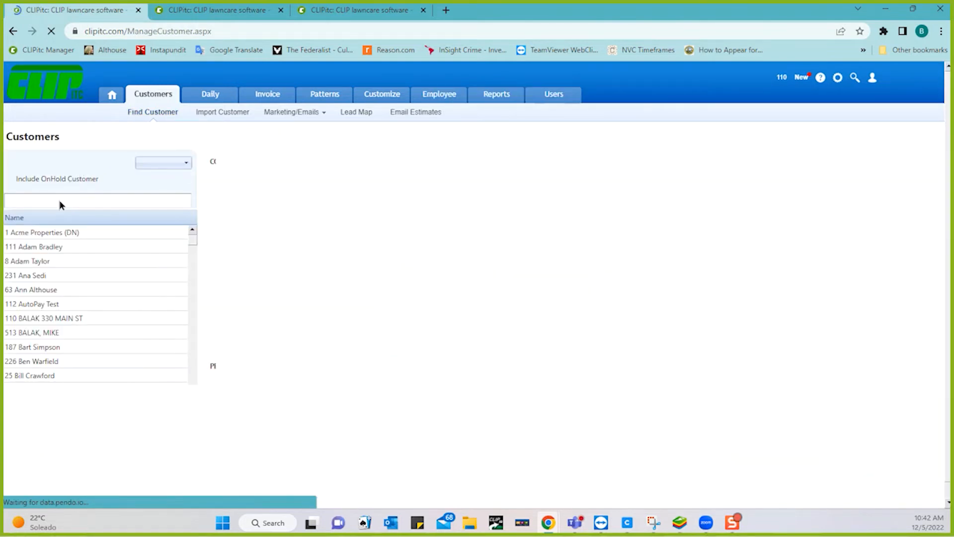
left_click(40, 200)
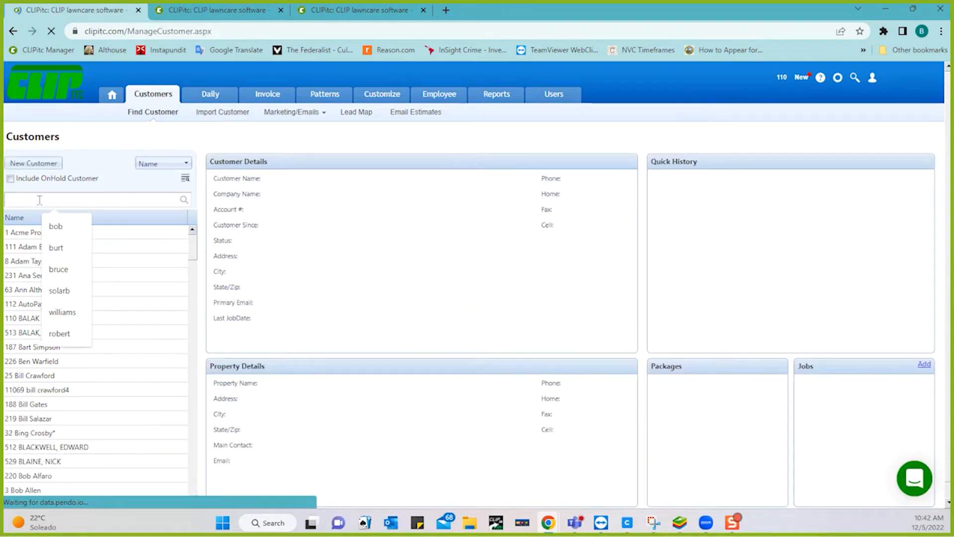
type("herm")
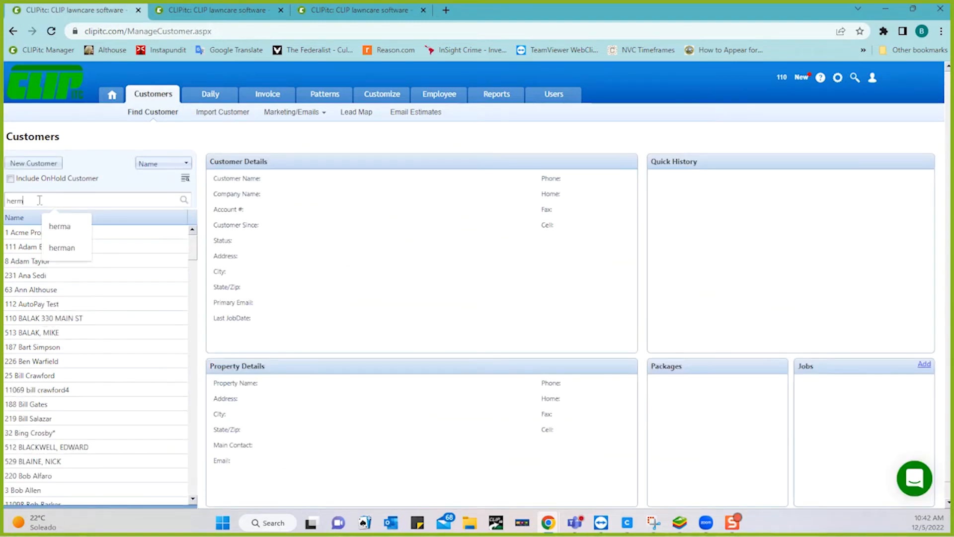
type("an")
key("Return")
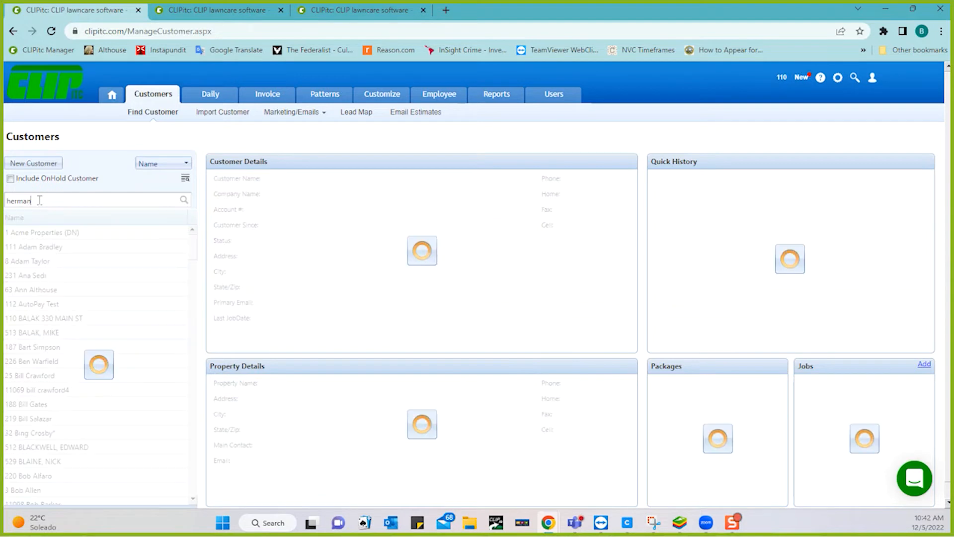
Step: Select the found customer and open the job changes of their Snow Removal job
left_click(47, 234)
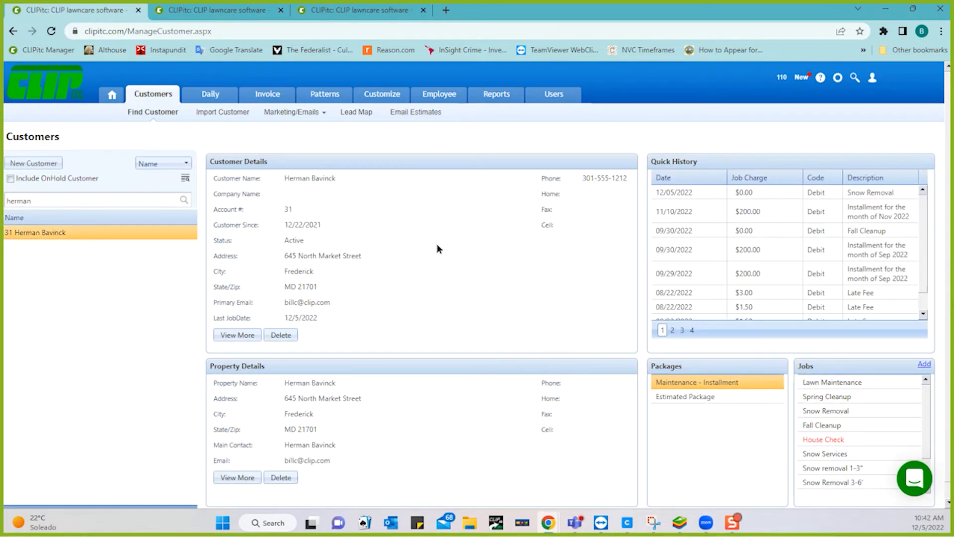
left_click(812, 411)
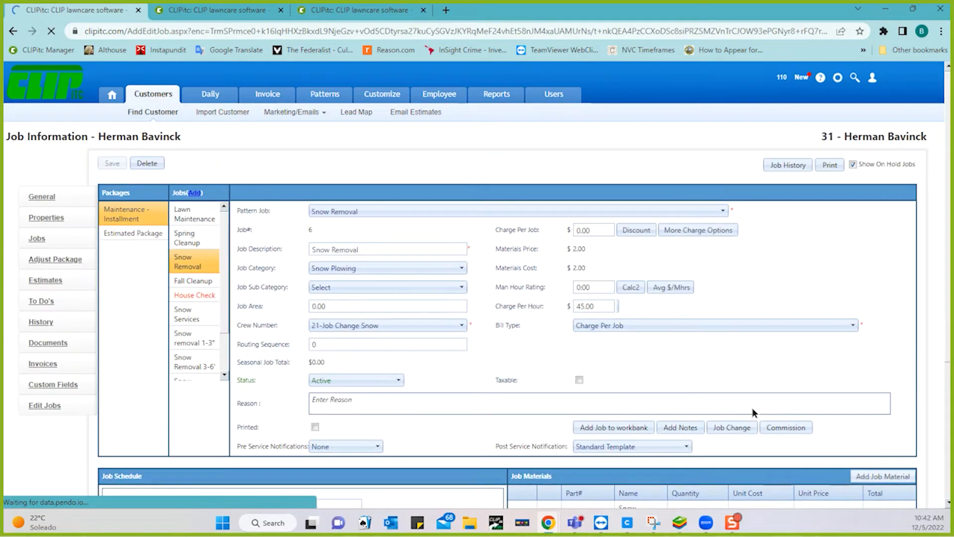
left_click(730, 425)
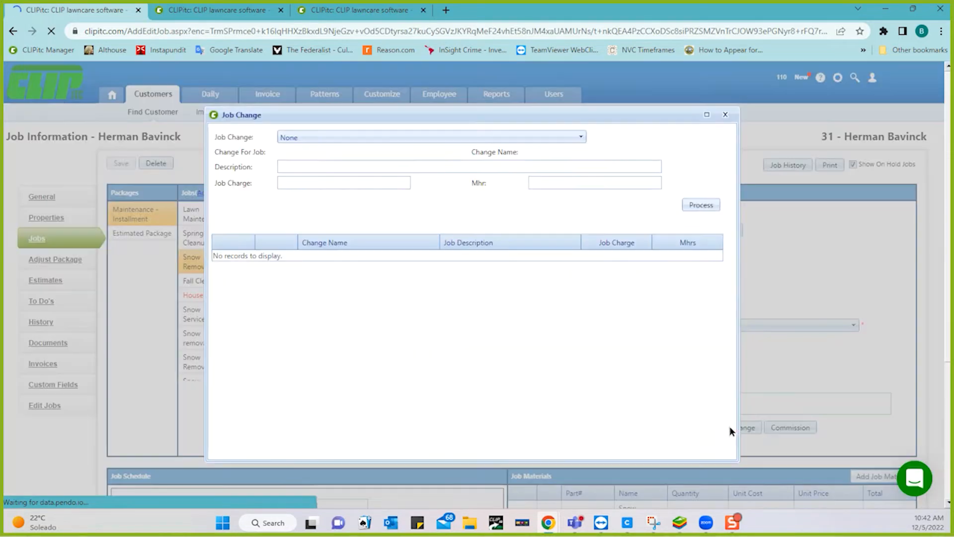
Step: Process a Snow Removal 1"-3" job change with a 40.00 charge, and add the job to the workbank, replacing its existing entry
left_click(411, 137)
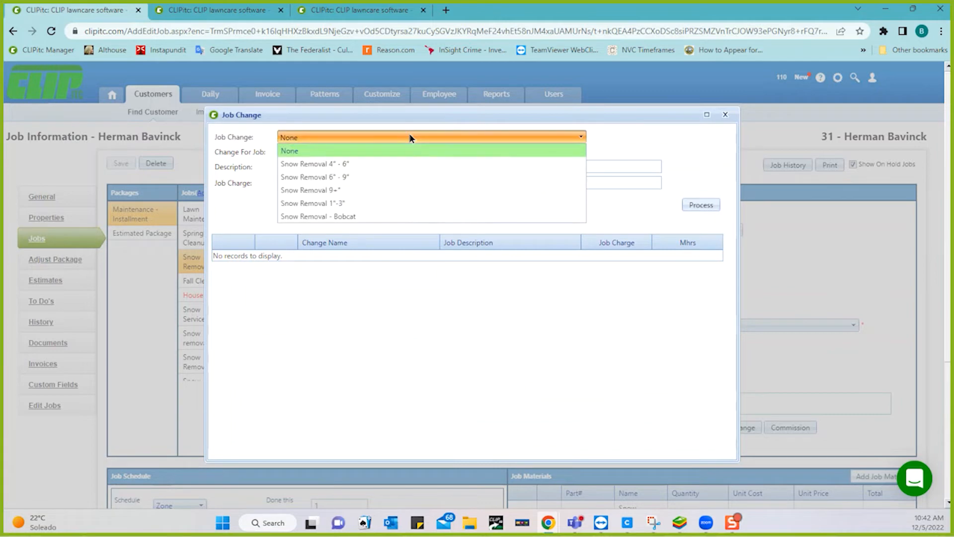
left_click(330, 203)
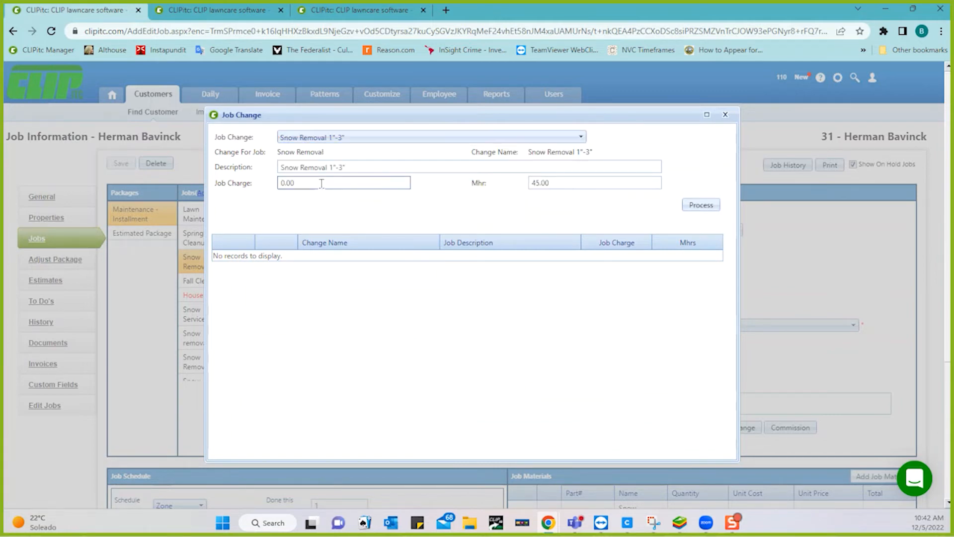
left_click(322, 183)
type("40")
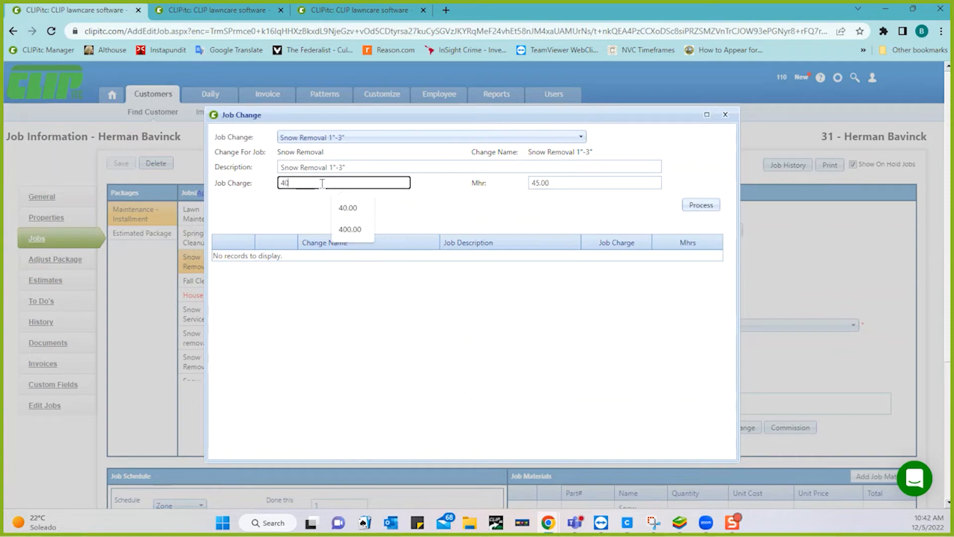
type(".00")
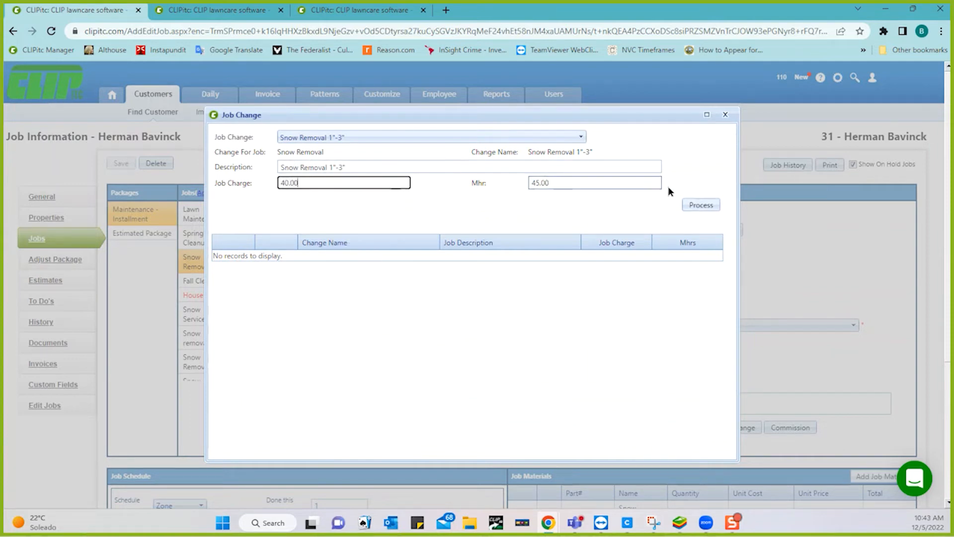
left_click(689, 206)
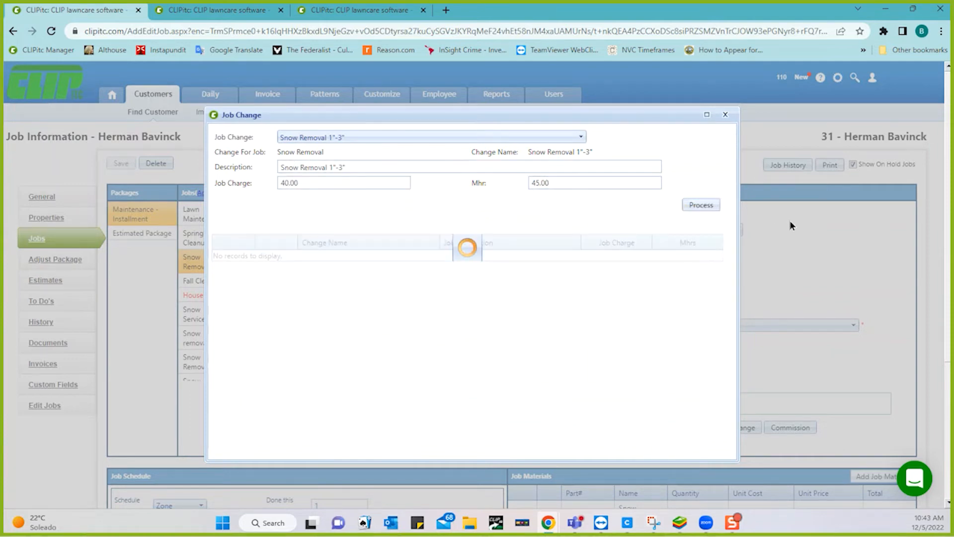
left_click(725, 115)
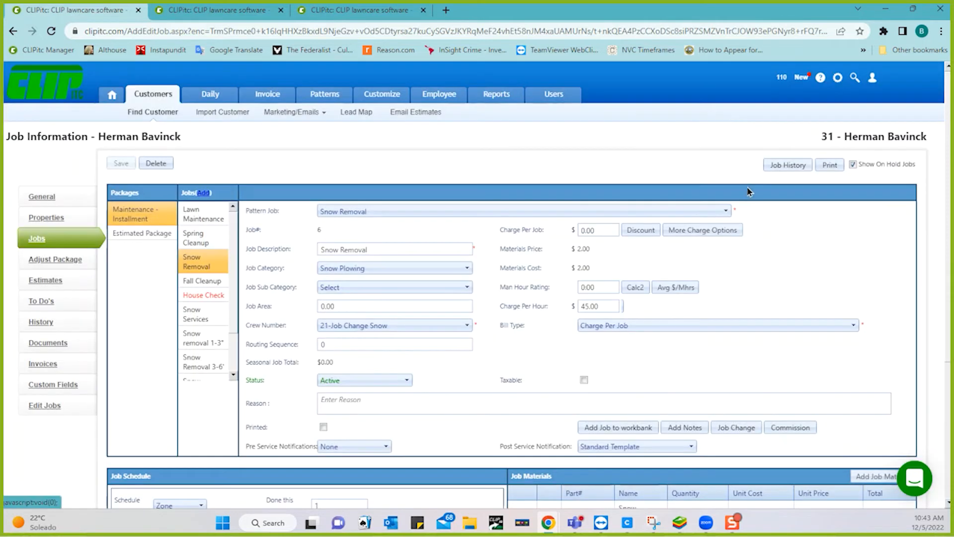
left_click(630, 429)
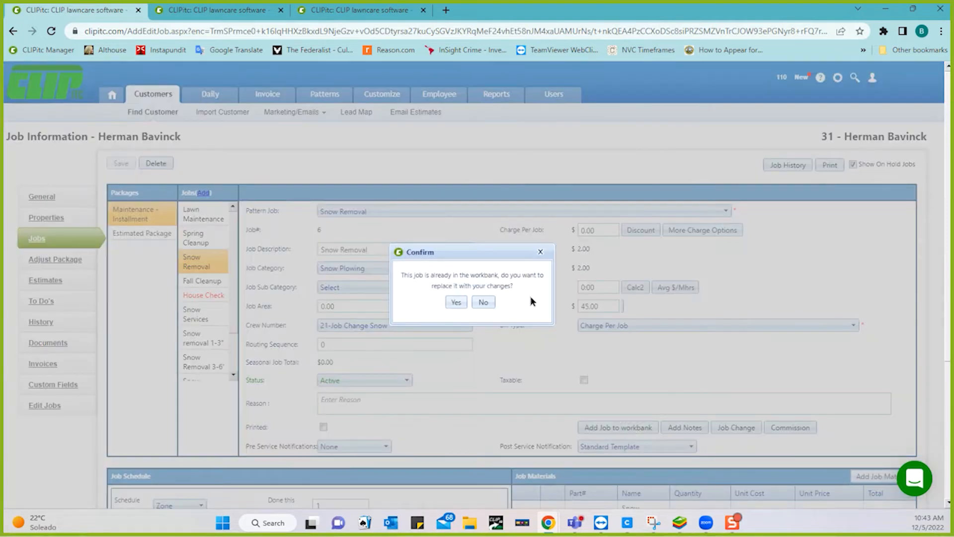
left_click(454, 303)
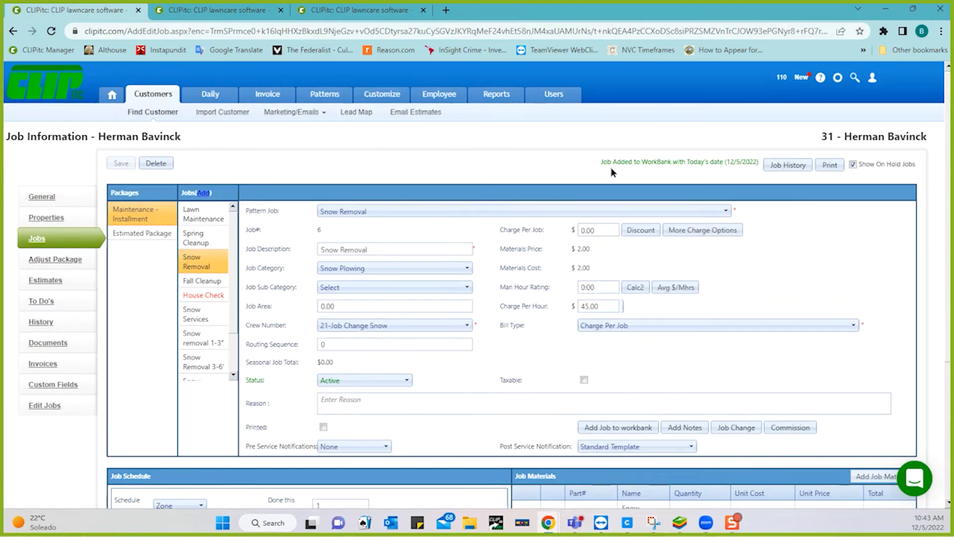
Step: Switch to the browser tab with the daily work and show the Record Work list for crews 21 to 21
left_click(232, 13)
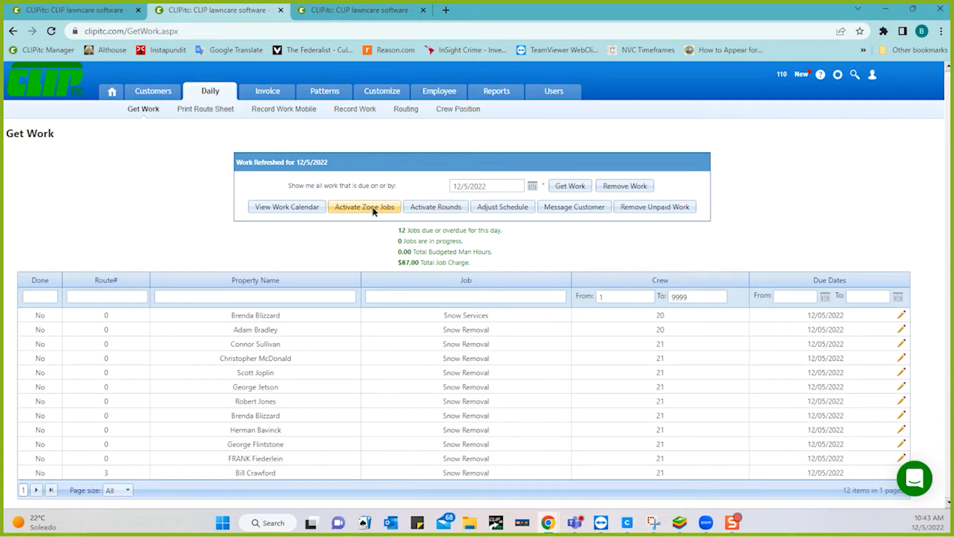
left_click(356, 111)
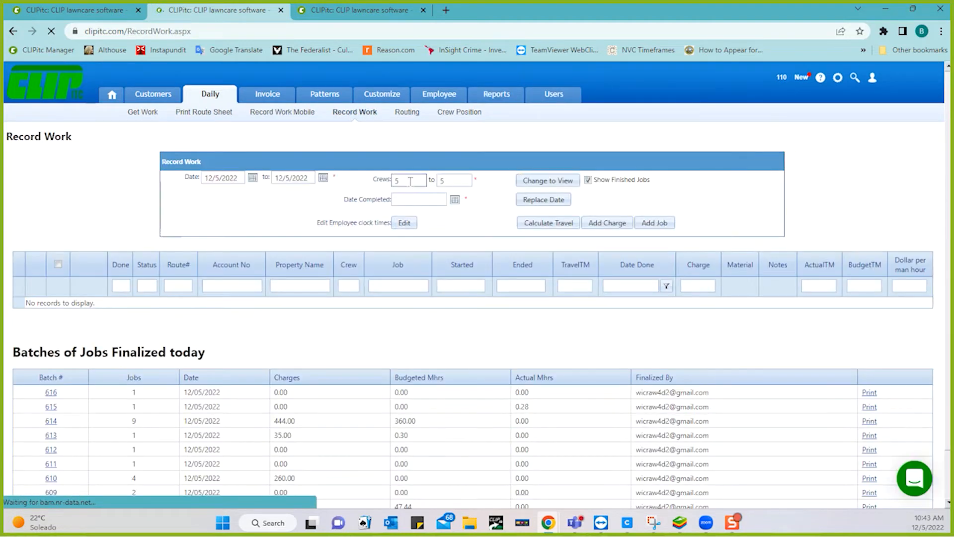
left_click(409, 181)
type("21")
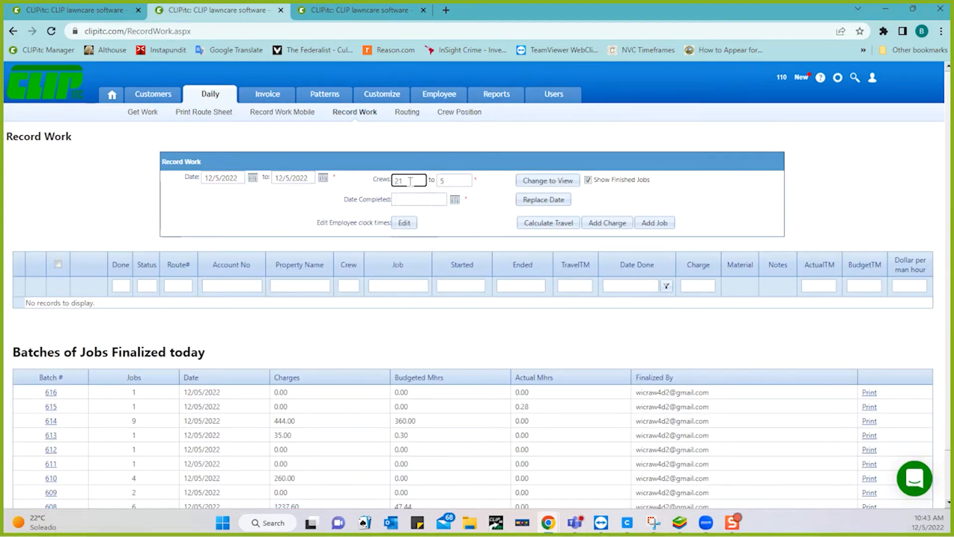
key("Tab")
type("21")
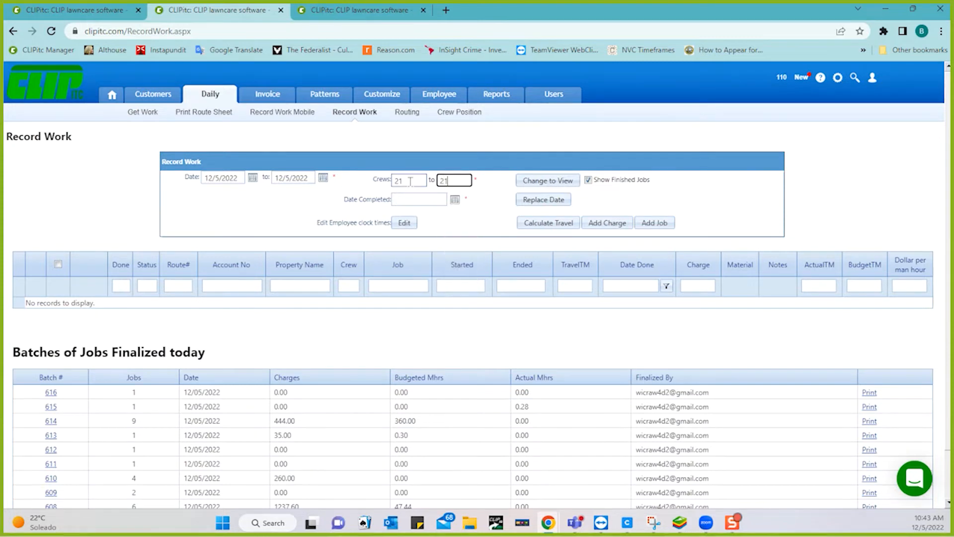
left_click(531, 179)
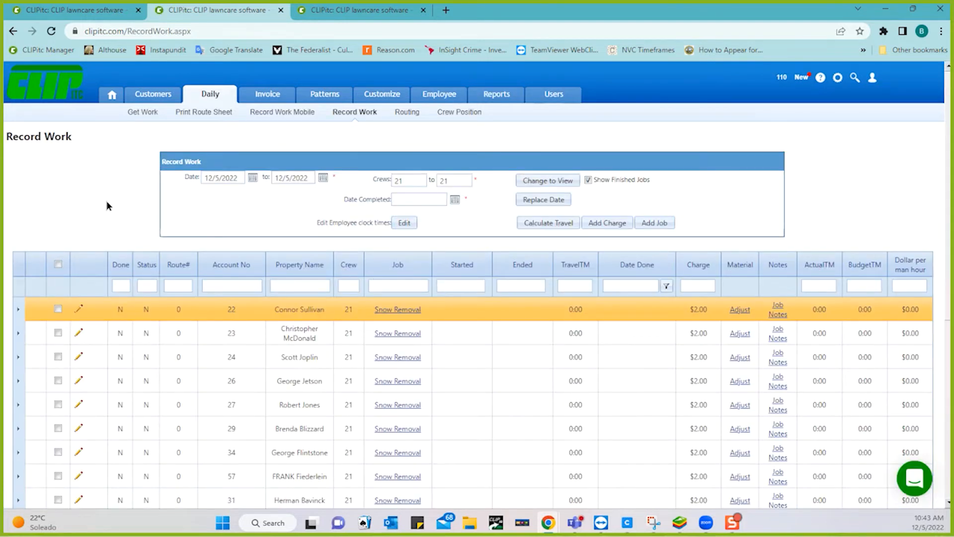
Step: Mark all of crew 21's listed Snow Removal jobs as done and finalize them
scroll(106, 204, "down", 2)
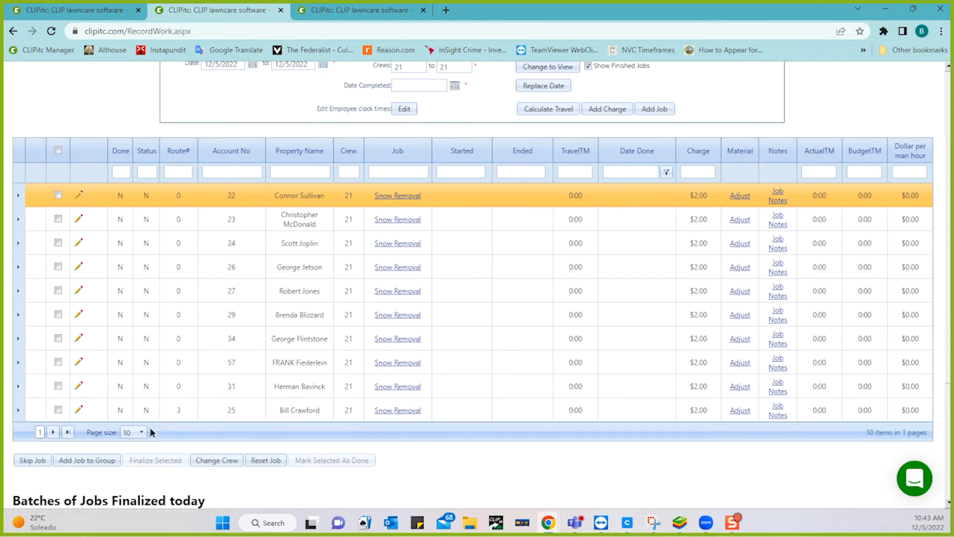
left_click(58, 150)
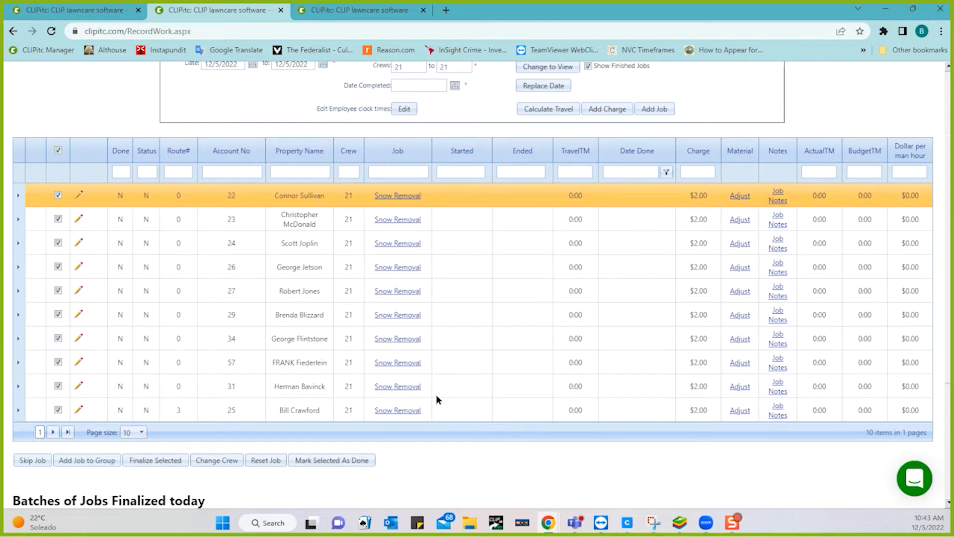
left_click(356, 461)
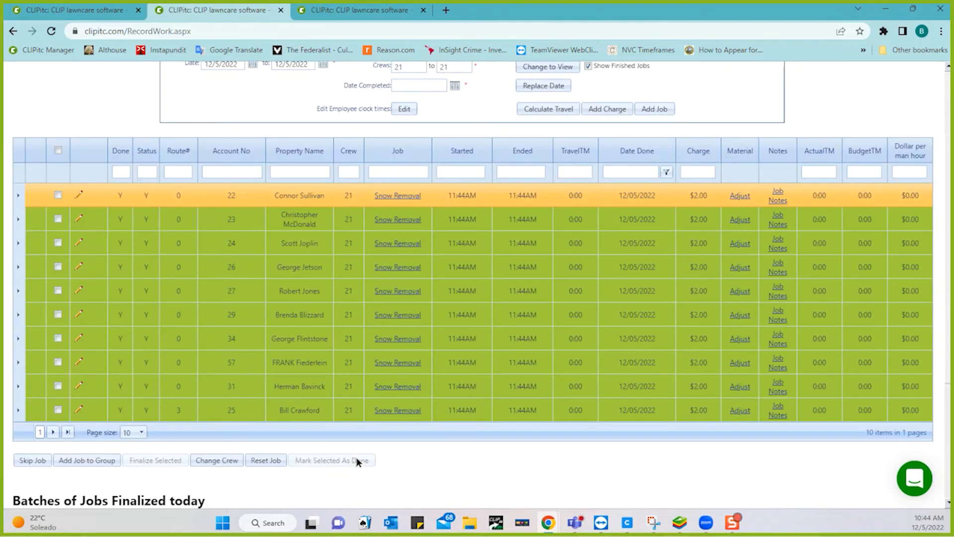
left_click(56, 149)
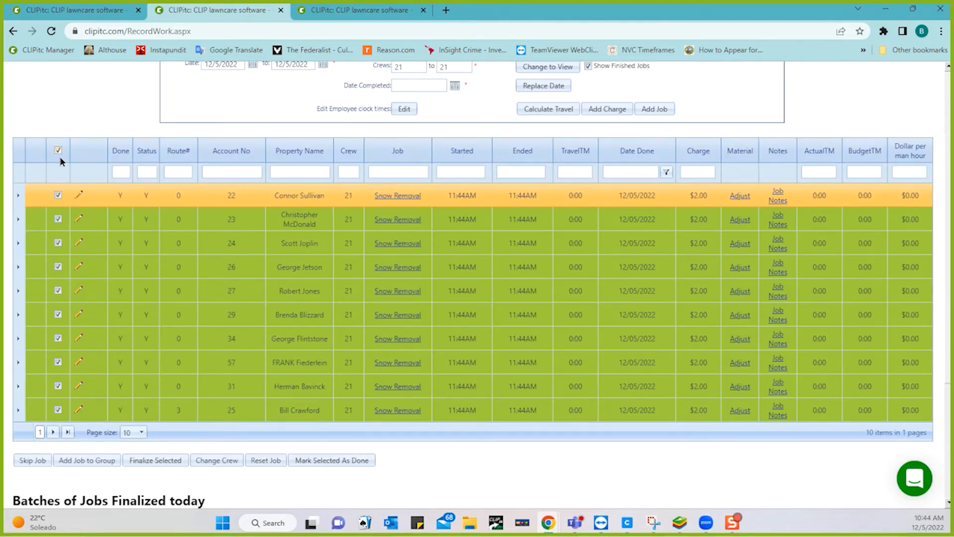
left_click(163, 462)
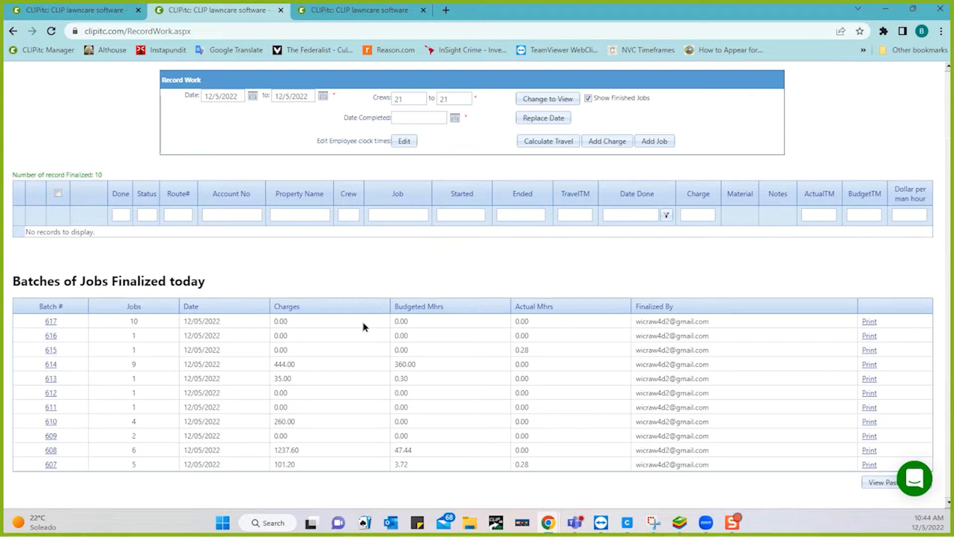
Step: Open the newly finalized batch of crew 21 jobs and apply the Snow Removal 1"-3" job change to it
left_click(51, 321)
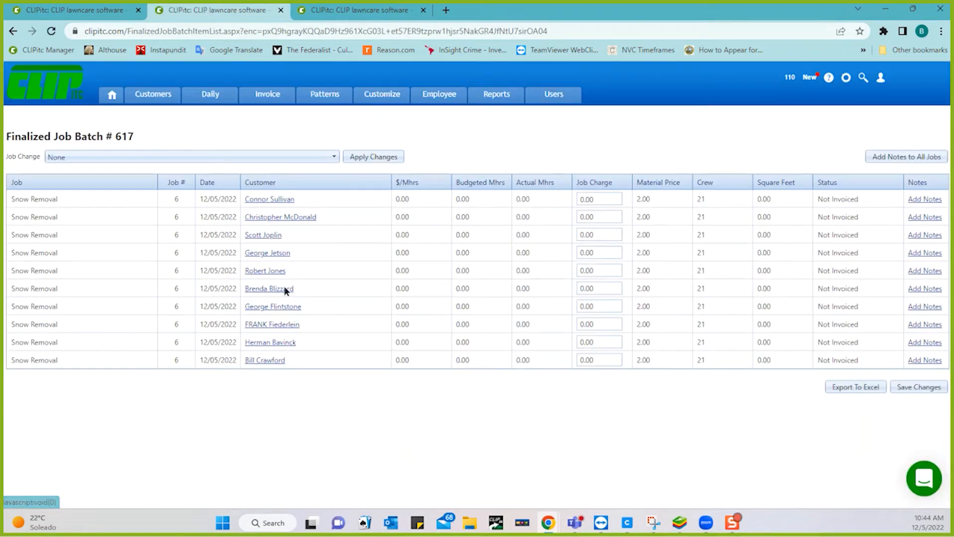
left_click(284, 157)
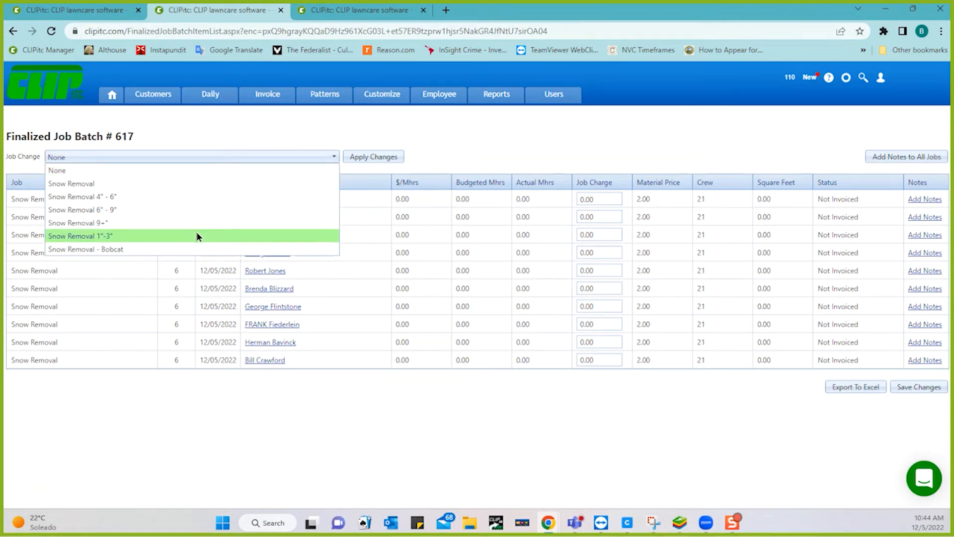
left_click(196, 234)
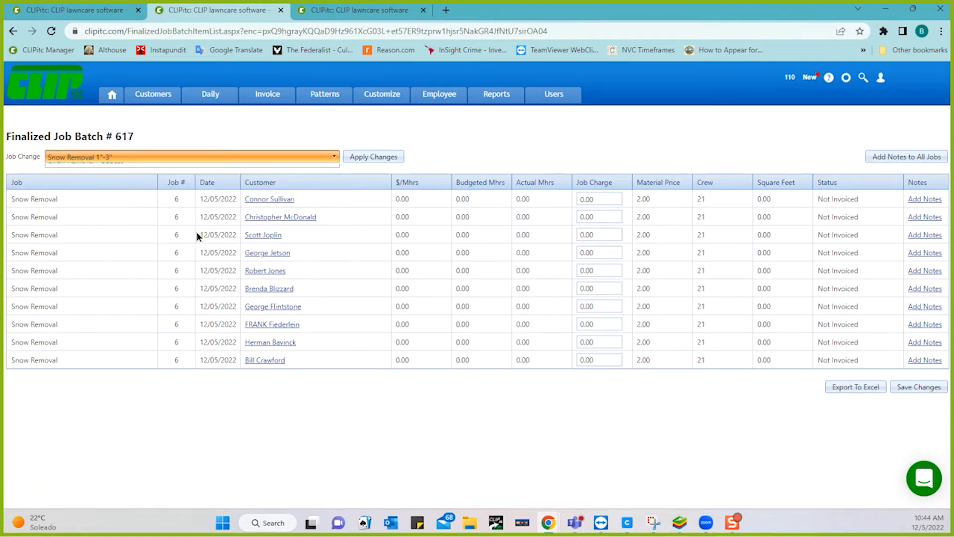
left_click(388, 159)
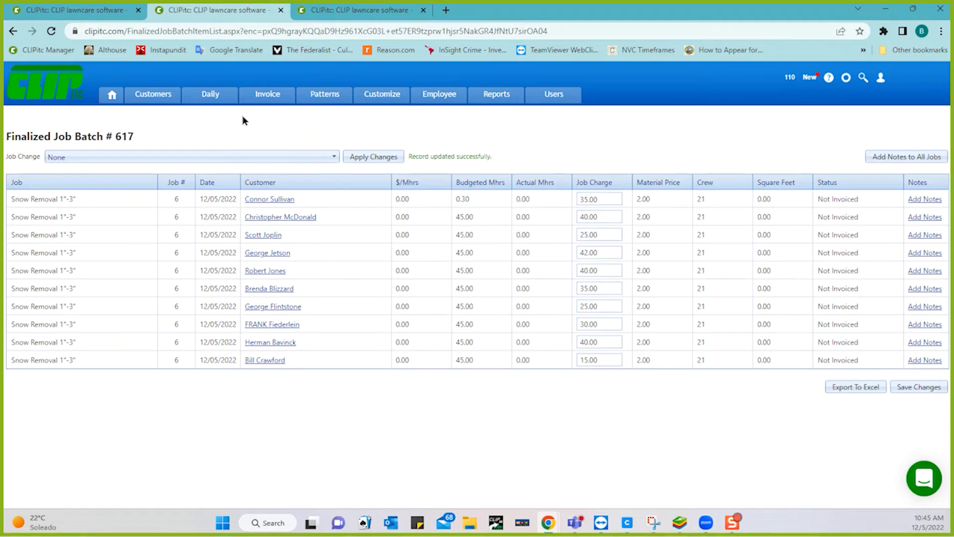
Step: Return to the daily Get Work list and activate the zone jobs for crew 21 - Job Change Snow again
left_click(212, 95)
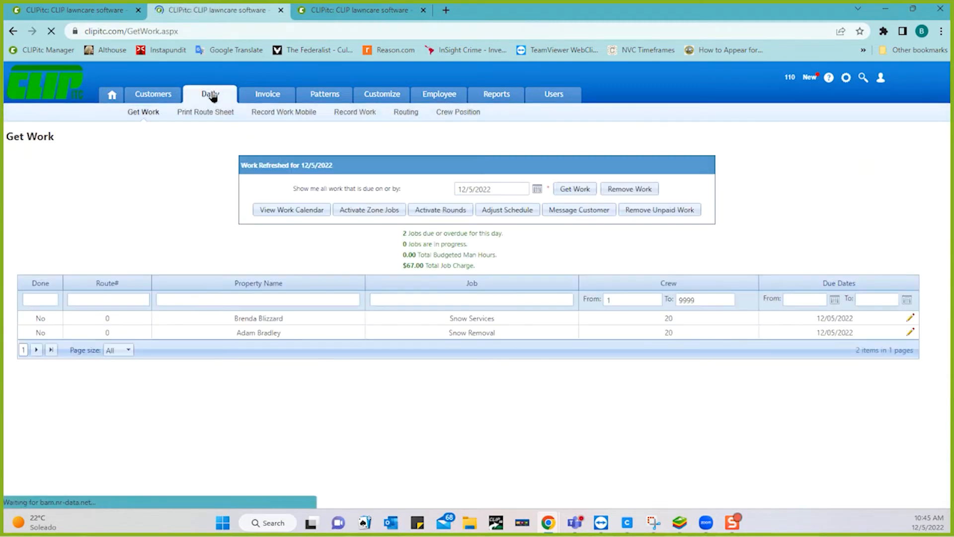
left_click(359, 209)
left_click(454, 248)
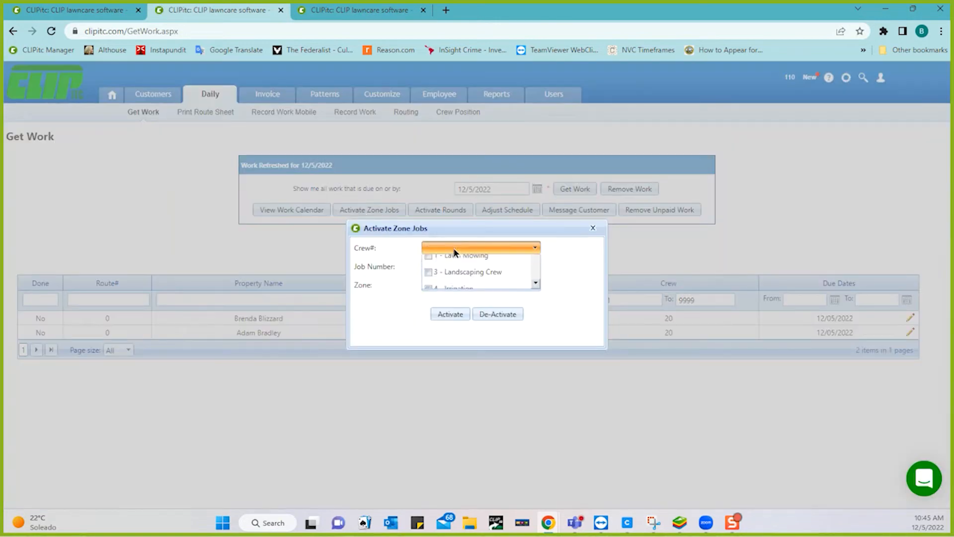
left_click(536, 308)
left_click(536, 309)
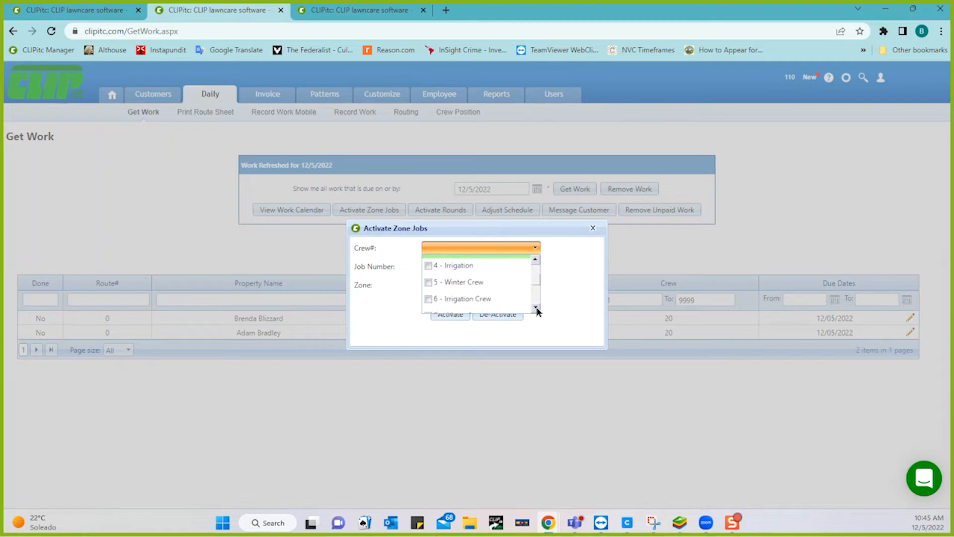
left_click(536, 308)
left_click(536, 309)
left_click(536, 308)
left_click(536, 309)
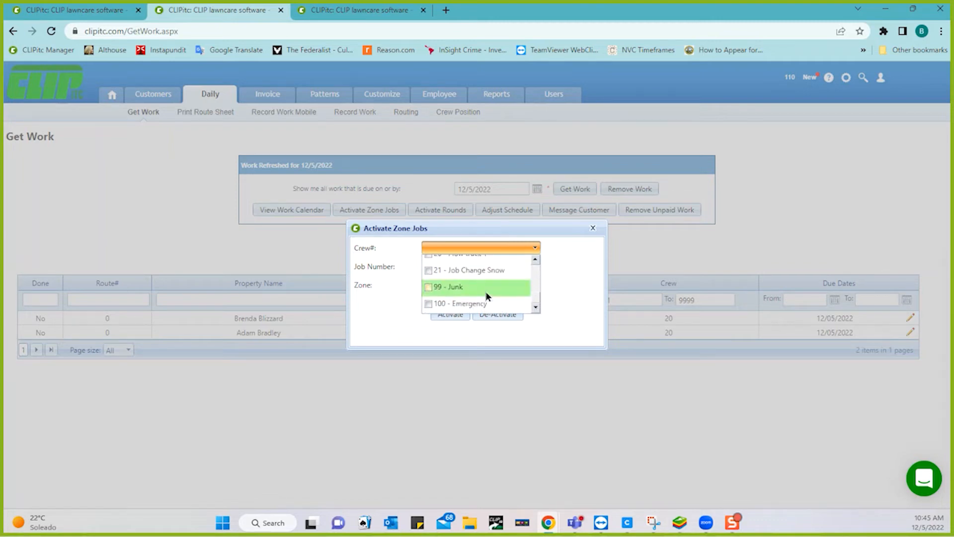
left_click(427, 270)
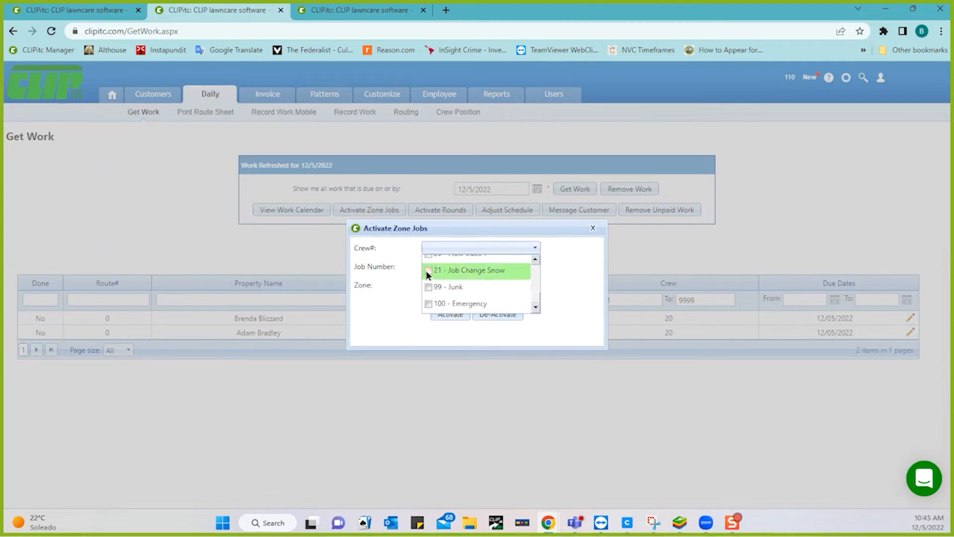
left_click(450, 314)
left_click(450, 315)
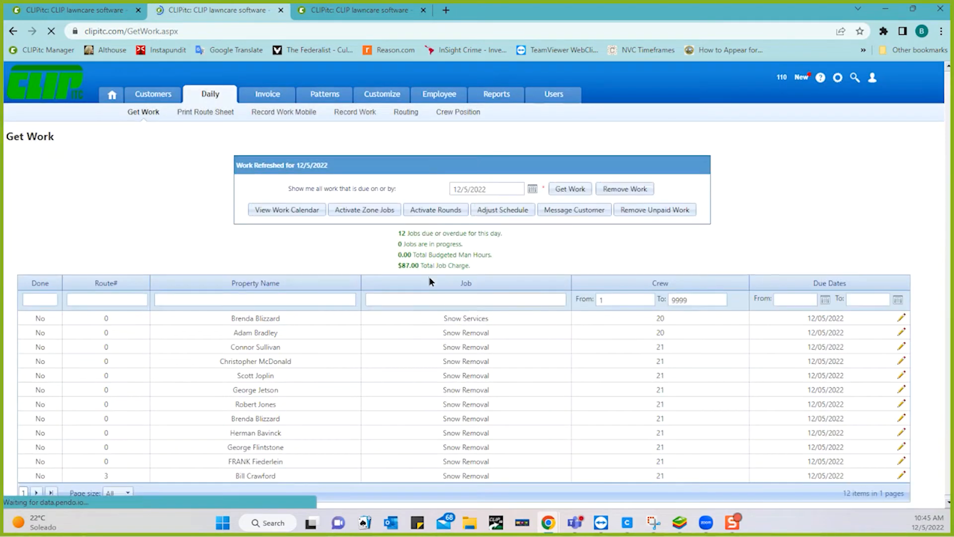
Step: In the Record Work list, mark crew 21's first, second, third and fifth Snow Removal jobs as done and finalize them
left_click(345, 112)
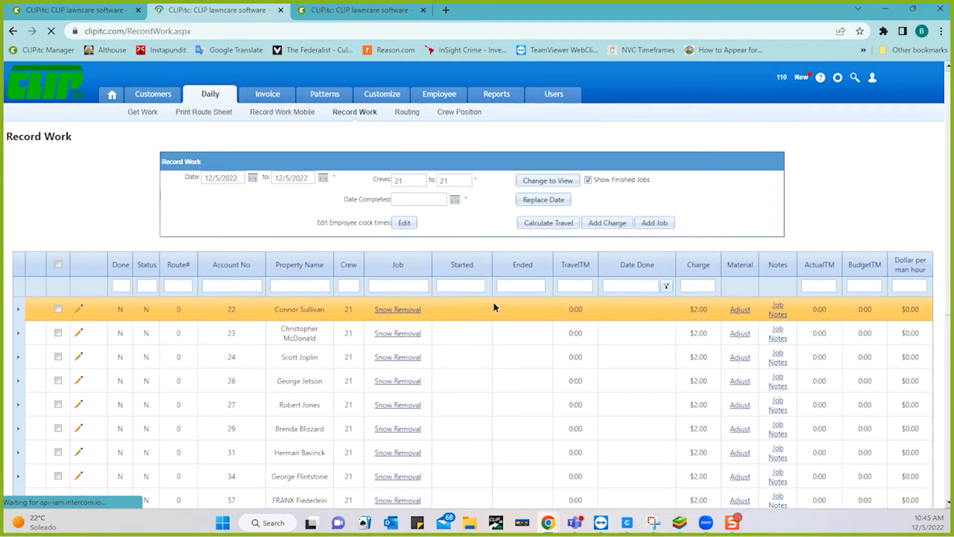
scroll(491, 348, "down", 2)
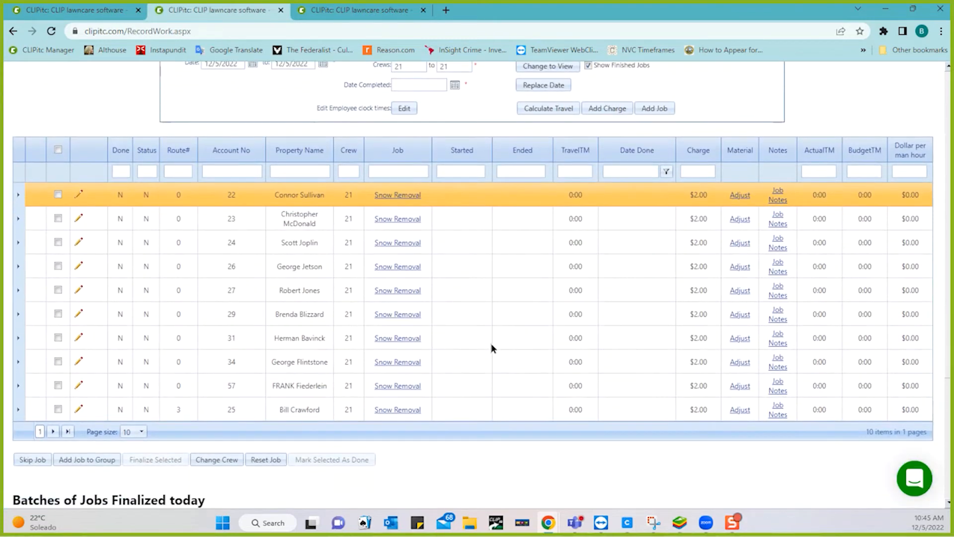
left_click(58, 195)
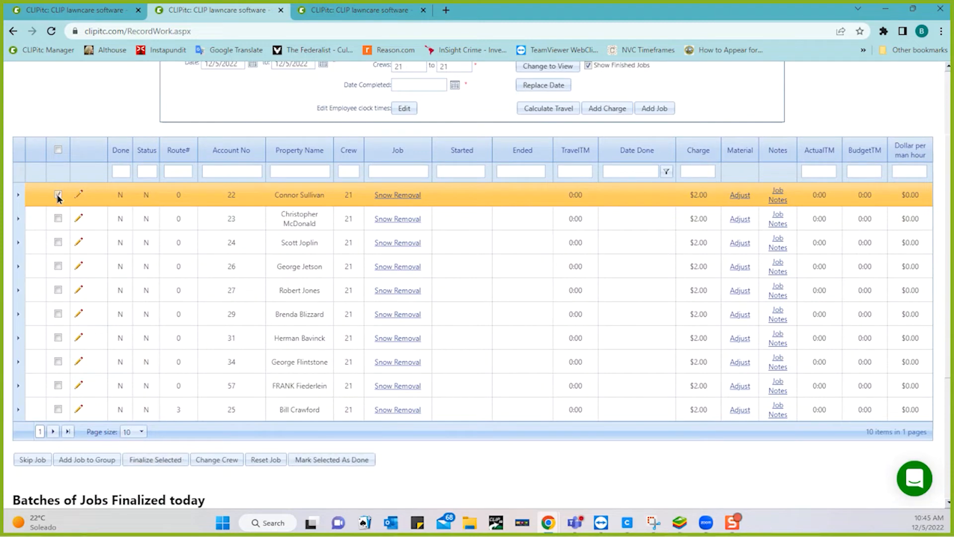
left_click(58, 218)
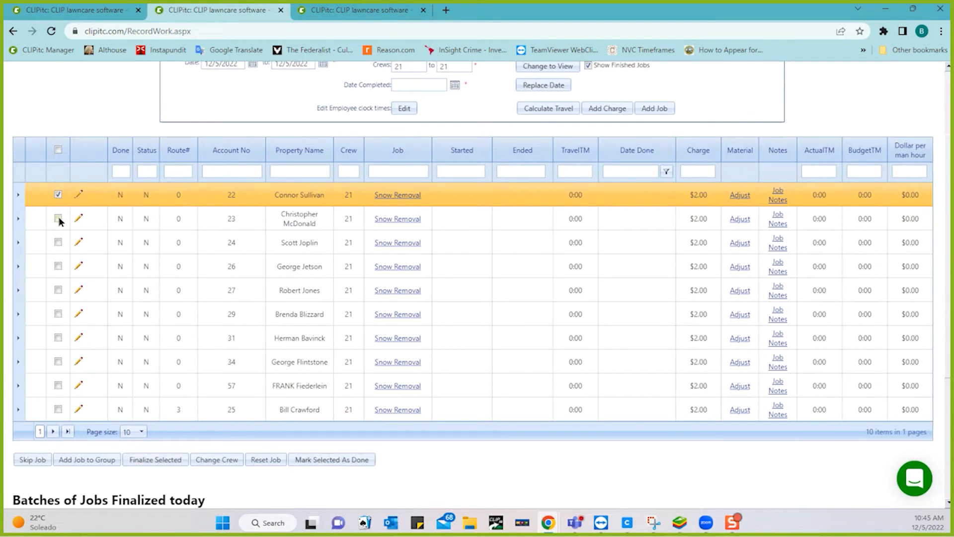
left_click(58, 242)
left_click(58, 290)
left_click(311, 459)
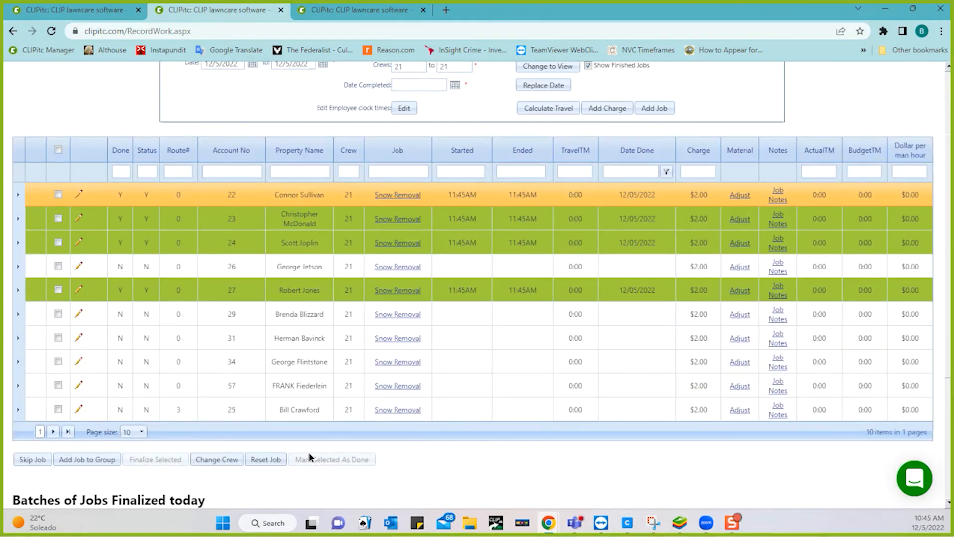
left_click(56, 150)
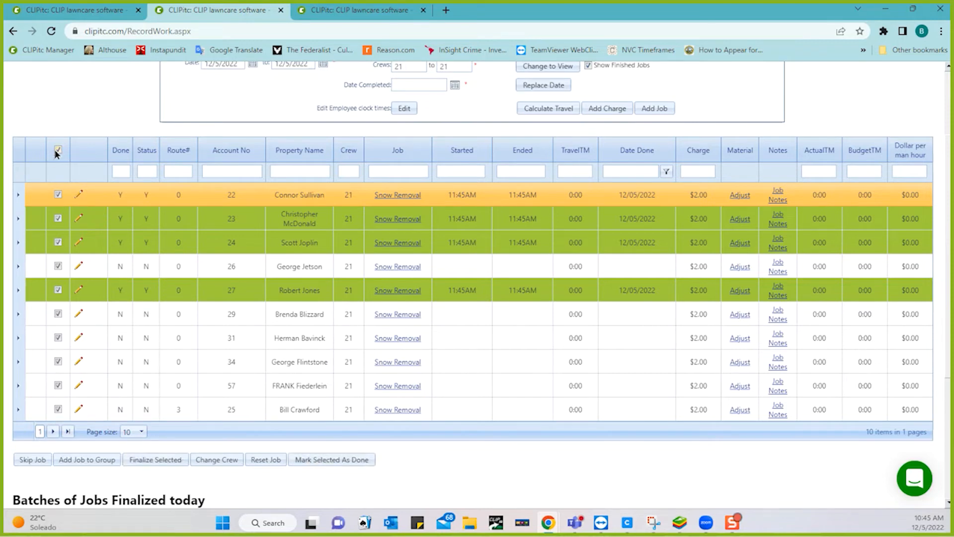
left_click(156, 460)
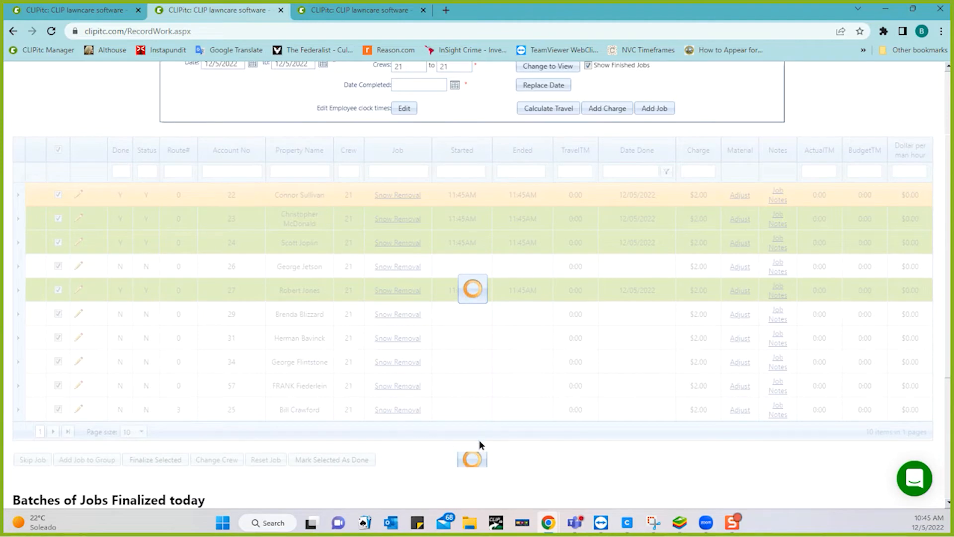
Step: Open the newly finalized batch of four jobs, apply the Snow Removal 1"-3" job change to it and save
scroll(479, 440, "down", 2)
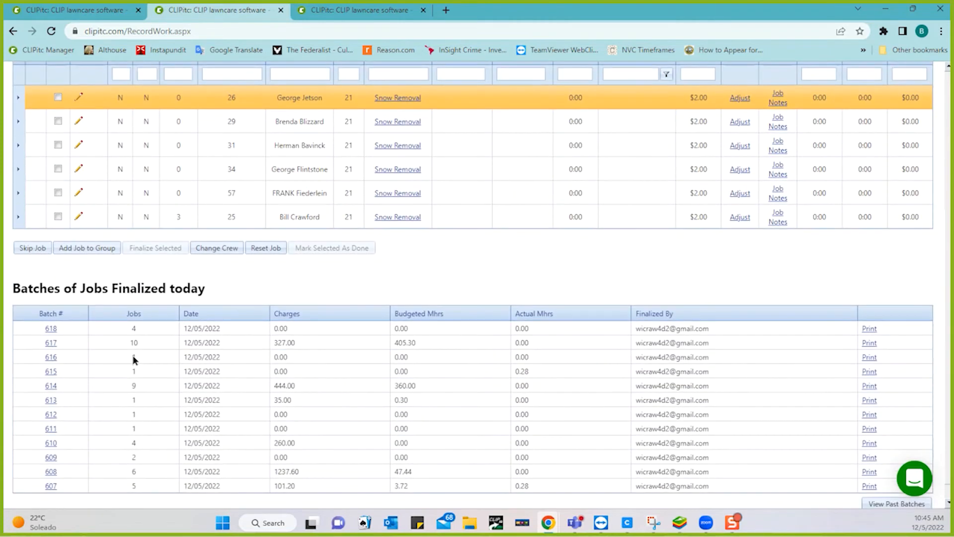
left_click(50, 329)
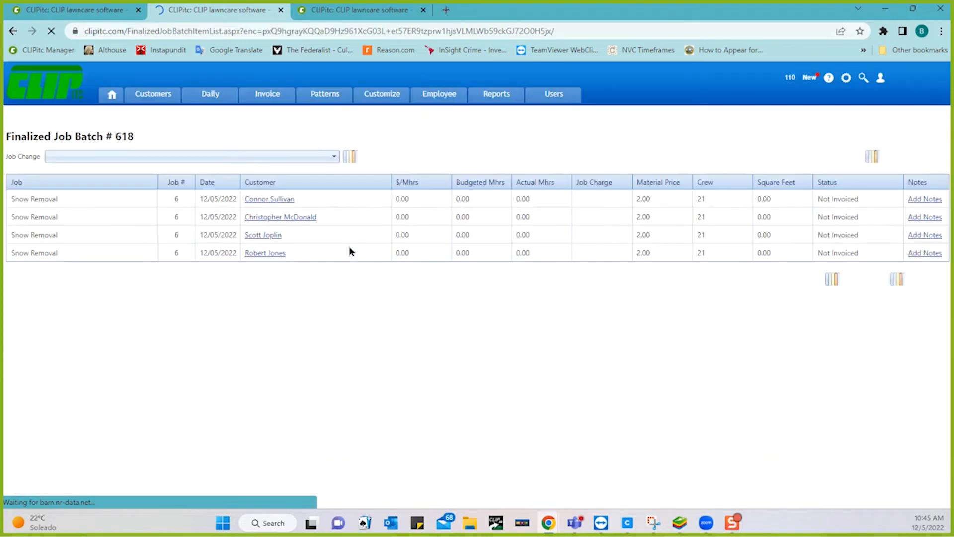
left_click(270, 157)
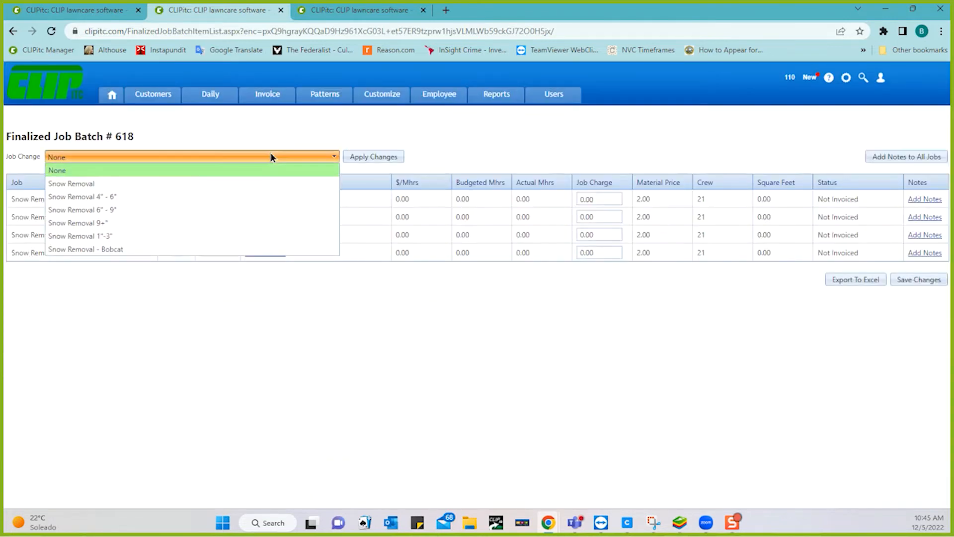
left_click(180, 240)
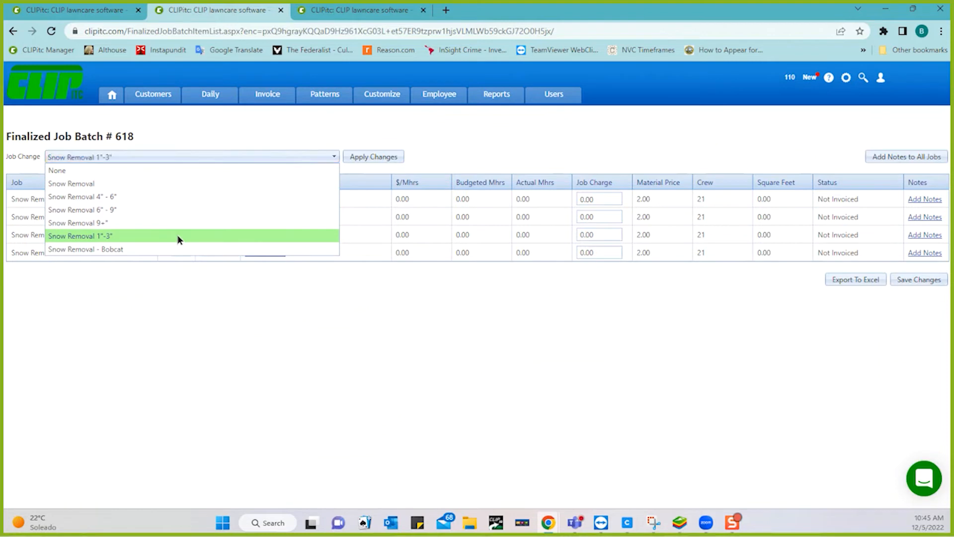
left_click(354, 157)
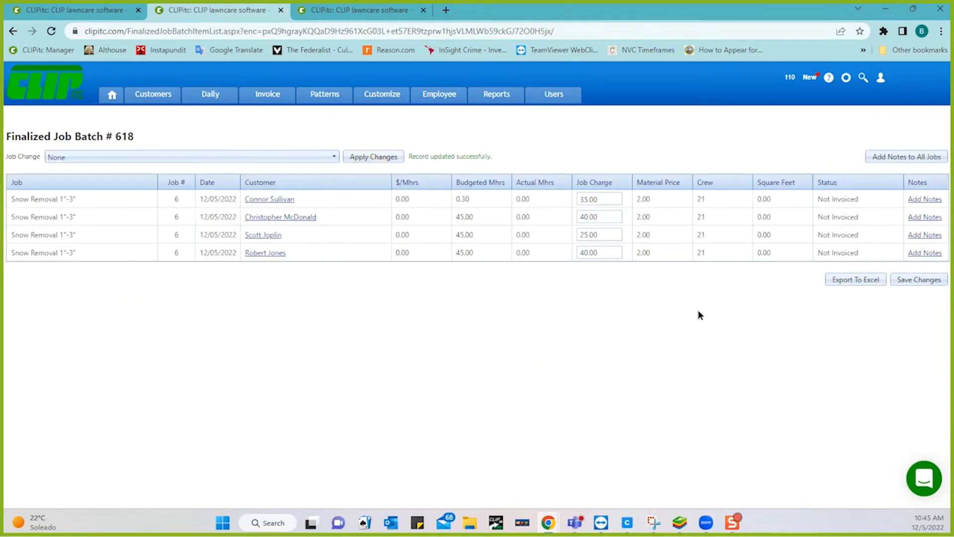
left_click(911, 279)
Step: Return to Record Work, mark all of crew 21's remaining jobs except the third one as done and finalize them
mouse_move(323, 97)
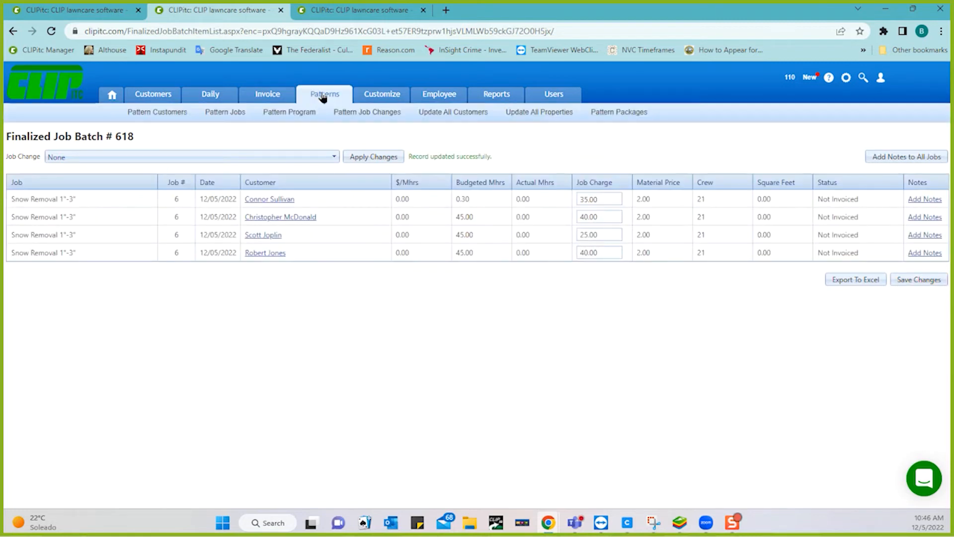
mouse_move(213, 99)
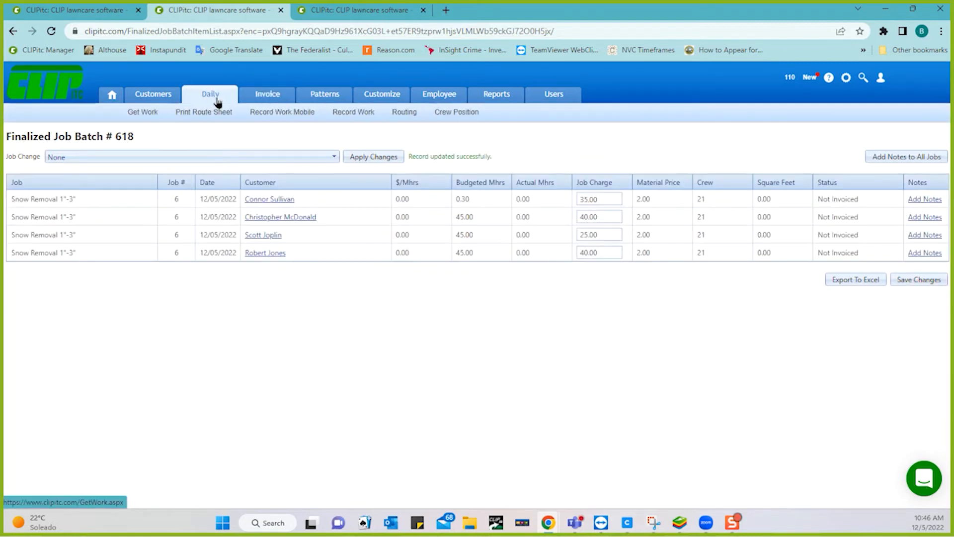
left_click(337, 117)
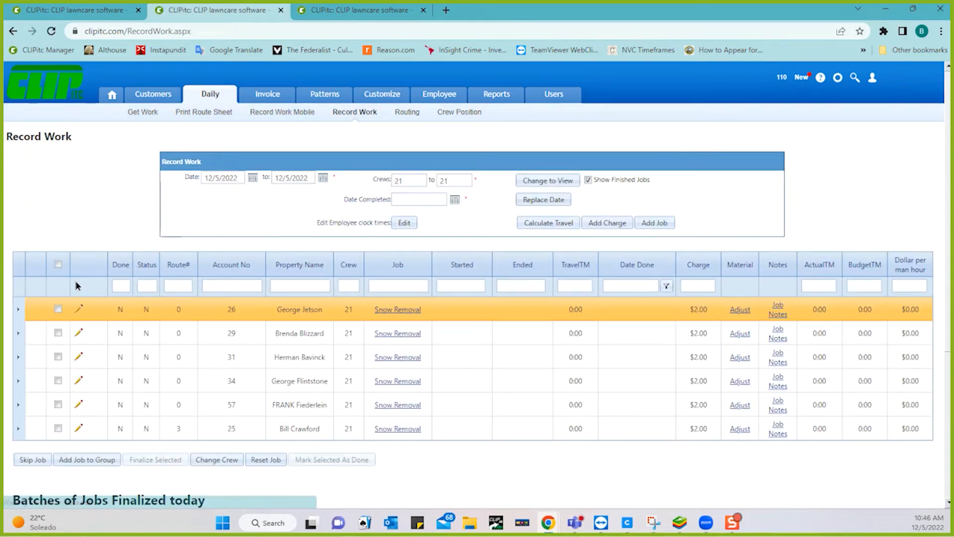
left_click(58, 263)
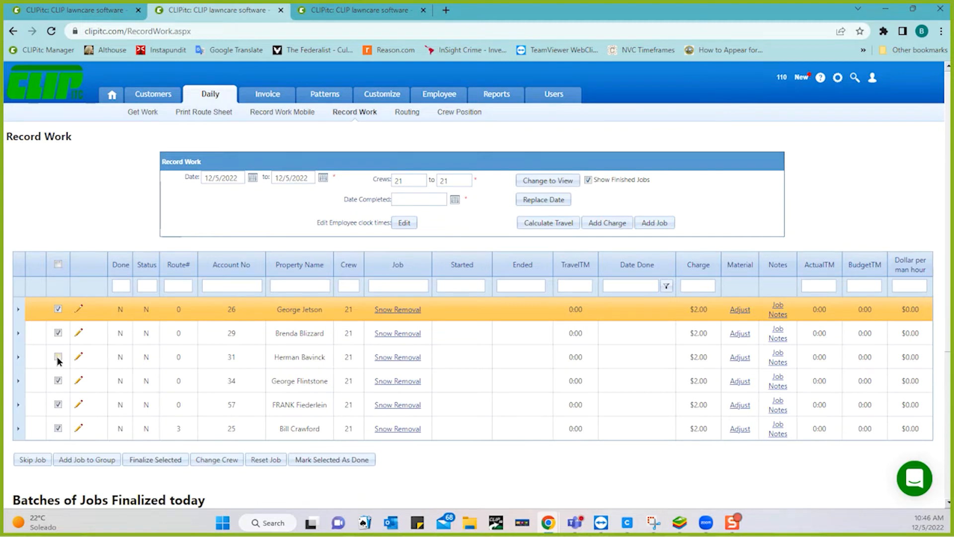
left_click(310, 460)
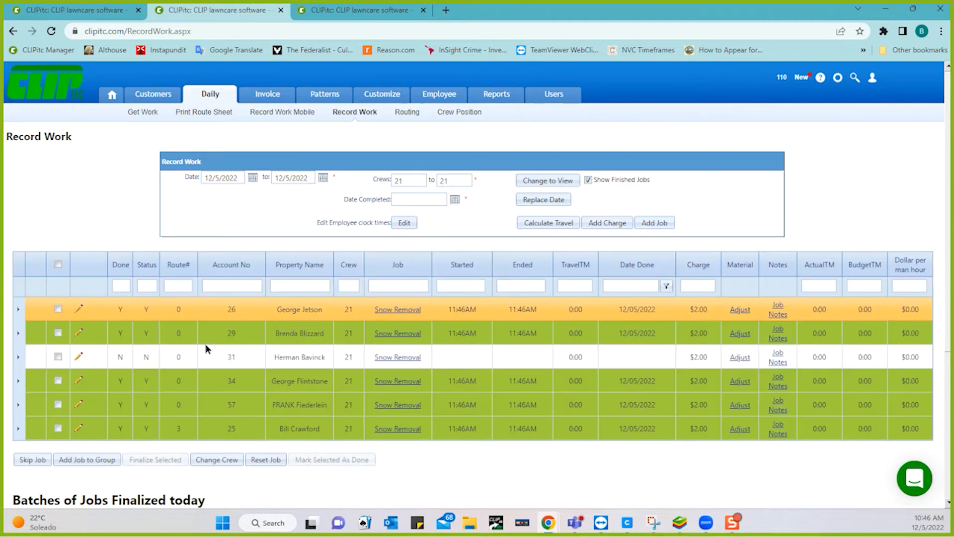
left_click(57, 264)
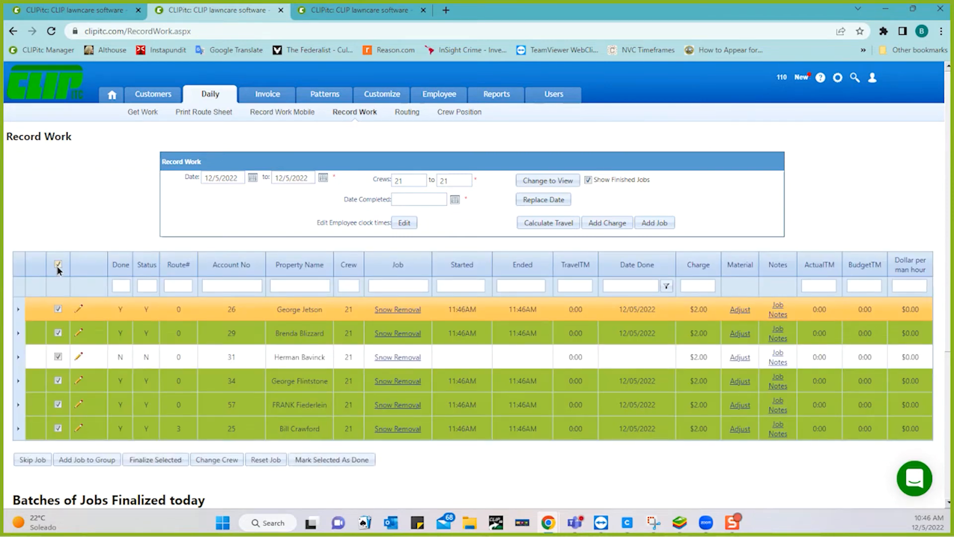
left_click(155, 459)
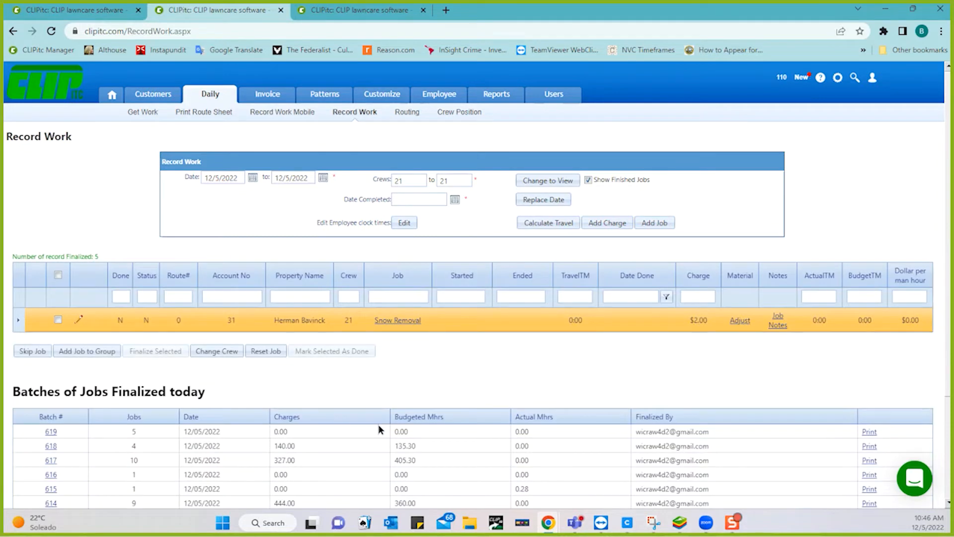
Step: Open the newly finalized batch of five jobs, apply the Snow Removal 4" - 6" job change and save
scroll(380, 429, "down", 1)
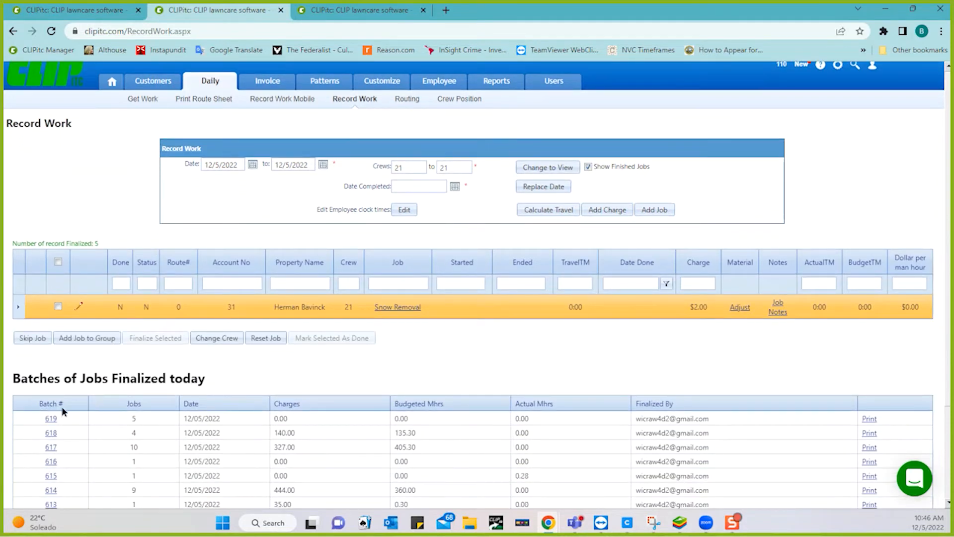
left_click(268, 338)
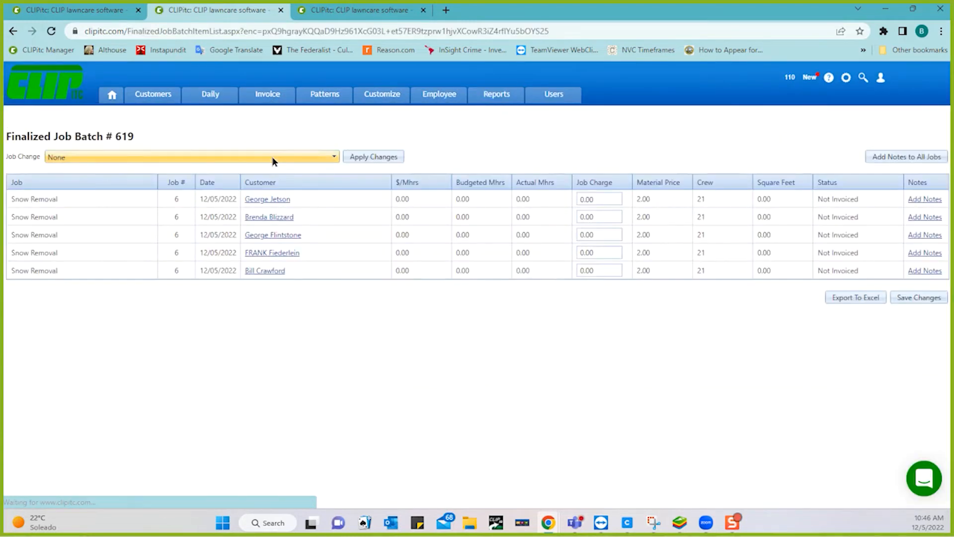
left_click(272, 158)
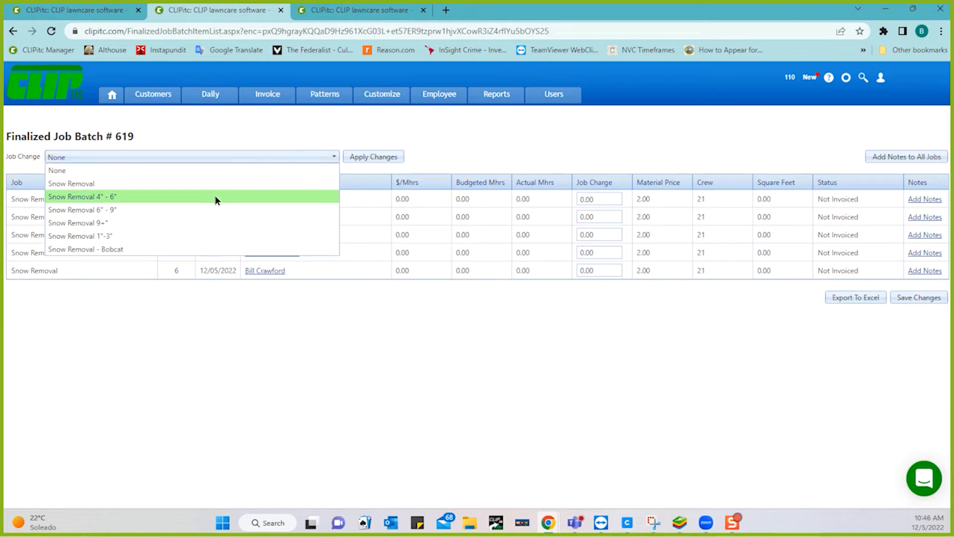
left_click(216, 197)
left_click(382, 156)
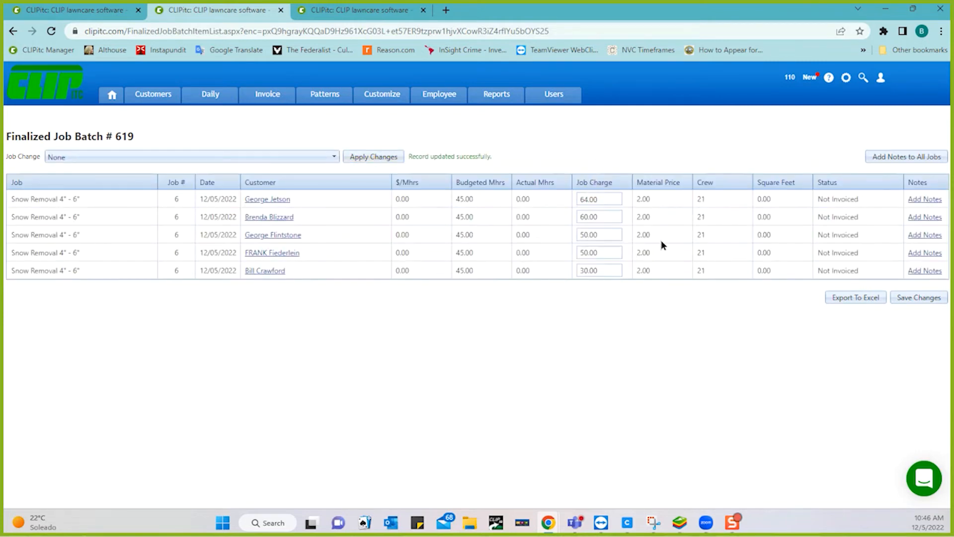
left_click(907, 299)
Step: Return to the daily Get Work list and activate the zone jobs for crew 5 - Winter Crew
left_click(213, 97)
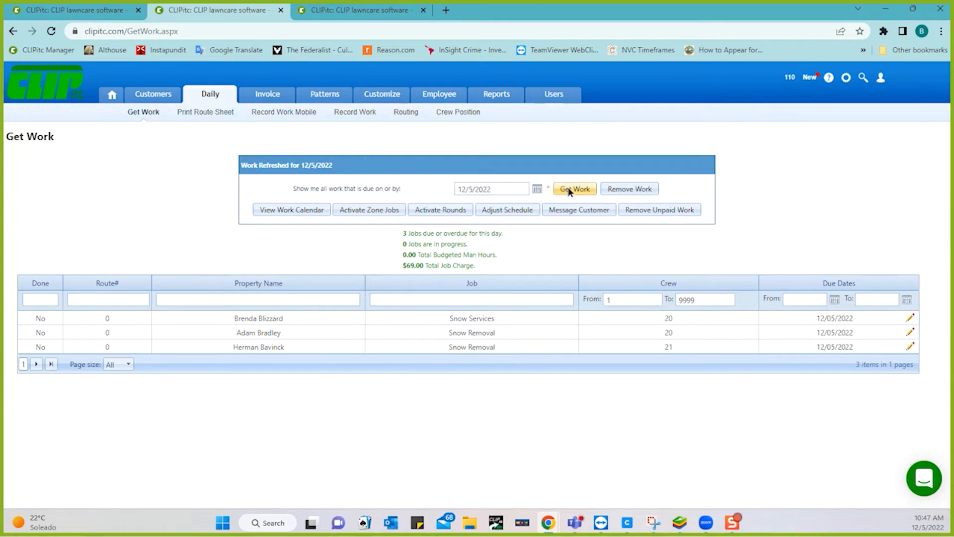
left_click(371, 211)
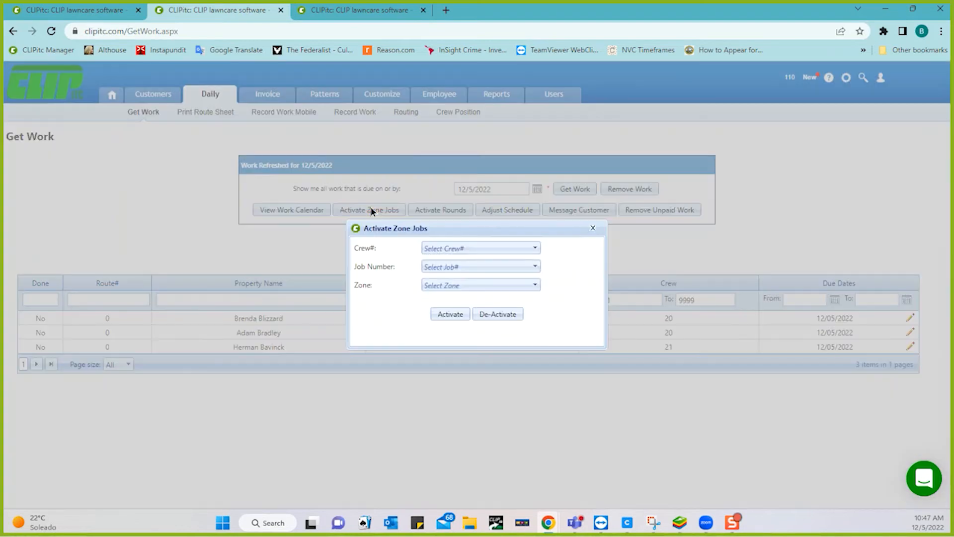
left_click(461, 251)
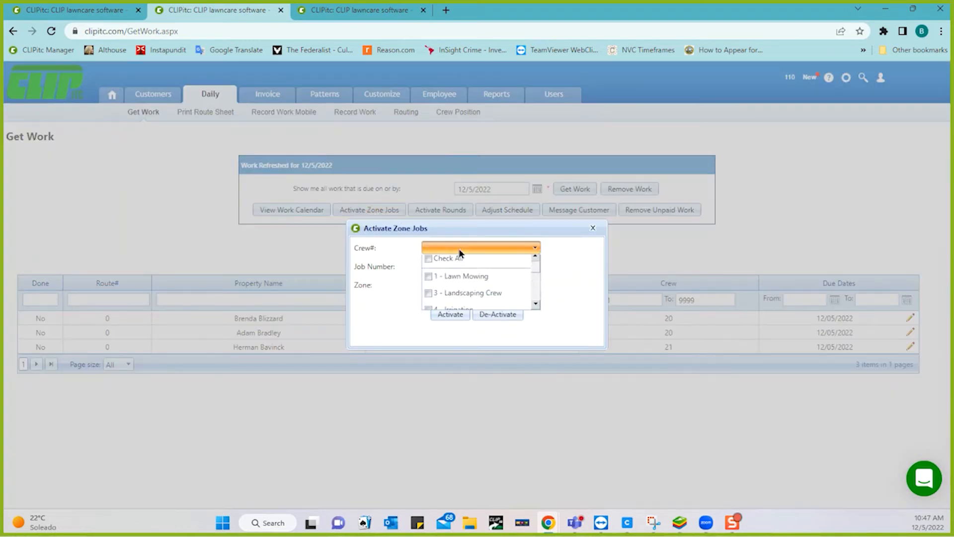
left_click(534, 308)
left_click(534, 308)
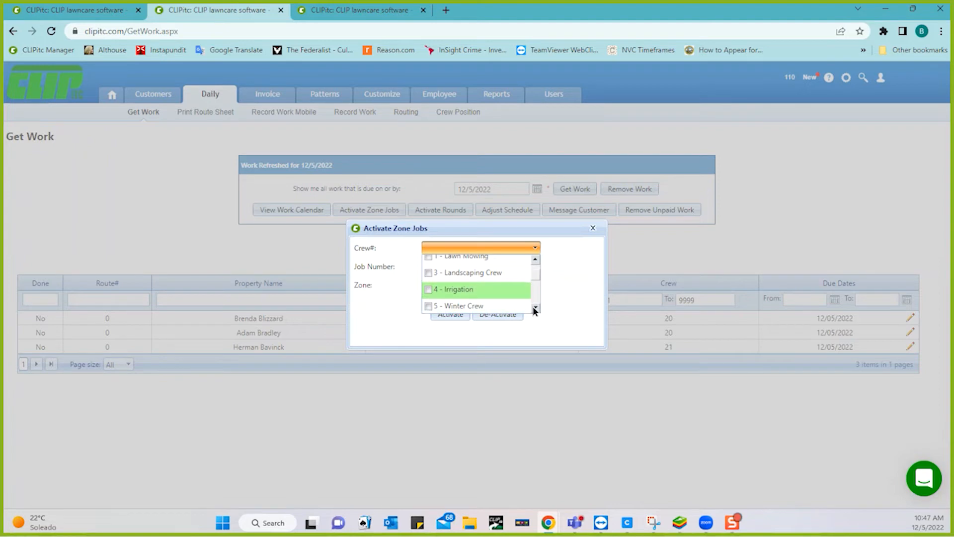
left_click(429, 306)
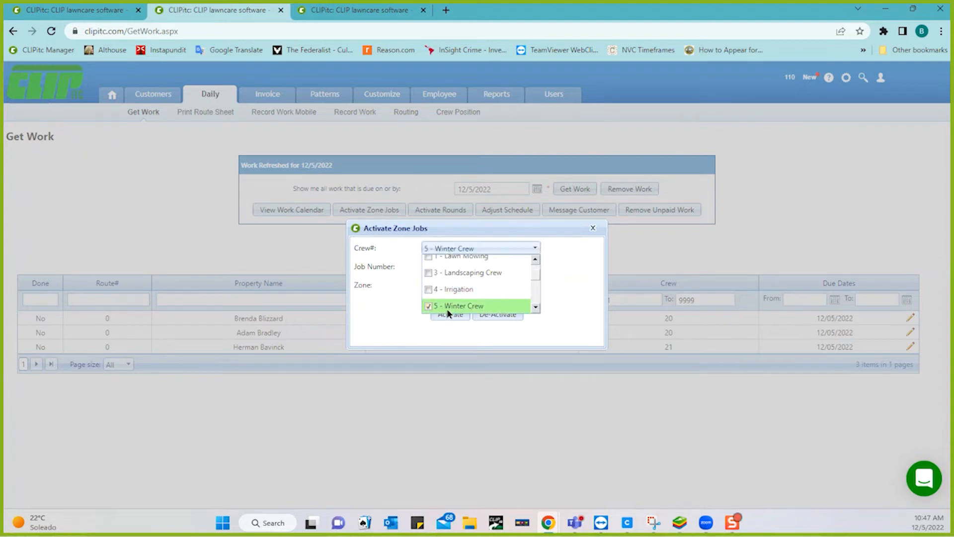
left_click(445, 332)
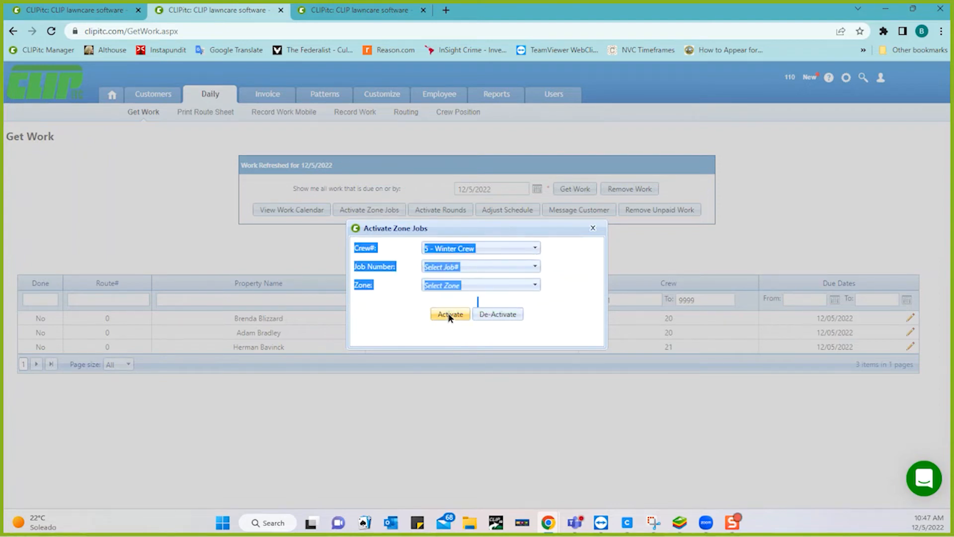
left_click(448, 313)
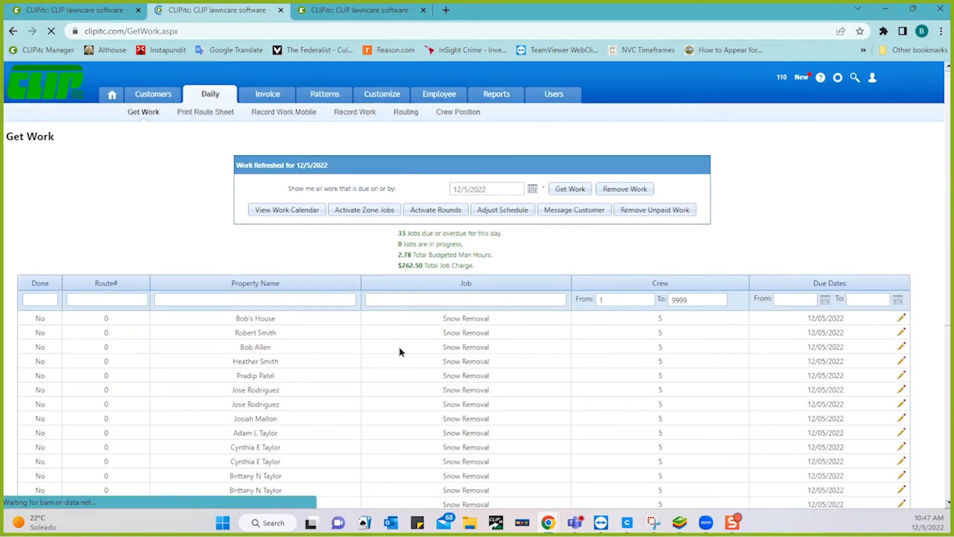
scroll(399, 347, "up", 2)
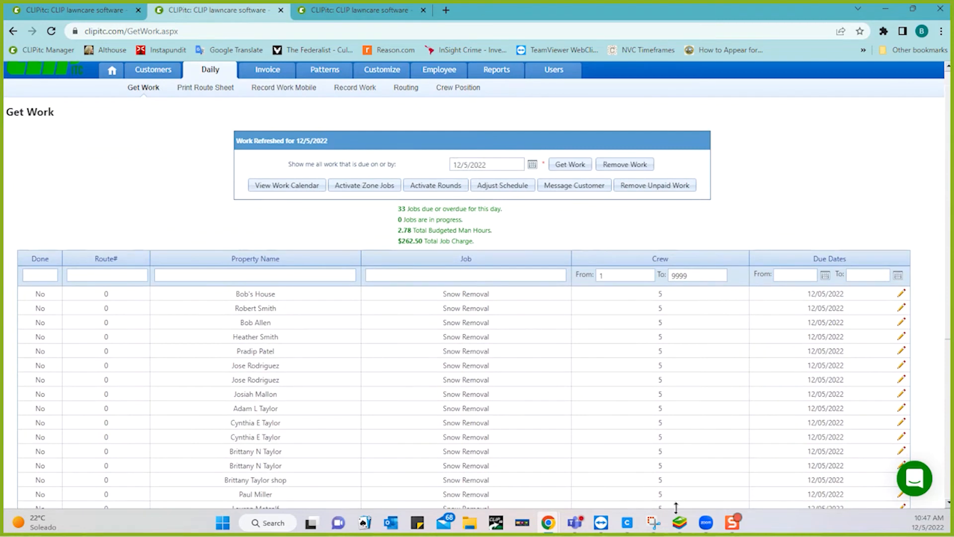
Step: Switch to the crew app in BlueStacks and open the third Snow Removal job in crew 5's scheduled job list
left_click(684, 532)
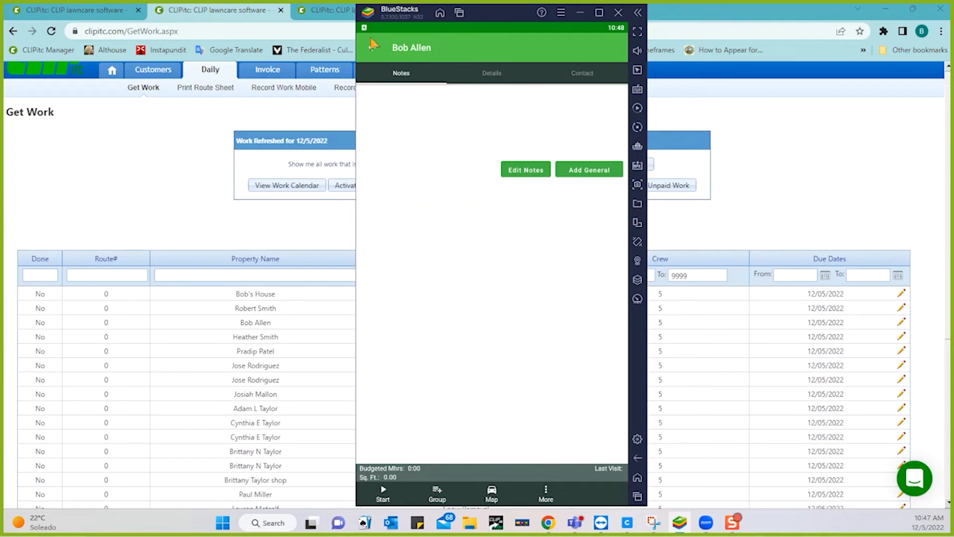
left_click(373, 49)
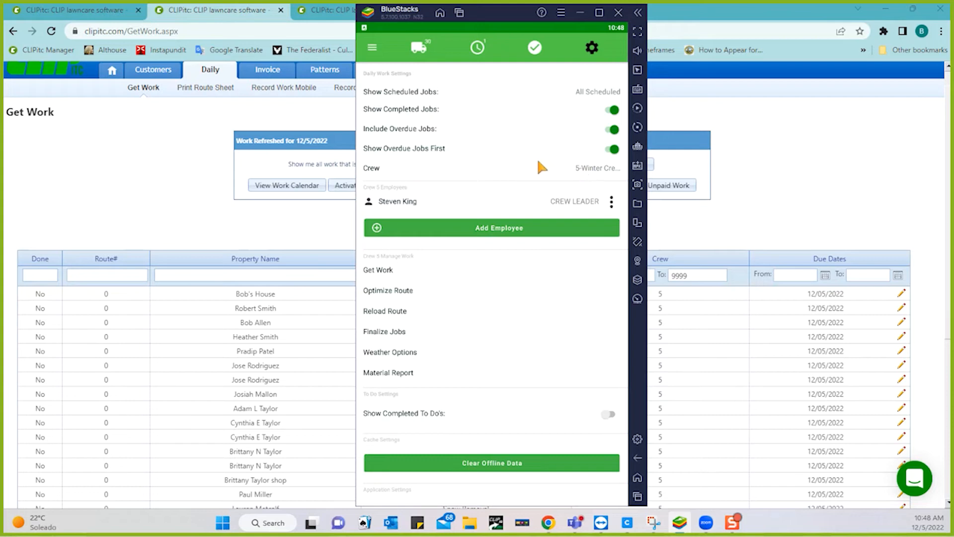
left_click(418, 48)
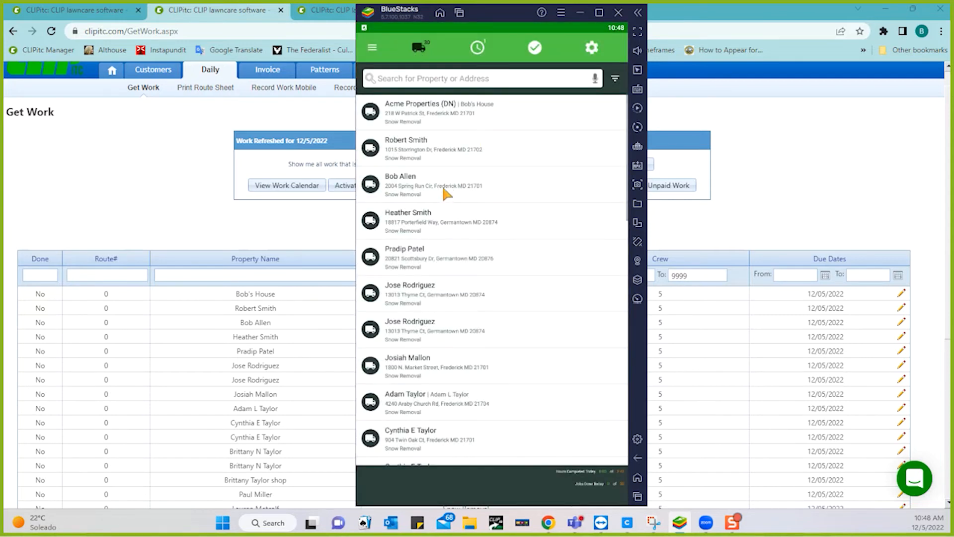
left_click(442, 186)
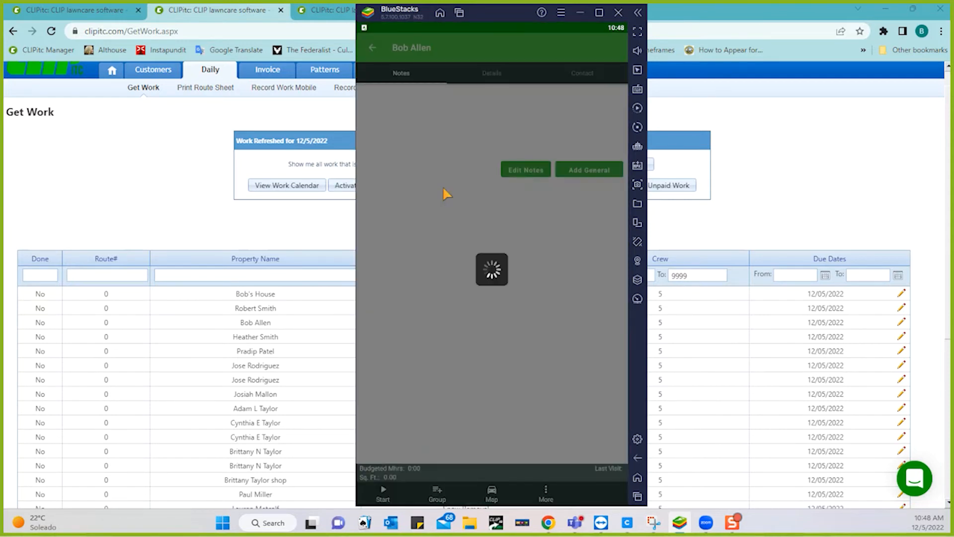
Step: Start the open Snow Removal job and save the details of its Snow 3-6" material with a quantity of 1.00
left_click(383, 493)
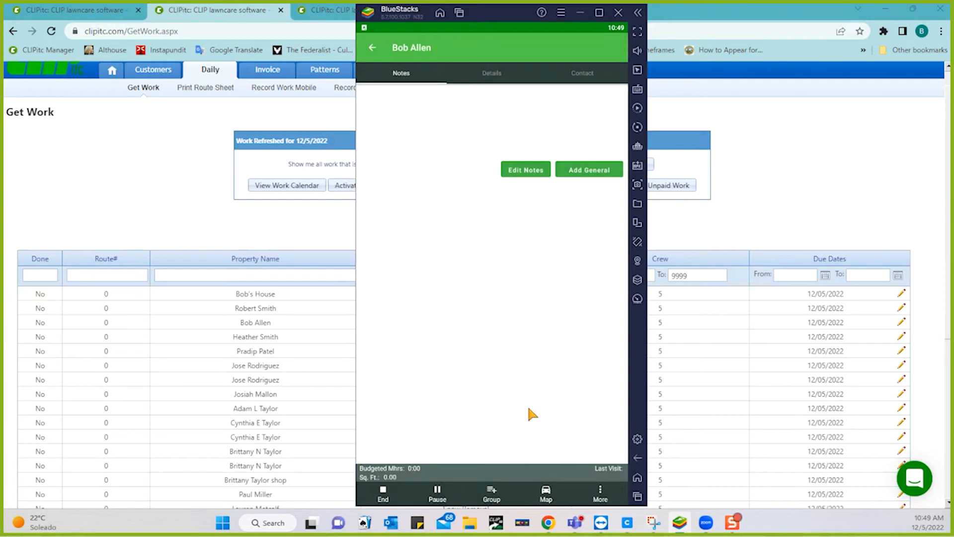
left_click(600, 494)
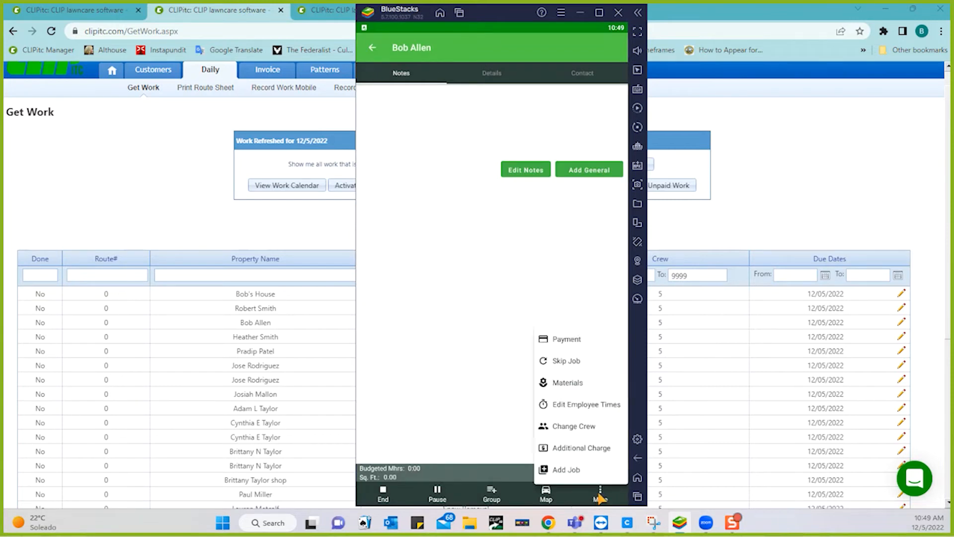
left_click(569, 383)
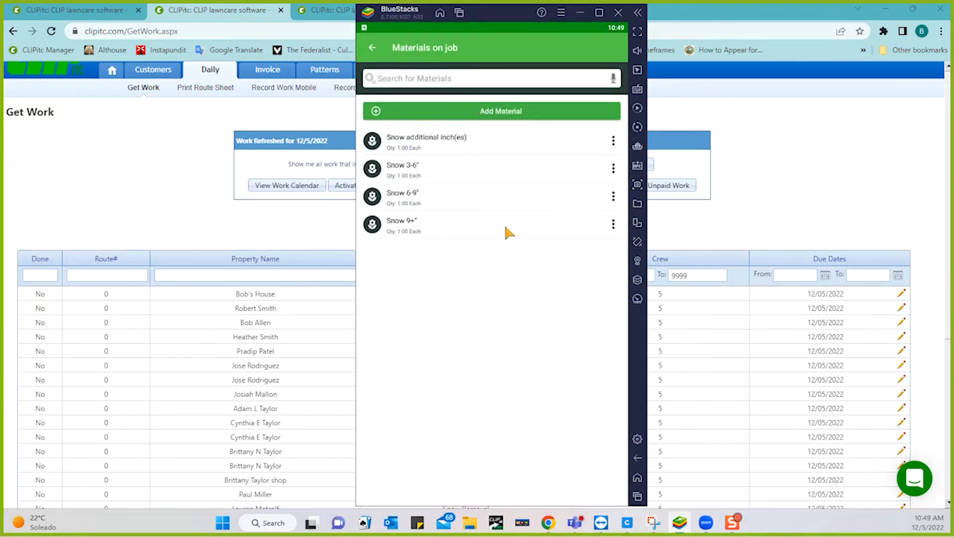
left_click(614, 168)
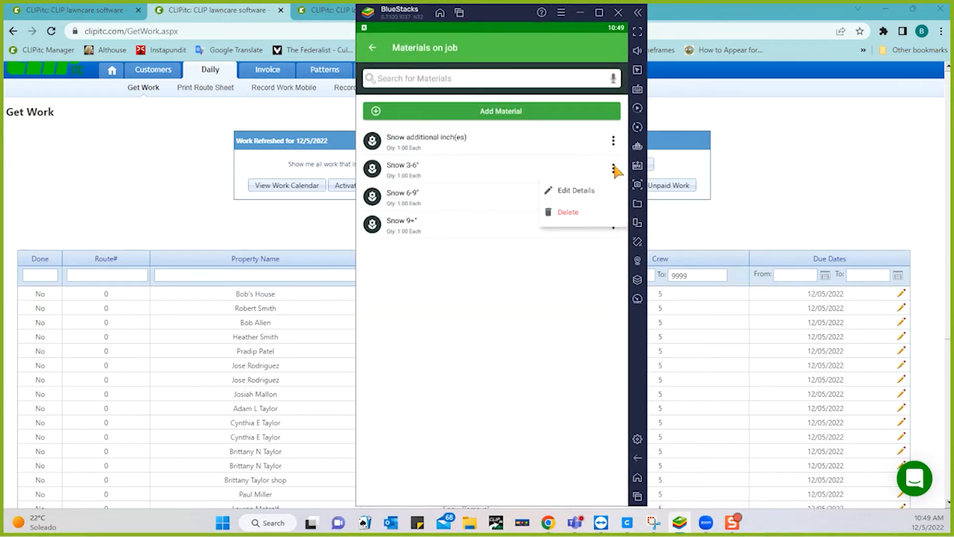
left_click(577, 192)
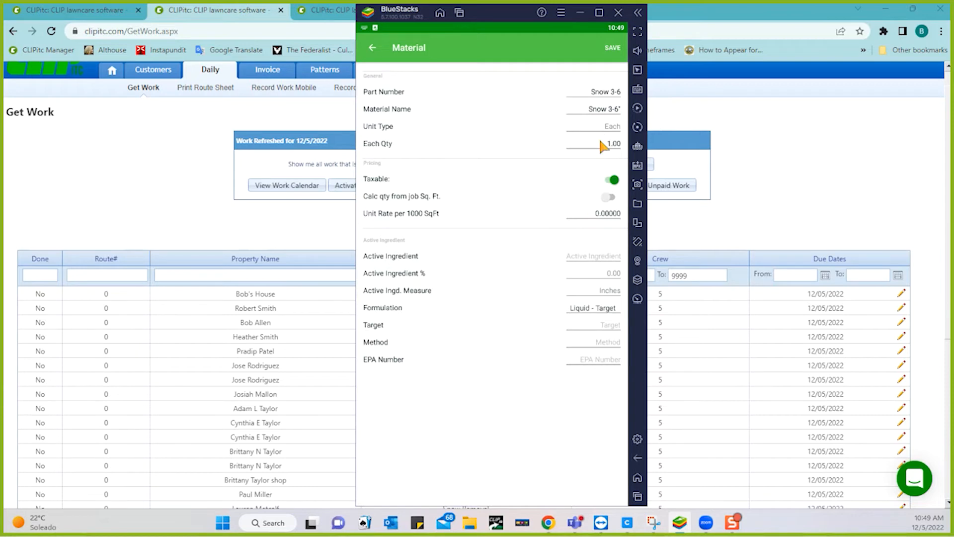
left_click(614, 48)
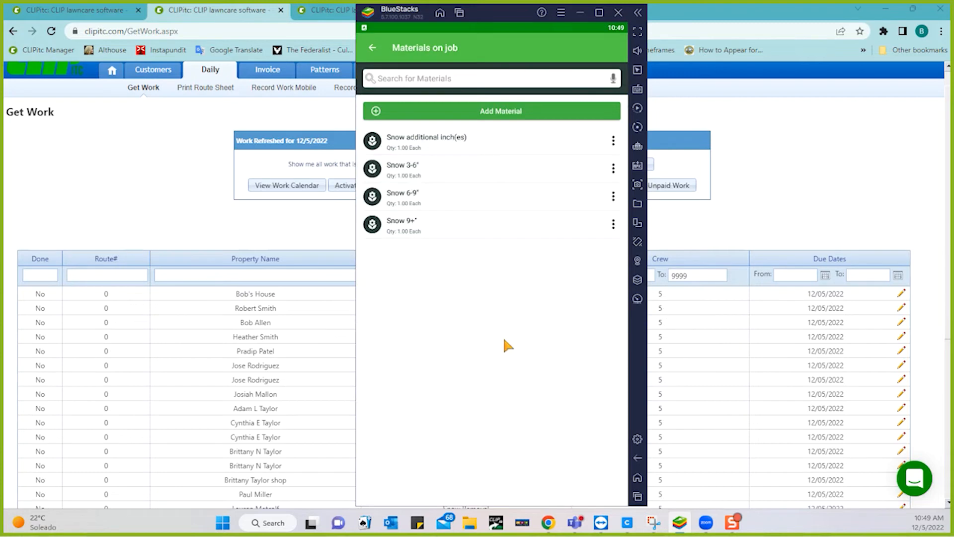
Step: Leave the materials, end the running Snow Removal job and return to the scheduled job list
left_click(372, 48)
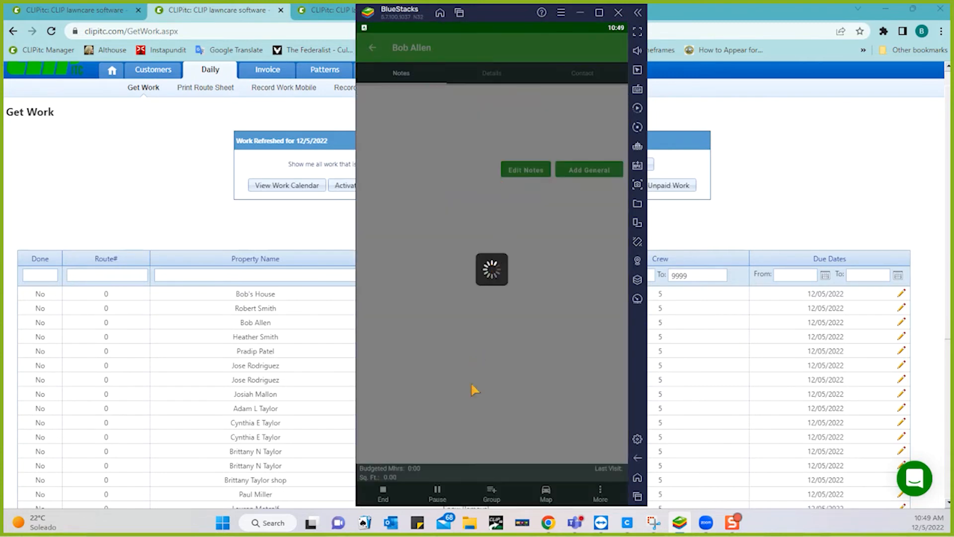
left_click(383, 492)
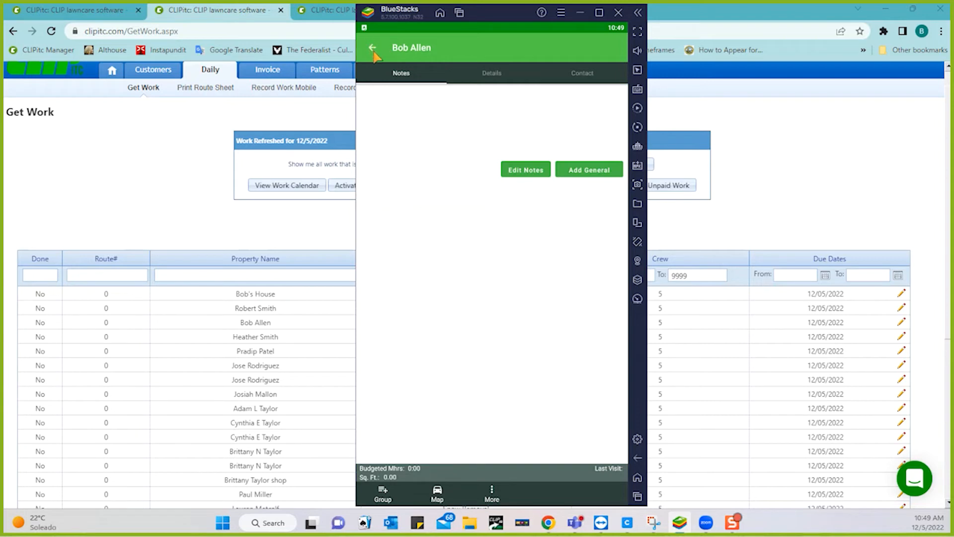
left_click(372, 48)
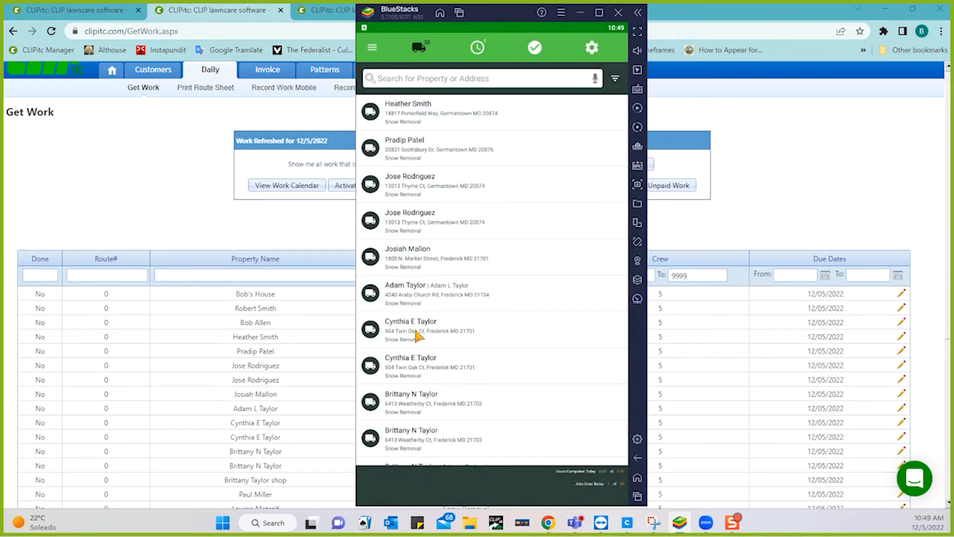
Step: Open and start the Snow Removal job listed just after the two Thyme Ct jobs, and save its Snow 3-6" material details
left_click(411, 263)
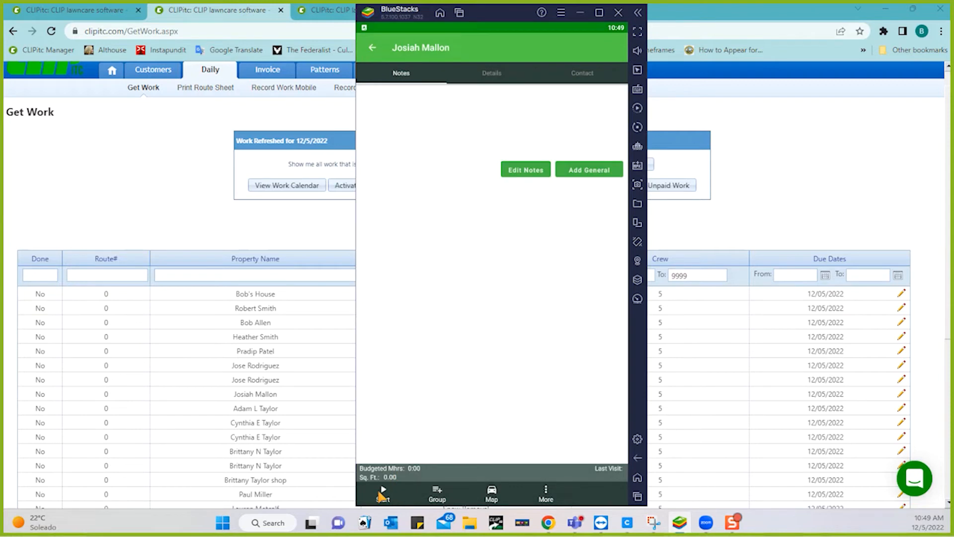
left_click(382, 492)
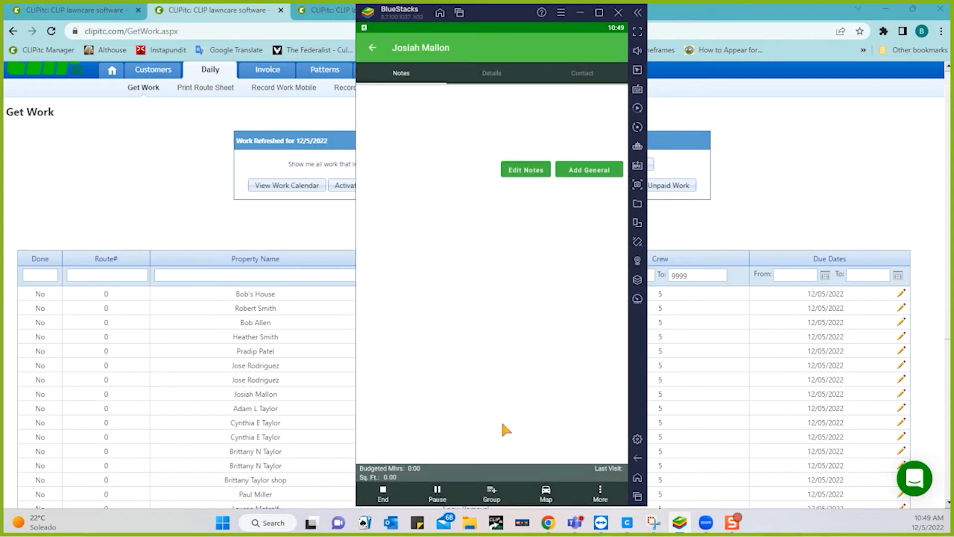
left_click(600, 493)
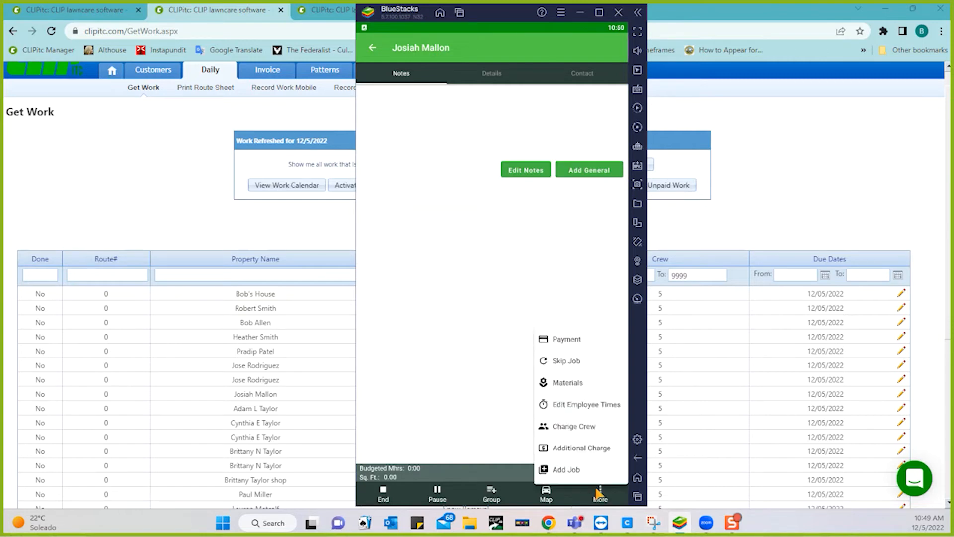
left_click(578, 389)
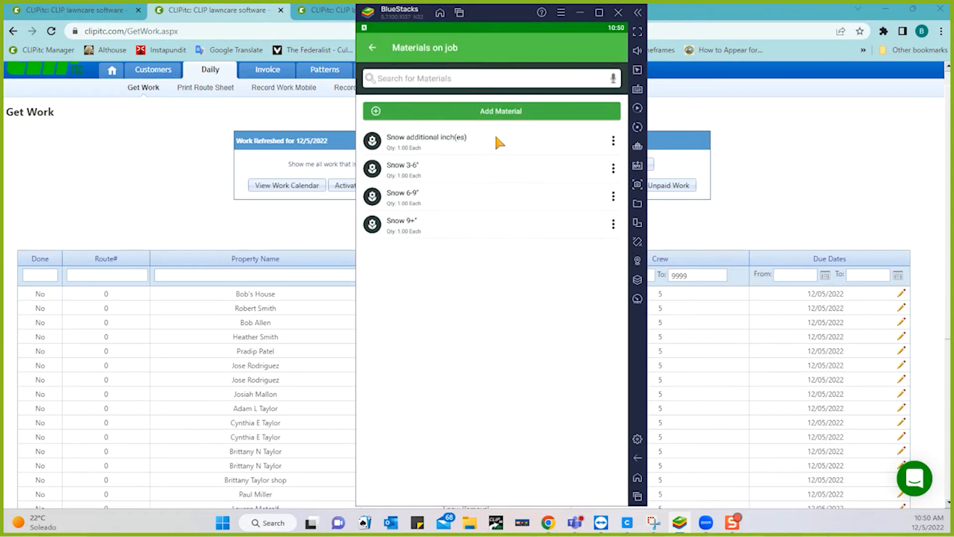
left_click(523, 166)
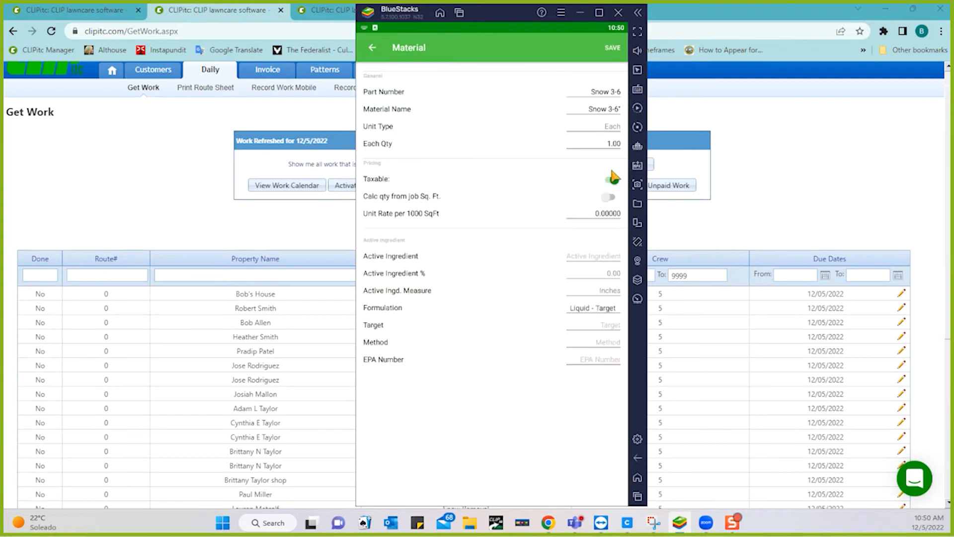
left_click(611, 145)
left_click(613, 48)
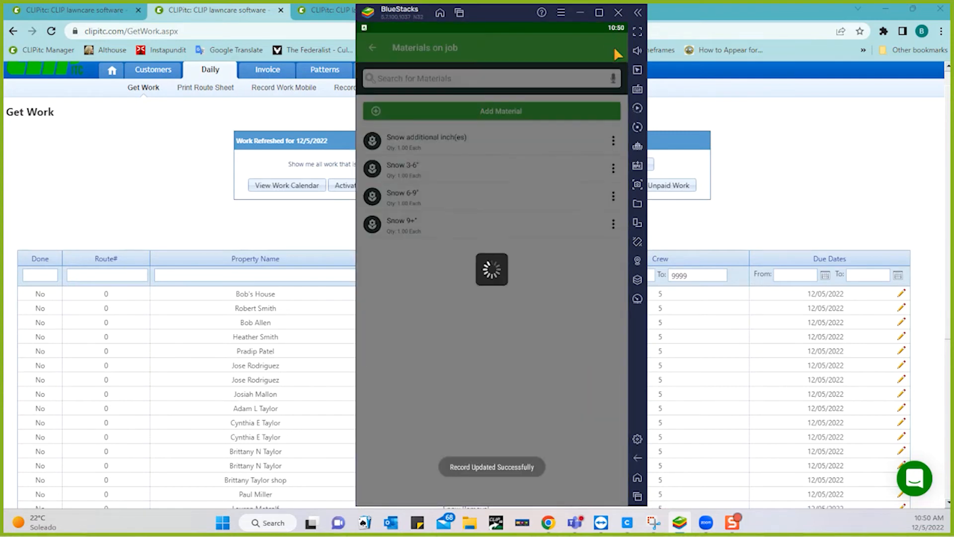
Step: End this second Snow Removal job and go back to crew 5's scheduled job list
left_click(373, 49)
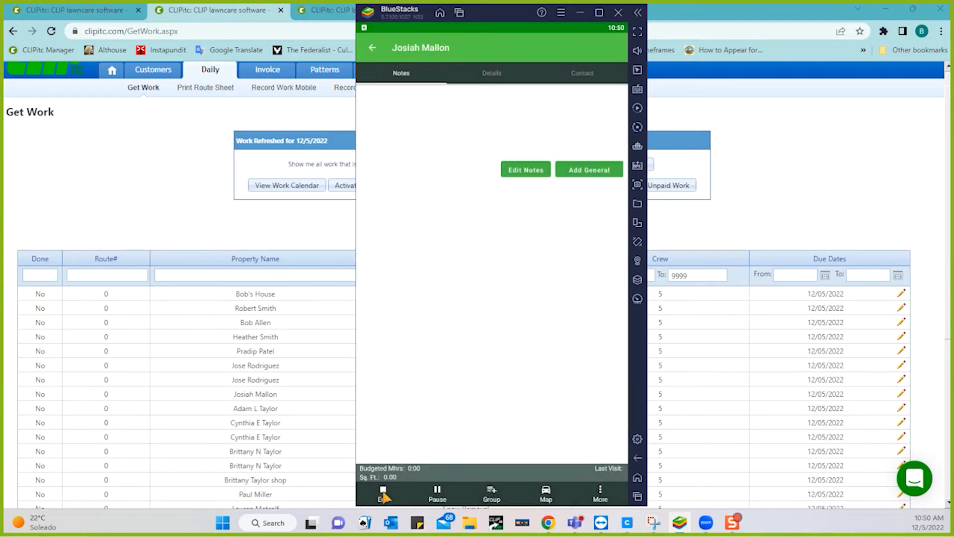
left_click(383, 493)
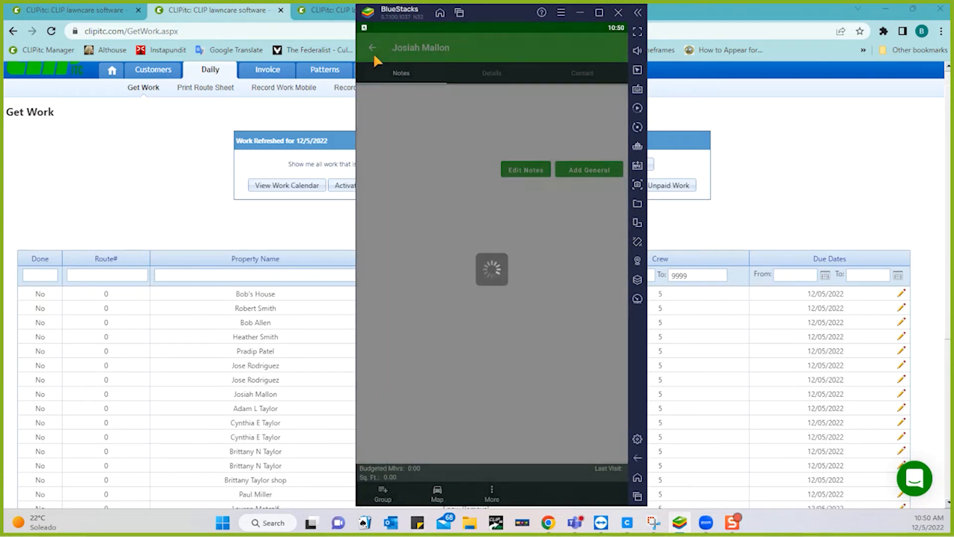
left_click(374, 51)
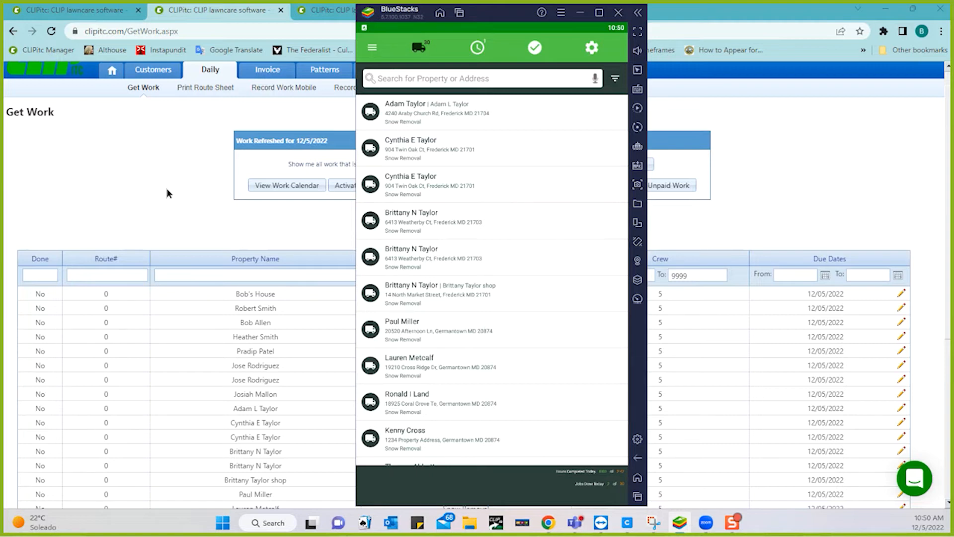
Step: Finalize the jobs done by crew 5 so that they can be invoiced
left_click(591, 48)
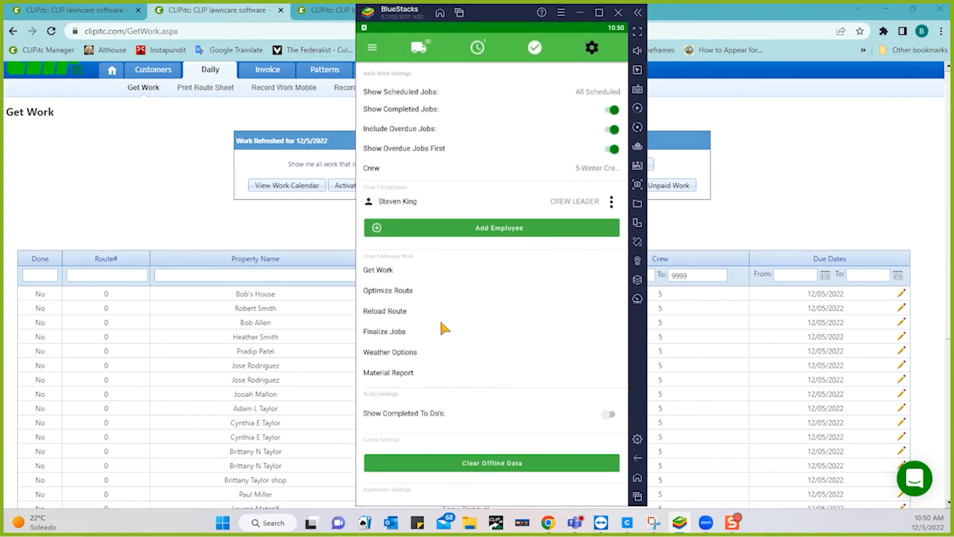
left_click(401, 336)
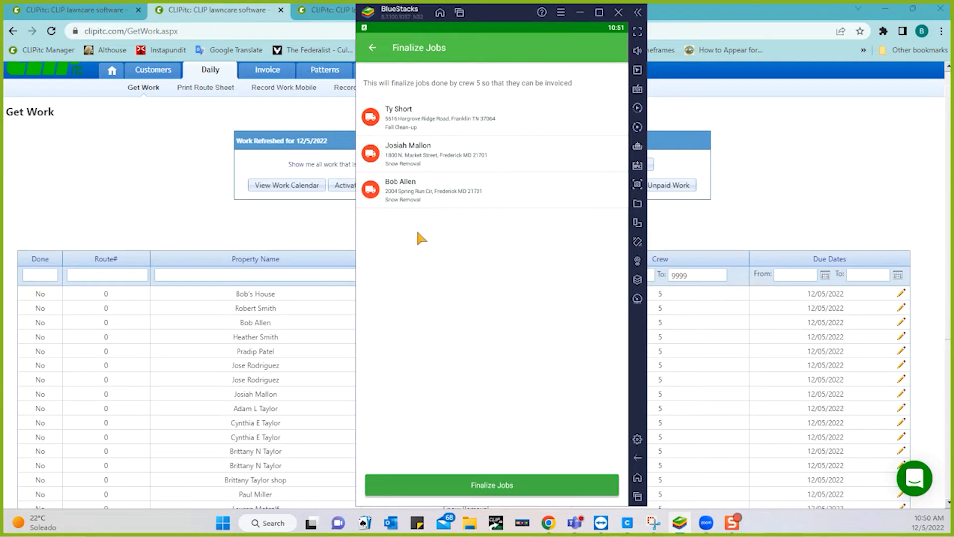
left_click(487, 492)
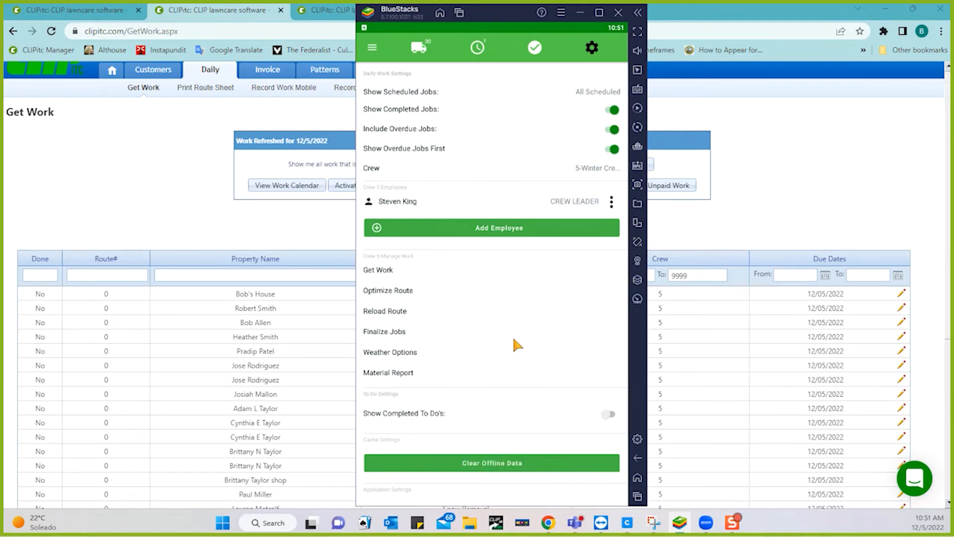
Step: Reload all six listed Snow Removal jobs onto crew 5's route and return to the settings
left_click(392, 312)
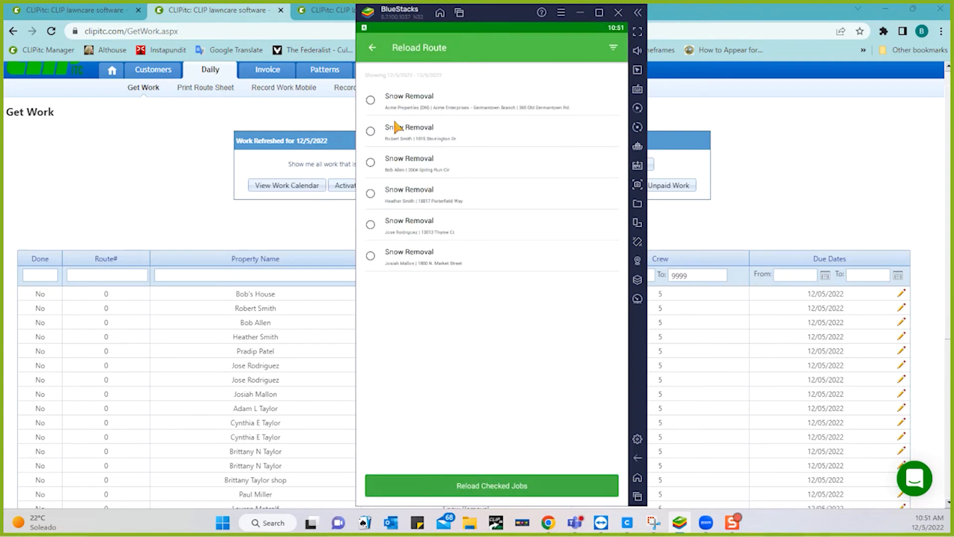
left_click(371, 100)
left_click(371, 131)
left_click(371, 163)
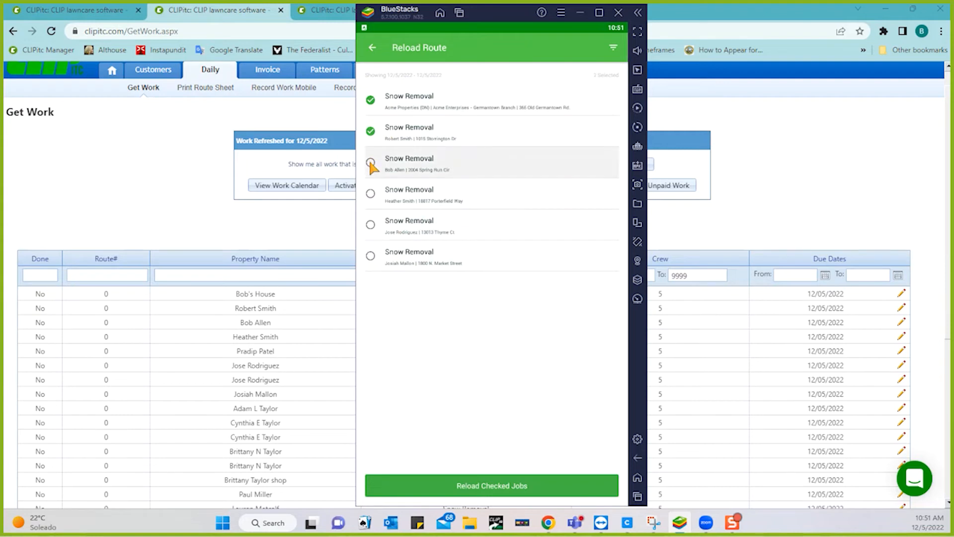
left_click(371, 193)
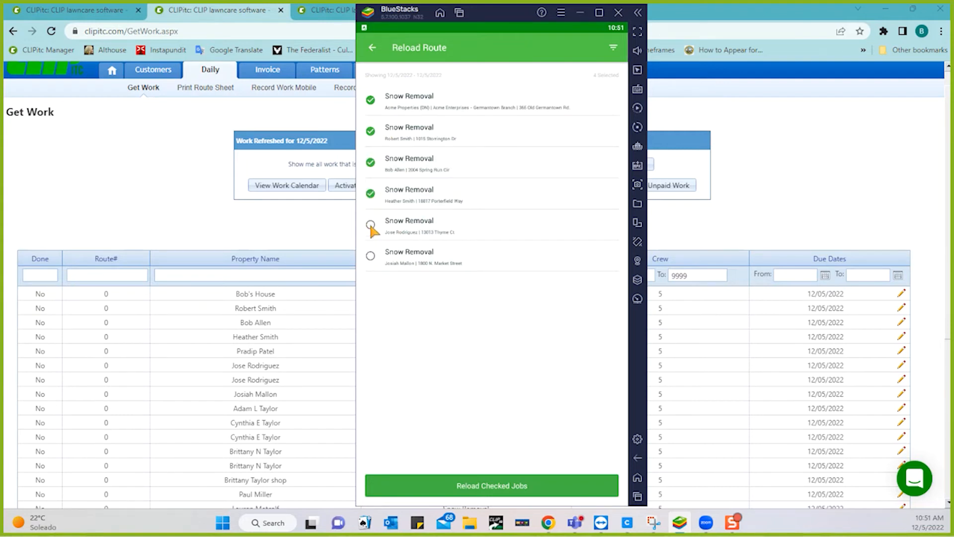
left_click(371, 224)
left_click(370, 256)
left_click(498, 485)
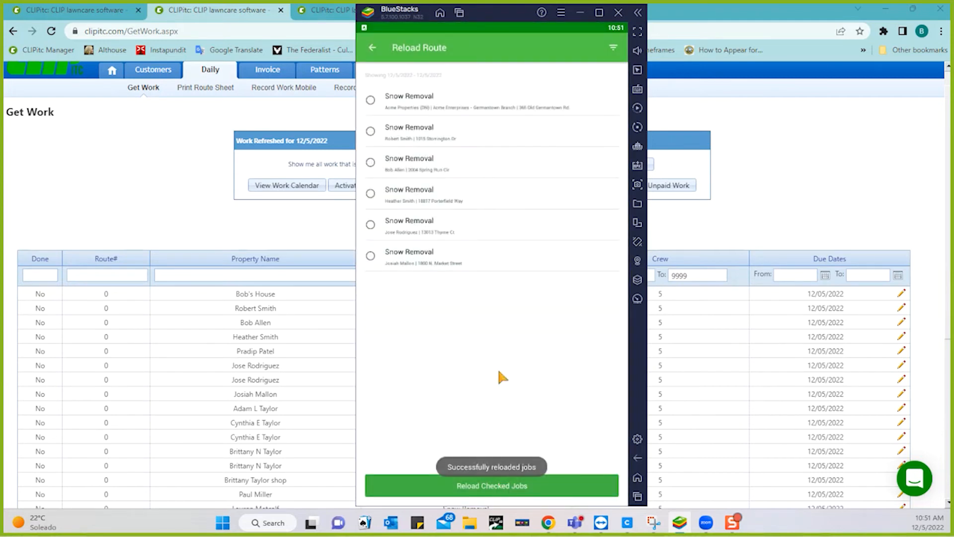
left_click(373, 54)
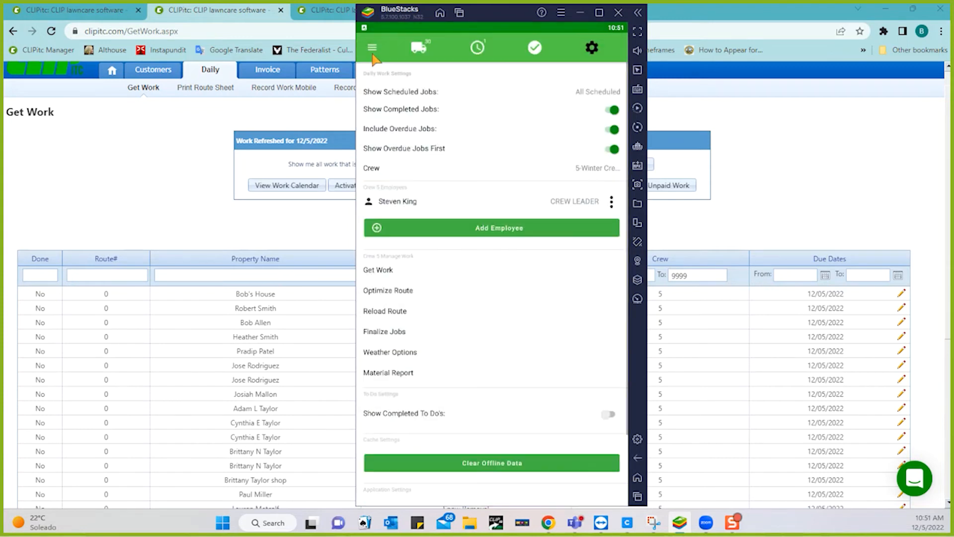
Step: Look through crew 5's scheduled job list for the reloaded Snow Removal jobs
left_click(418, 49)
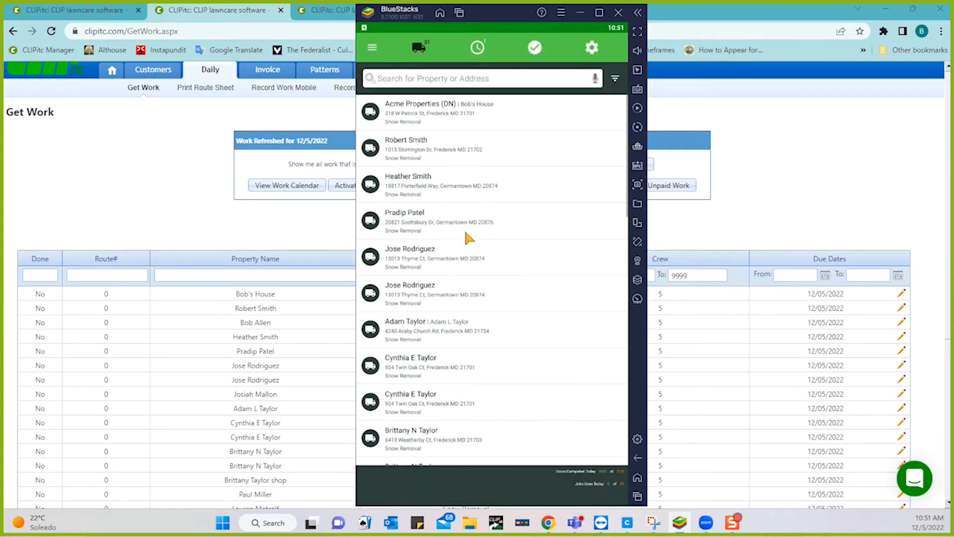
scroll(483, 264, "down", 2)
scroll(481, 264, "down", 5)
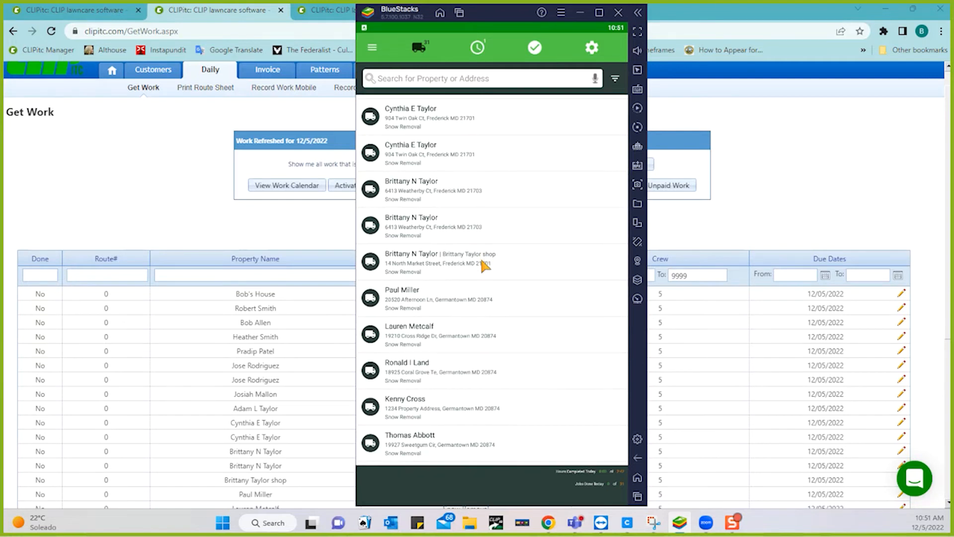
scroll(482, 264, "down", 4)
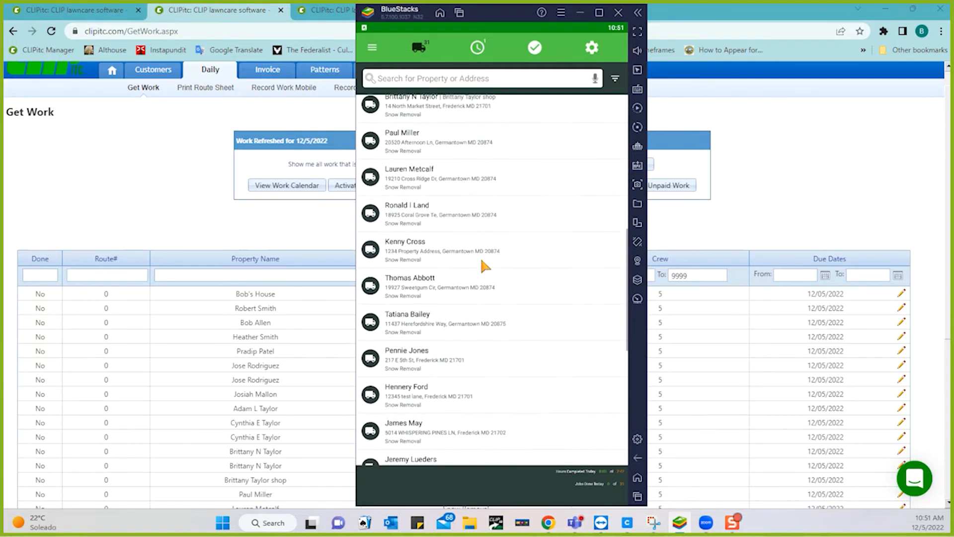
scroll(482, 263, "down", 5)
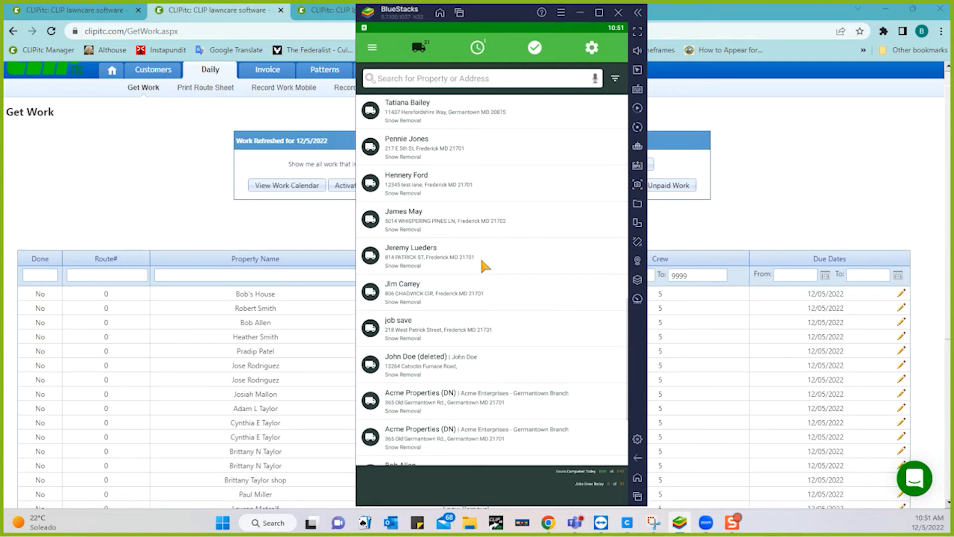
scroll(482, 262, "down", 3)
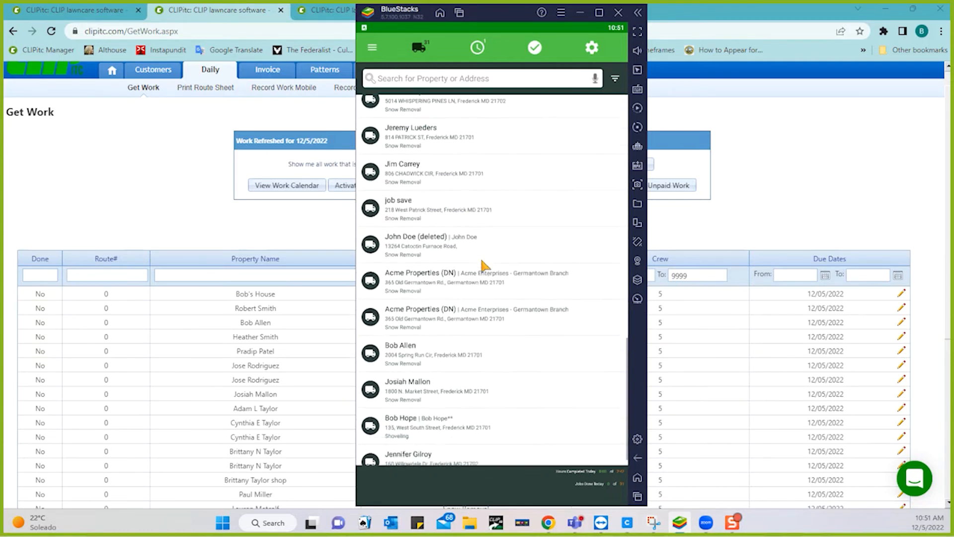
scroll(481, 264, "down", 1)
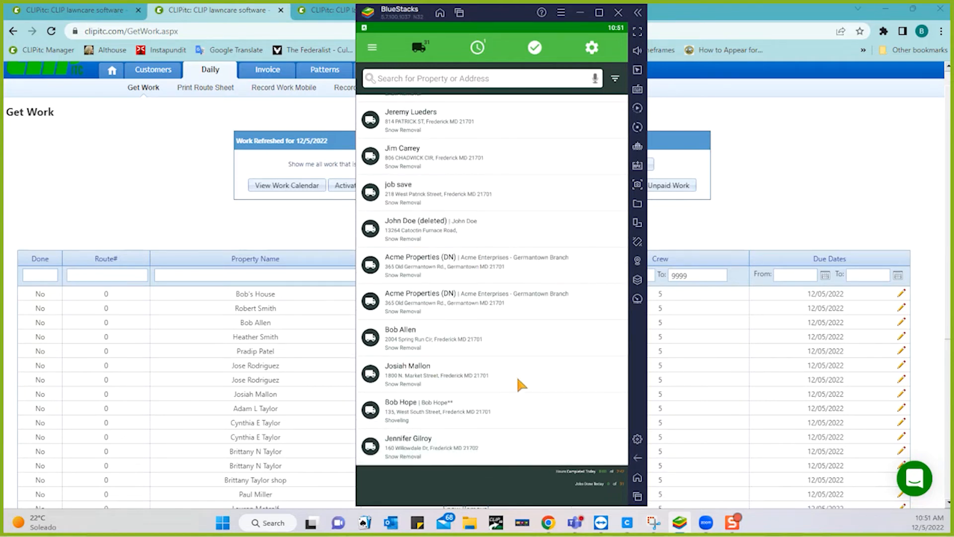
scroll(517, 380, "up", 10)
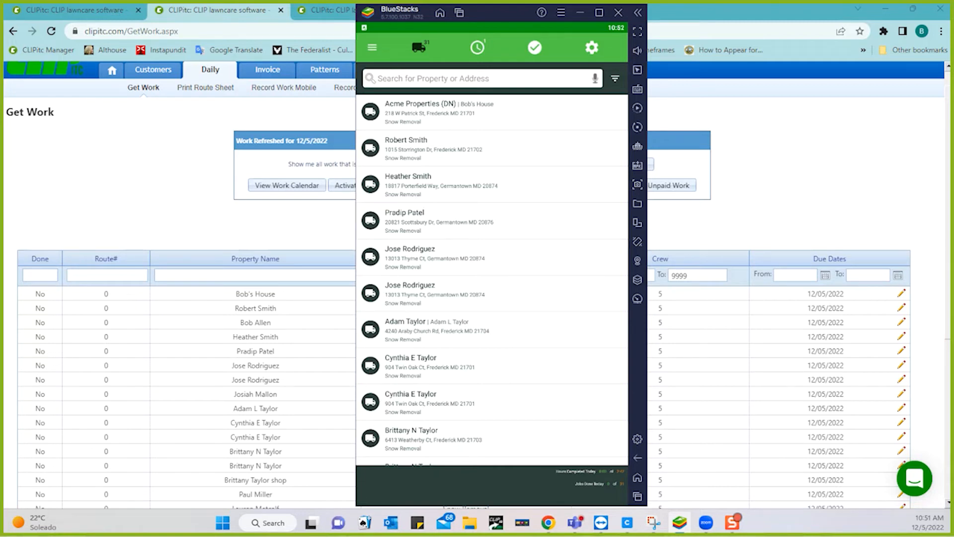
Step: Switch back to the CLIPitc Get Work page in Chrome
left_click(771, 171)
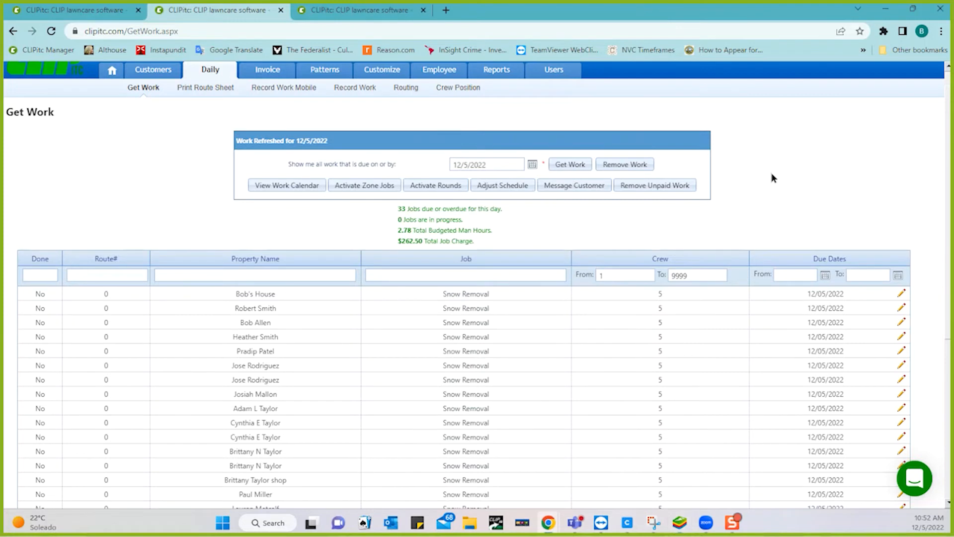
scroll(771, 178, "up", 1)
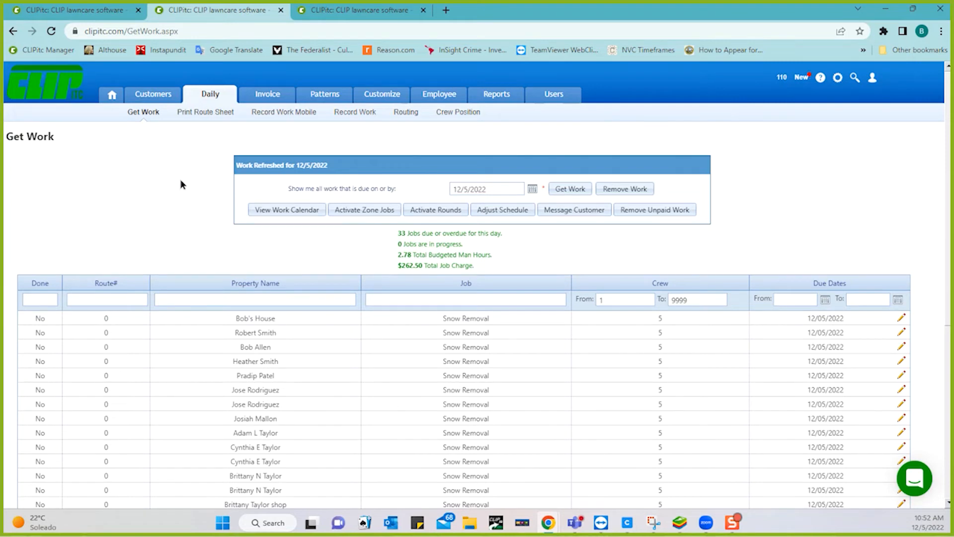
Step: Open the material list of pattern job 6, Snow Removal, for editing
left_click(327, 97)
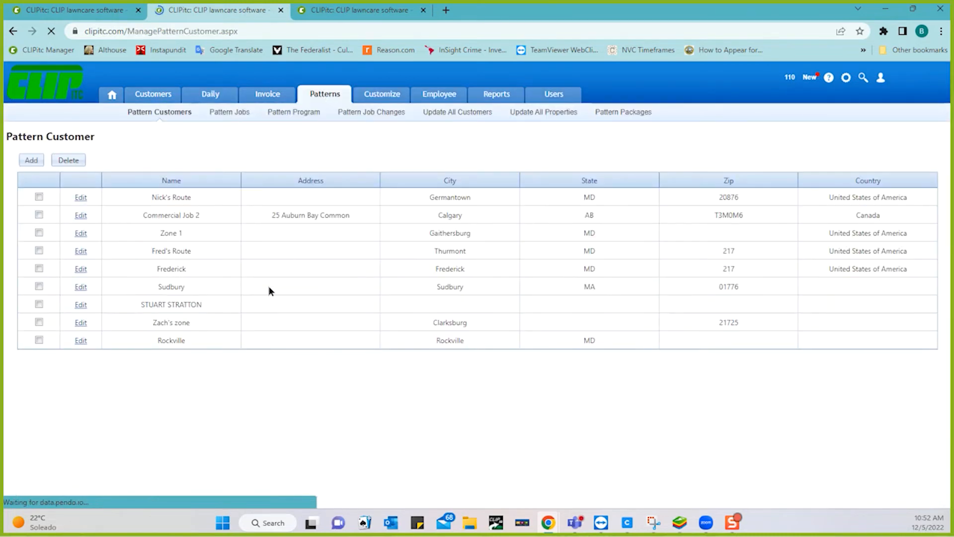
left_click(232, 118)
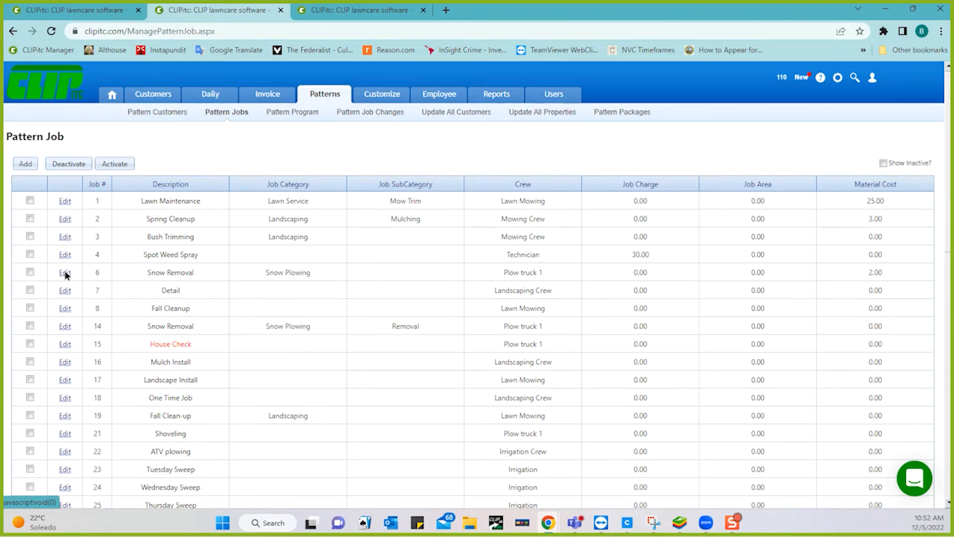
left_click(65, 273)
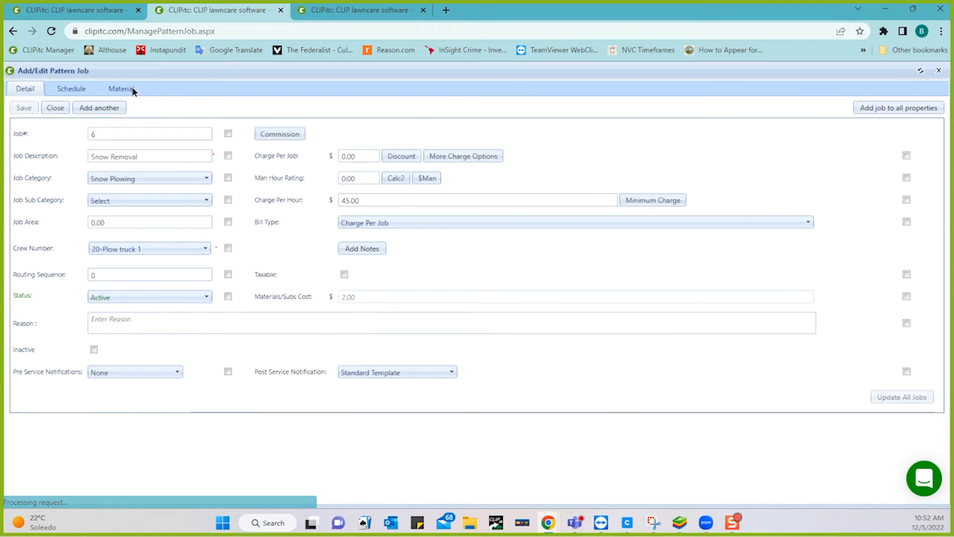
left_click(128, 90)
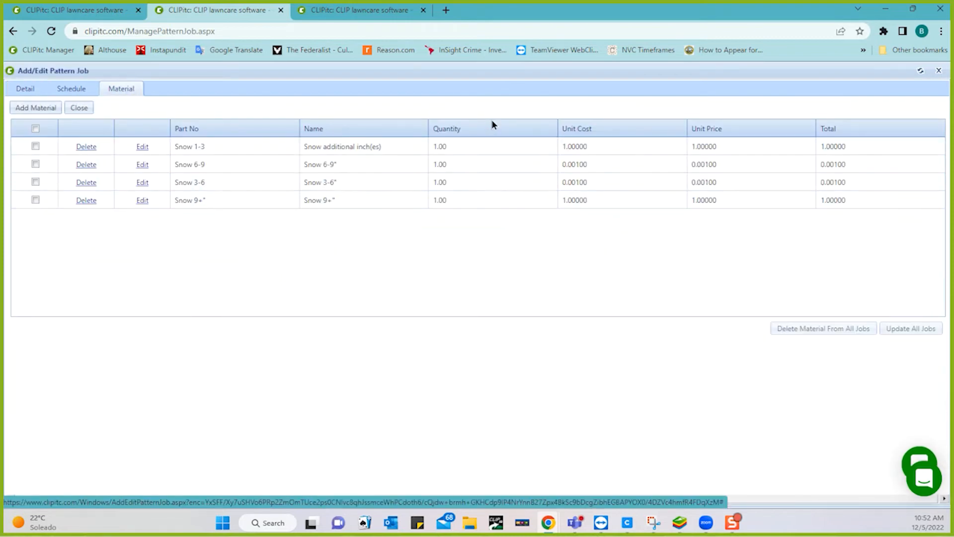
Step: Set the Snow 1-3 material's quantity to 0 in the pattern job, save it and return to the material list
left_click(142, 148)
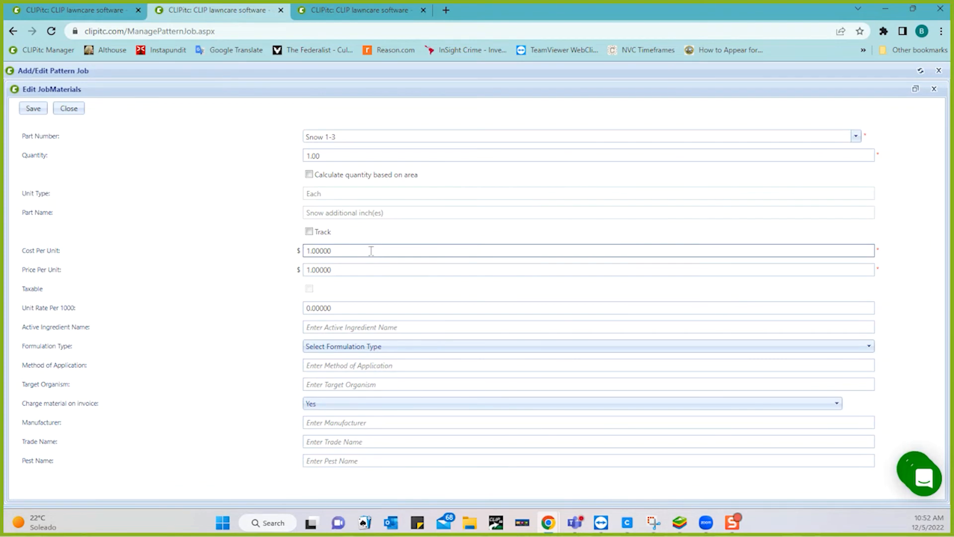
left_click(363, 154)
left_click(363, 152)
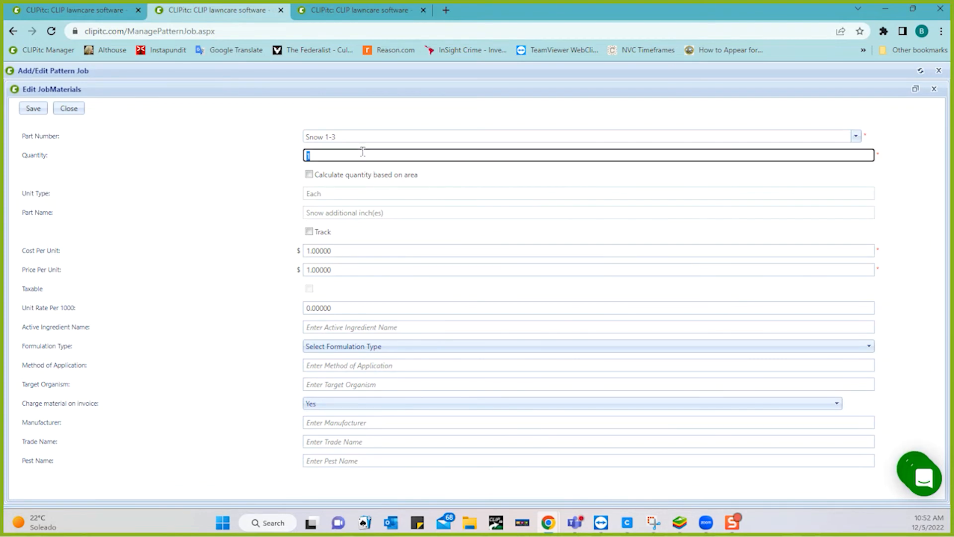
type("0")
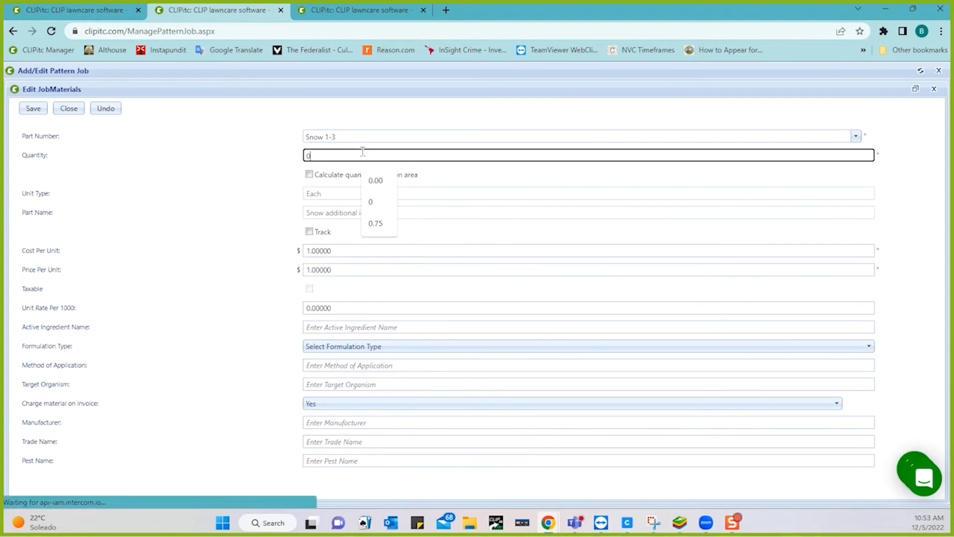
left_click(188, 181)
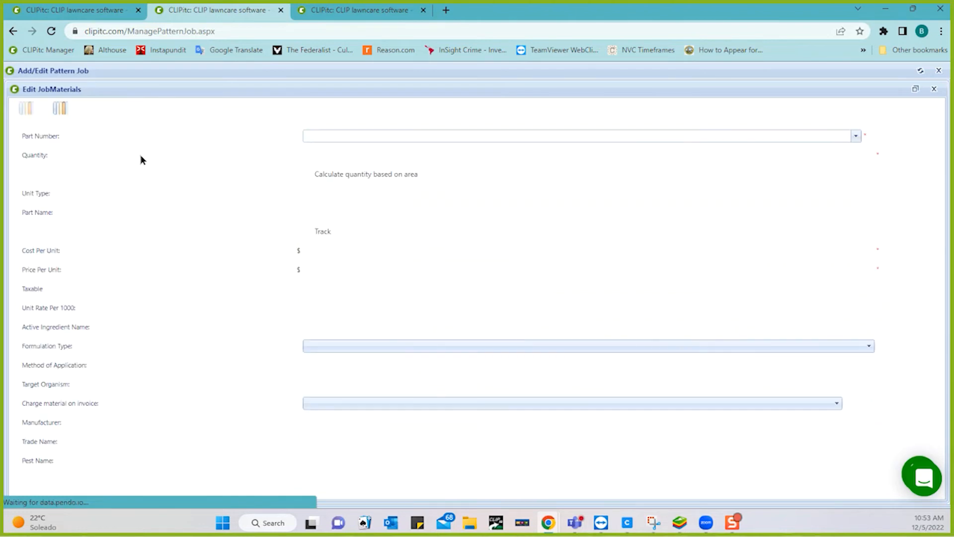
left_click(327, 157)
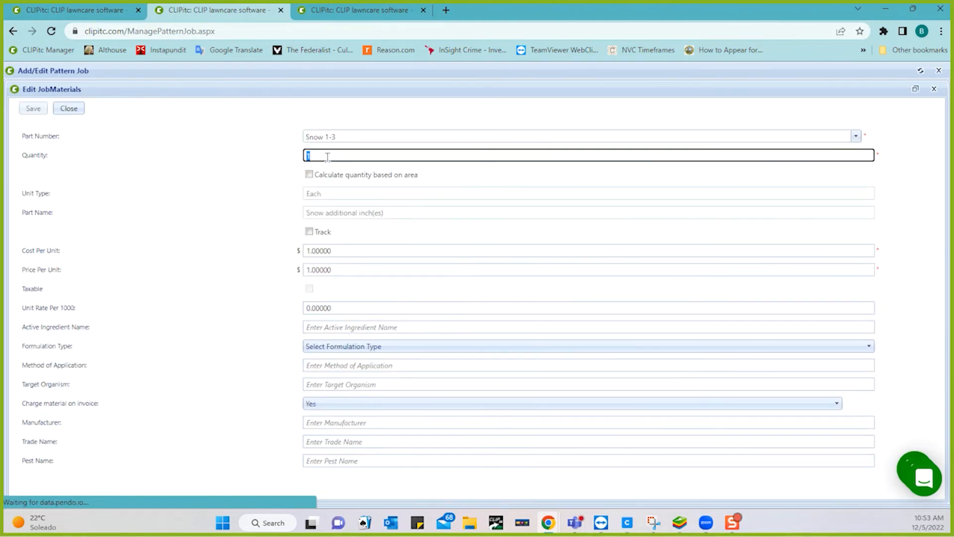
type("0")
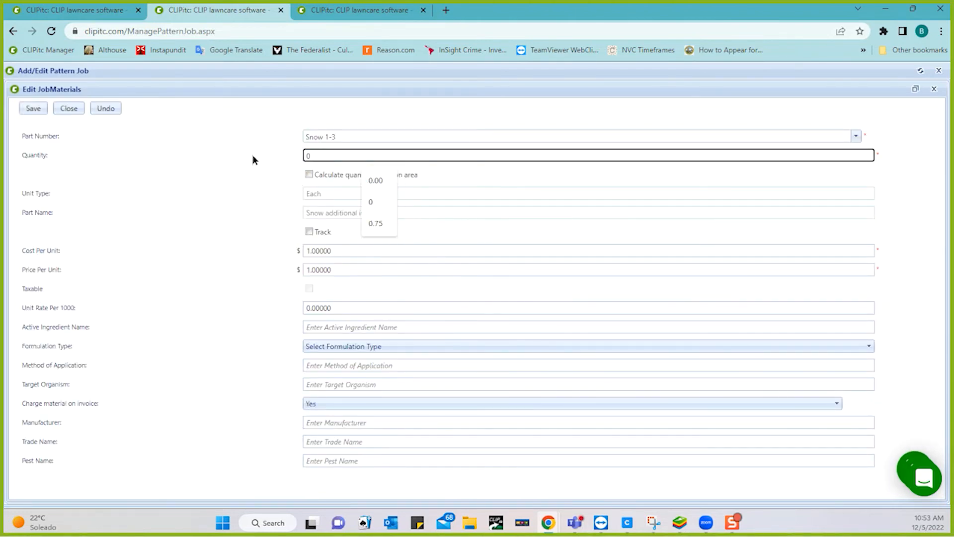
left_click(30, 110)
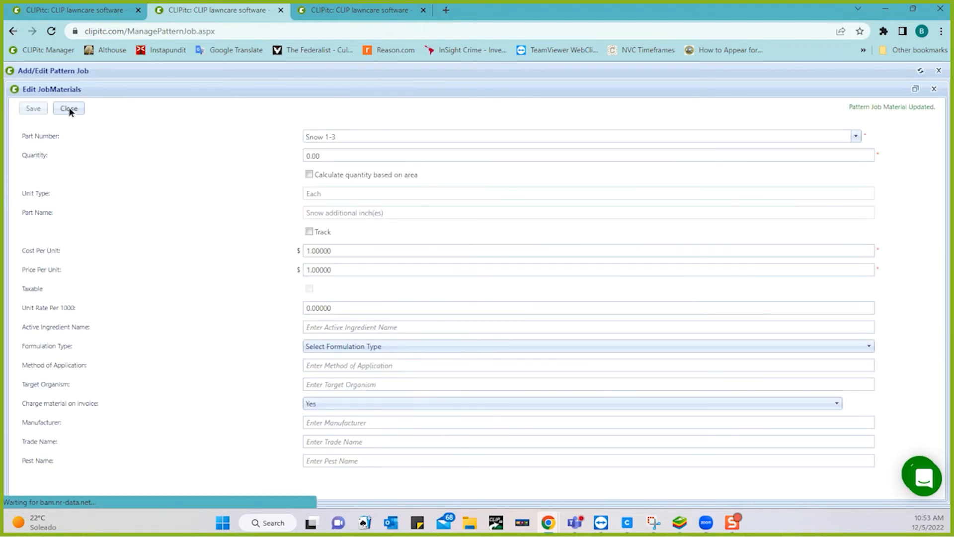
left_click(69, 109)
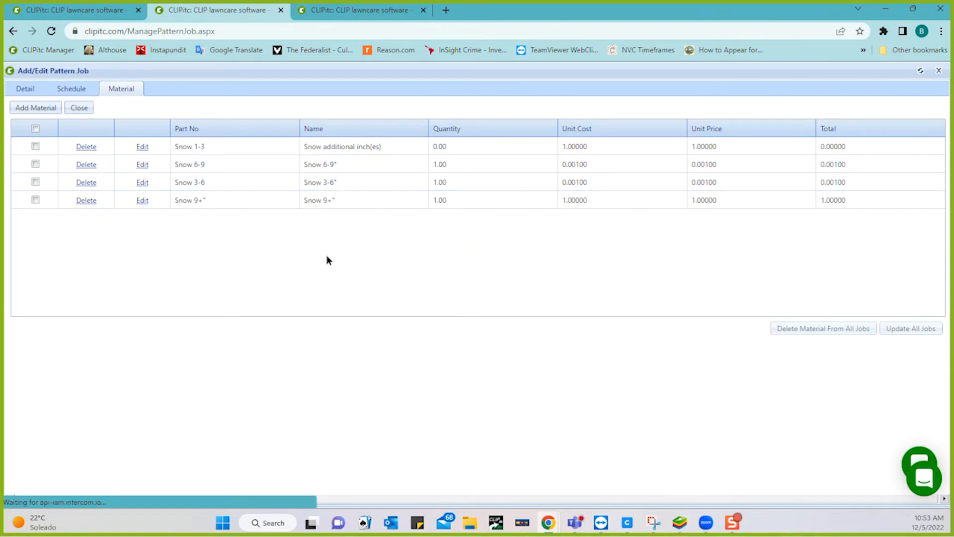
Step: Apply the Snow 1-3 material change to all customers' jobs
left_click(35, 146)
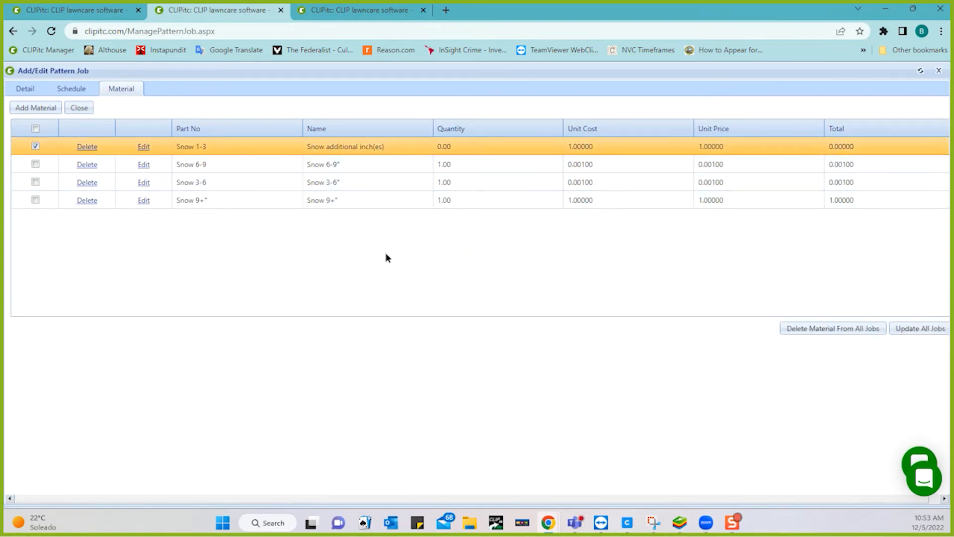
left_click(919, 330)
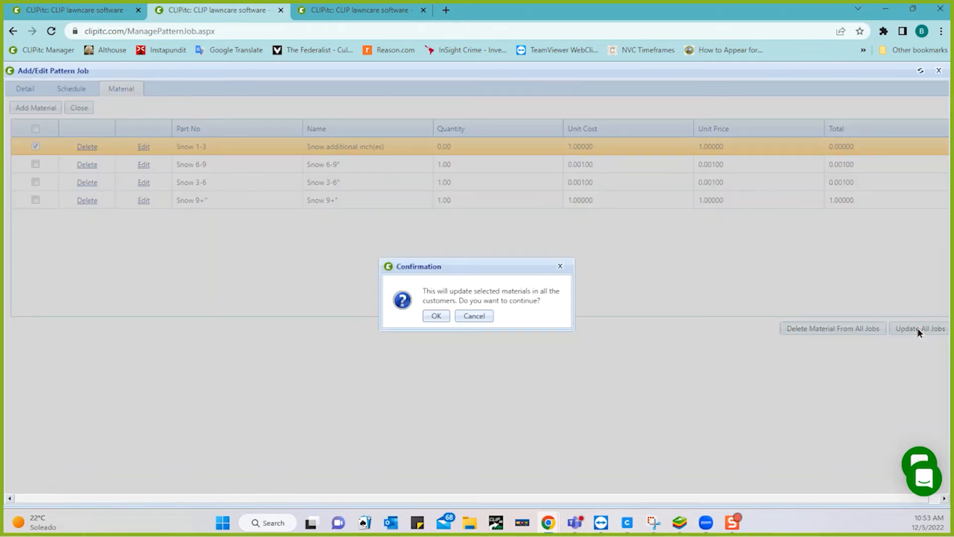
left_click(436, 317)
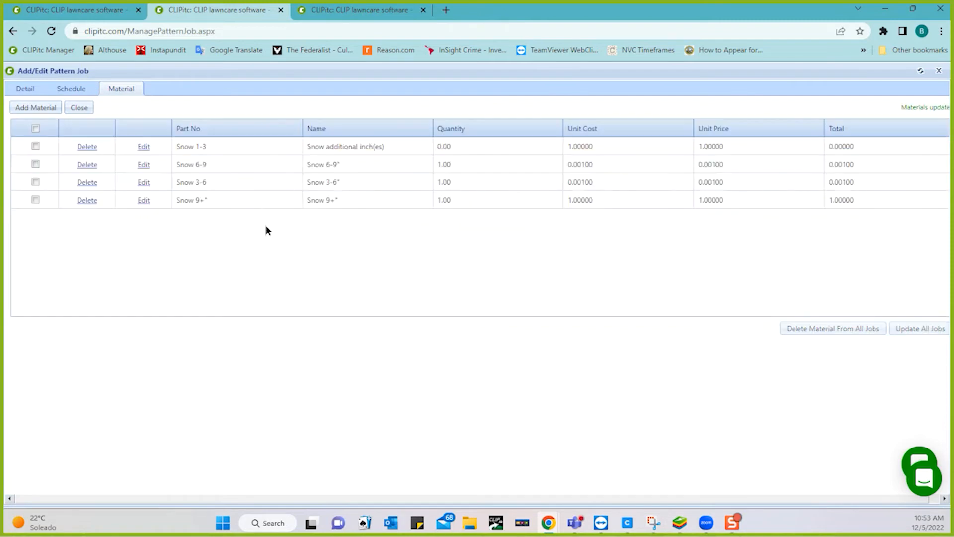
Step: Set the Snow 6-9 material's quantity to 0 in the pattern job, save it and return to the material list
left_click(143, 164)
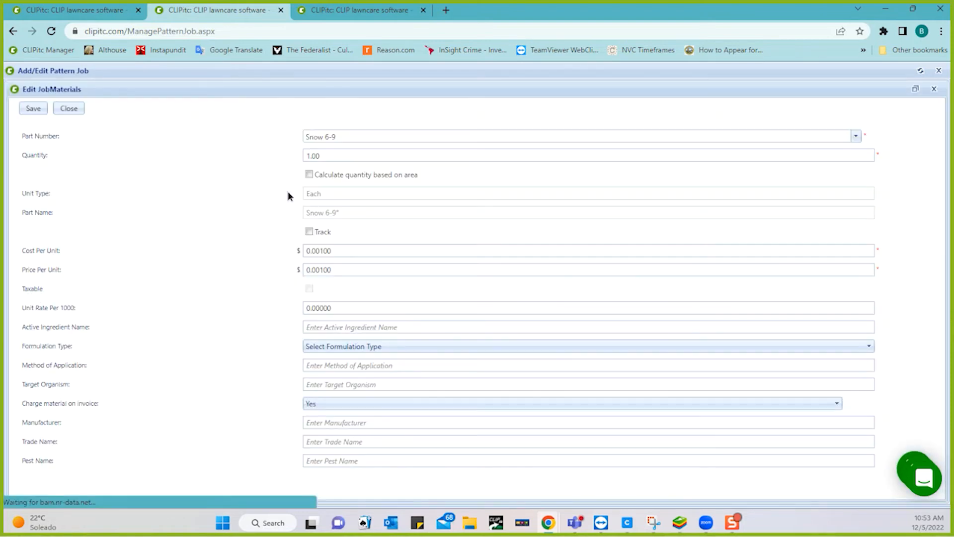
left_click(346, 157)
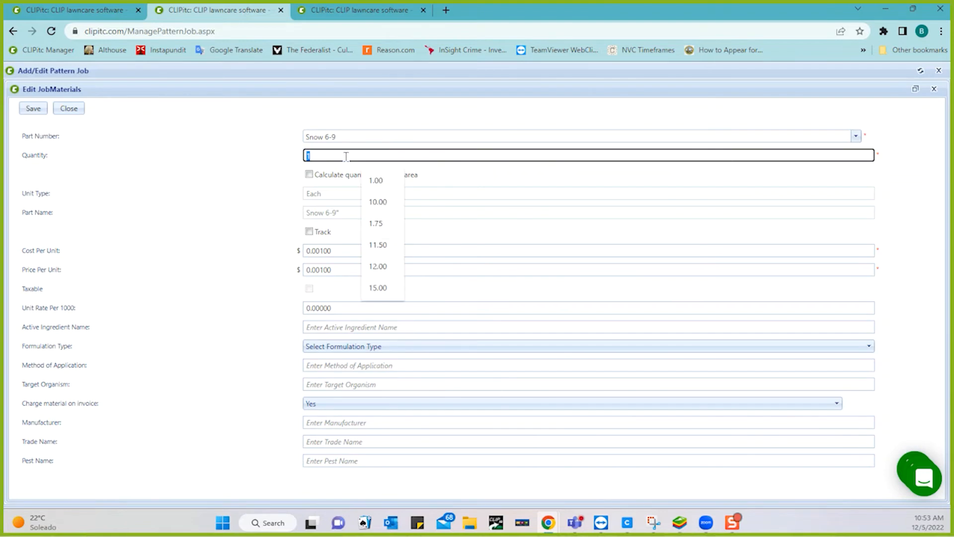
type("0")
left_click(181, 156)
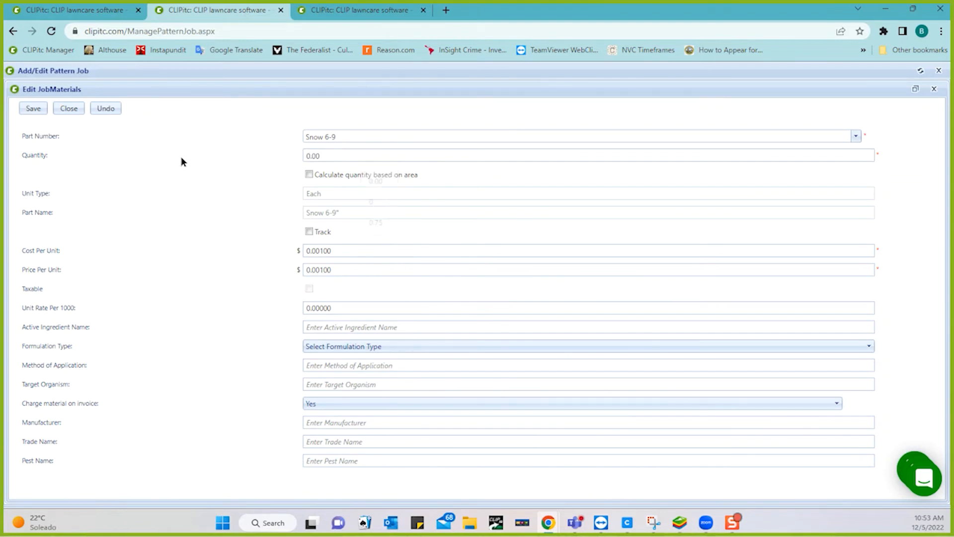
left_click(31, 108)
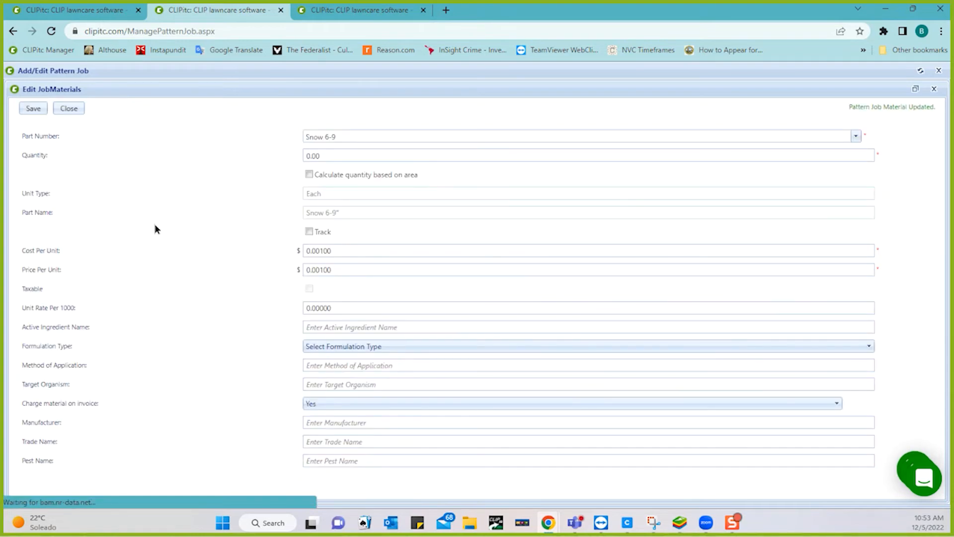
left_click(76, 112)
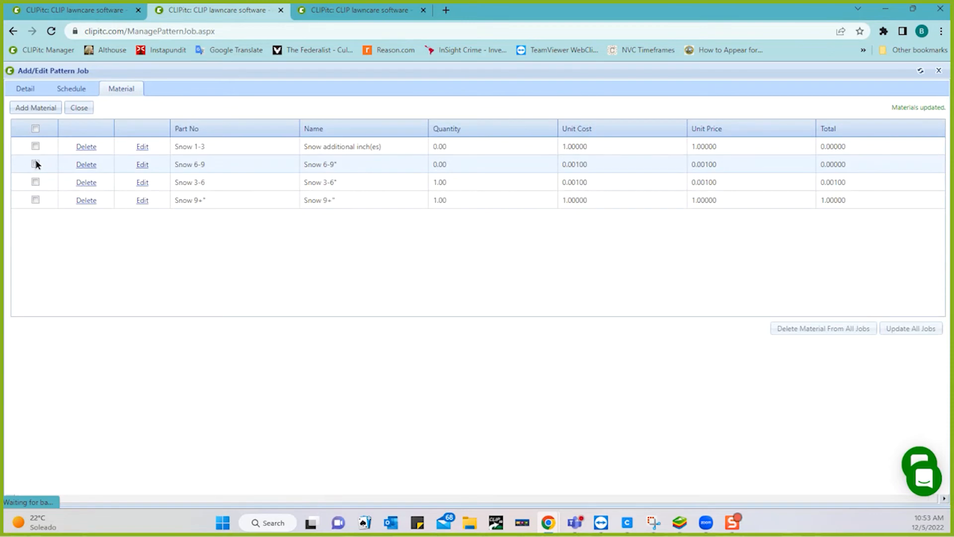
Step: Apply the Snow 6-9 material change to all customers' jobs
left_click(35, 164)
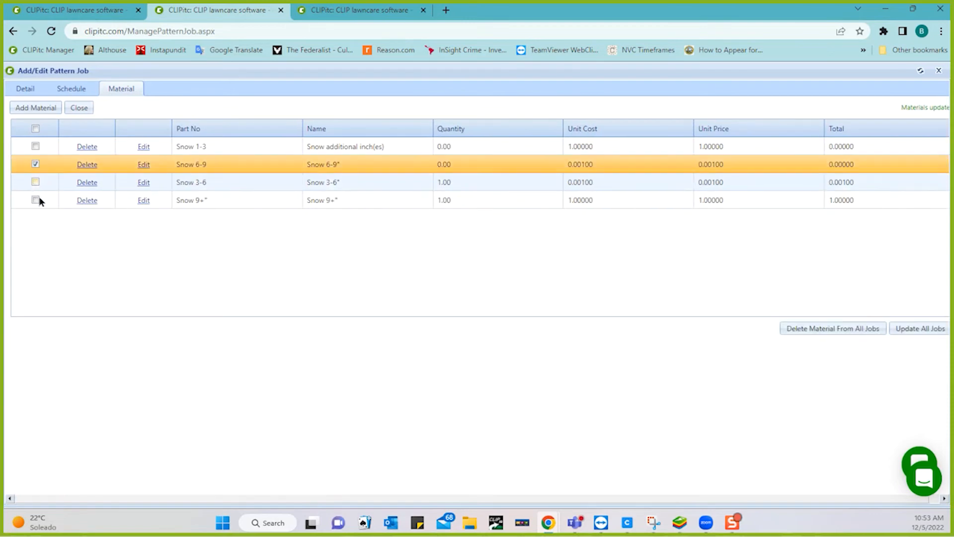
left_click(921, 329)
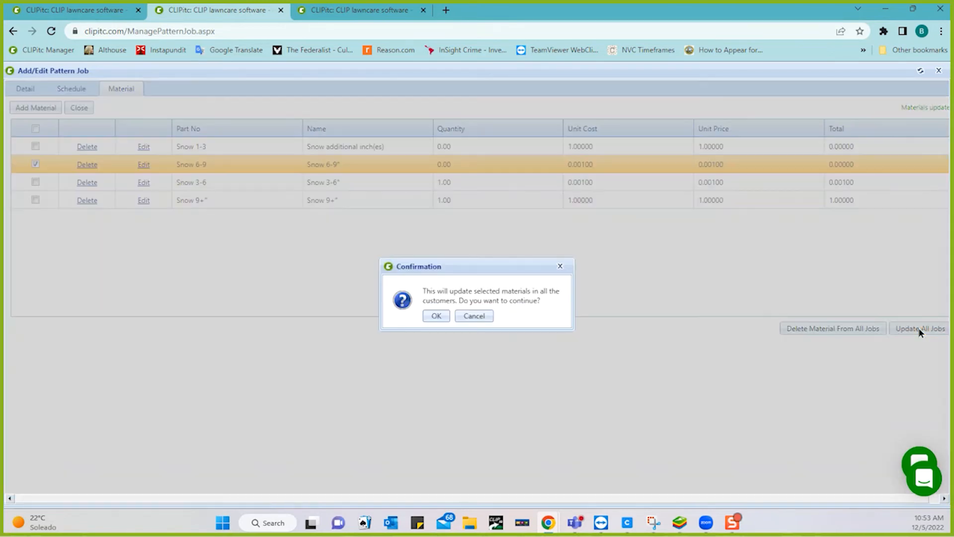
left_click(434, 316)
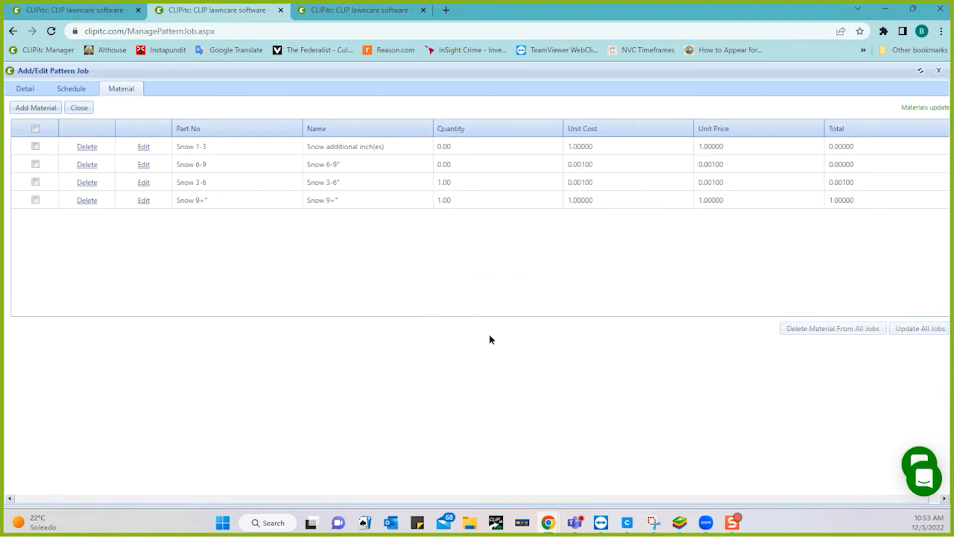
Step: Switch to the mobile app in BlueStacks, start and end the Acme Properties (DN) Snow Removal job, and return to the job list
left_click(729, 525)
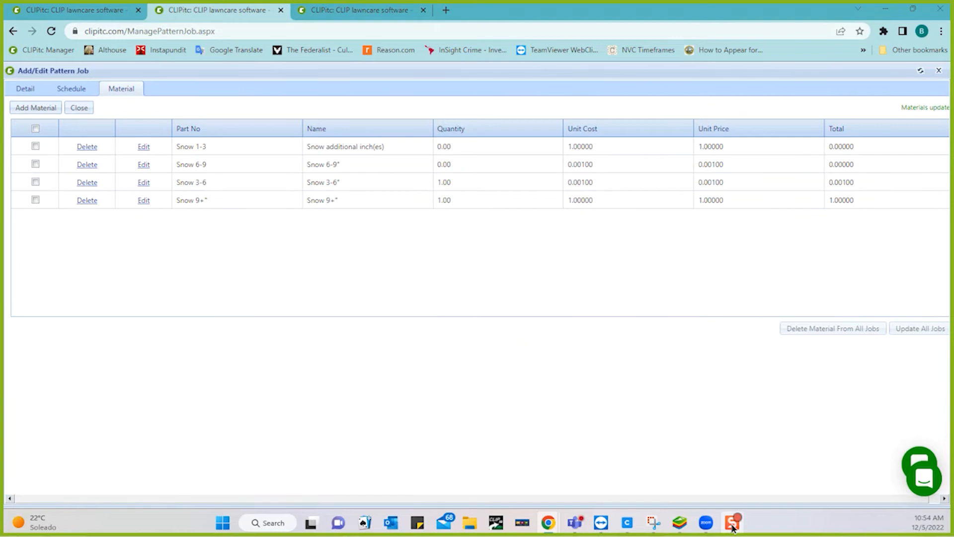
left_click(682, 525)
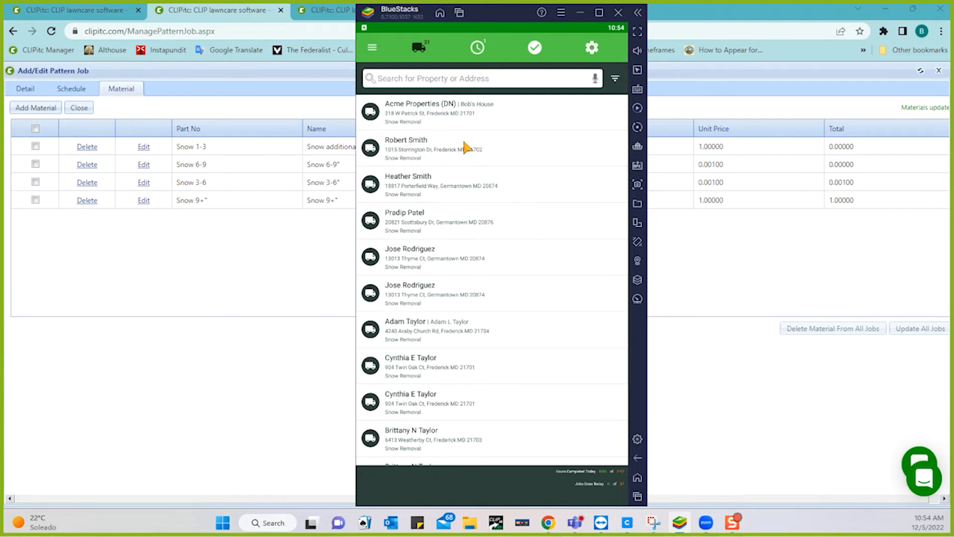
left_click(438, 115)
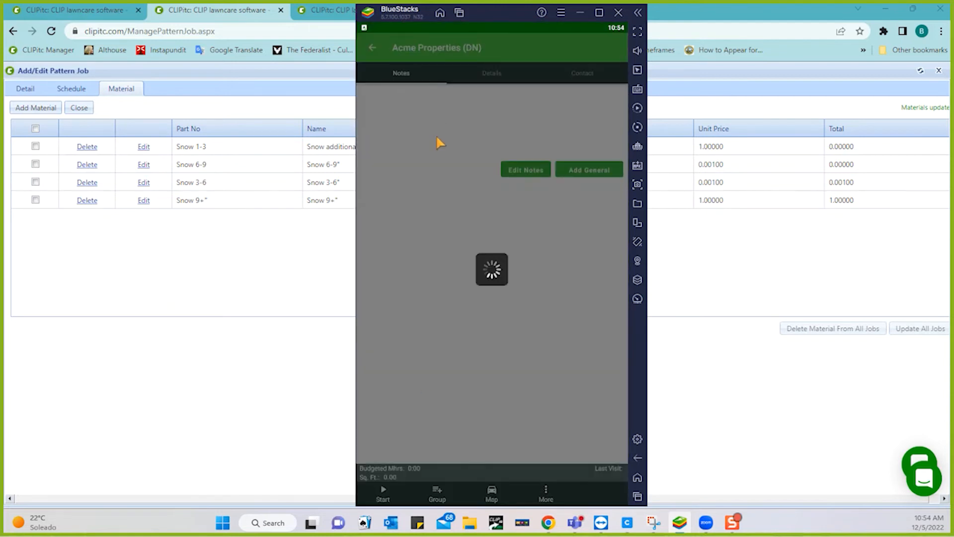
left_click(383, 493)
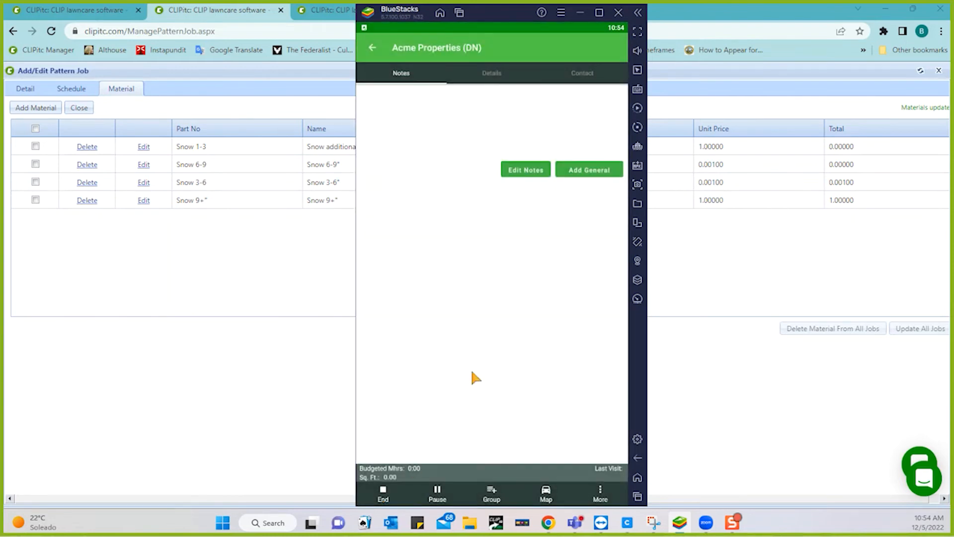
left_click(383, 493)
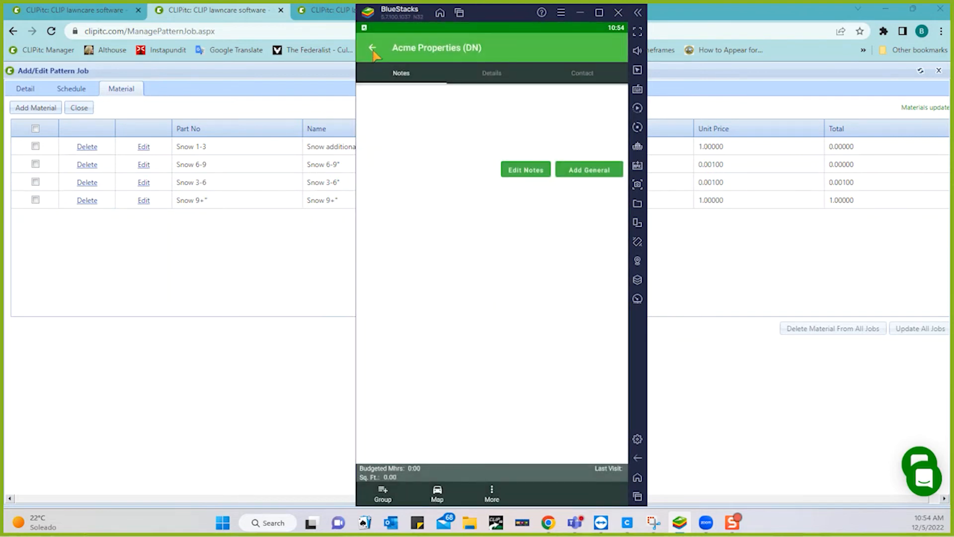
left_click(373, 48)
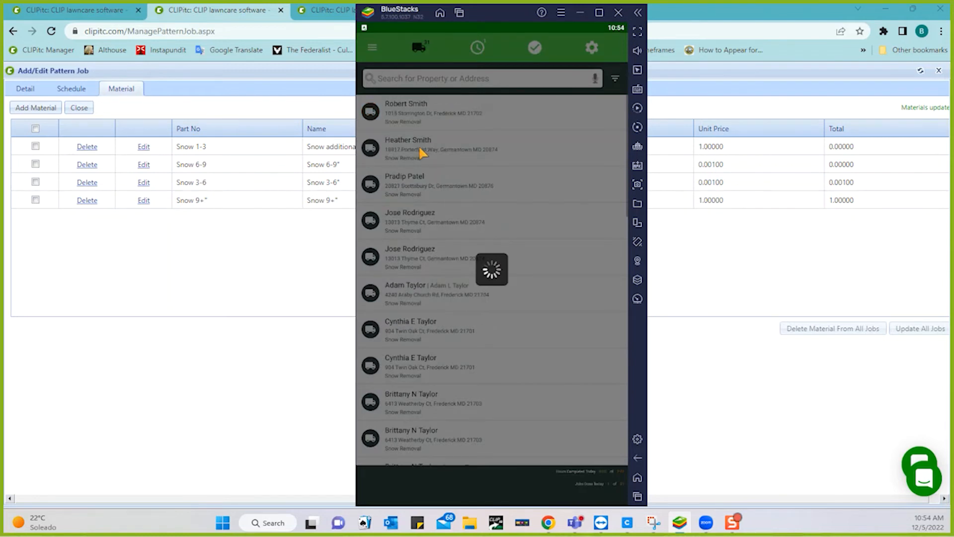
Step: Start and end the Snow Removal job at the head of the remaining mobile list
left_click(421, 116)
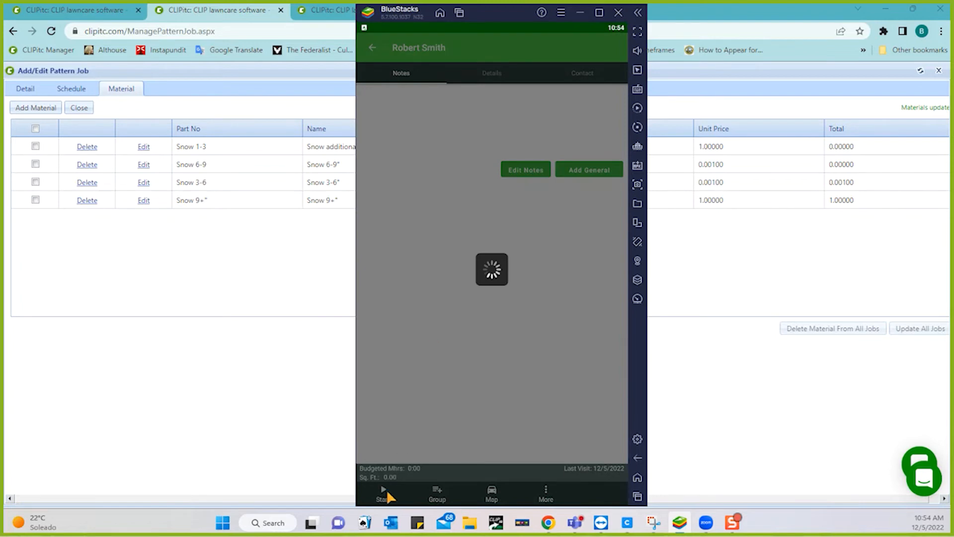
left_click(382, 495)
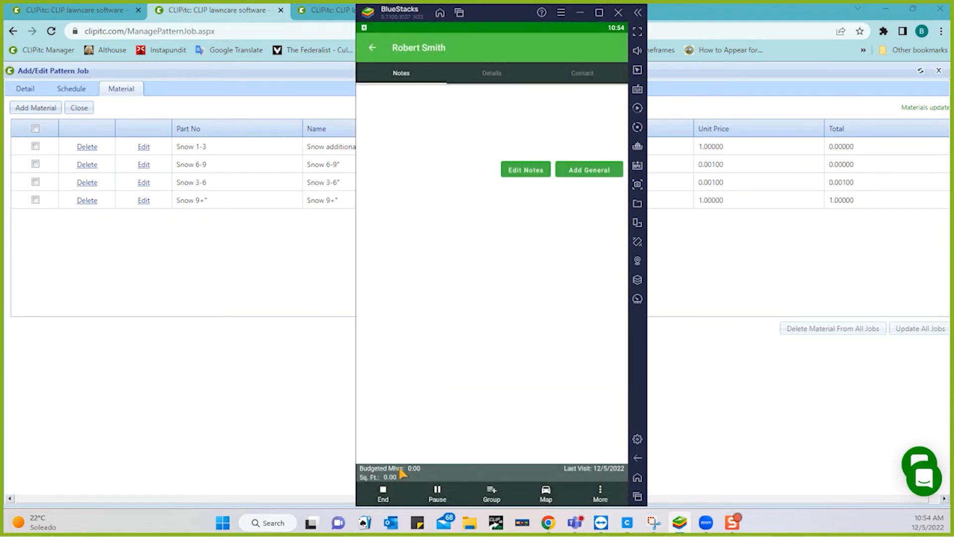
left_click(381, 492)
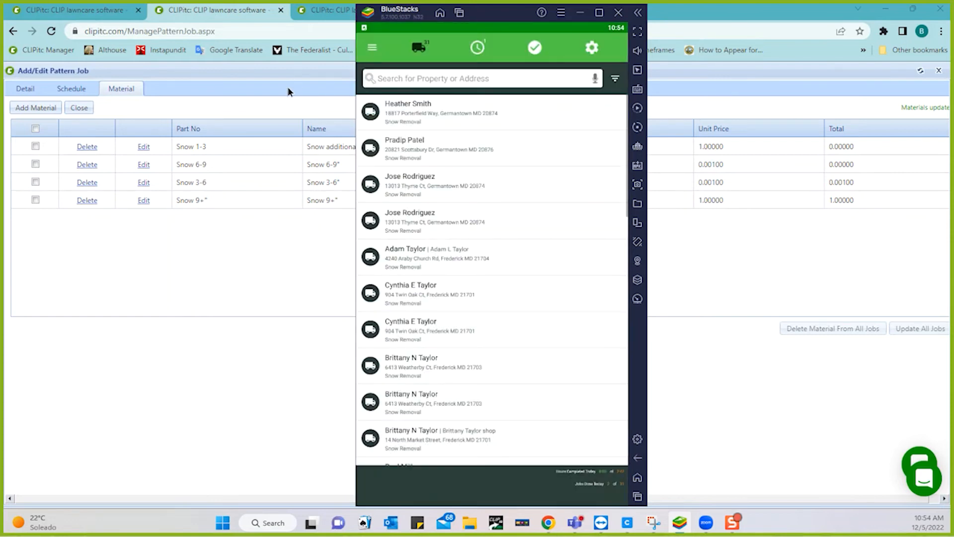
Step: Switch back to CLIPitc in the browser and show the Record Work jobs for crews 5 to 5
left_click(288, 92)
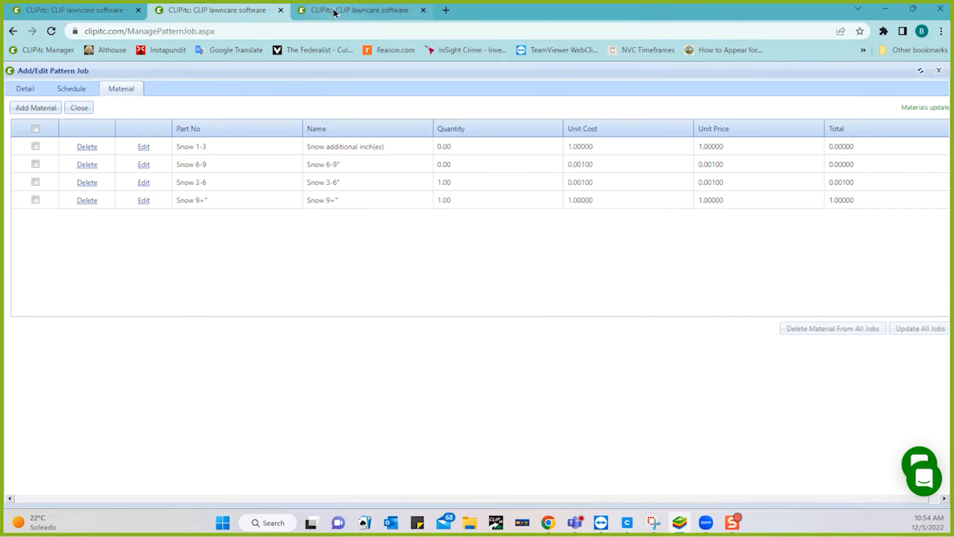
left_click(334, 13)
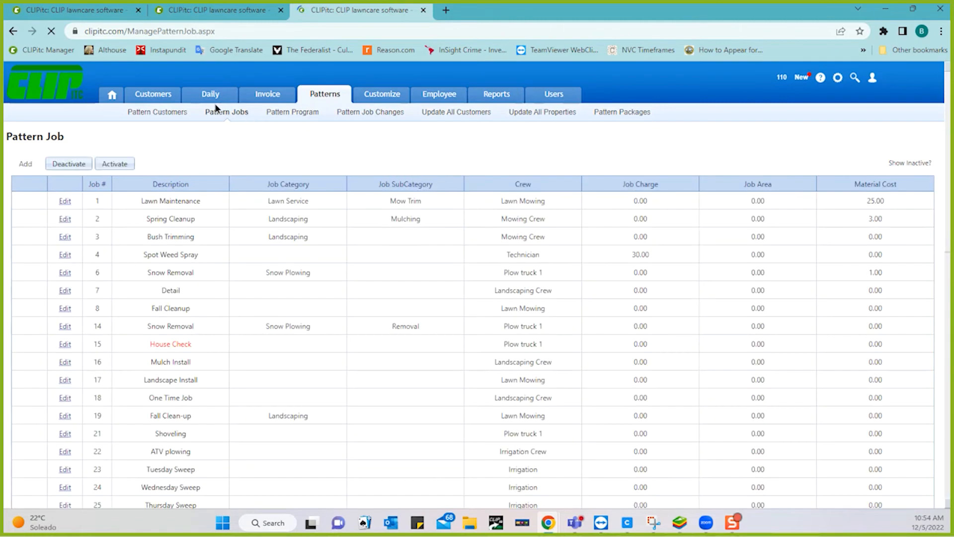
left_click(210, 93)
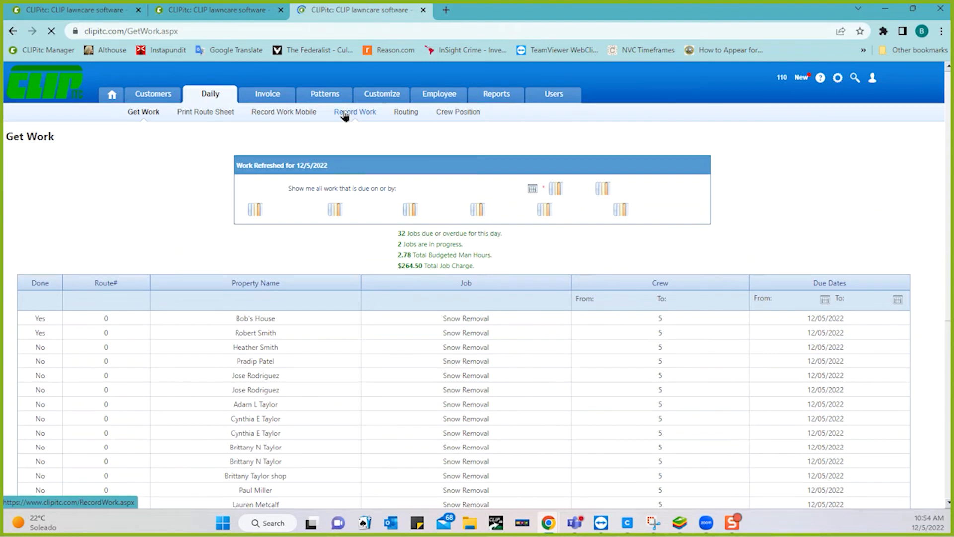
left_click(344, 114)
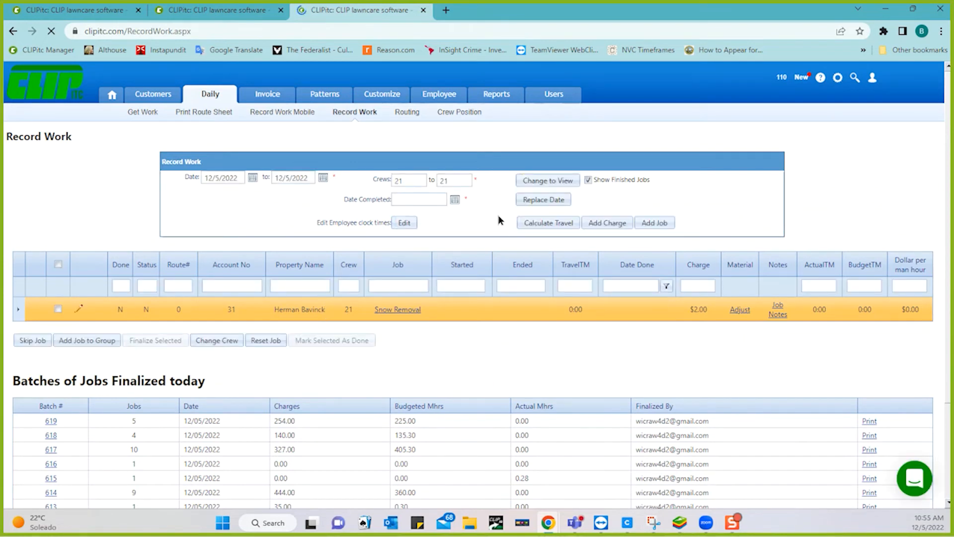
double_click(415, 179)
type("5")
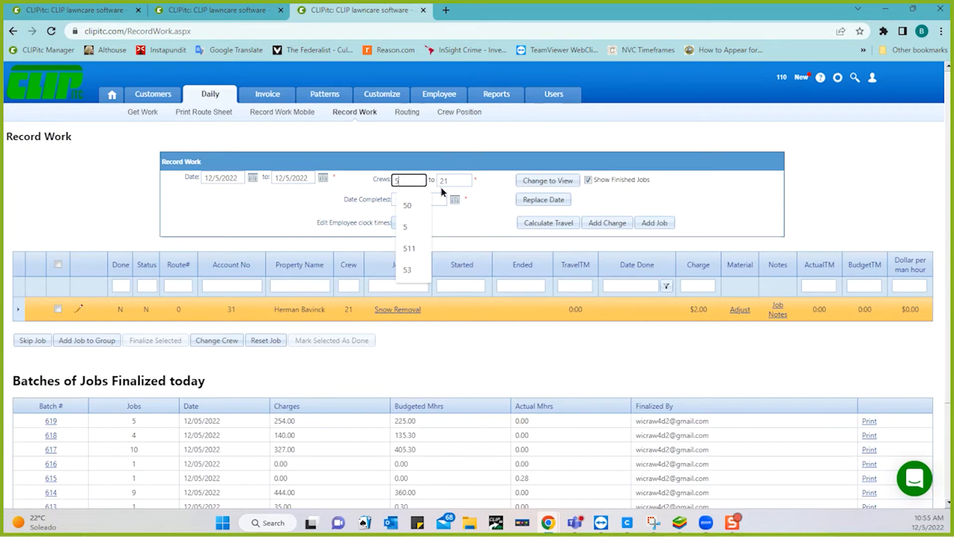
double_click(447, 181)
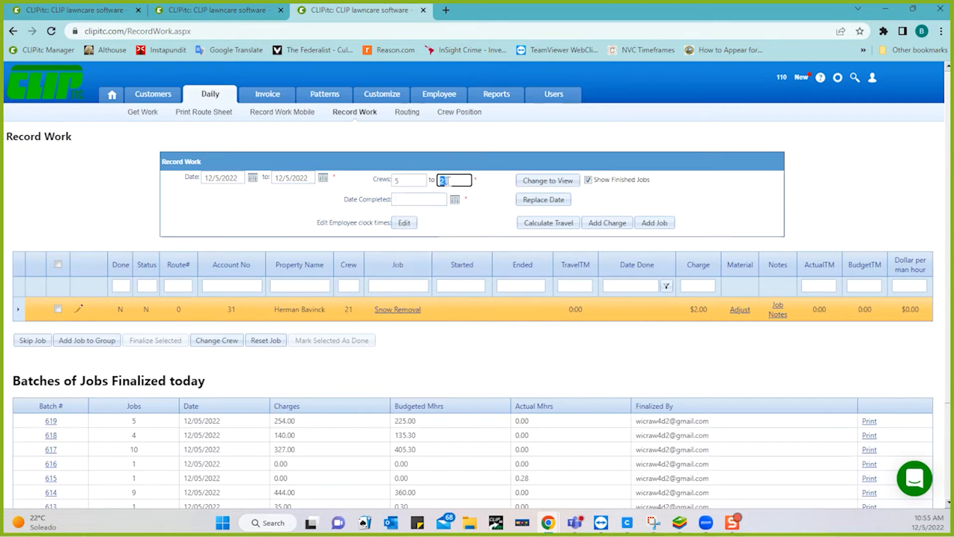
type("5")
left_click(545, 180)
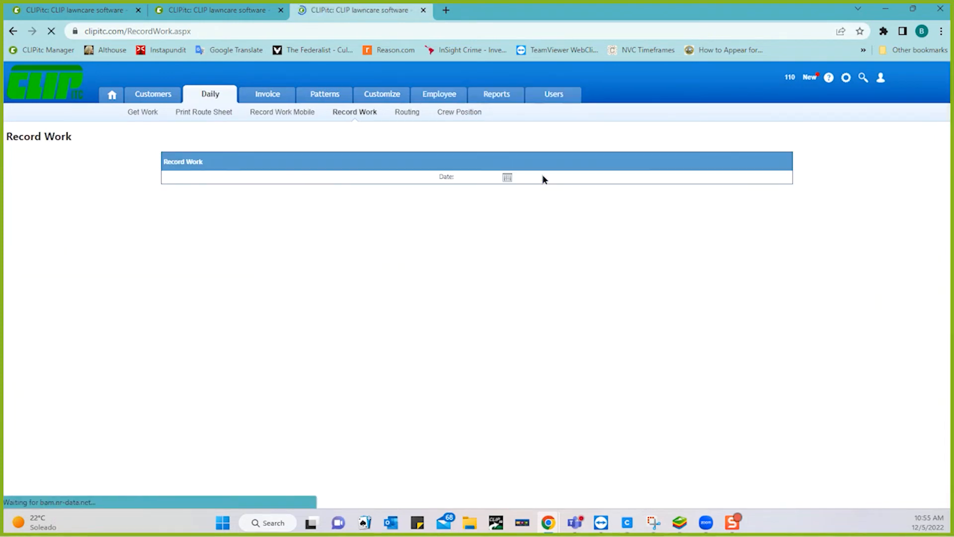
Step: Check the material quantities recorded for the completed Acme Properties (DN) Snow Removal job, and return to the job list
scroll(508, 316, "down", 2)
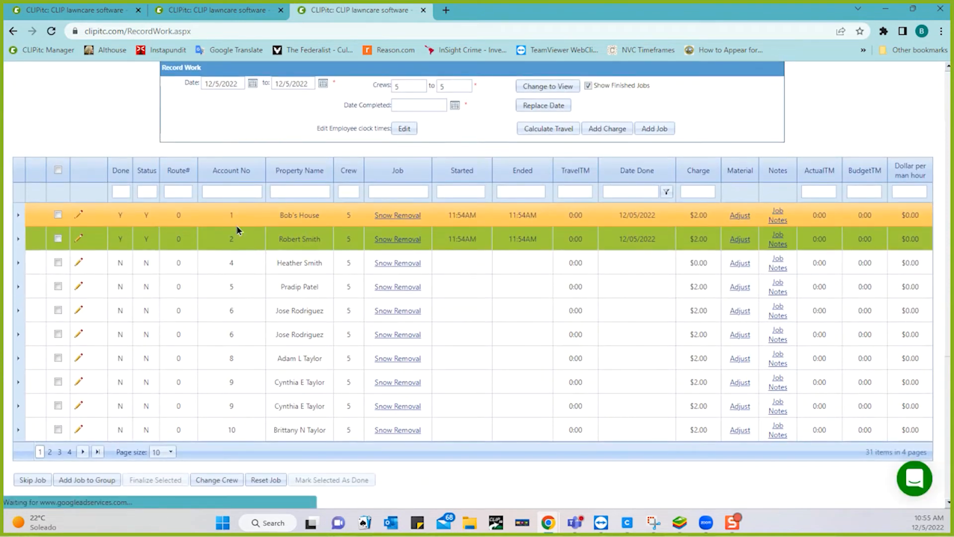
left_click(740, 218)
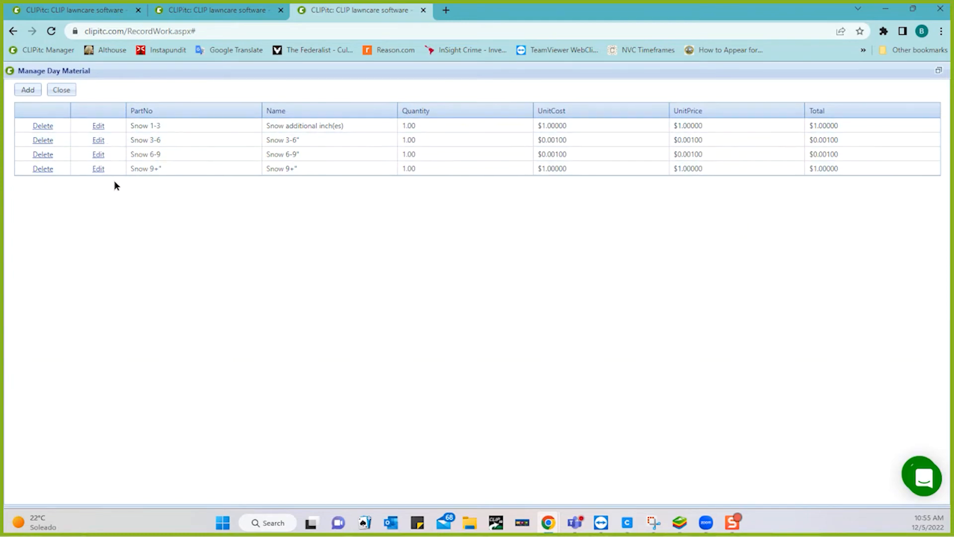
left_click(60, 90)
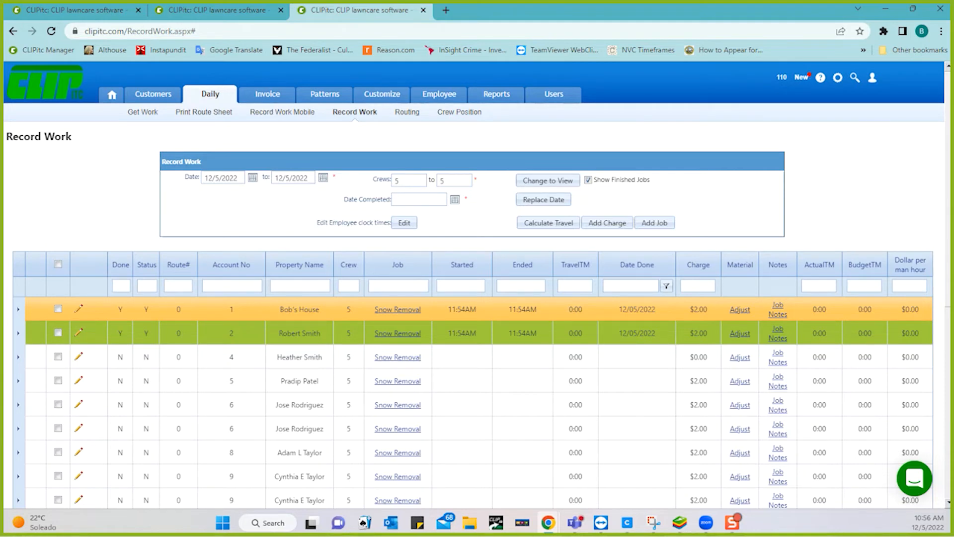
Step: Close the pattern job and reopen Snow Removal pattern job 6 to examine its material list
left_click(220, 11)
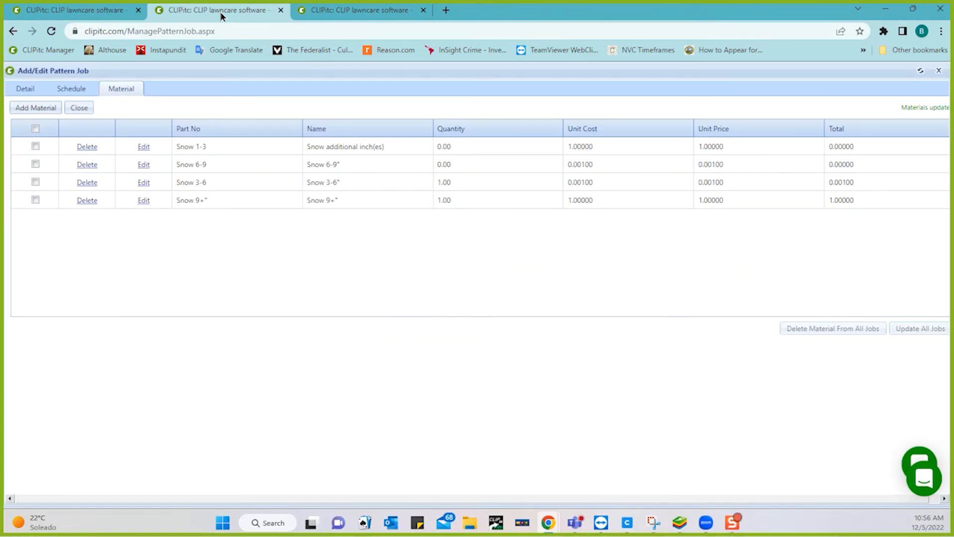
left_click(78, 108)
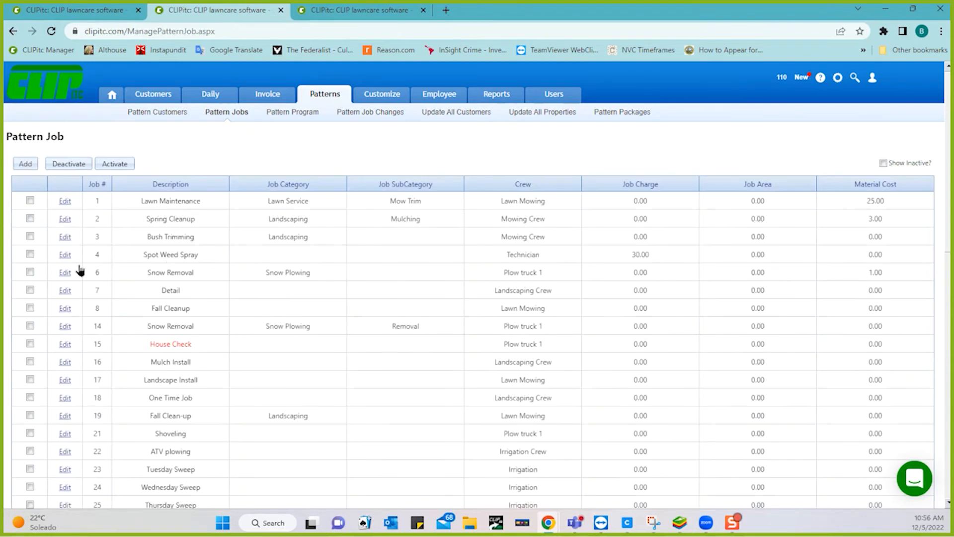
left_click(65, 273)
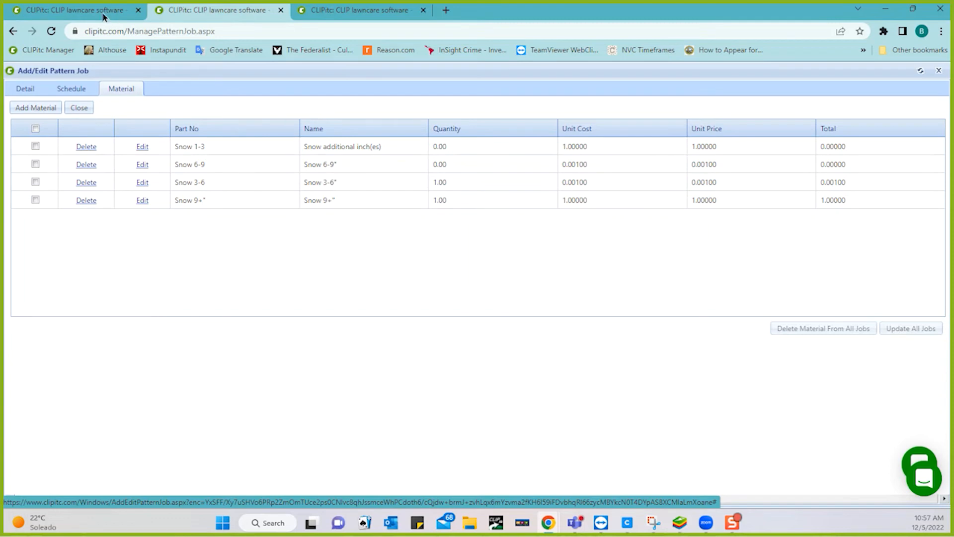
Step: From Record Work, open the Acme Properties (DN) Snow Removal job's details and view its job materials
left_click(329, 13)
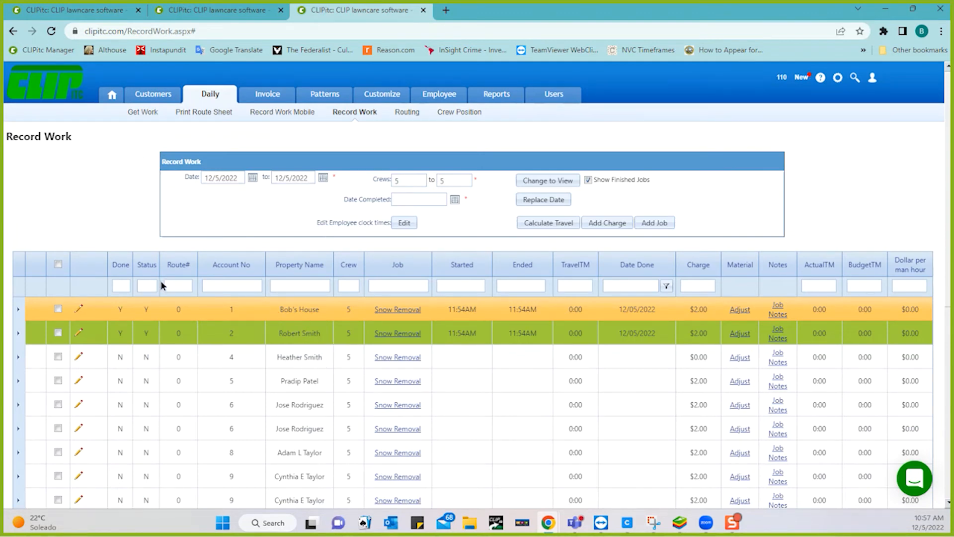
left_click(384, 314)
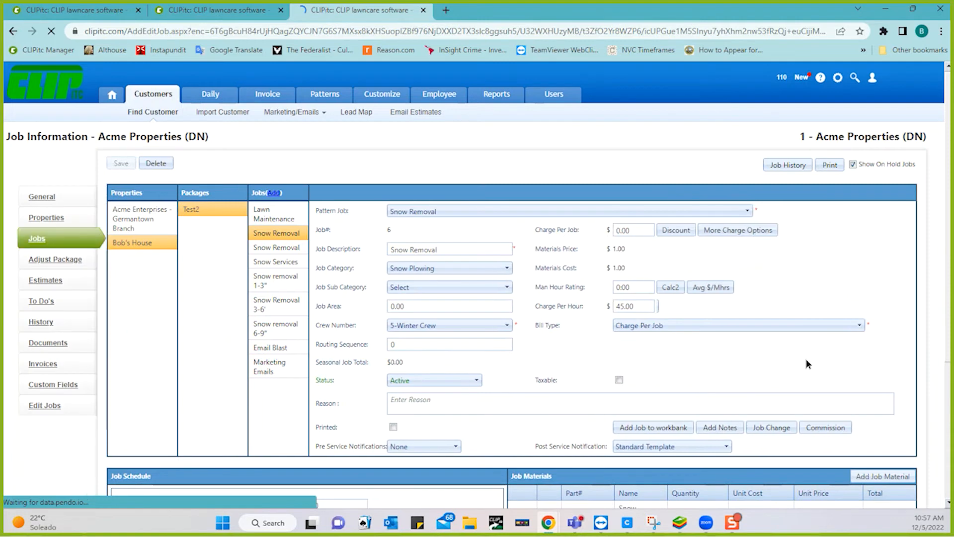
scroll(806, 360, "down", 3)
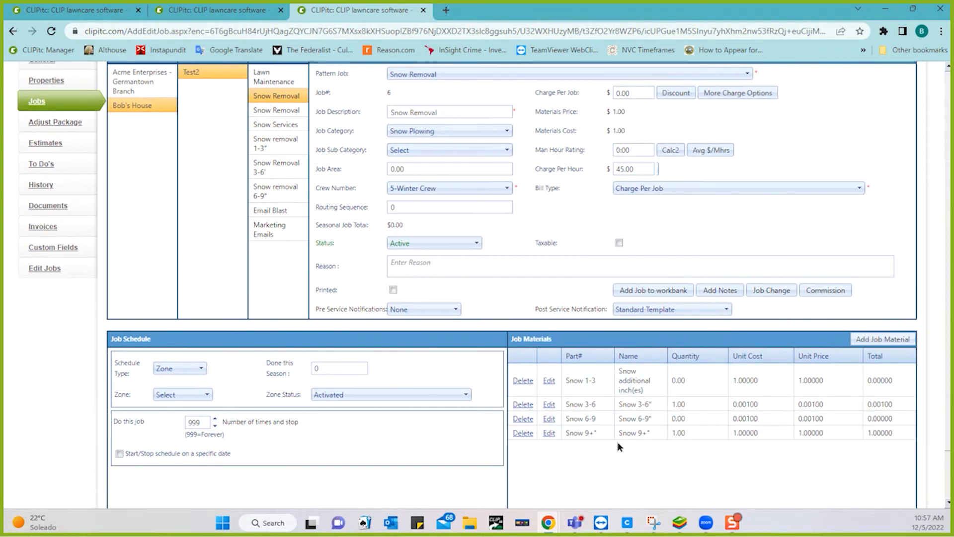
Step: Set the Snow 1-3 material's quantity to 40.00 in the Acme Properties (DN) Snow Removal job and save it
left_click(547, 381)
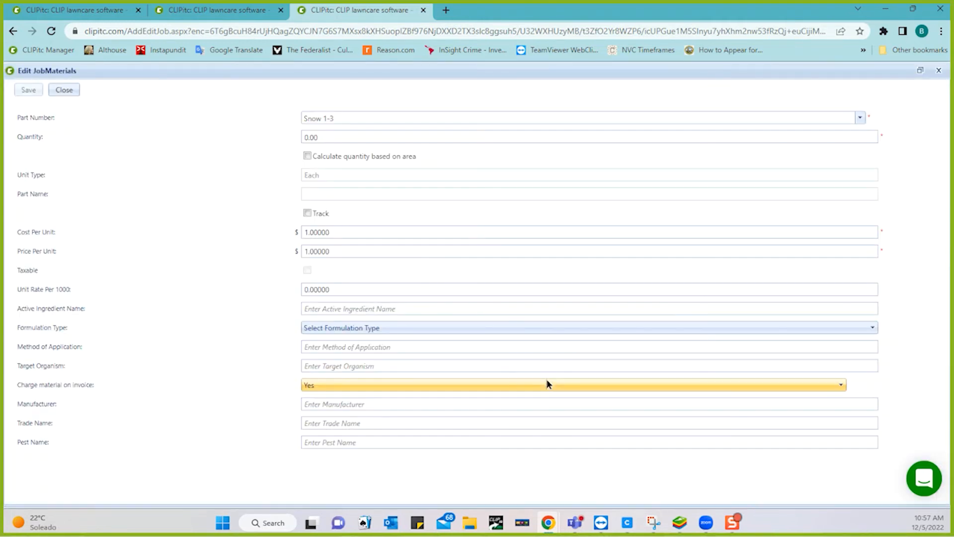
left_click(366, 137)
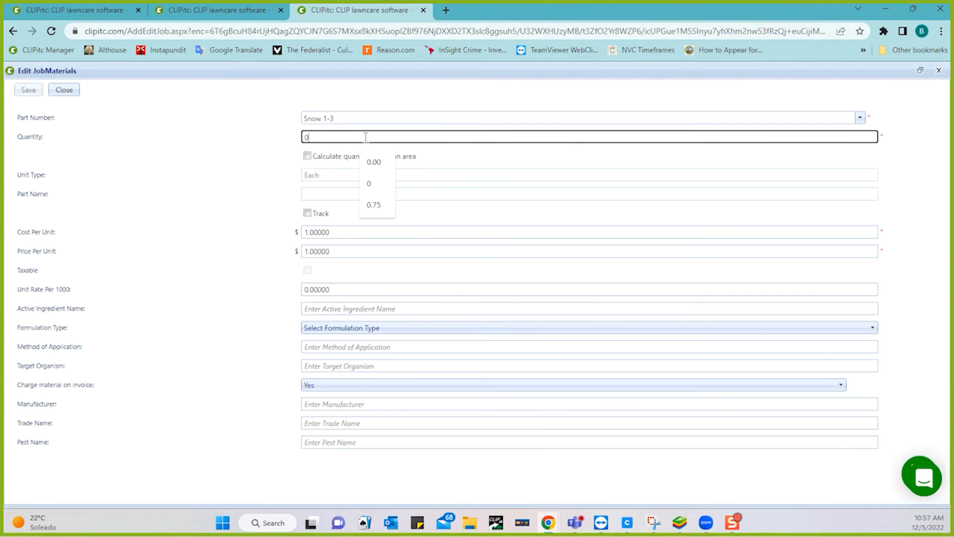
type("40.00")
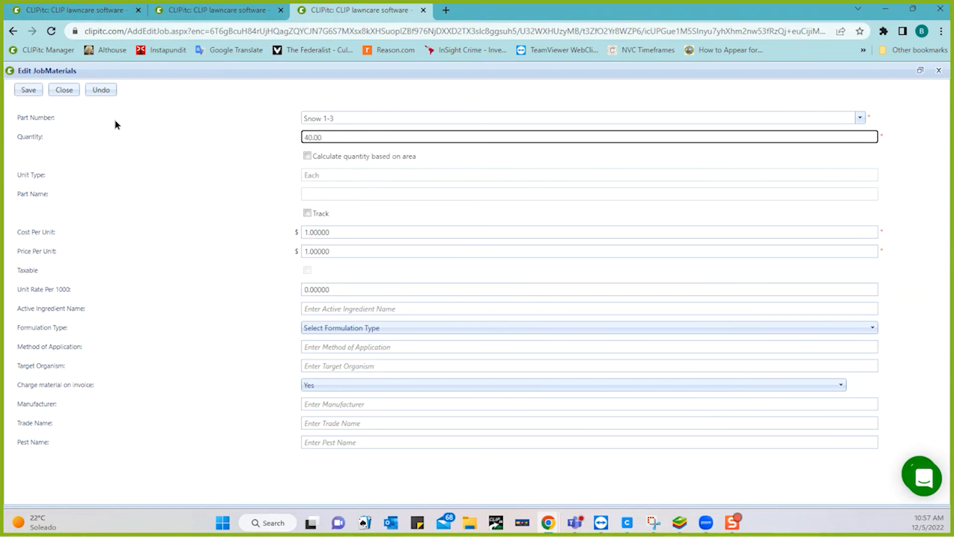
left_click(29, 90)
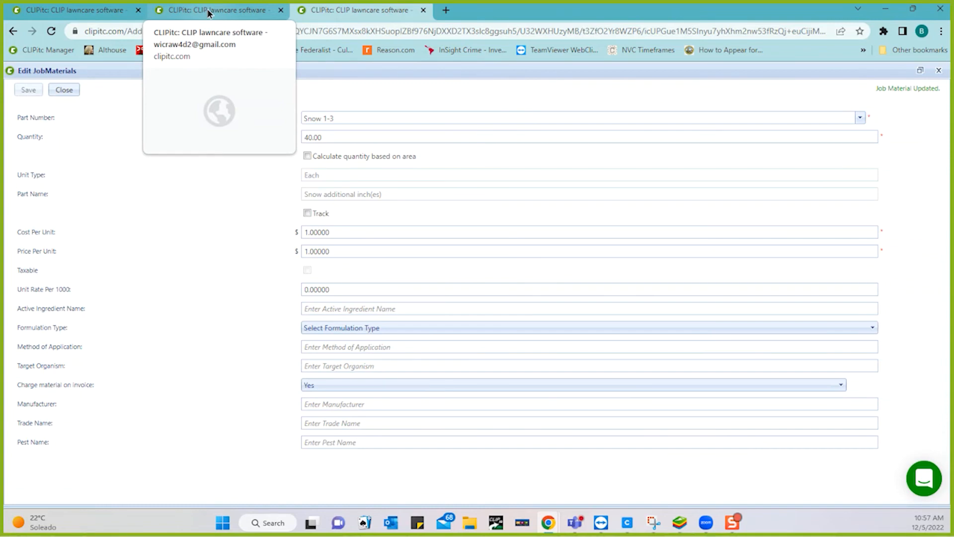
Step: Re-save the Snow 1-3 material in the Snow Removal pattern job and apply it to all customers' jobs
left_click(208, 12)
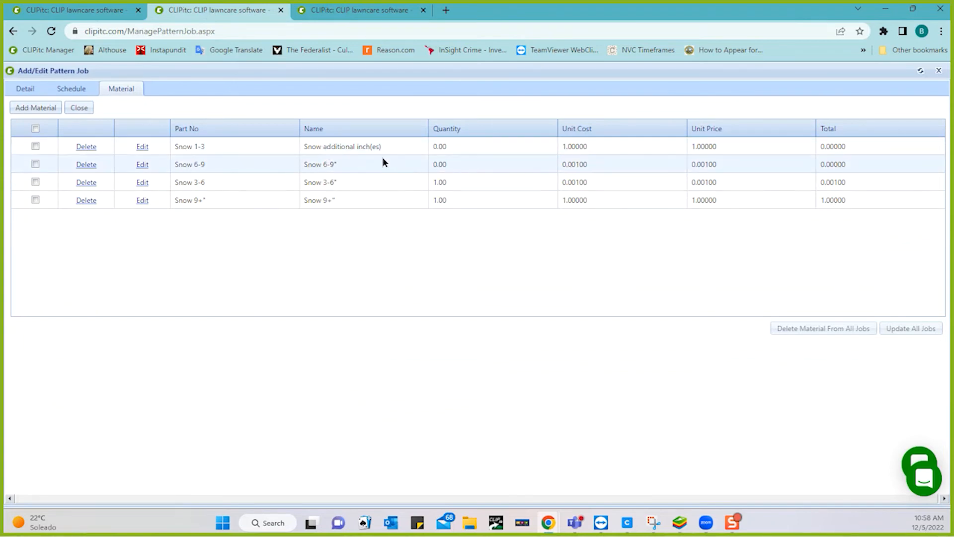
left_click(142, 147)
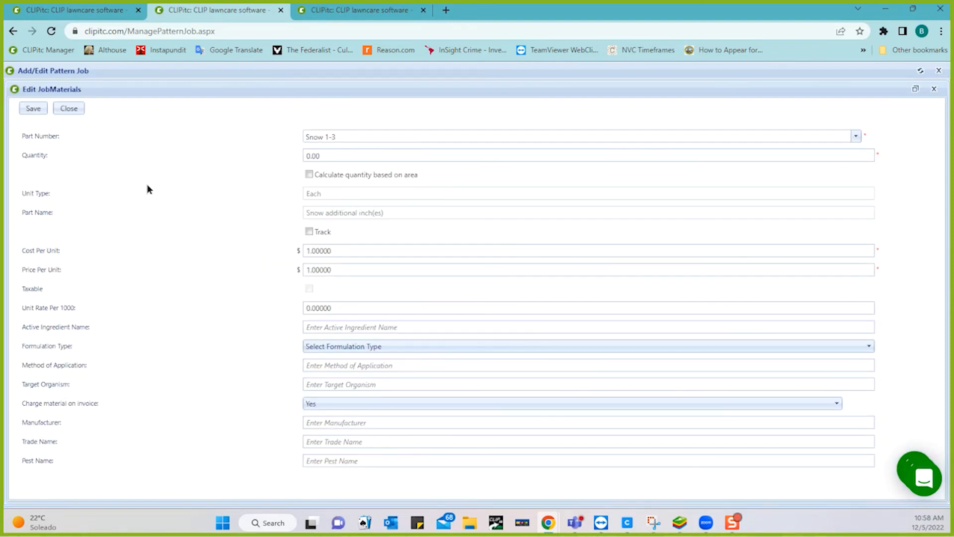
left_click(34, 109)
left_click(69, 108)
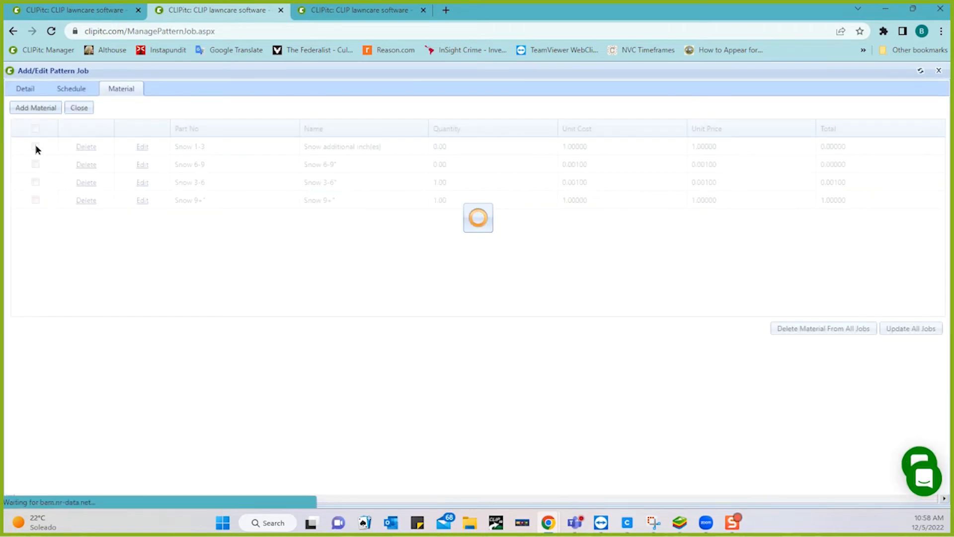
left_click(36, 146)
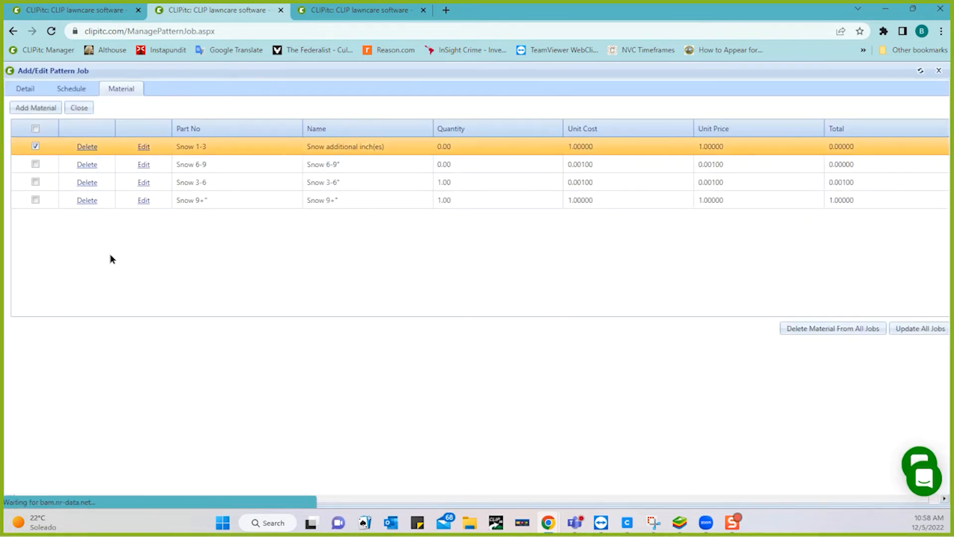
left_click(923, 332)
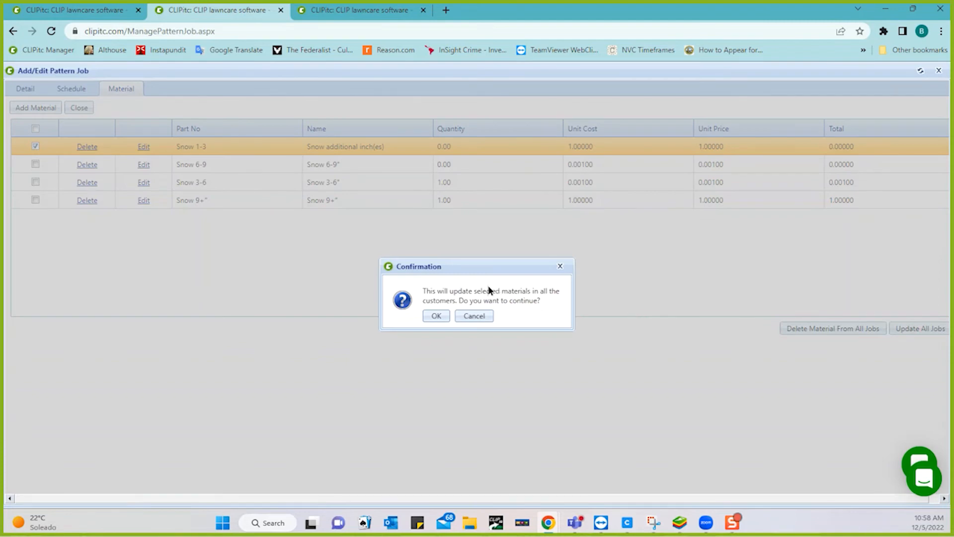
left_click(435, 316)
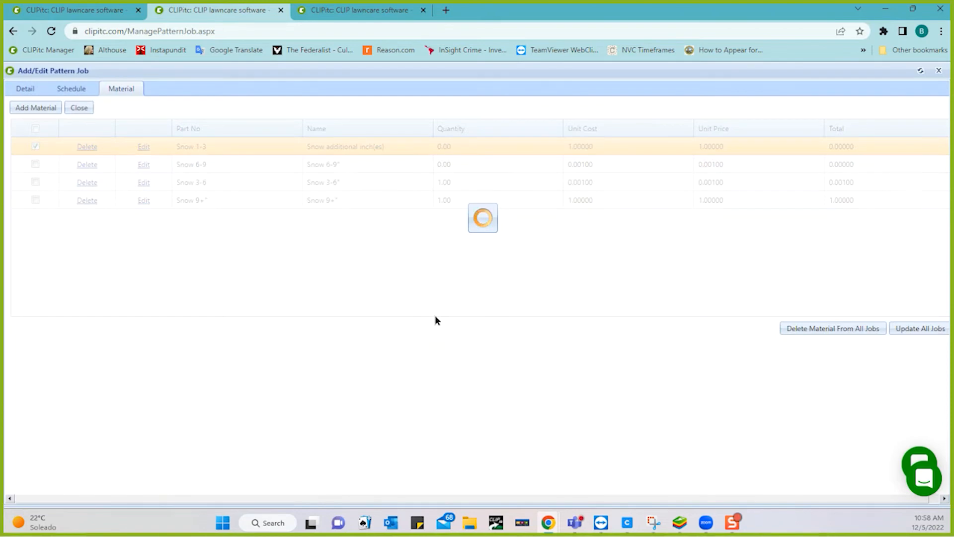
Step: Return to the Acme Properties (DN) Snow Removal job and check the Snow 1-3 quantity in its job materials
left_click(356, 13)
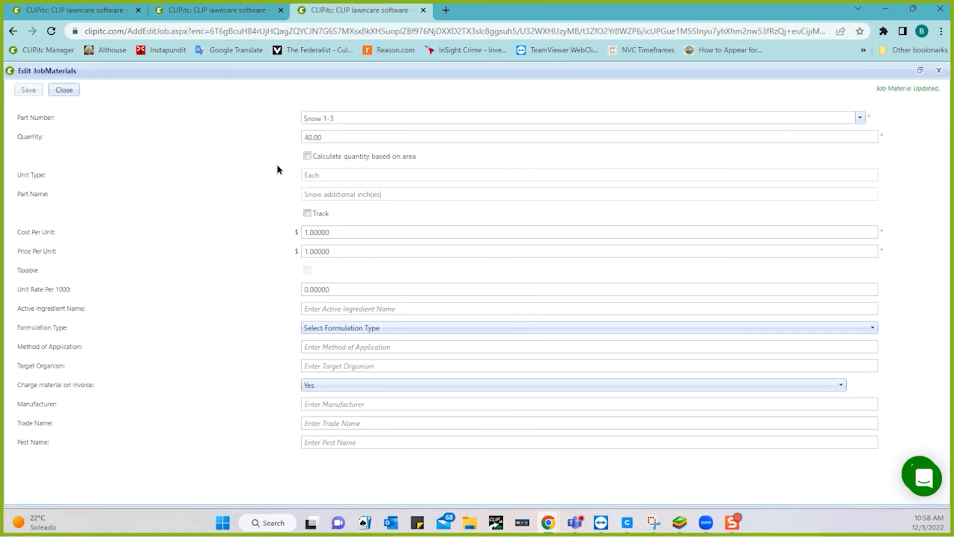
left_click(65, 90)
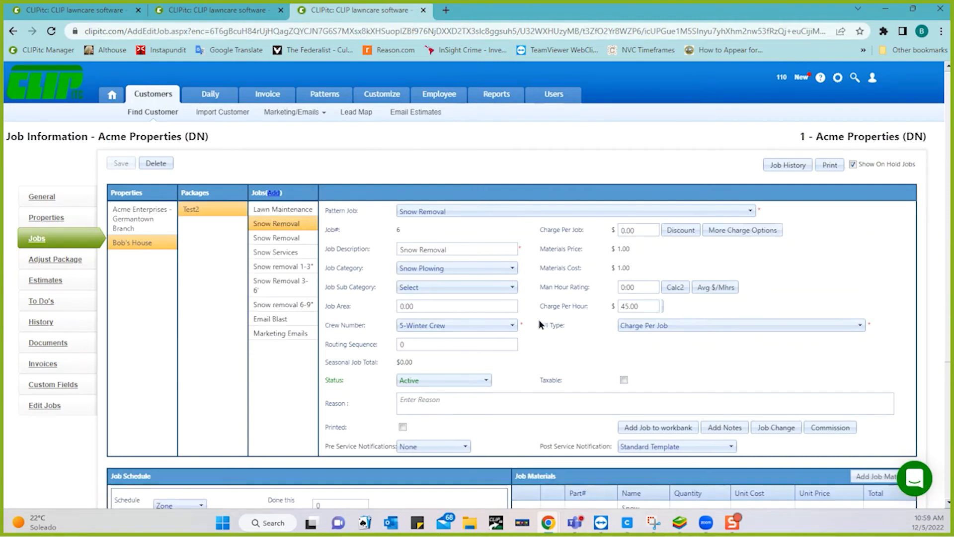
scroll(698, 356, "down", 2)
scroll(698, 355, "down", 1)
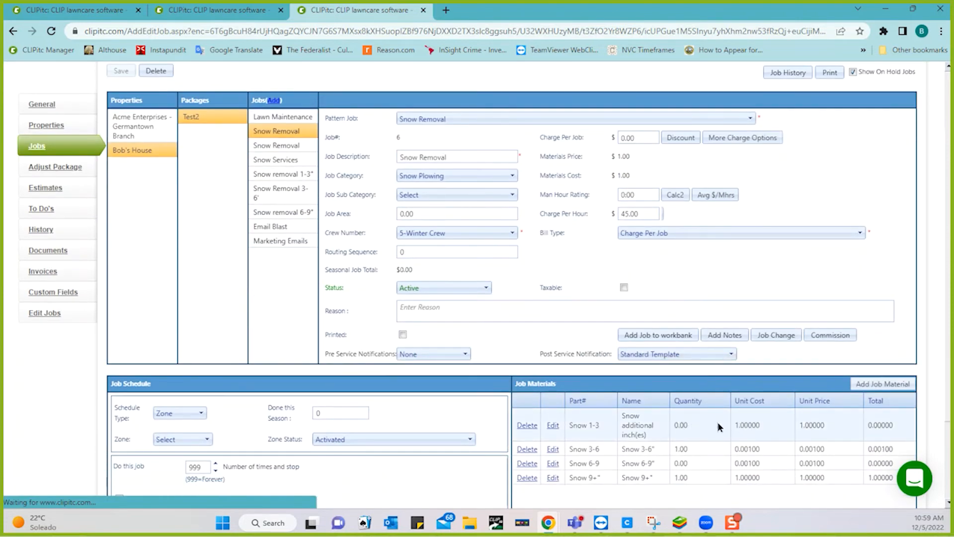
Step: Set the Snow 1-3 material's price per unit to 45.0 in the Acme Properties (DN) job, save it and return to the job
left_click(552, 425)
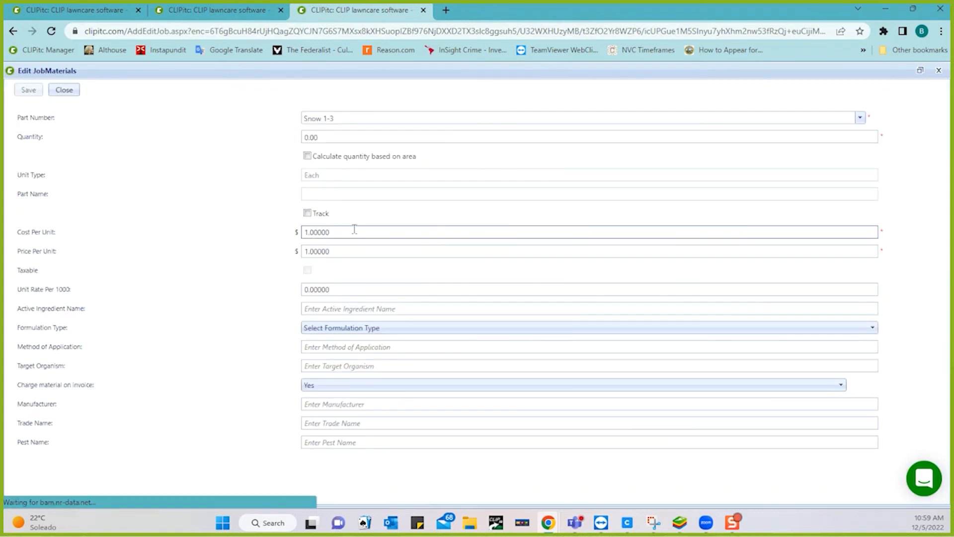
left_click(353, 246)
key("ctrl+a")
key("BackSpace")
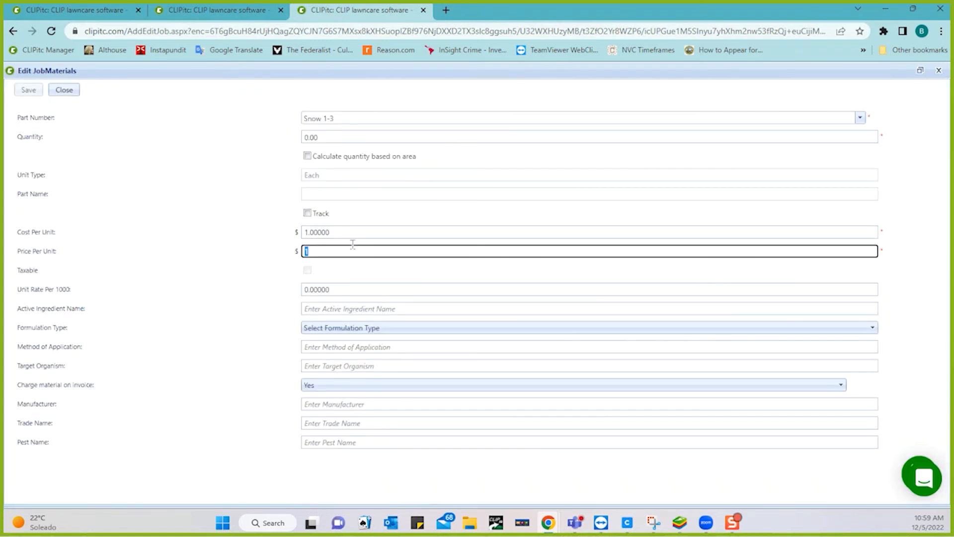
type("450")
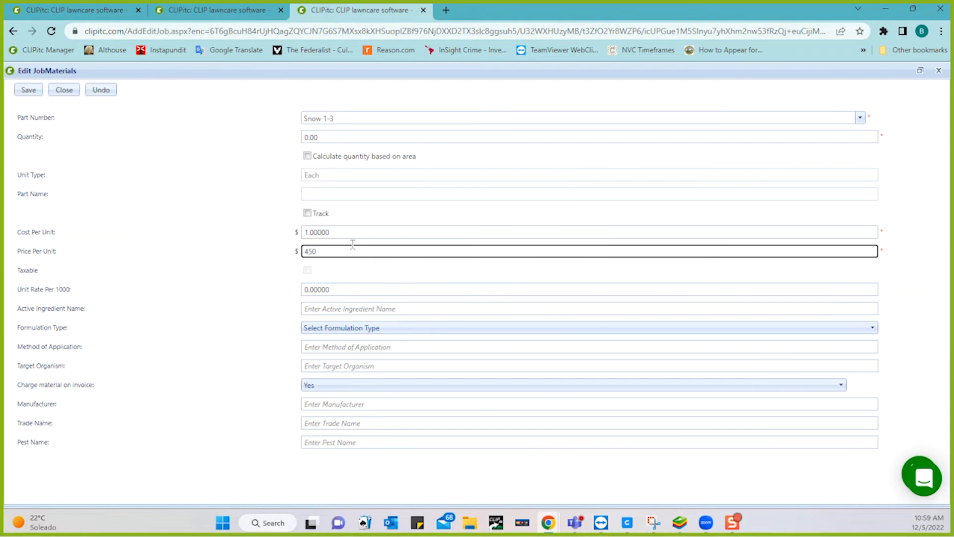
key("BackSpace")
type(".0")
left_click(33, 93)
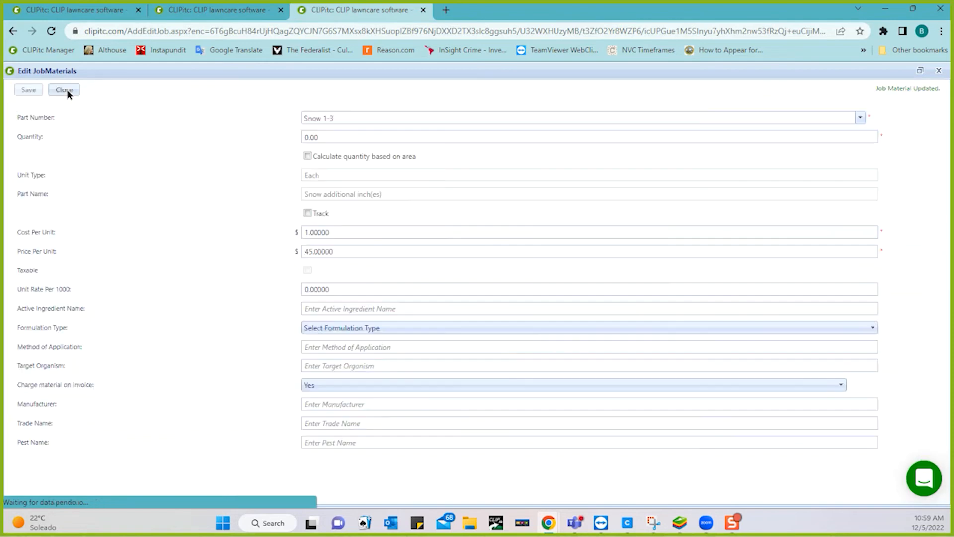
left_click(67, 92)
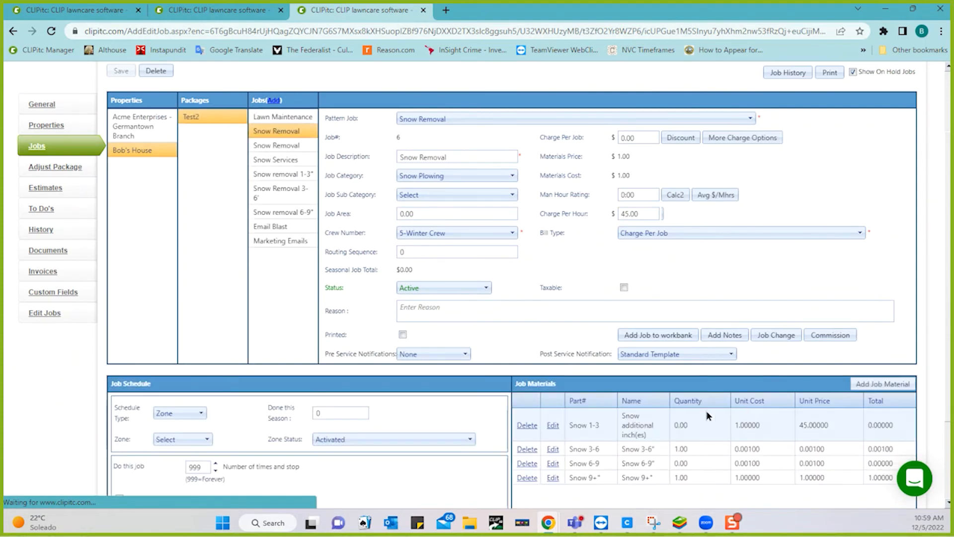
Step: Apply the Snow 1-3 material from the Snow Removal pattern job to all customers' jobs again
left_click(240, 11)
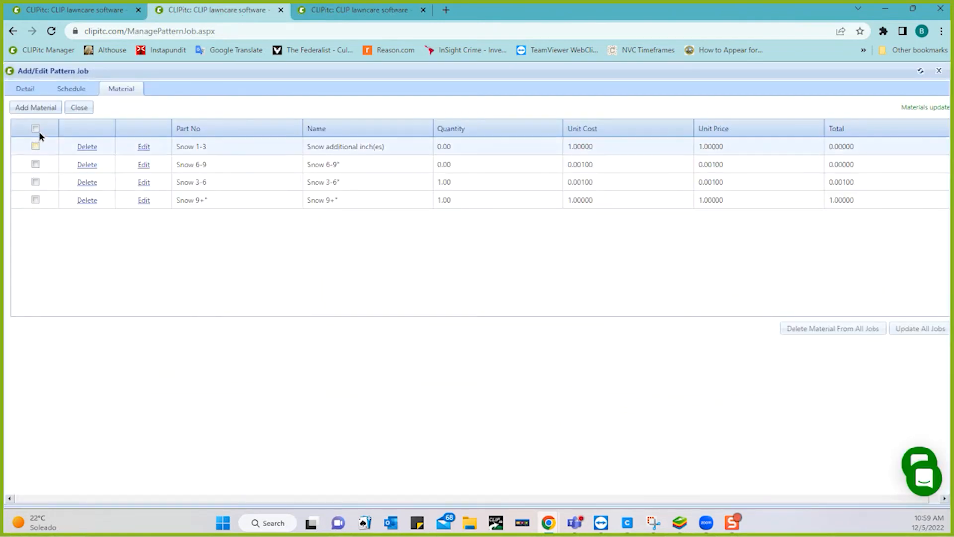
left_click(35, 146)
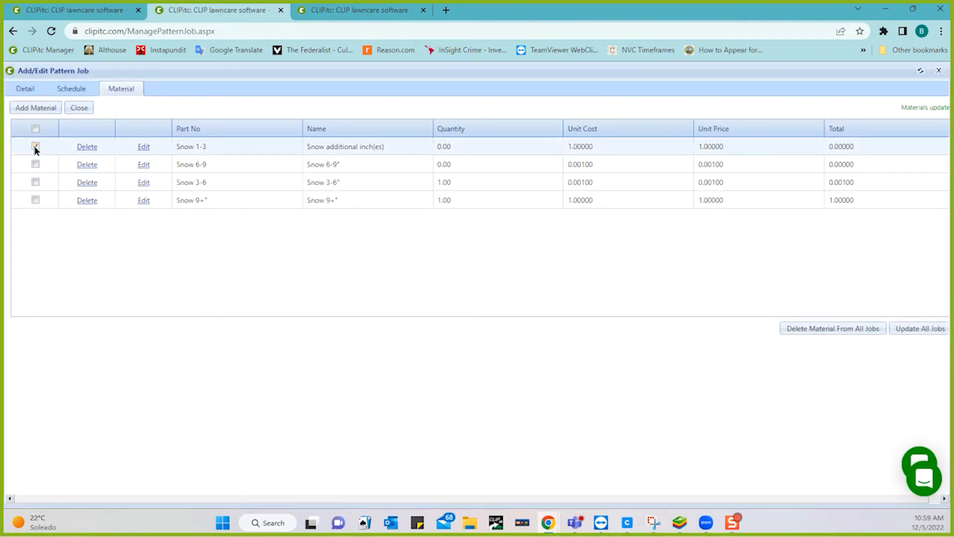
left_click(921, 330)
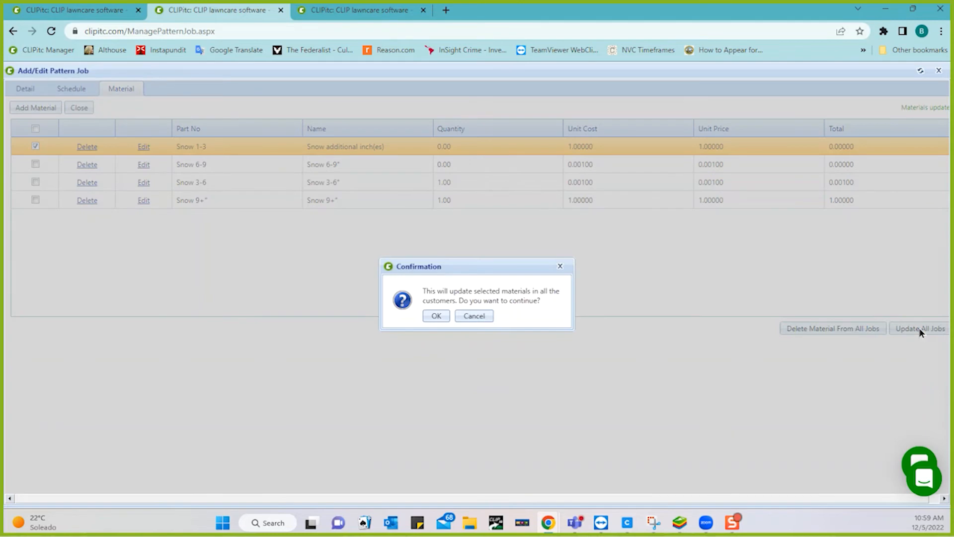
left_click(437, 316)
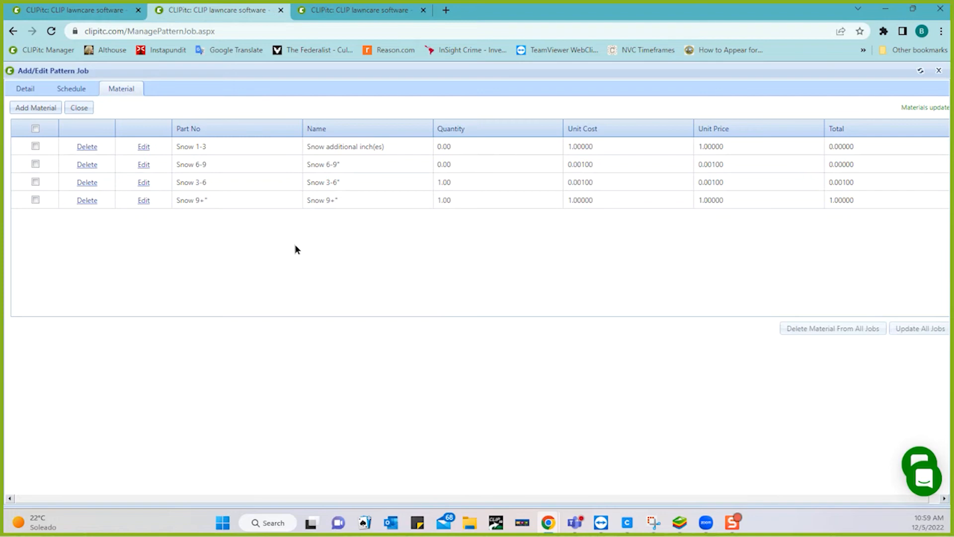
Step: Reload the Acme Properties (DN) Snow Removal job and check the Snow 1-3 unit price in its job materials
left_click(341, 13)
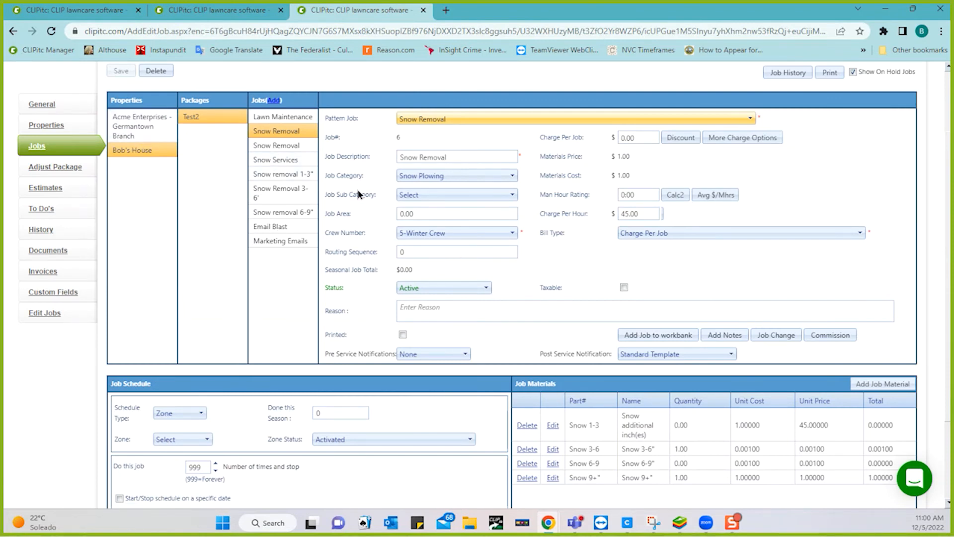
scroll(360, 194, "up", 2)
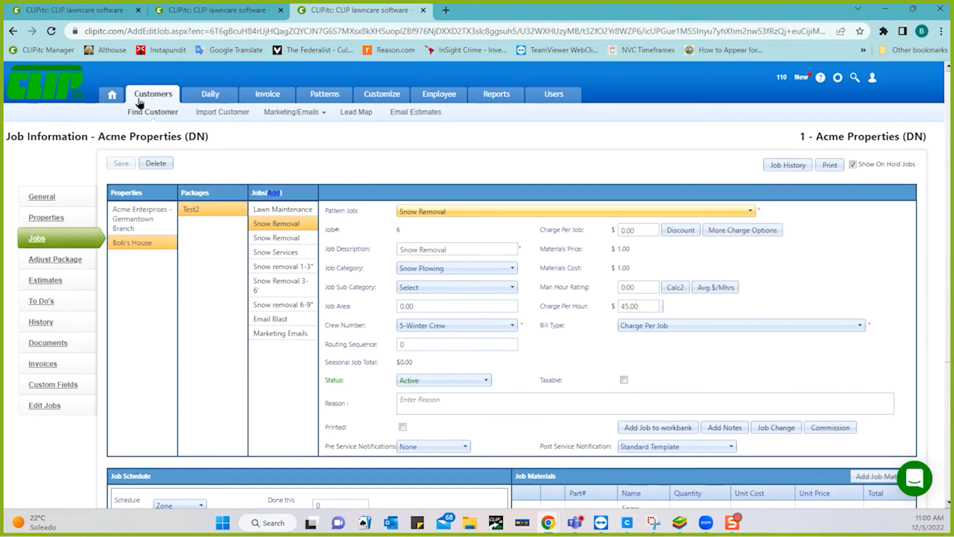
left_click(52, 32)
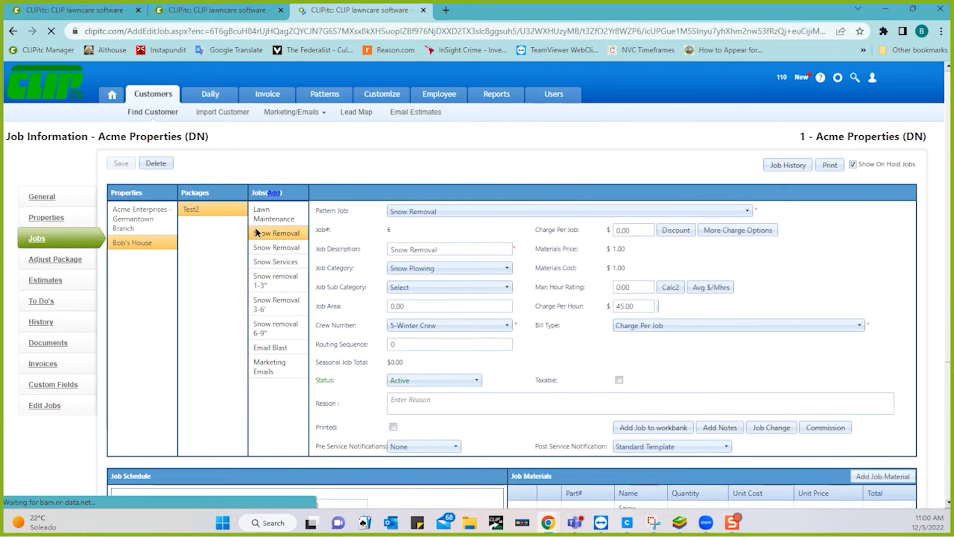
left_click(257, 233)
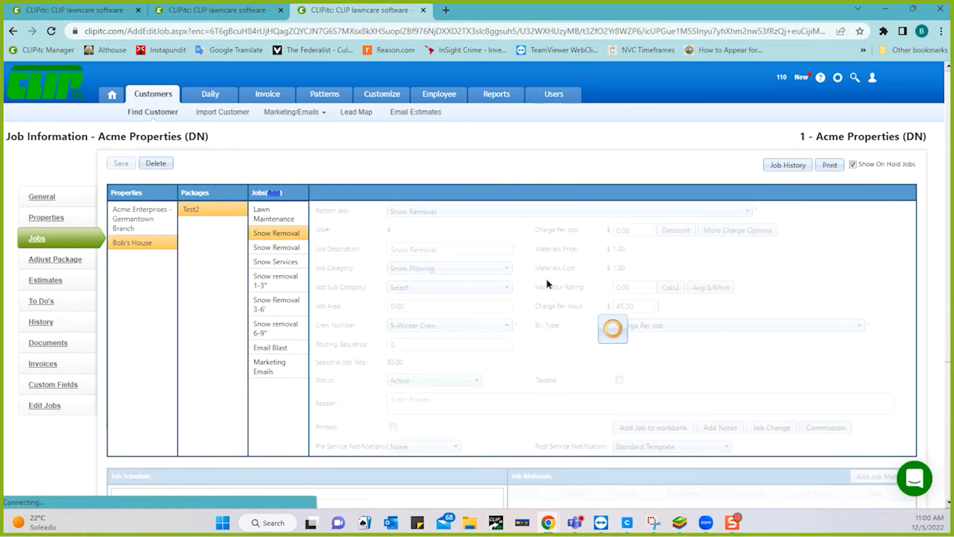
scroll(509, 336, "down", 2)
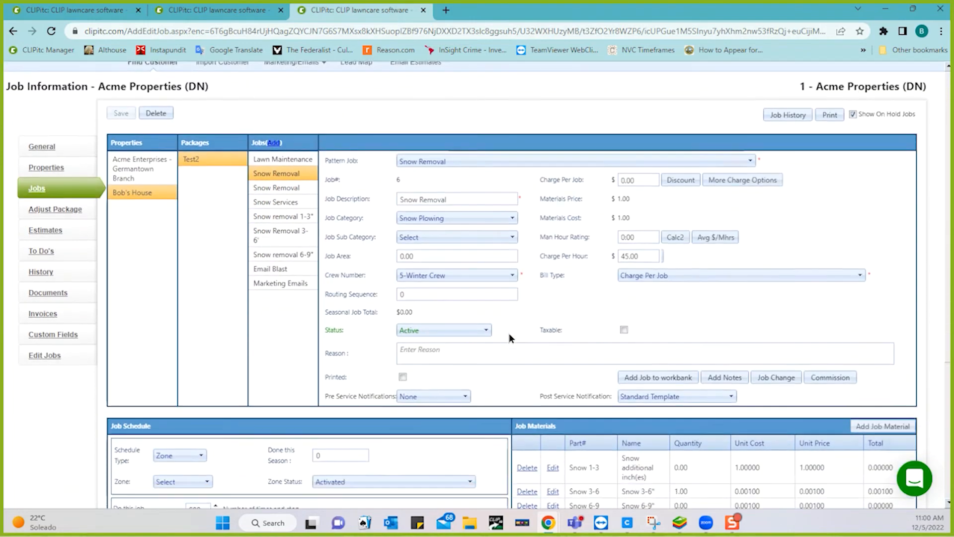
scroll(508, 334, "down", 1)
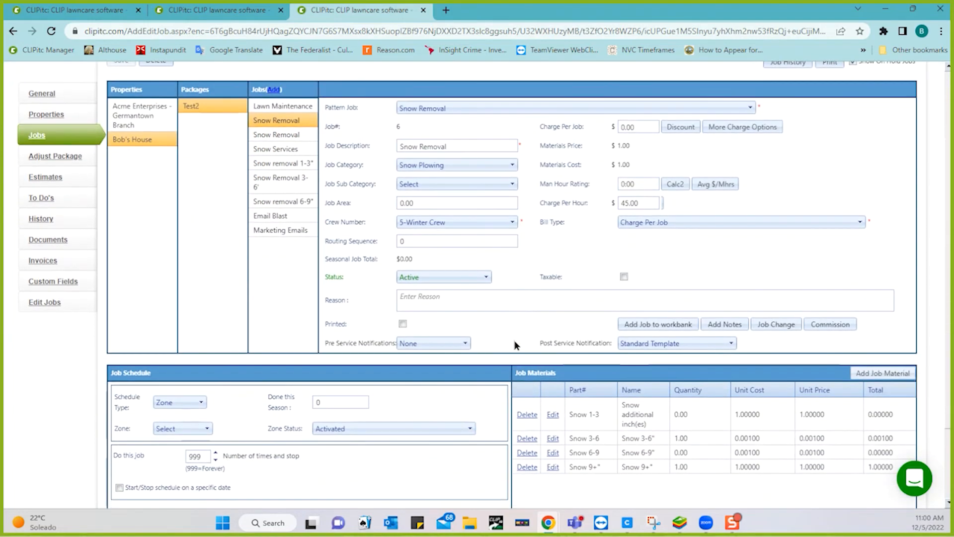
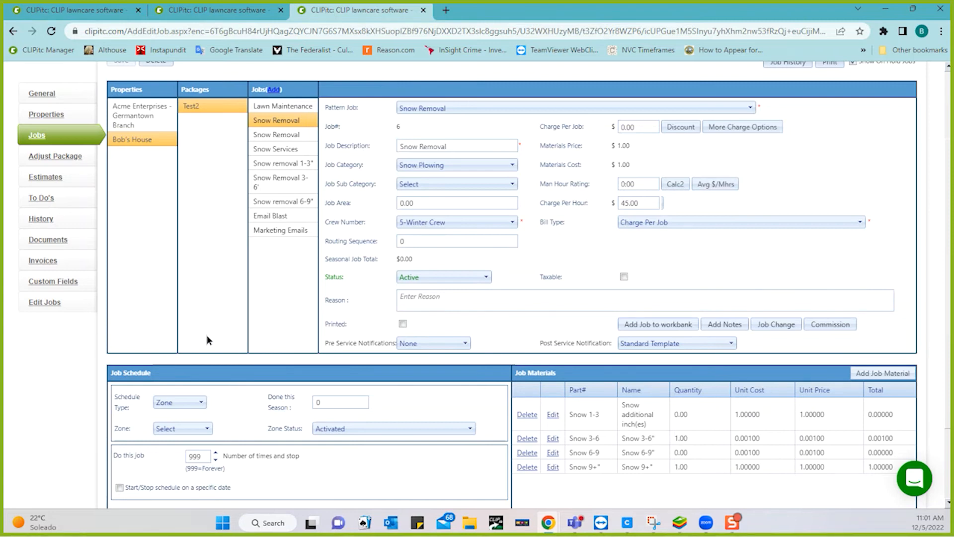
Step: View the crew, job number and zone options for activating zone jobs in the daily work list, and close them unchanged
scroll(207, 335, "up", 3)
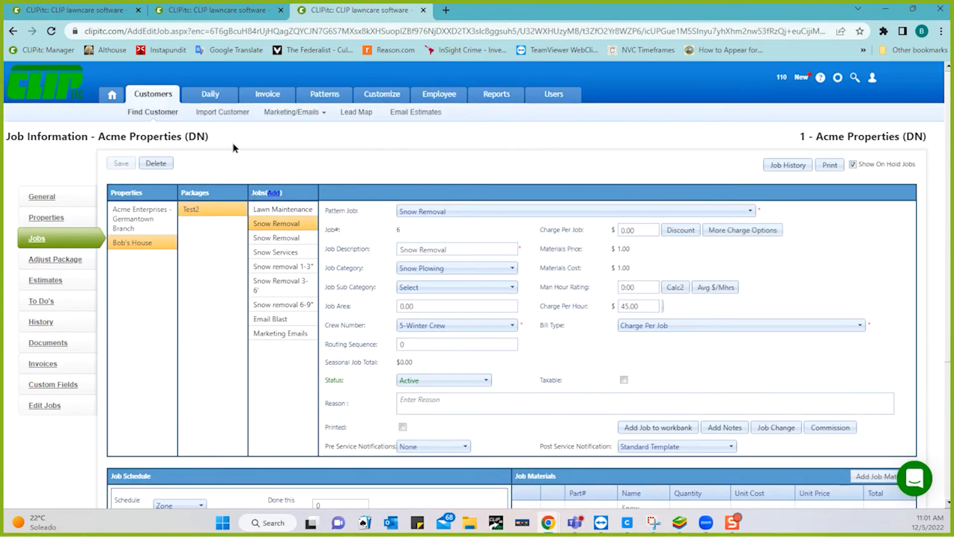
left_click(212, 98)
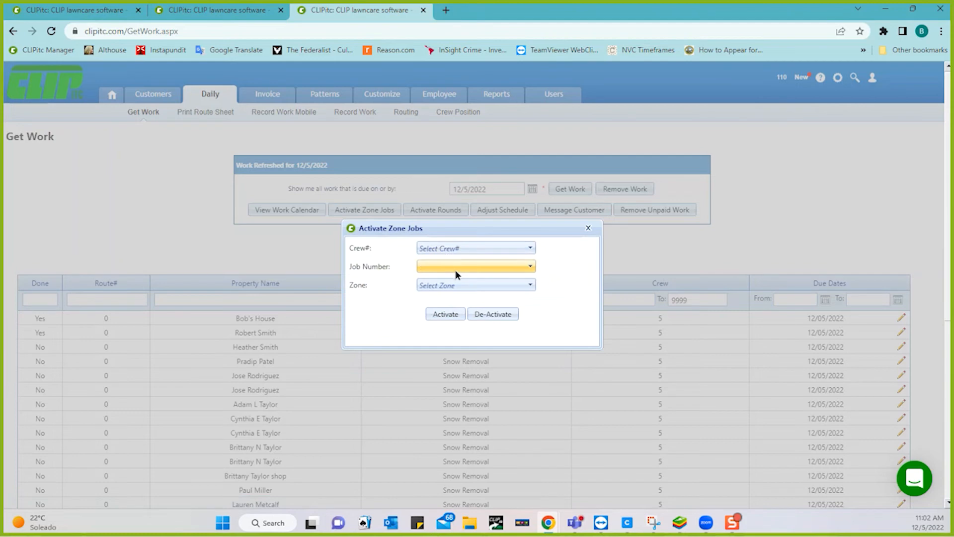
left_click(455, 270)
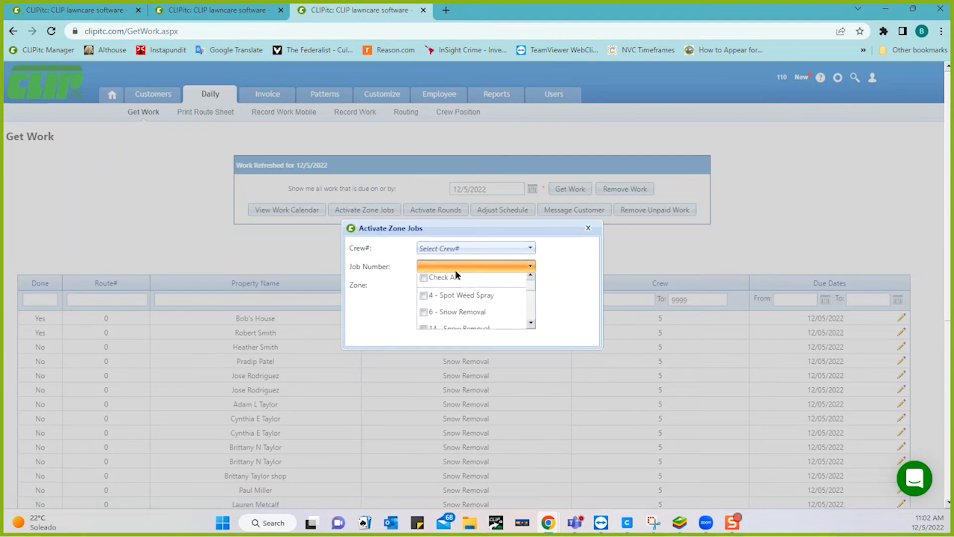
left_click(556, 297)
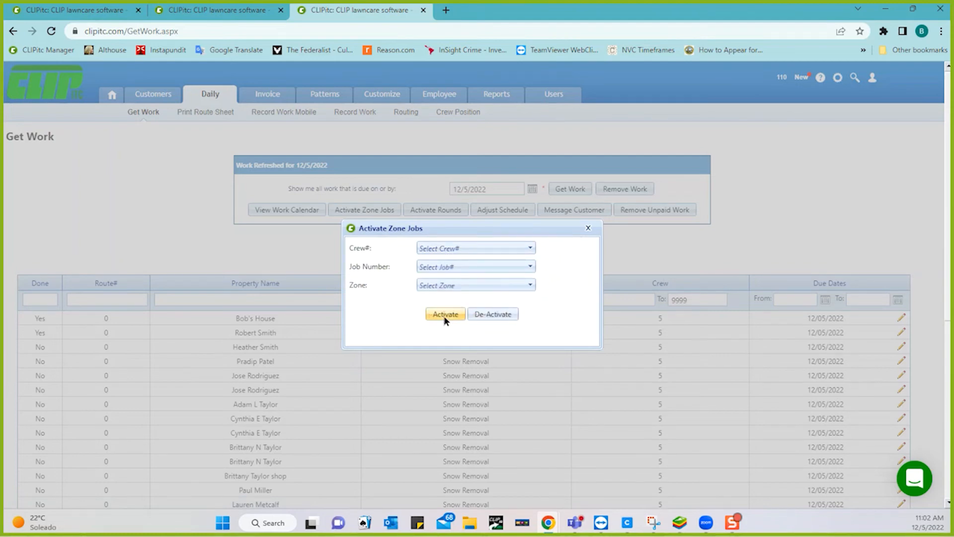
left_click(588, 228)
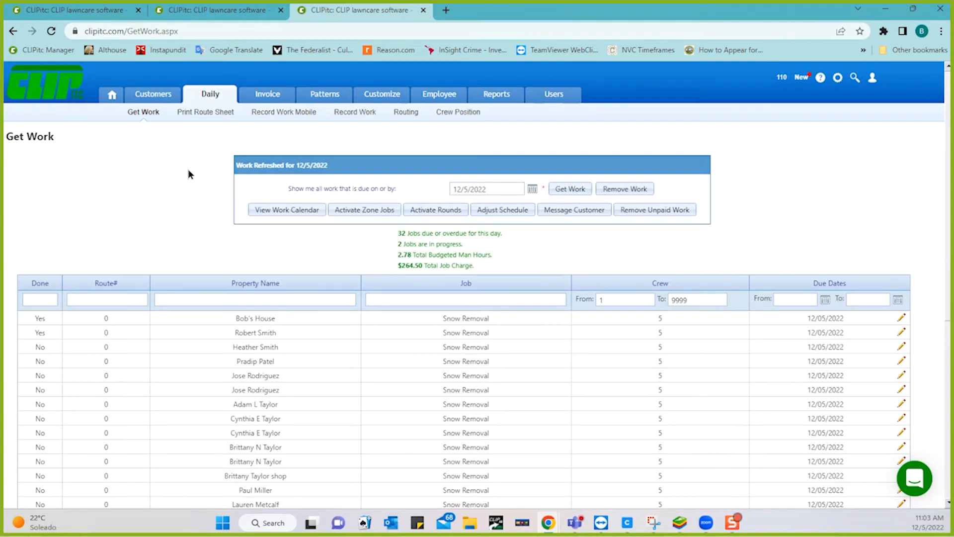
Step: Close the Snow Removal pattern job and open the schedule of the Lawn Maintenance pattern job
left_click(217, 11)
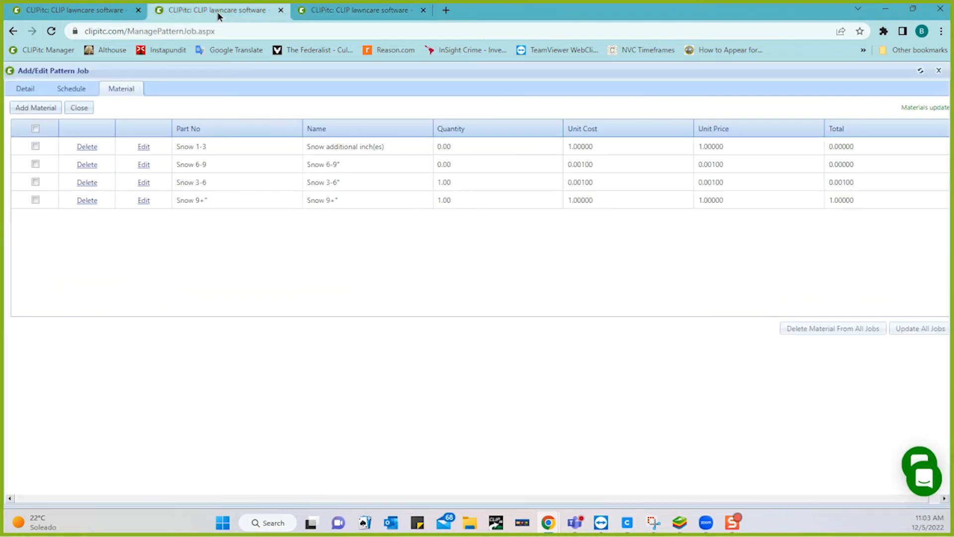
left_click(80, 109)
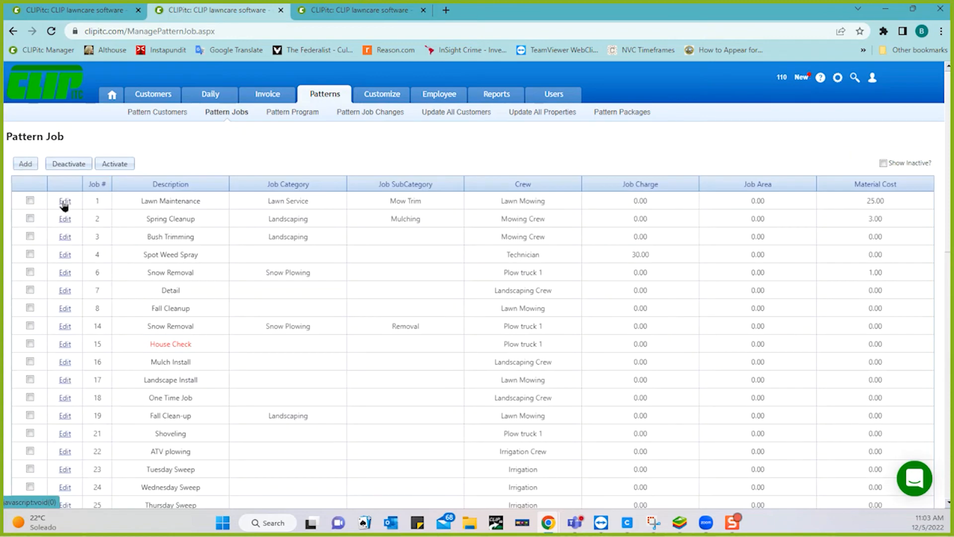
left_click(65, 201)
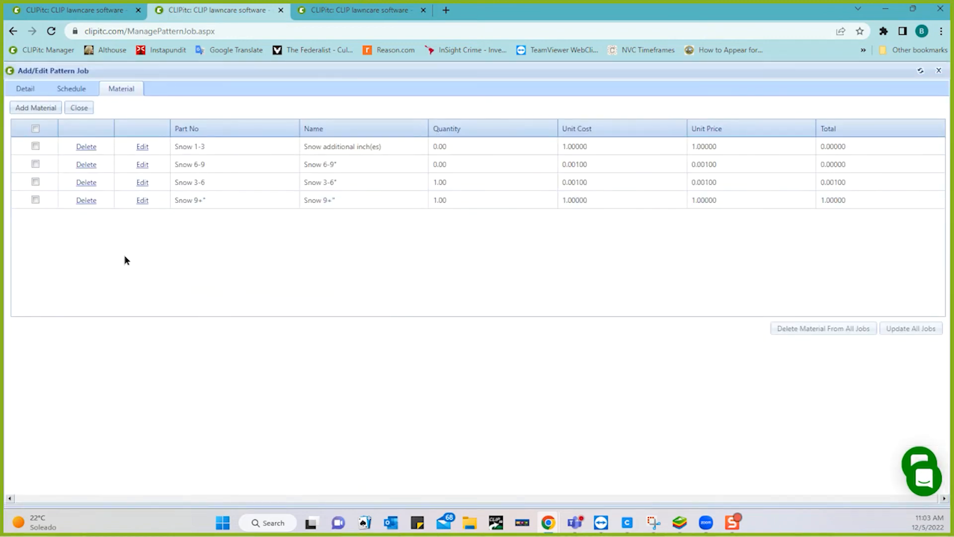
left_click(83, 108)
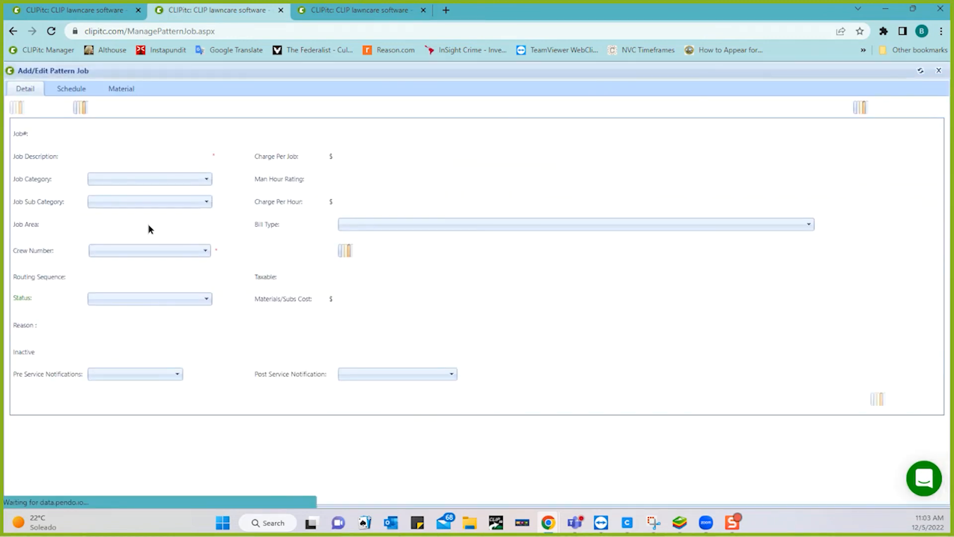
left_click(68, 93)
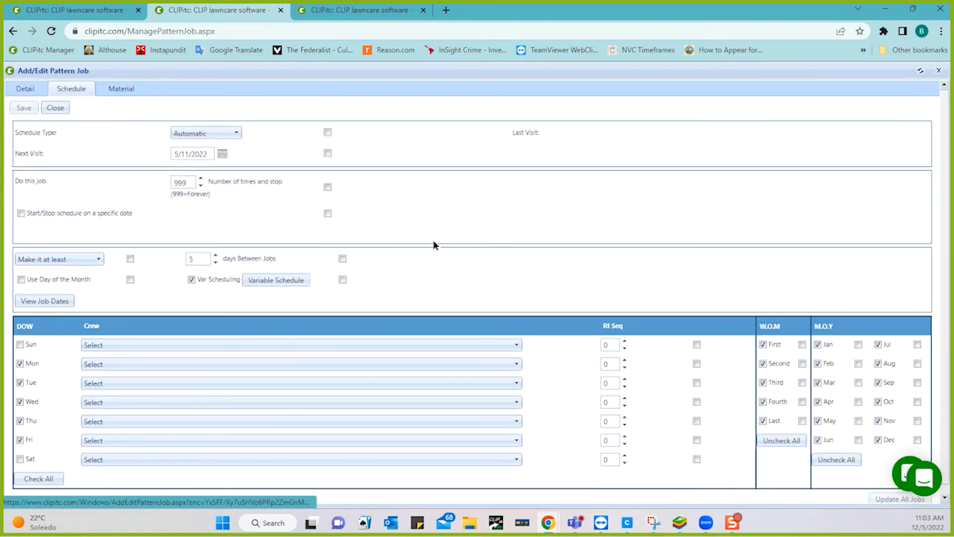
Step: Set the Lawn Maintenance pattern job's next visit to 8/24/2022, save the schedule and mark Next Visit for updating in all jobs
left_click(222, 155)
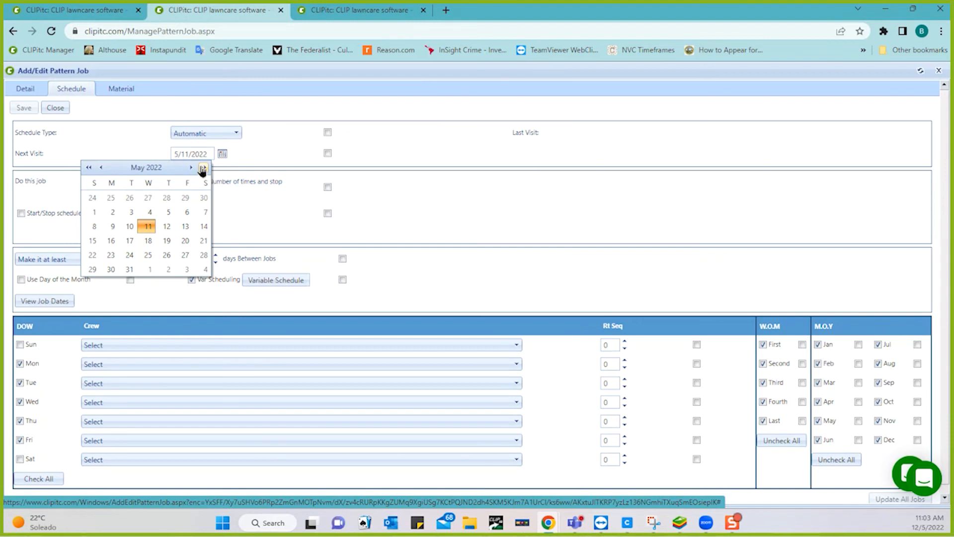
left_click(202, 169)
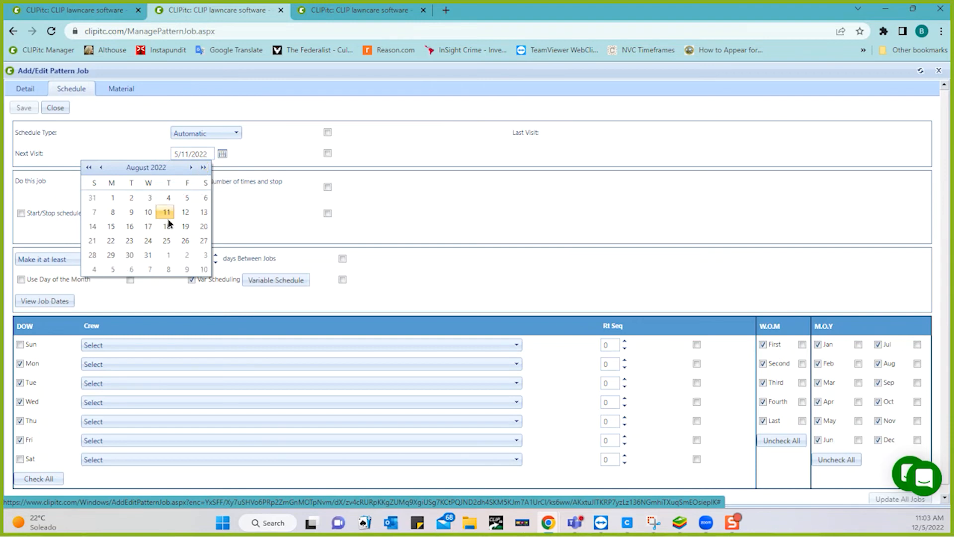
left_click(148, 242)
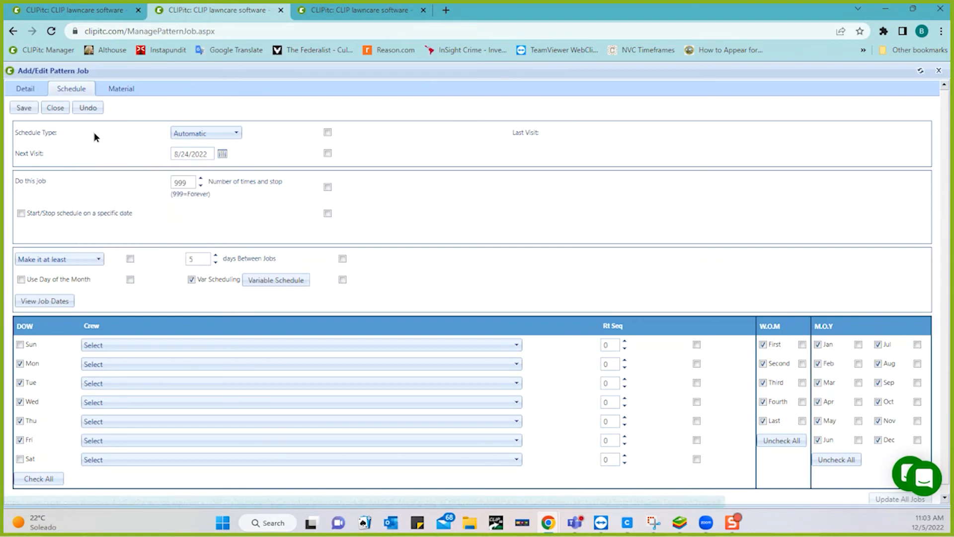
left_click(24, 109)
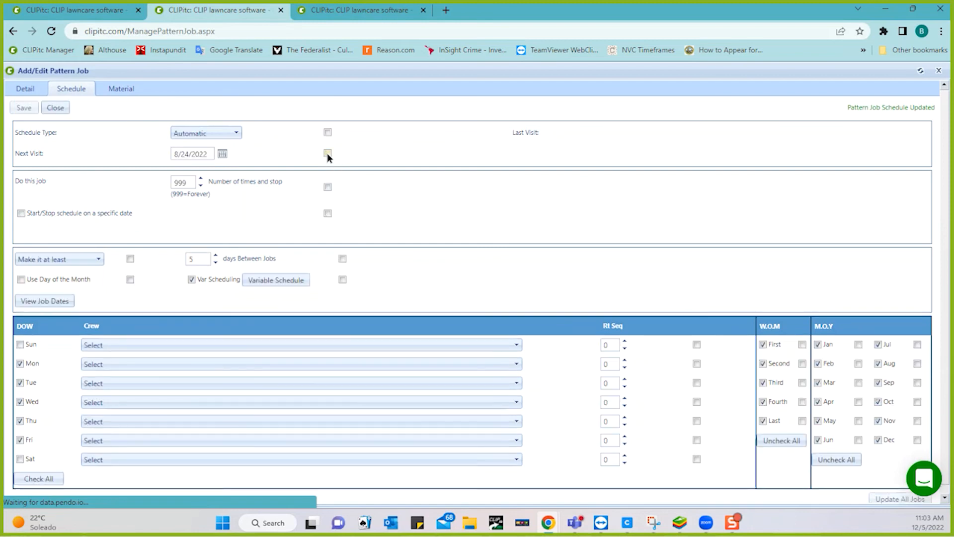
left_click(328, 153)
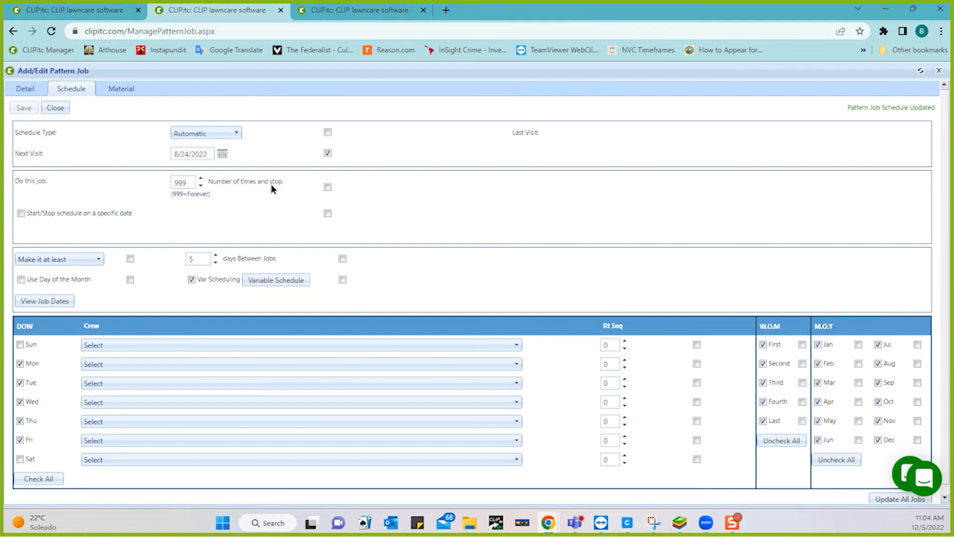
Step: Close the Lawn Maintenance pattern job and look through the pattern job list, including the separate snow removal depth jobs
left_click(55, 108)
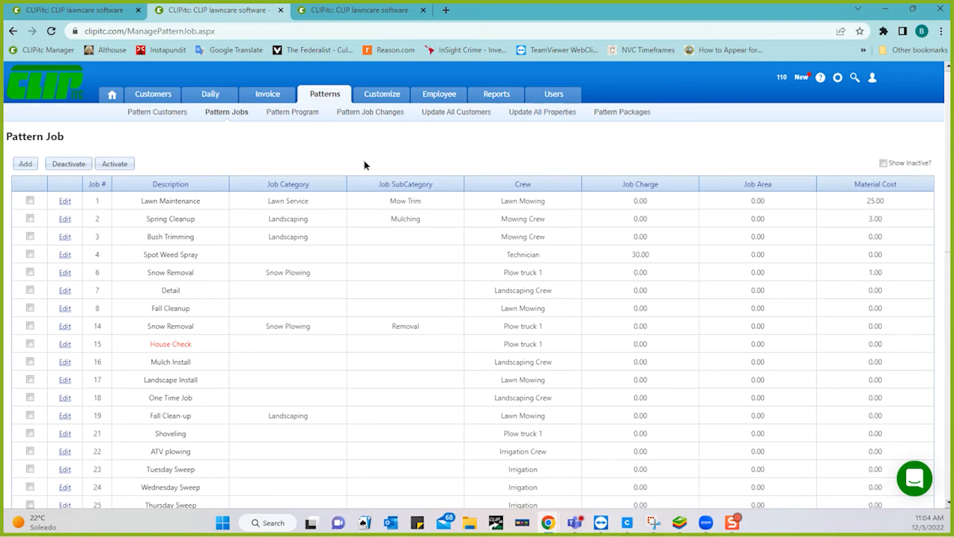
scroll(319, 343, "down", 5)
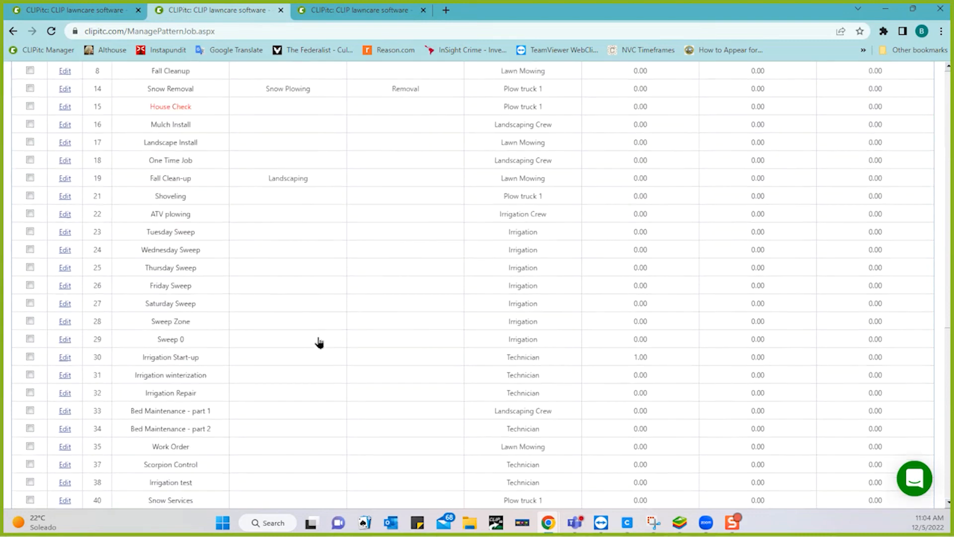
scroll(320, 343, "down", 4)
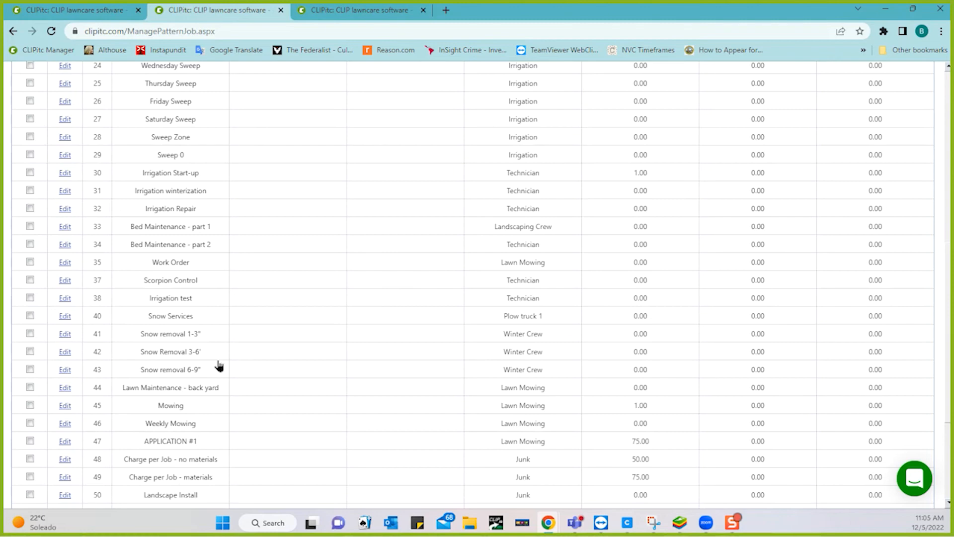
scroll(240, 285, "up", 9)
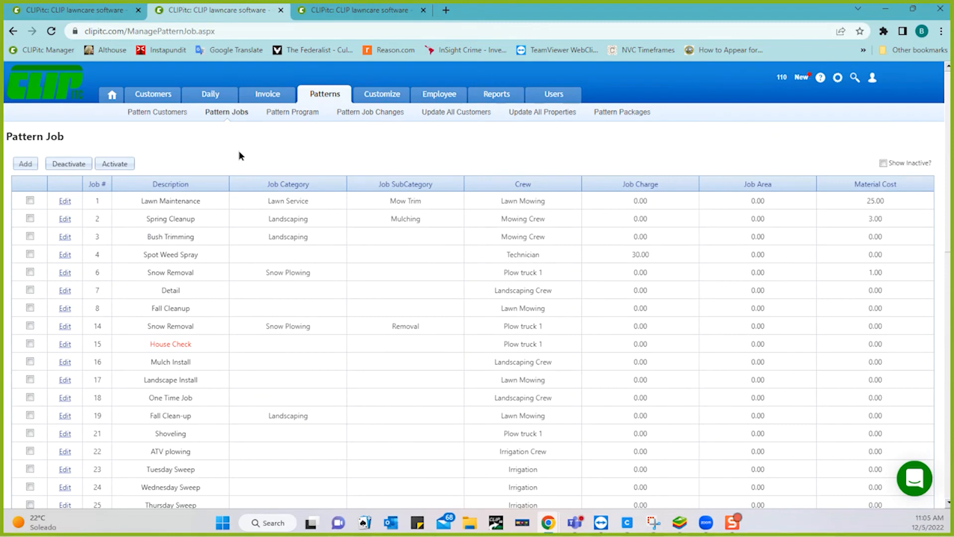
Step: Open the work recording list for 12/5/2022 and limit it to crews 7 to 7
left_click(211, 95)
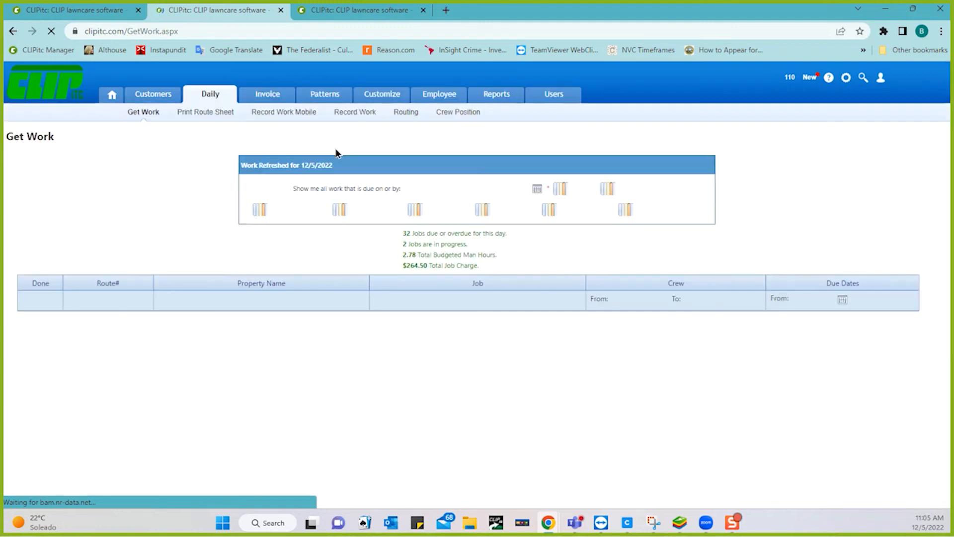
left_click(345, 115)
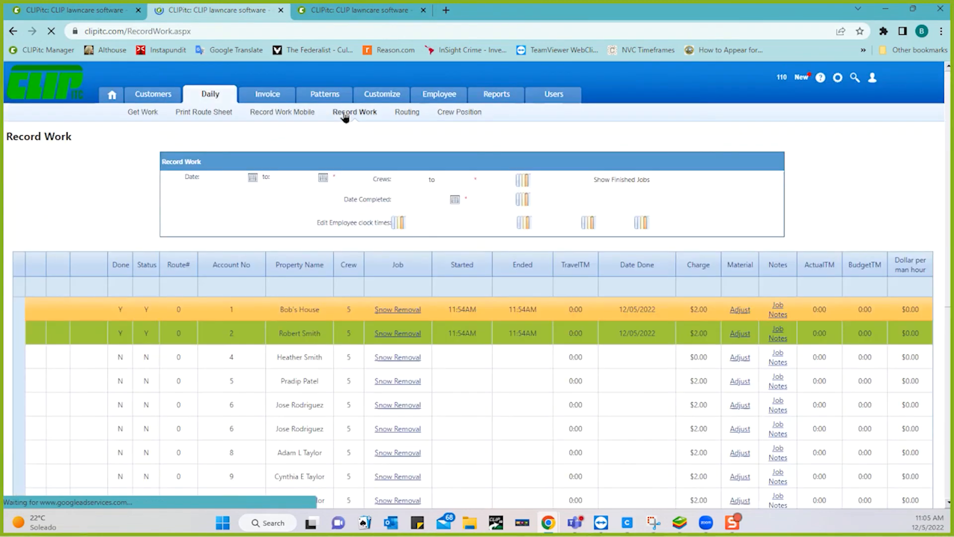
left_click(406, 181)
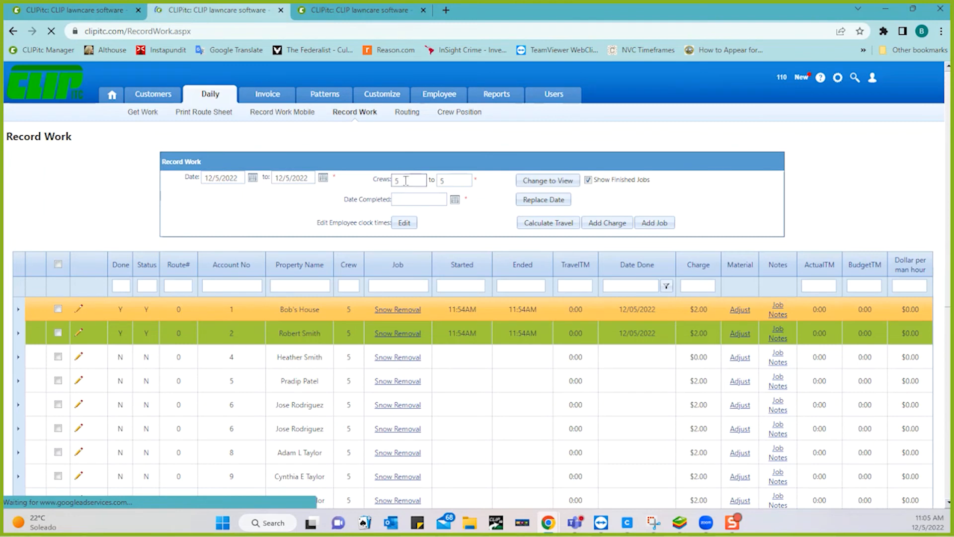
double_click(406, 180)
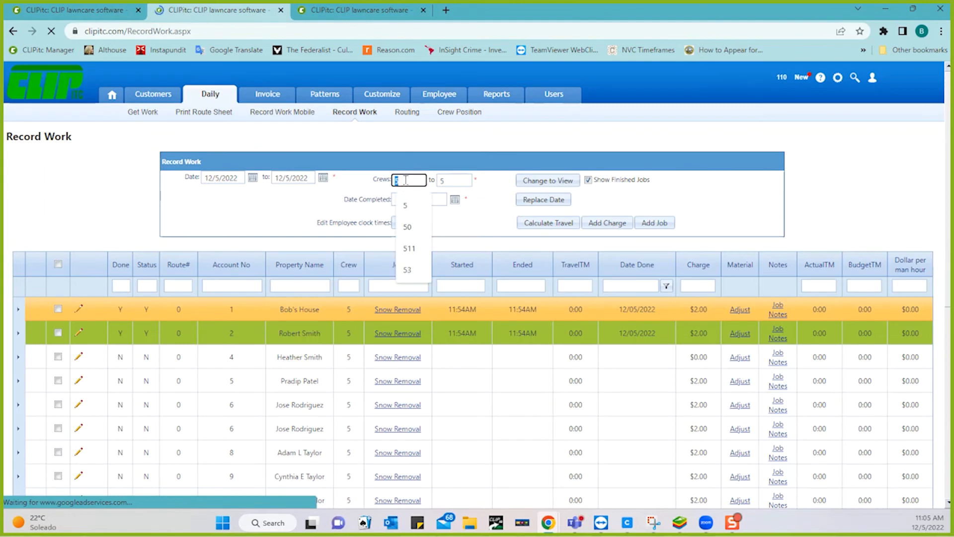
type("7")
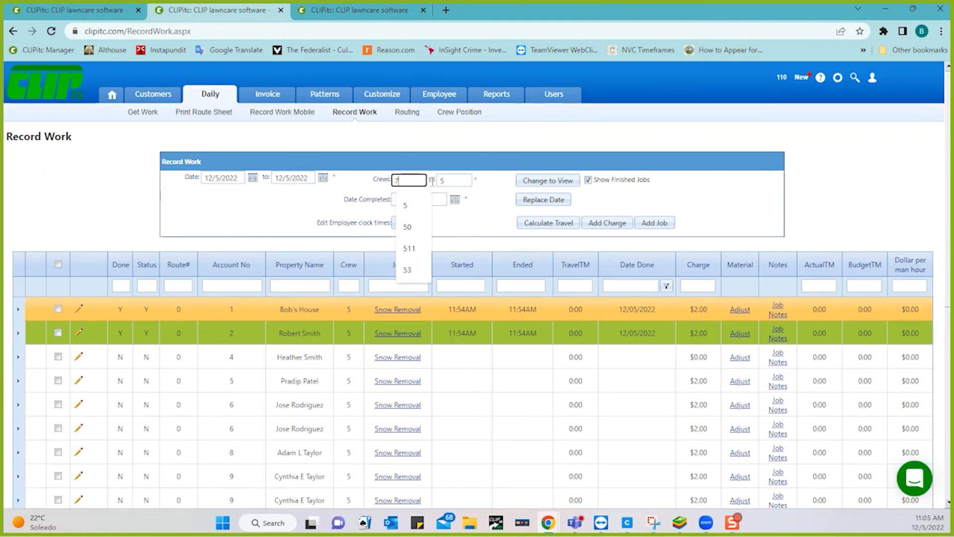
double_click(444, 181)
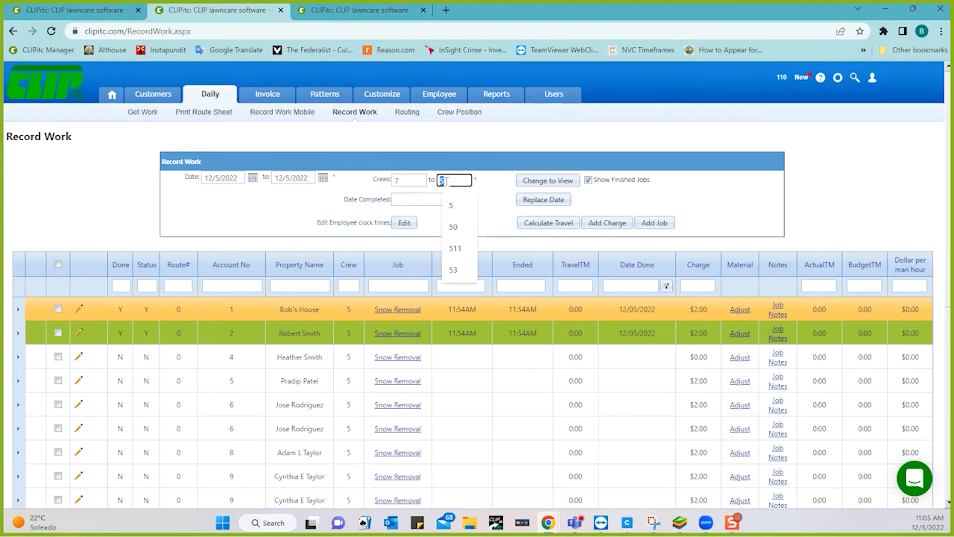
type("7")
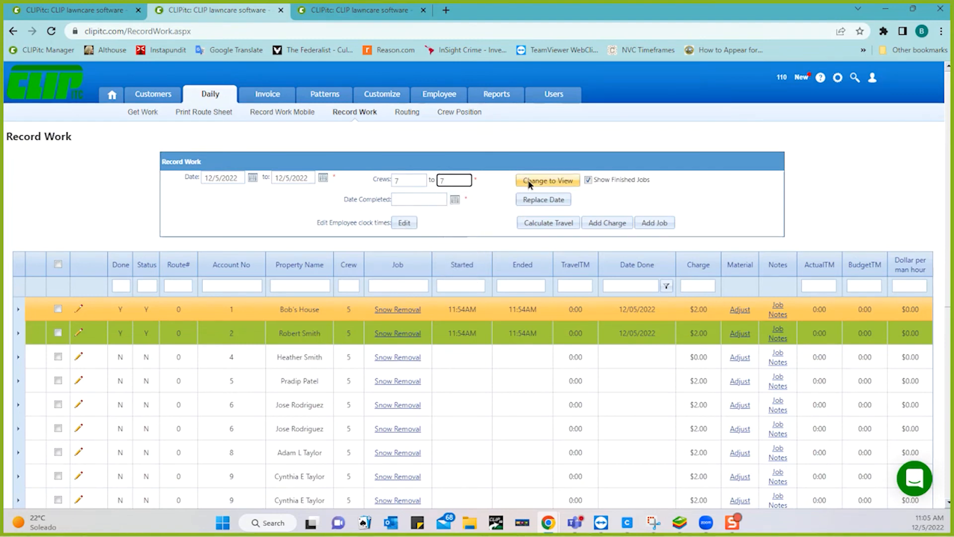
left_click(527, 180)
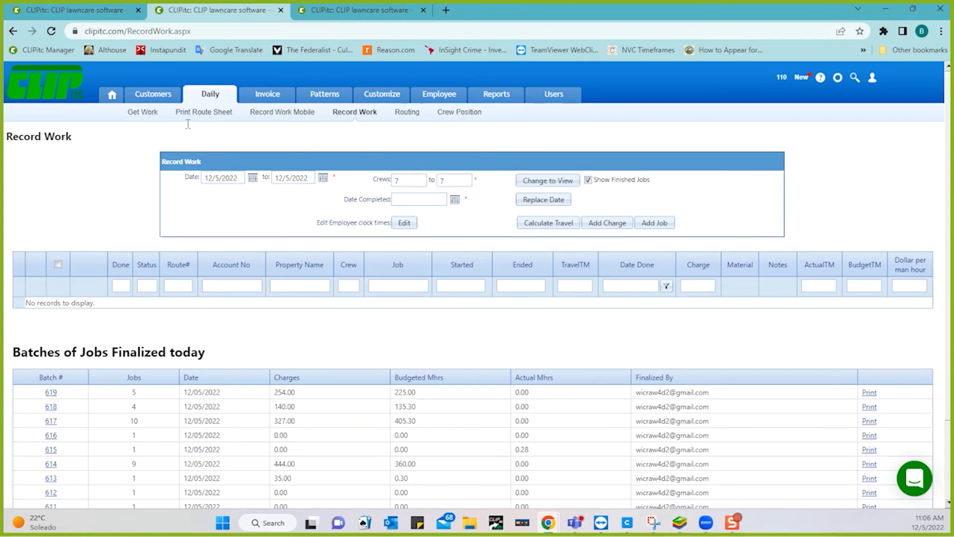
Step: Activate the zone jobs for crew 7 - Winter Crew from the daily work list and look over the refreshed list
mouse_move(144, 96)
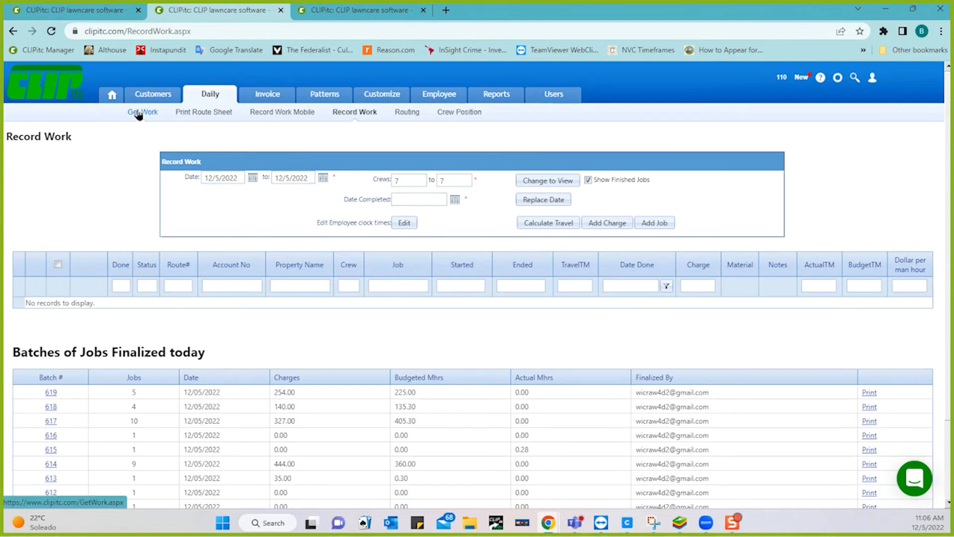
left_click(139, 114)
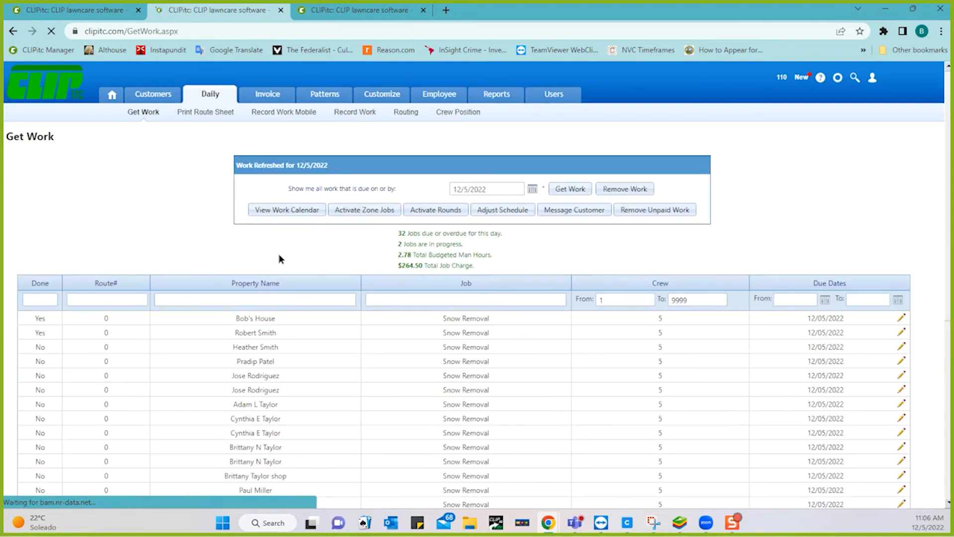
left_click(353, 210)
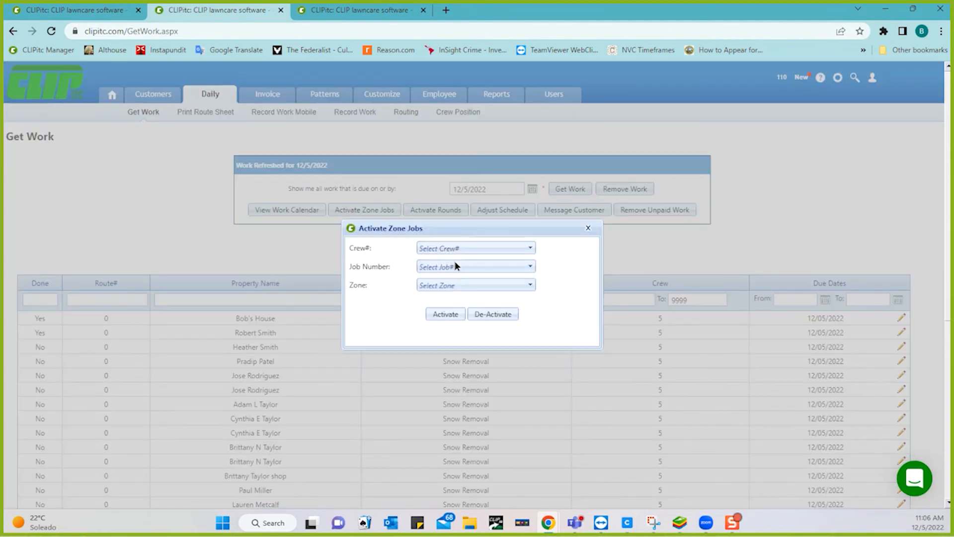
left_click(458, 248)
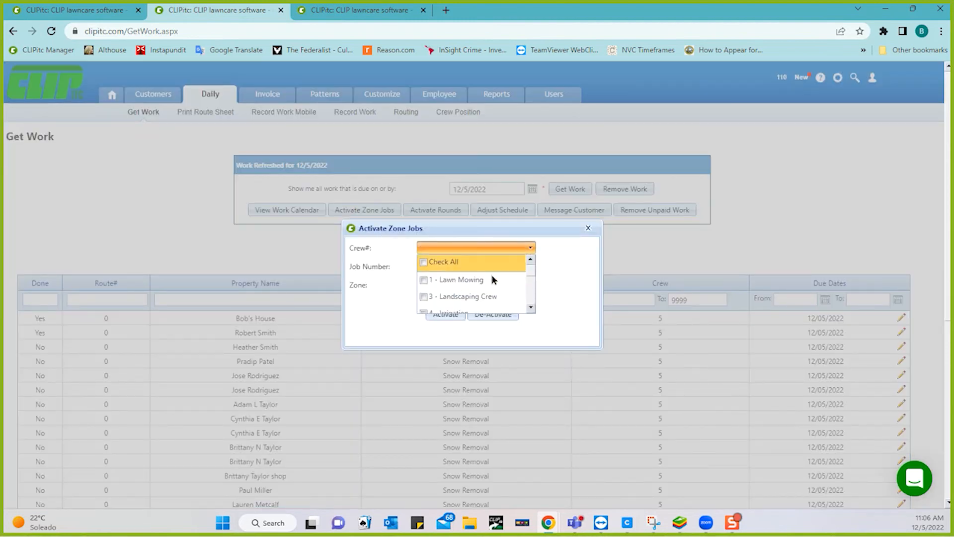
left_click(529, 308)
left_click(529, 308)
left_click(530, 308)
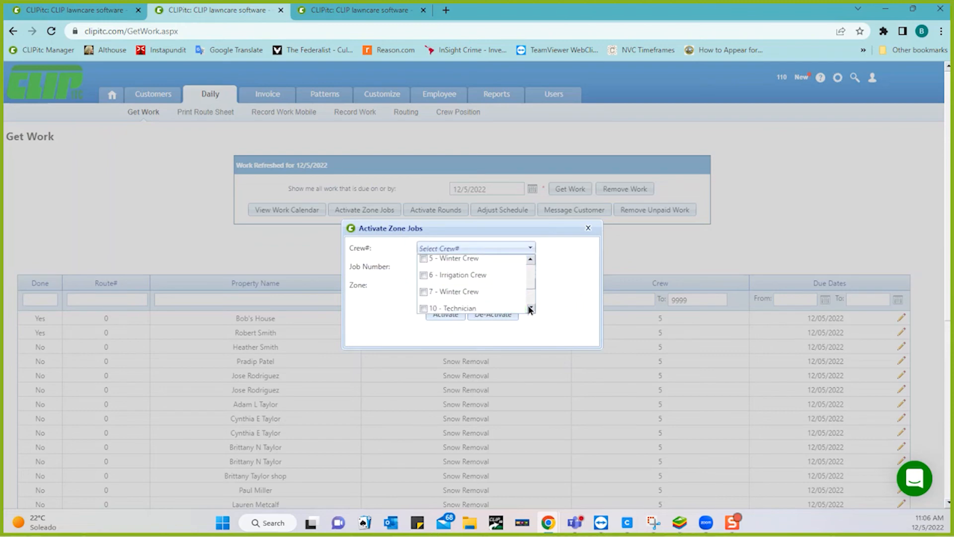
left_click(426, 293)
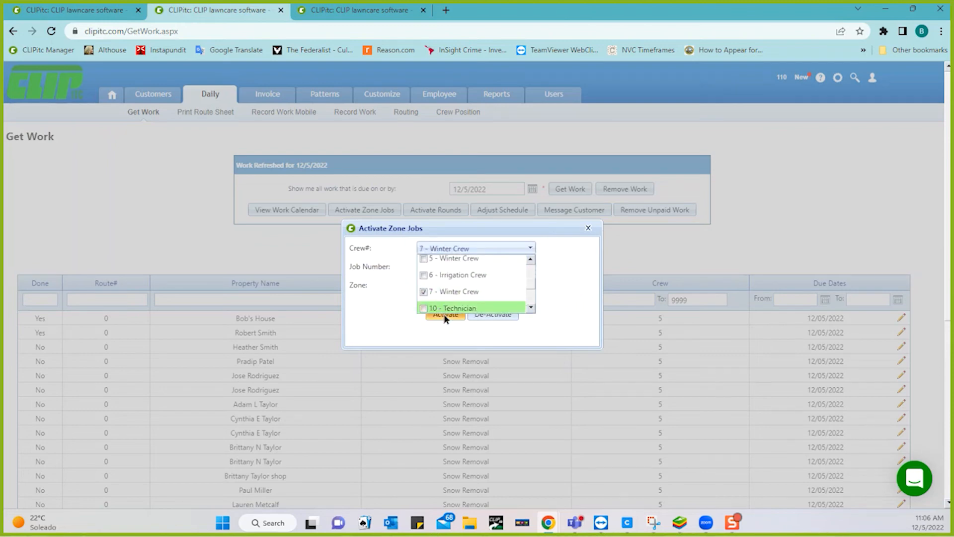
left_click(445, 317)
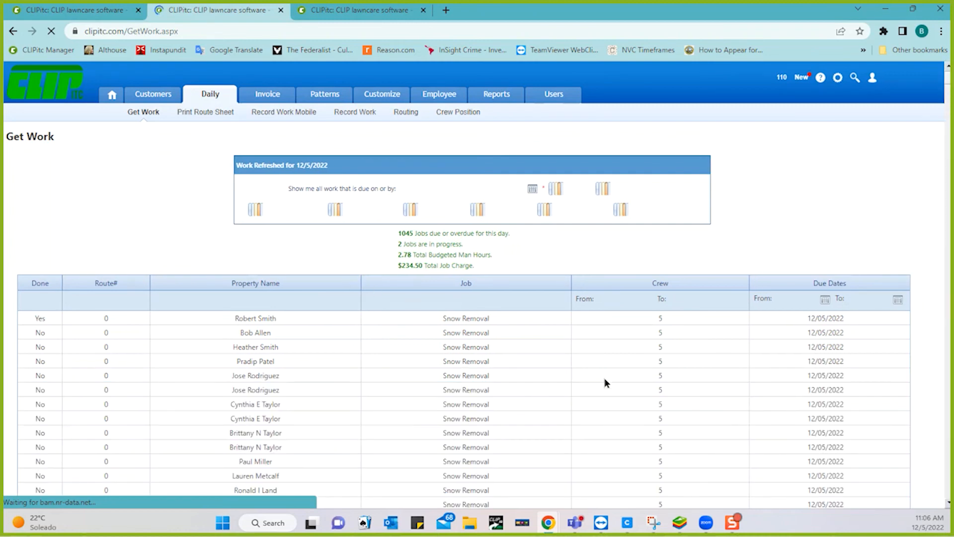
scroll(604, 378, "down", 15)
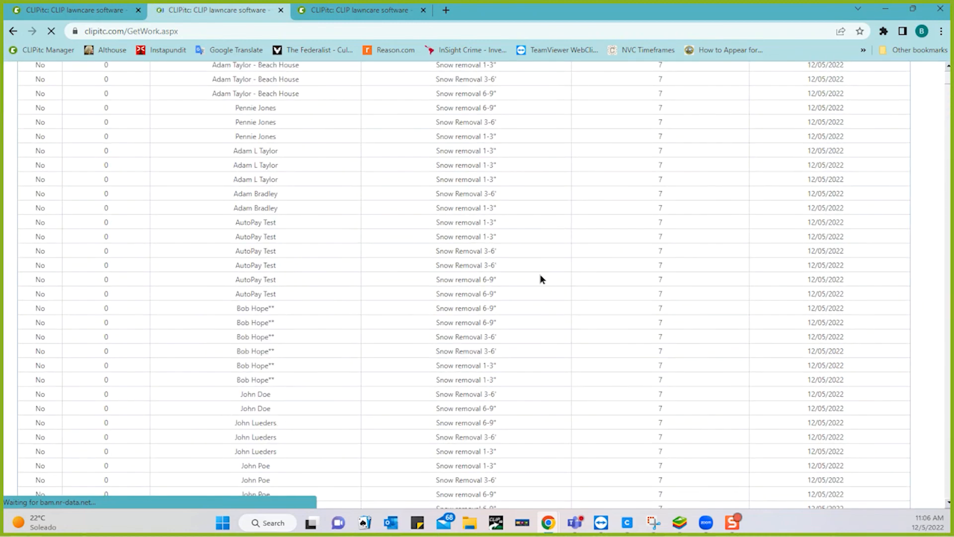
scroll(540, 277, "up", 20)
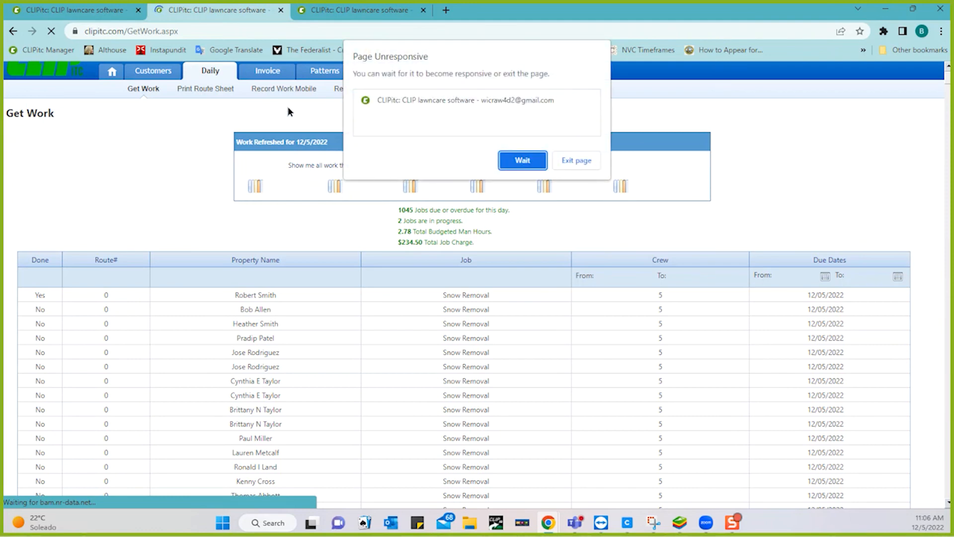
left_click(518, 160)
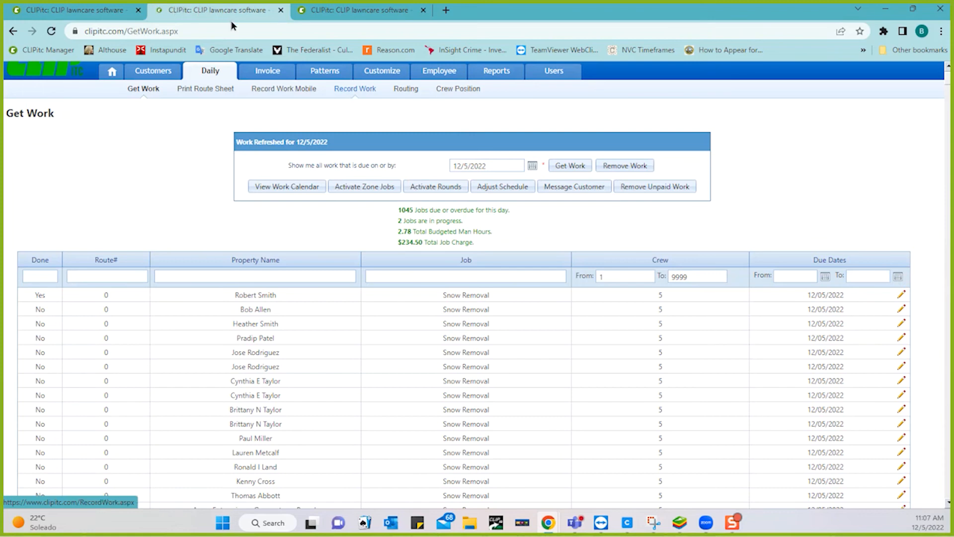
Step: Return to the work recording list for crew 7 and set its page size to All
left_click(342, 93)
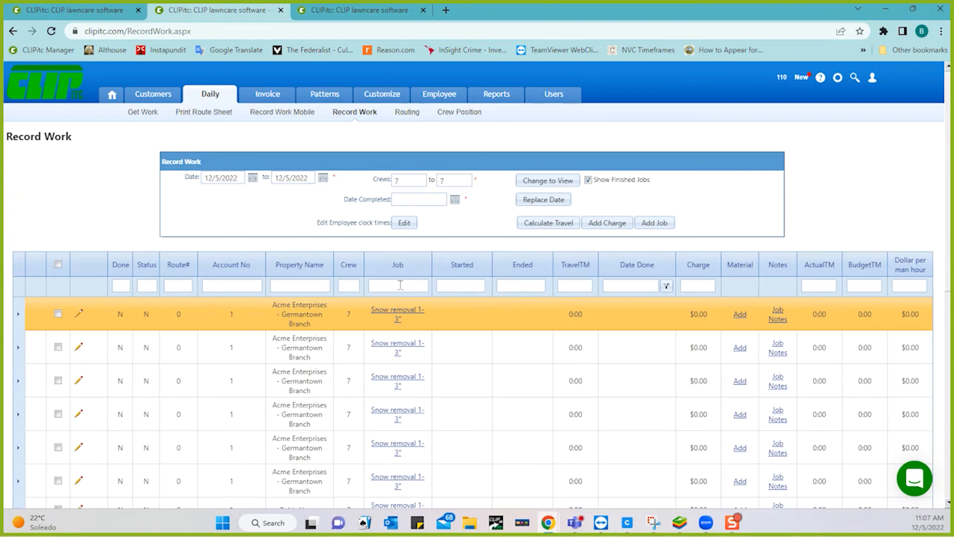
scroll(418, 457, "down", 6)
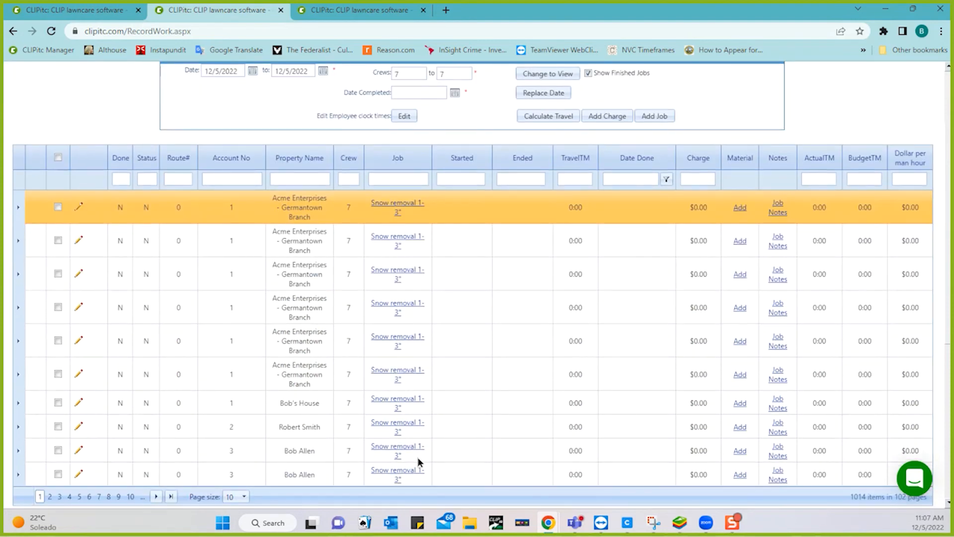
scroll(418, 457, "up", 2)
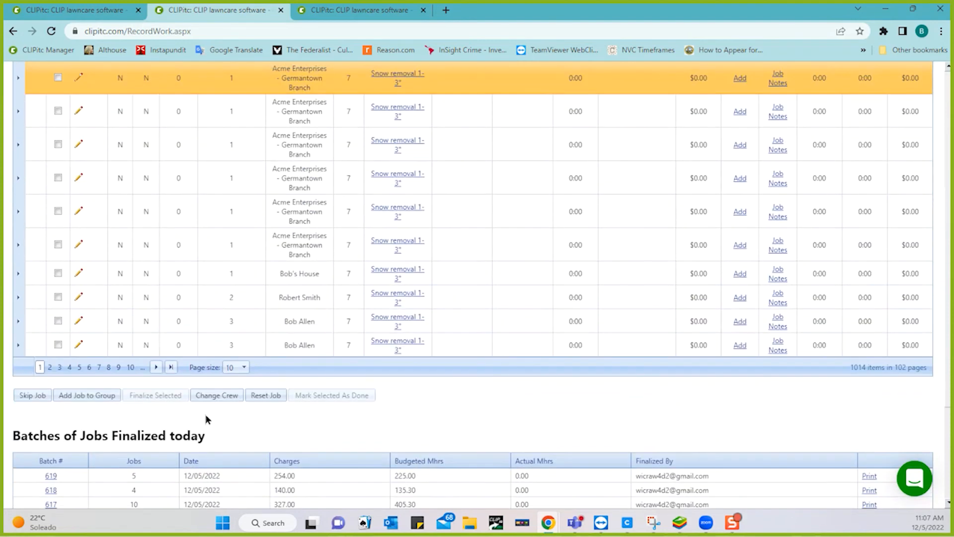
left_click(245, 367)
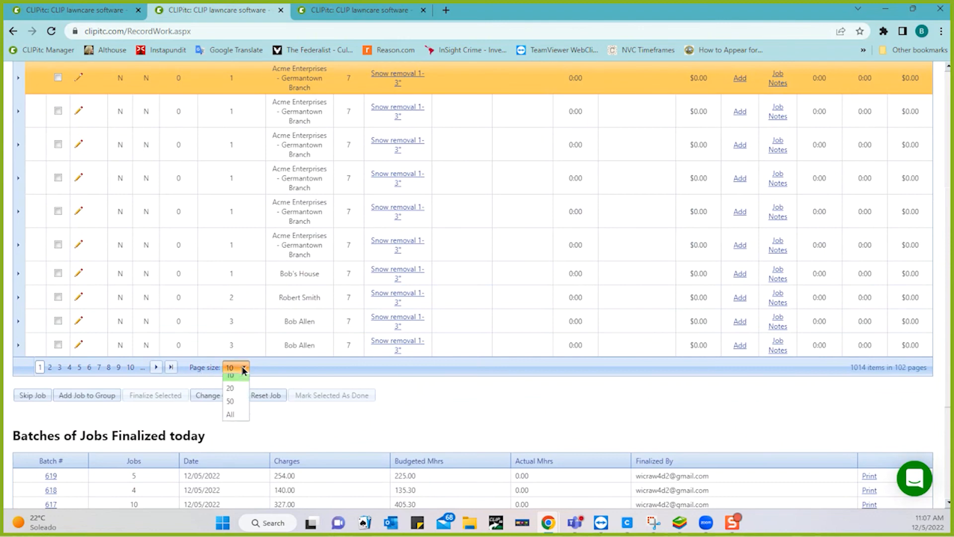
left_click(230, 421)
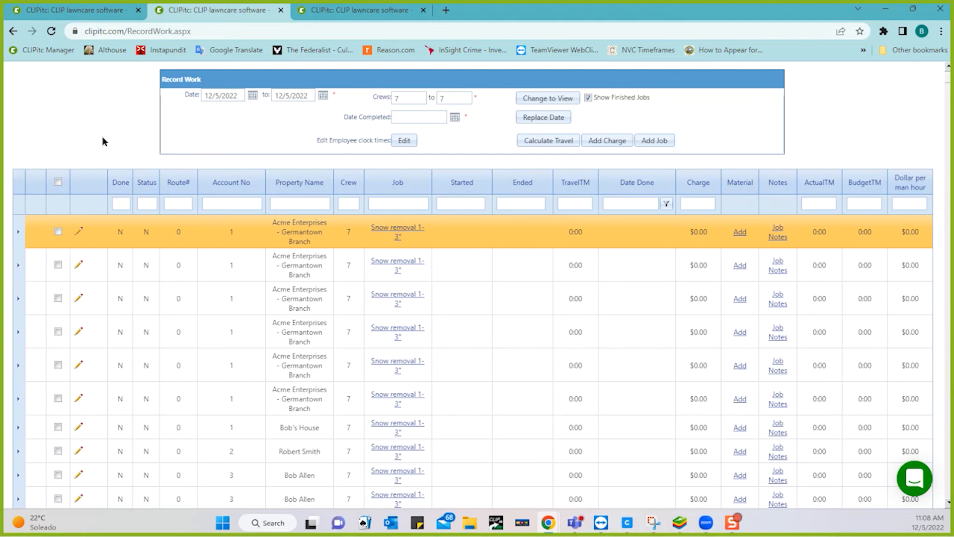
Step: Look through crew 7's snow removal jobs and sort them by property name in descending order
scroll(325, 410, "down", 20)
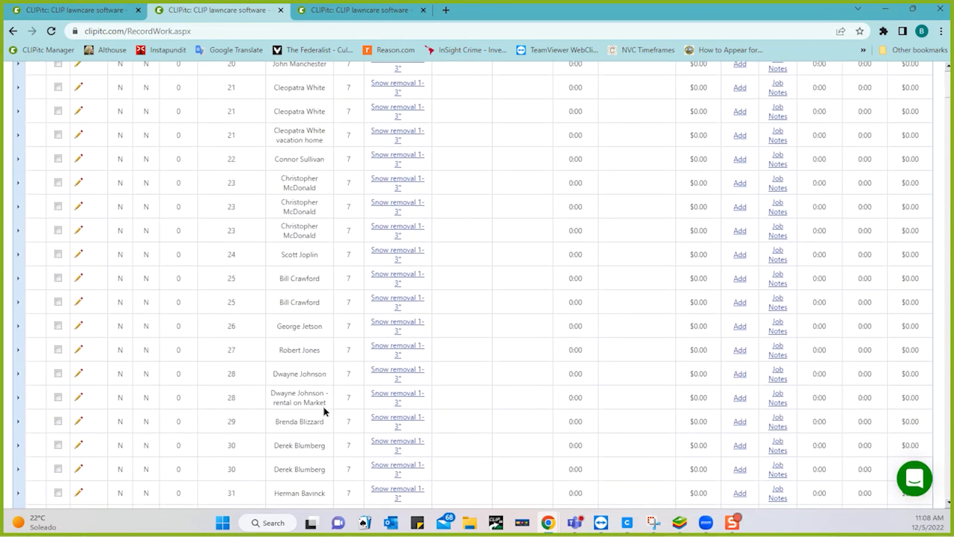
scroll(325, 410, "down", 20)
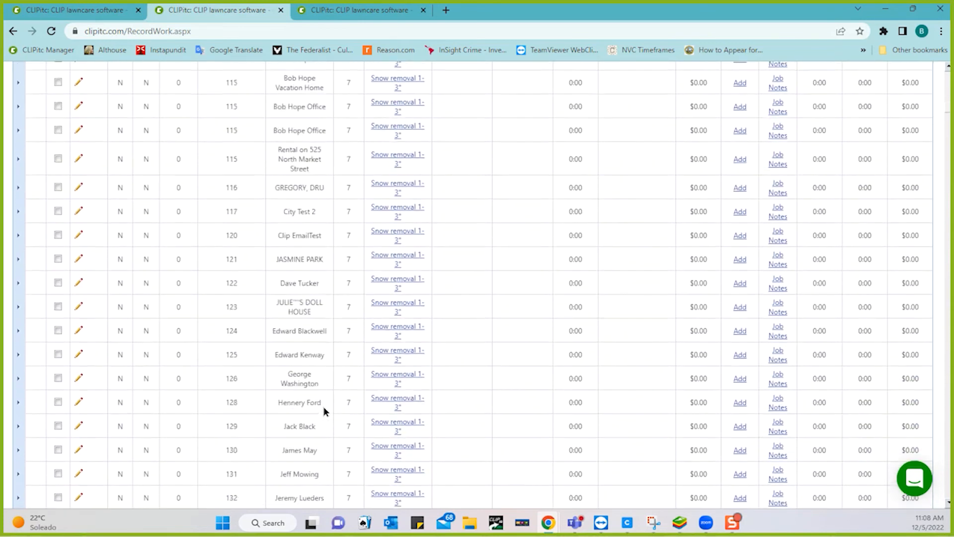
scroll(325, 409, "down", 20)
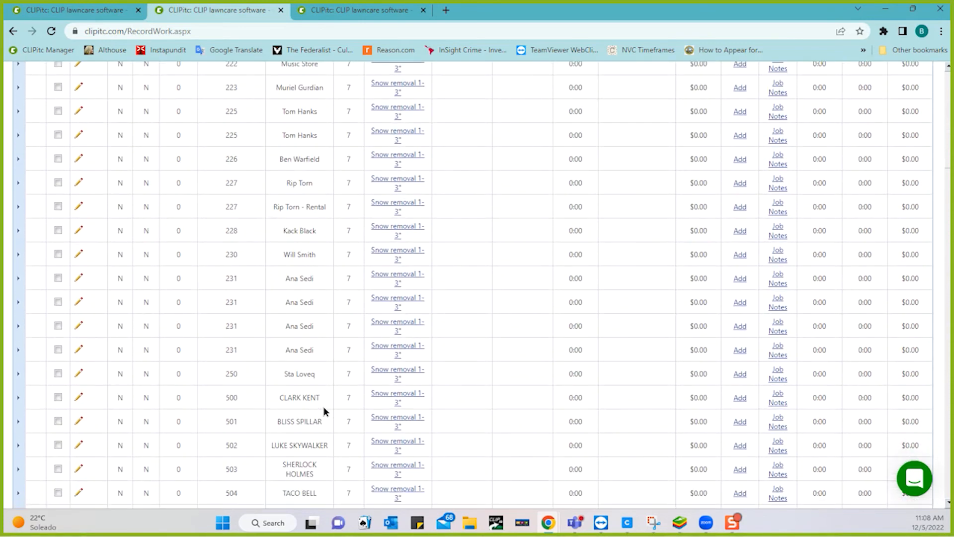
scroll(325, 410, "down", 15)
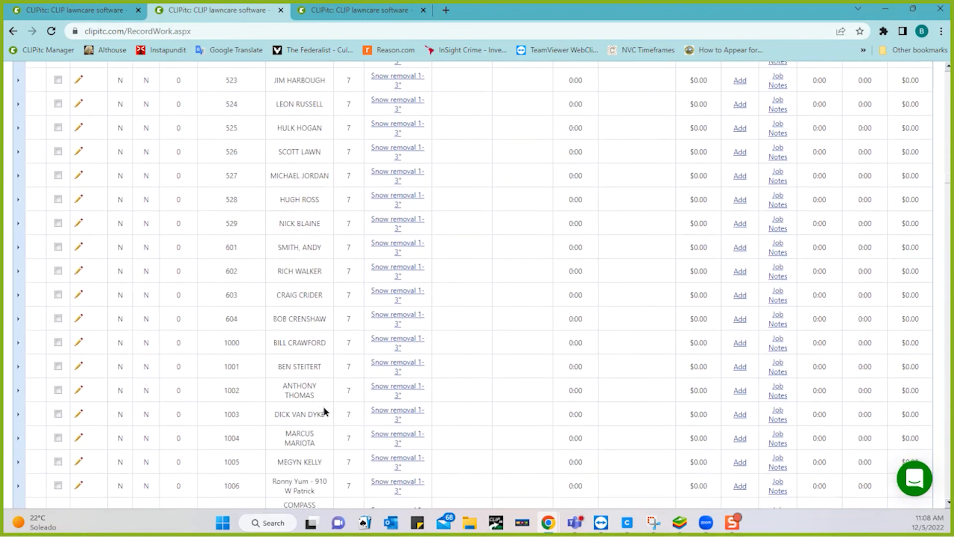
scroll(325, 410, "down", 20)
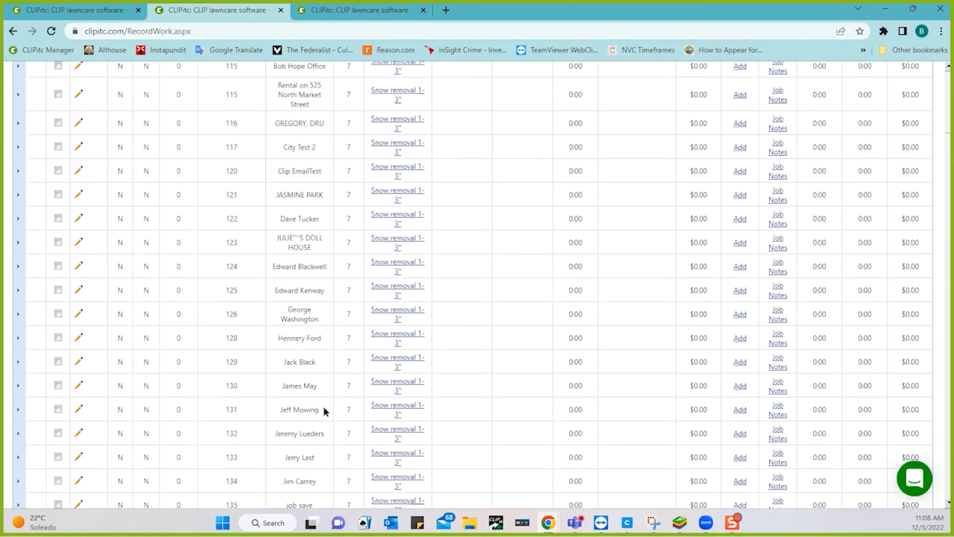
scroll(324, 409, "up", 20)
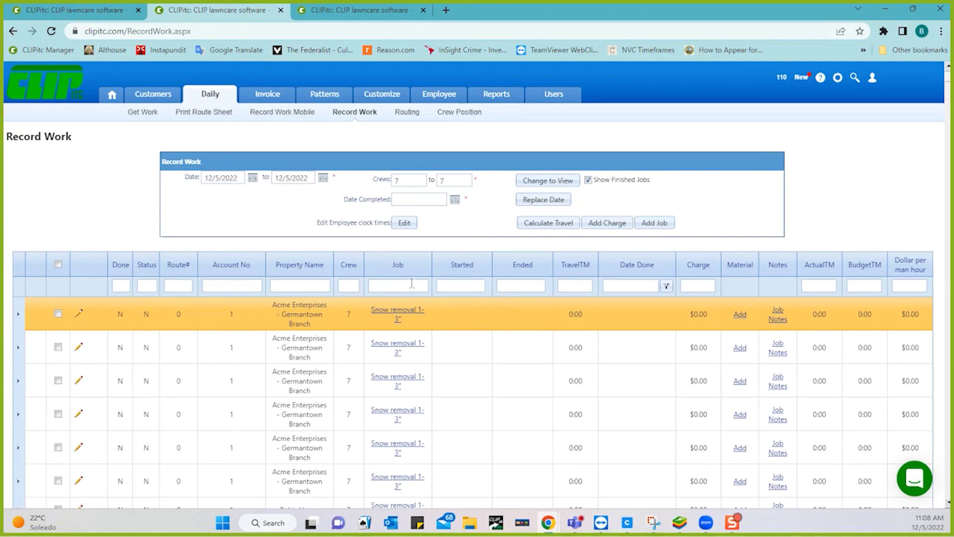
left_click(302, 267)
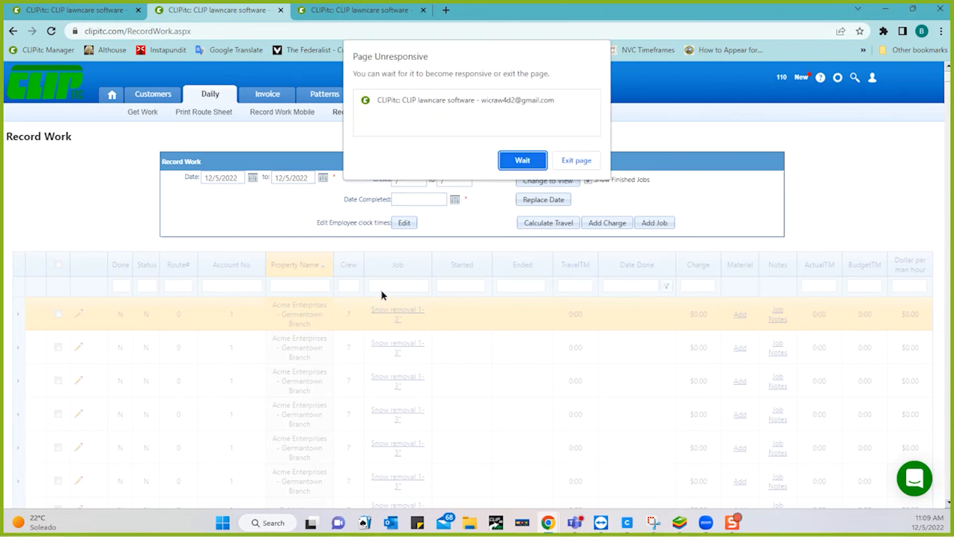
left_click(521, 161)
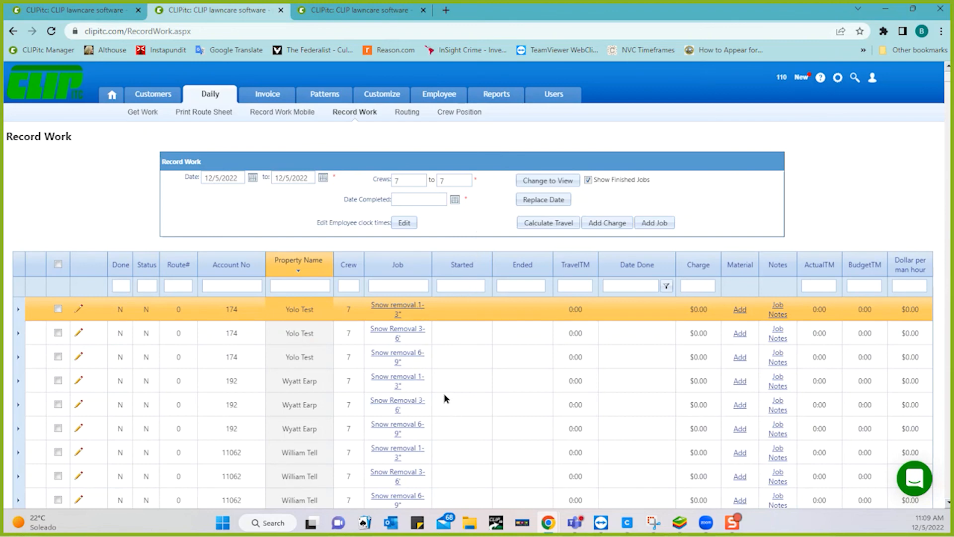
Step: Filter crew 7's work recording list to jobs whose name contains 9 and look through the filtered jobs
left_click(395, 286)
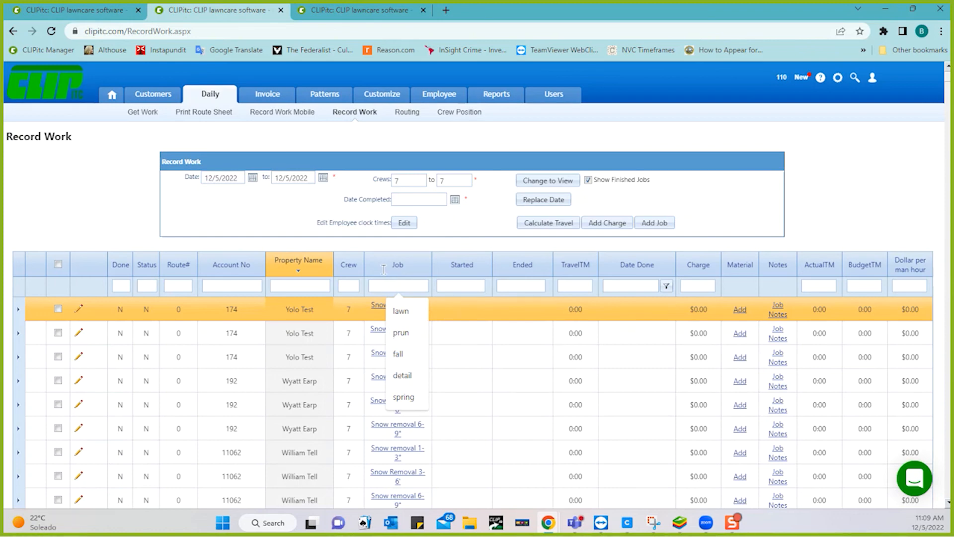
left_click(404, 286)
left_click(406, 285)
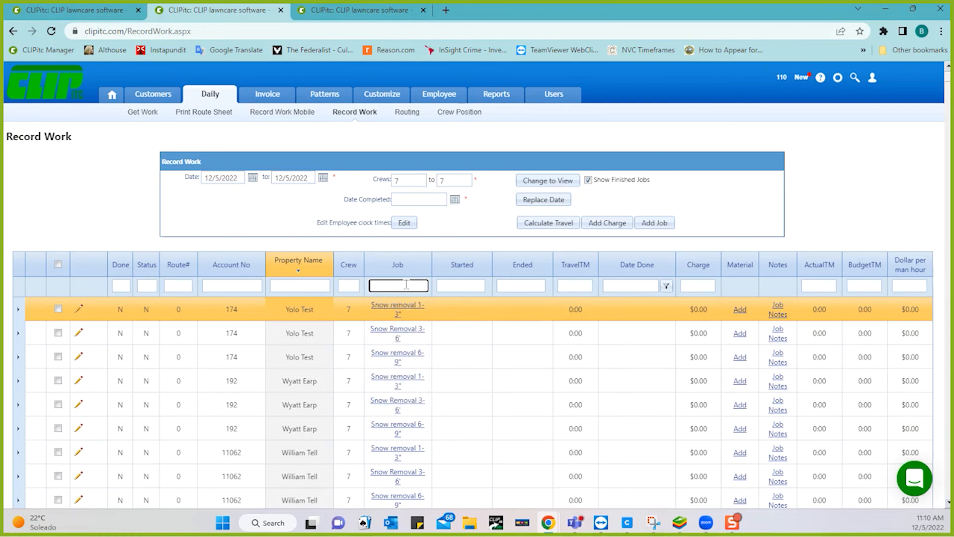
type("99")
type("lawn")
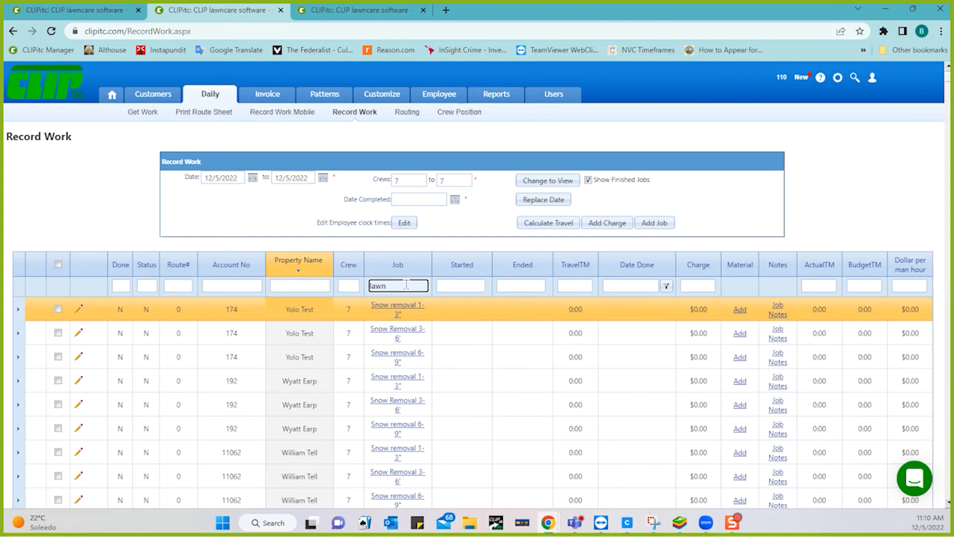
key("ctrl+a")
type("9")
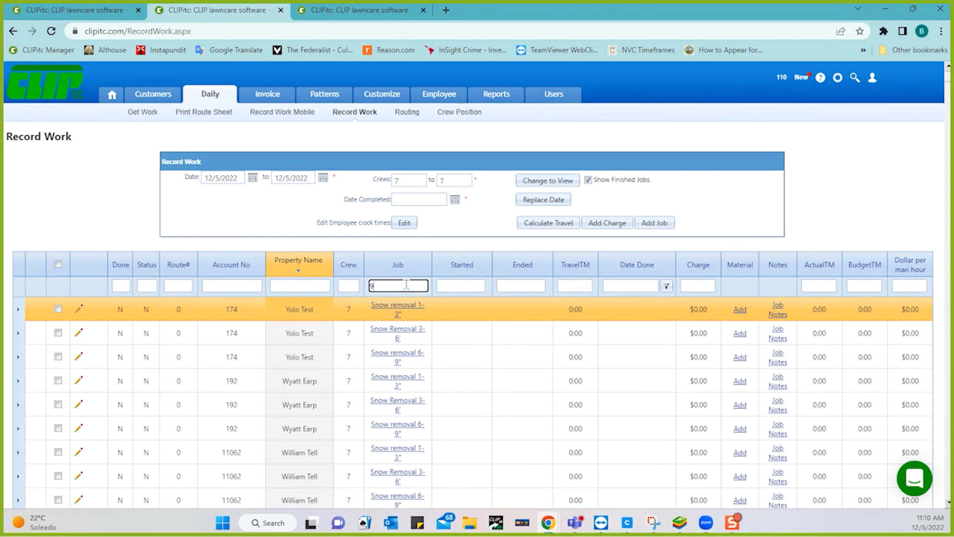
key("ctrl+a")
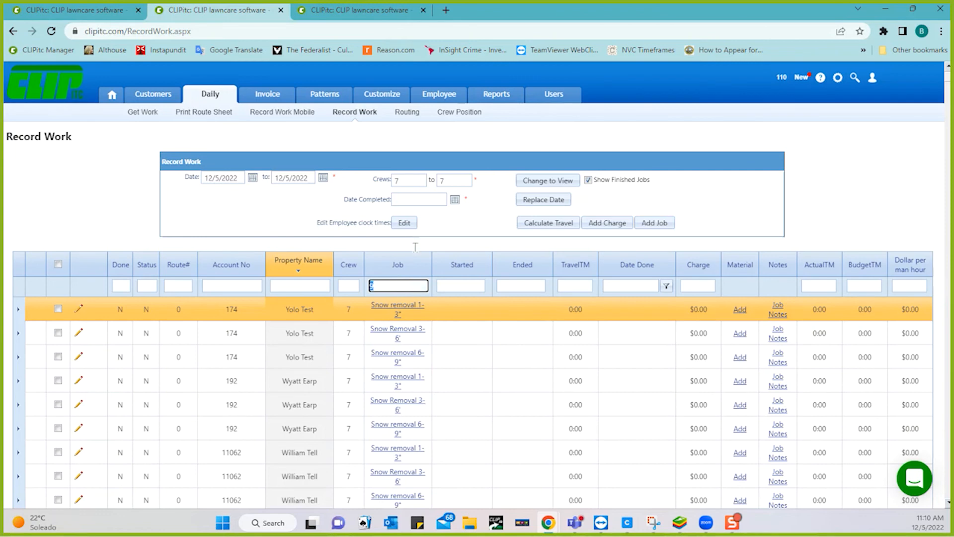
key("Down")
key("Escape")
left_click(106, 209)
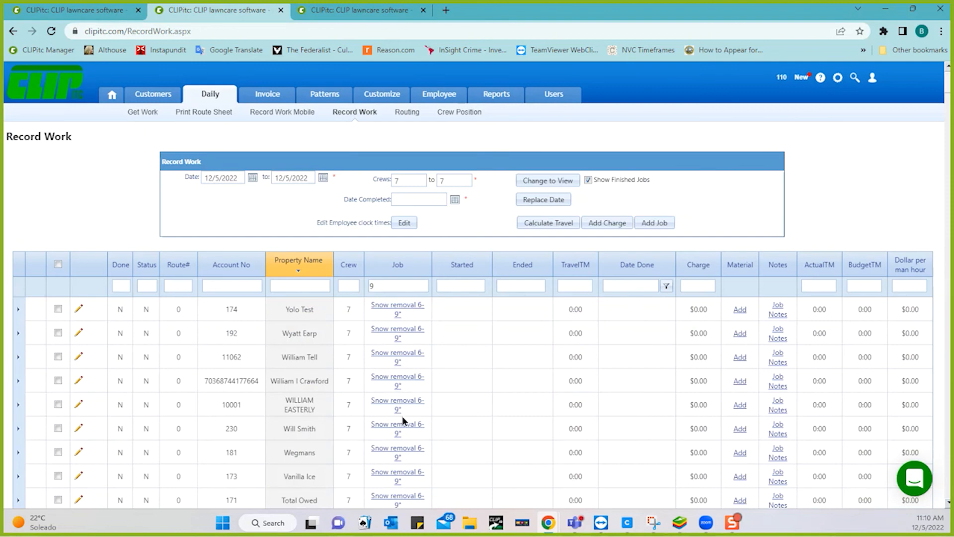
scroll(404, 420, "down", 4)
scroll(403, 420, "up", 4)
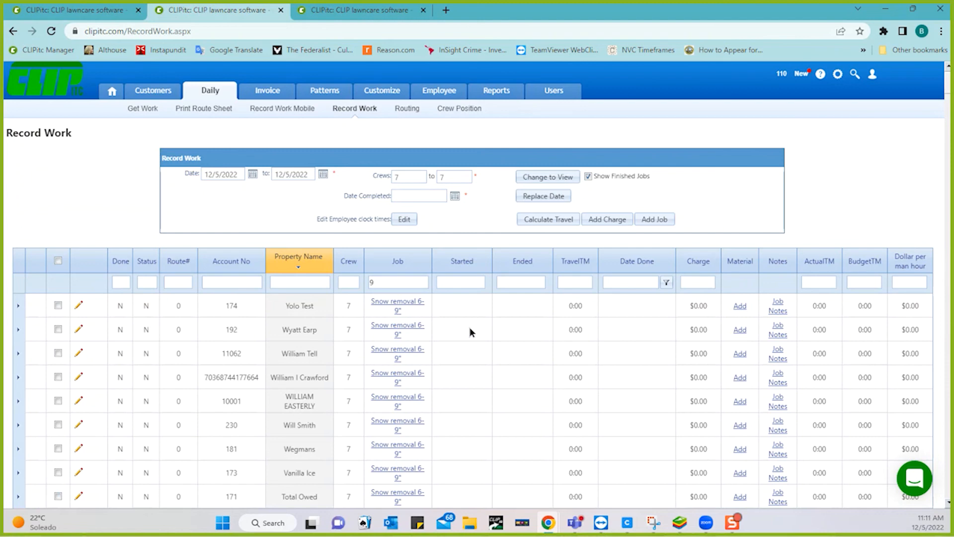
Step: Open the pattern job changes page and select Snow Removal as the pattern job
left_click(325, 92)
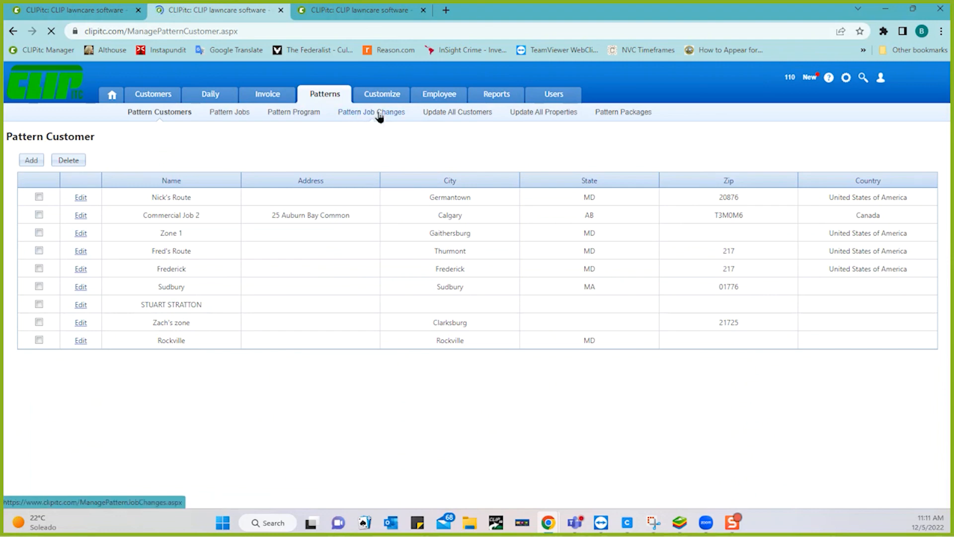
left_click(379, 115)
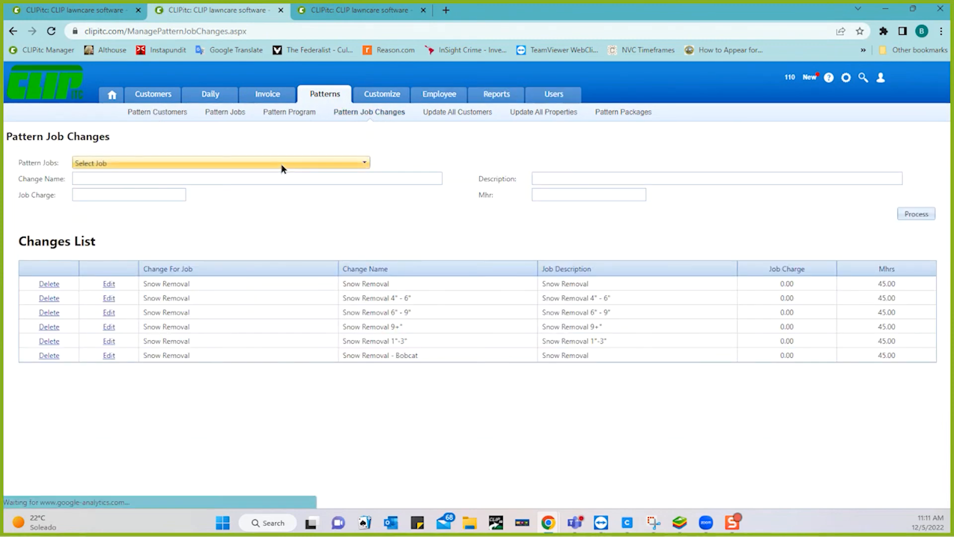
left_click(281, 163)
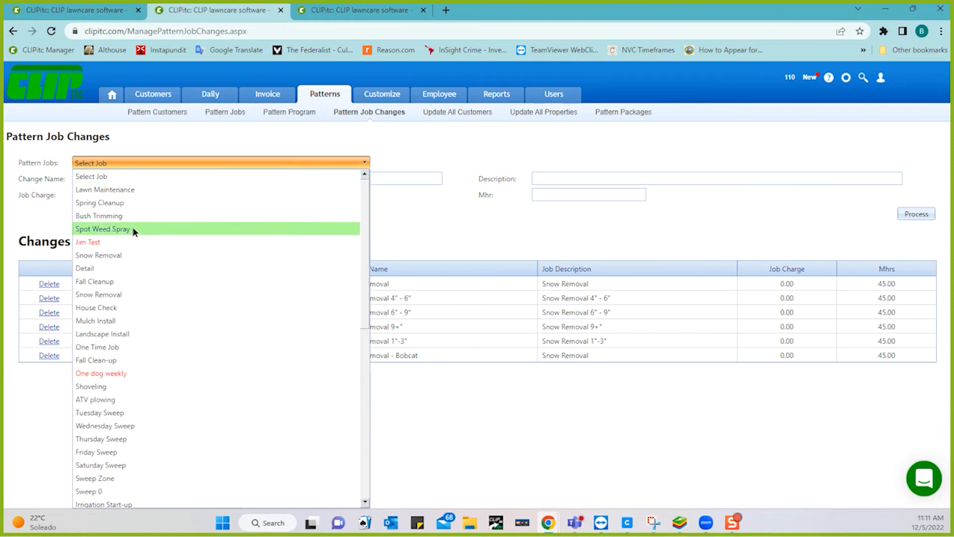
left_click(116, 255)
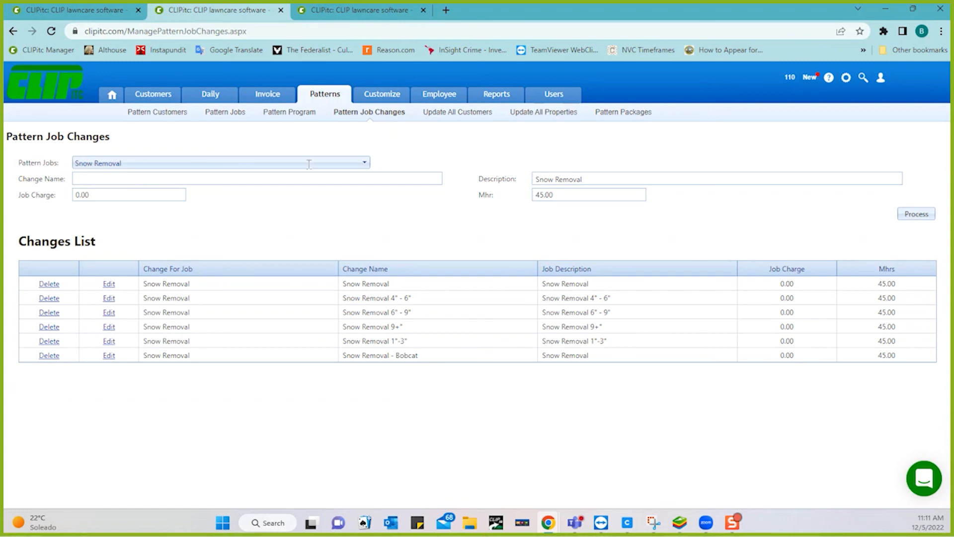
Step: Review the job changes available for the customer's Snow Removal job, leaving its job changes as they are
left_click(77, 8)
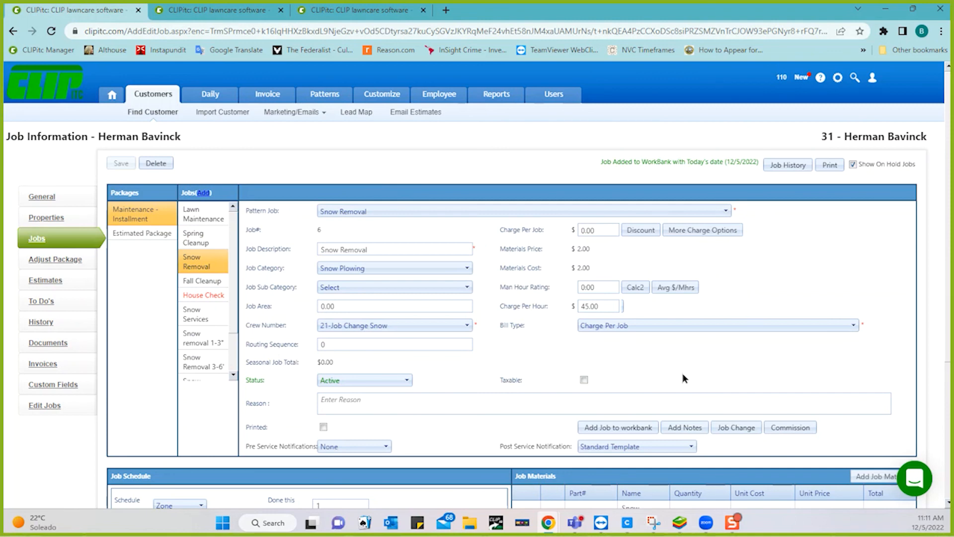
left_click(733, 428)
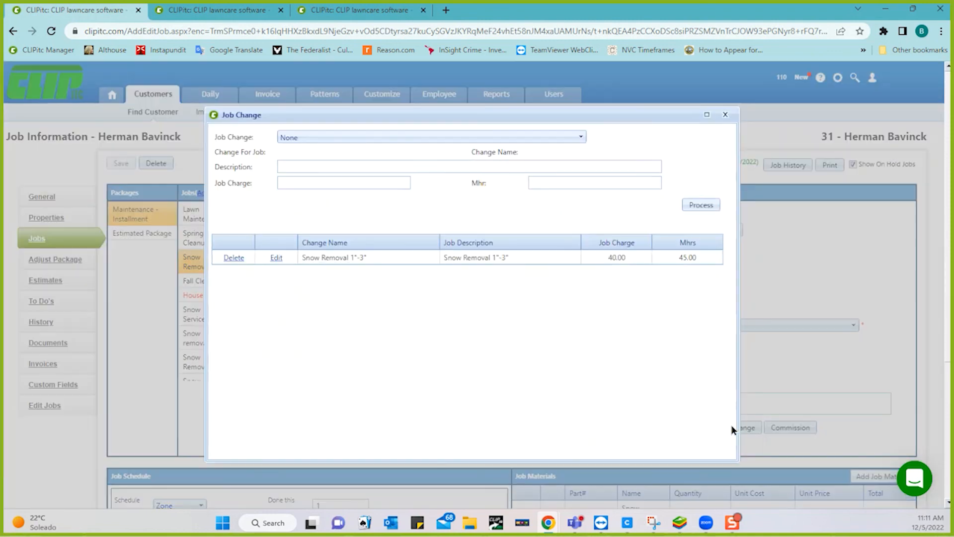
left_click(455, 137)
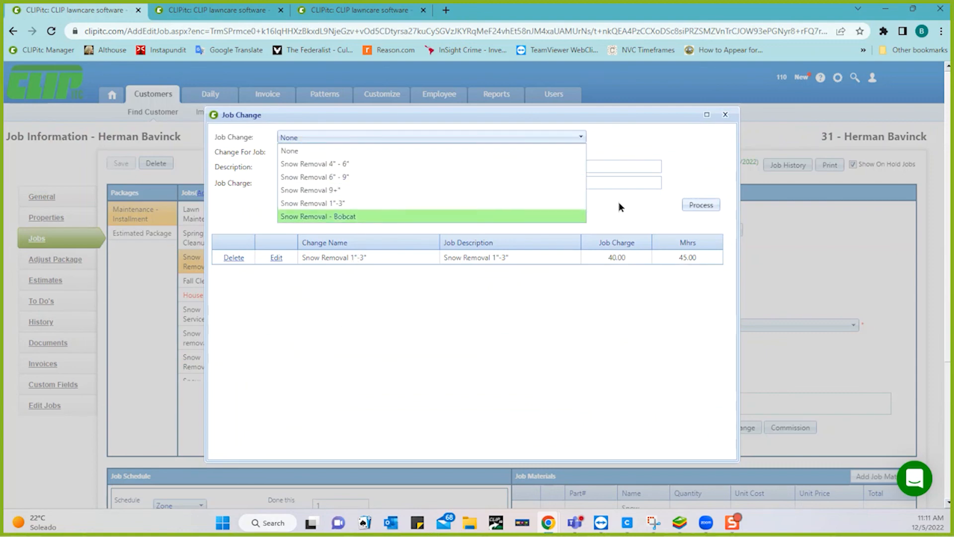
left_click(688, 150)
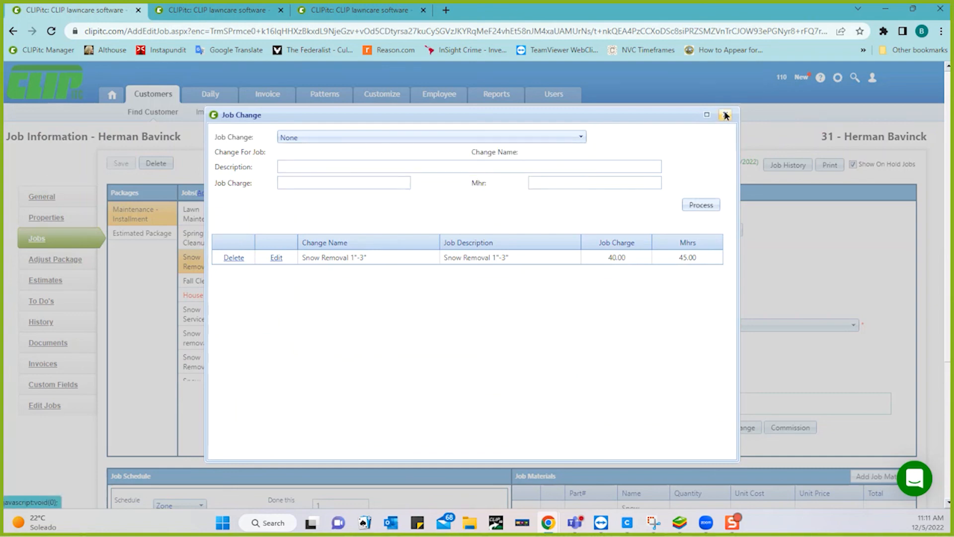
left_click(725, 115)
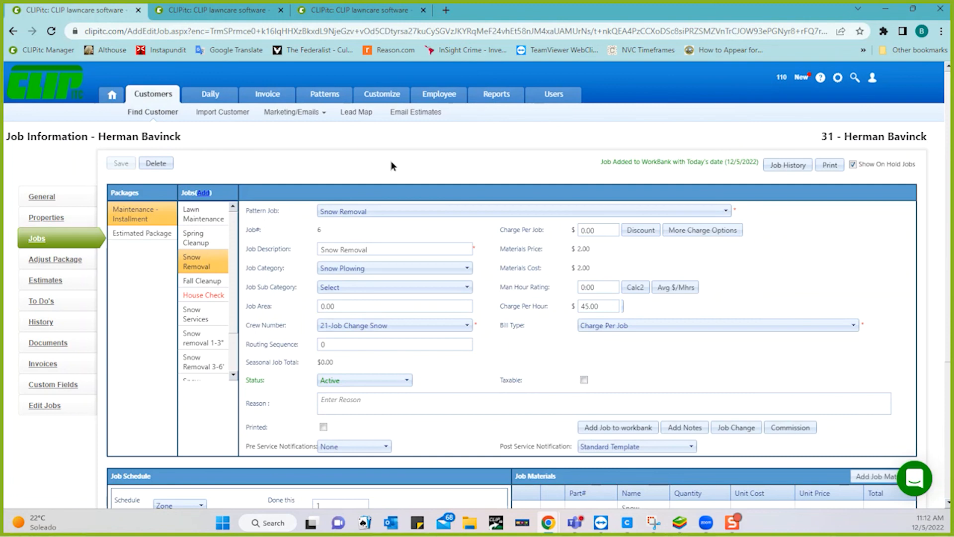
Step: Deactivate the zone jobs for all crews from the daily work list
left_click(232, 11)
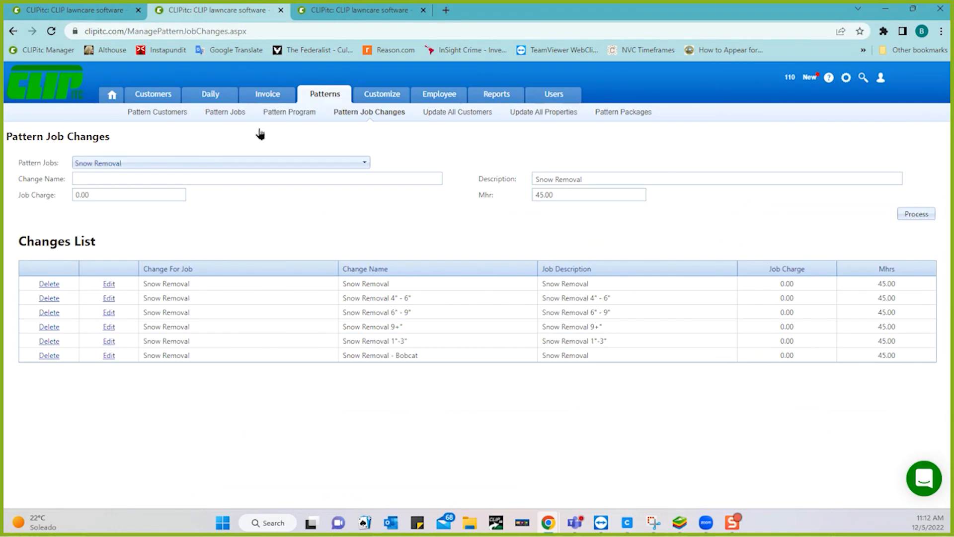
mouse_move(209, 95)
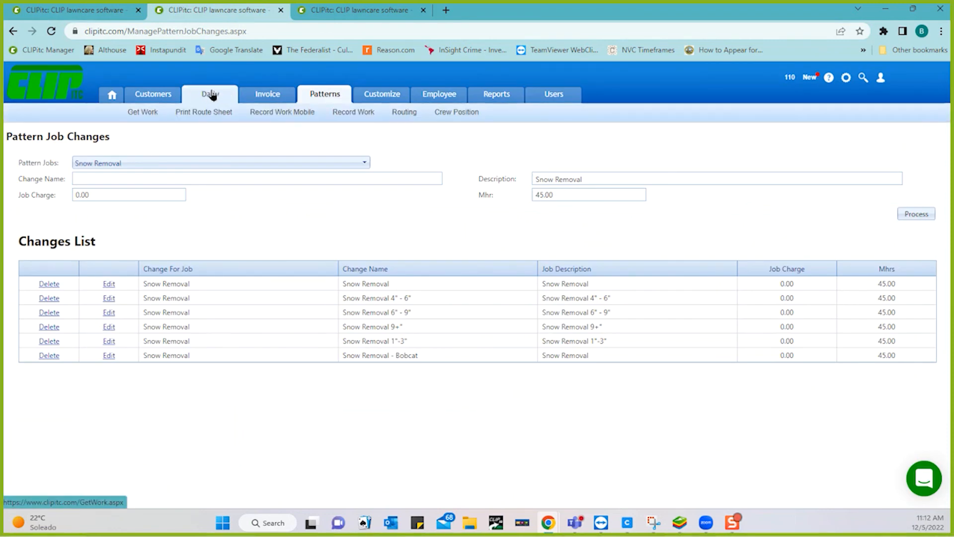
left_click(211, 96)
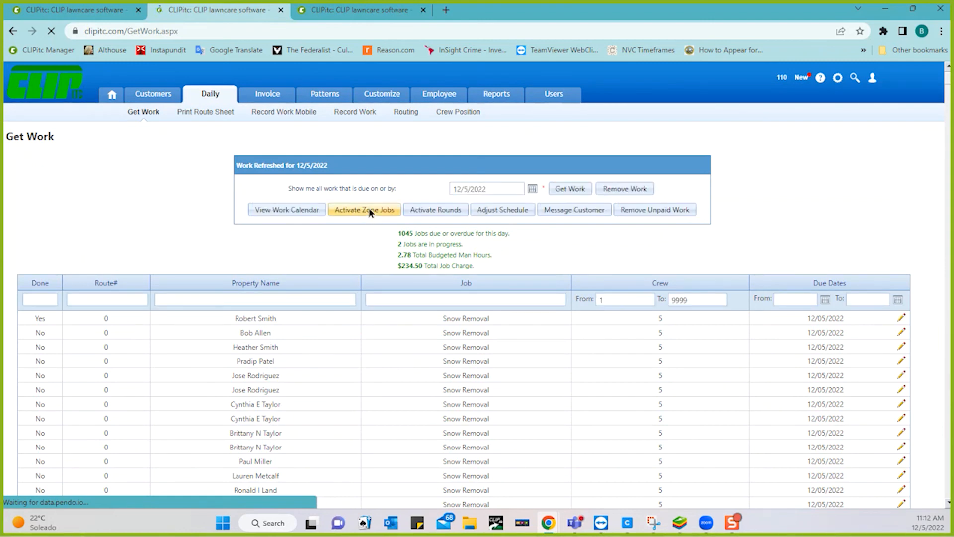
left_click(369, 211)
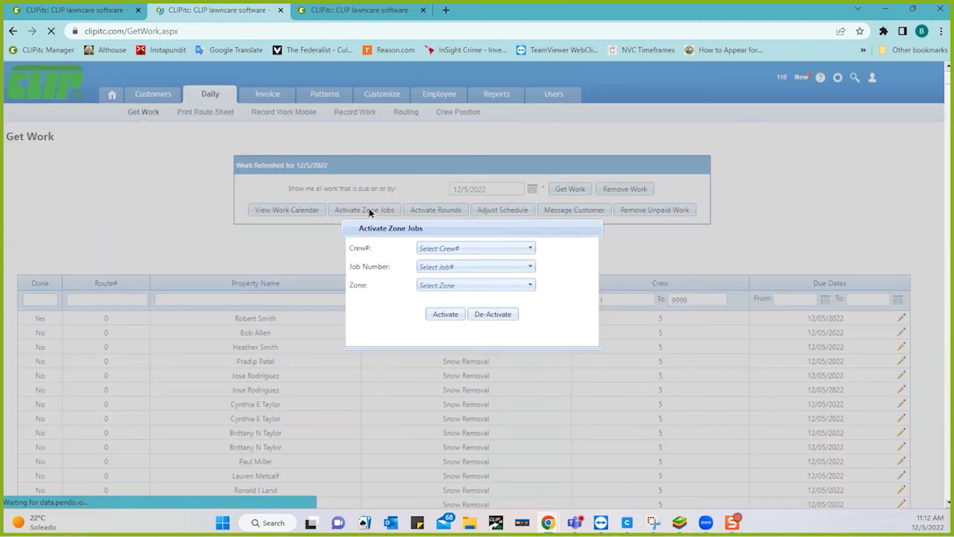
left_click(436, 249)
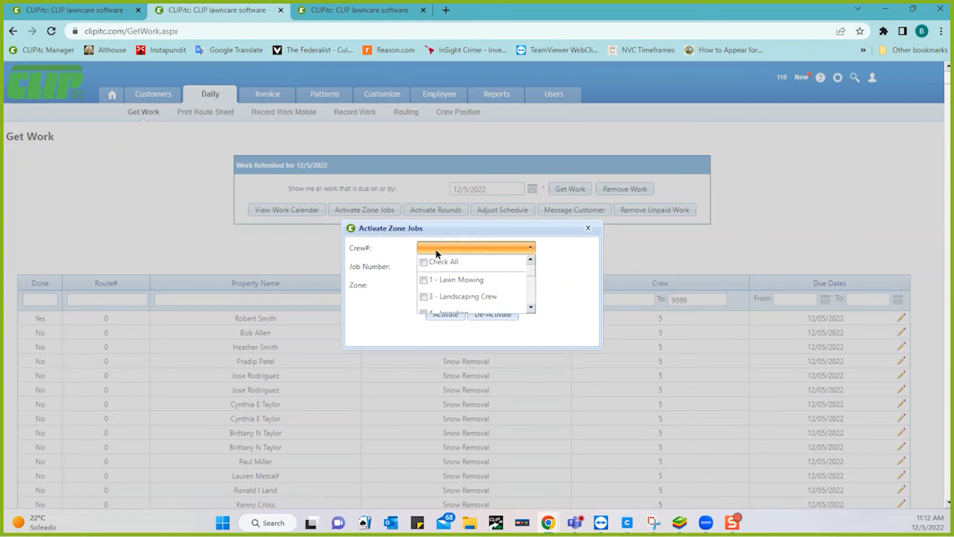
left_click(423, 262)
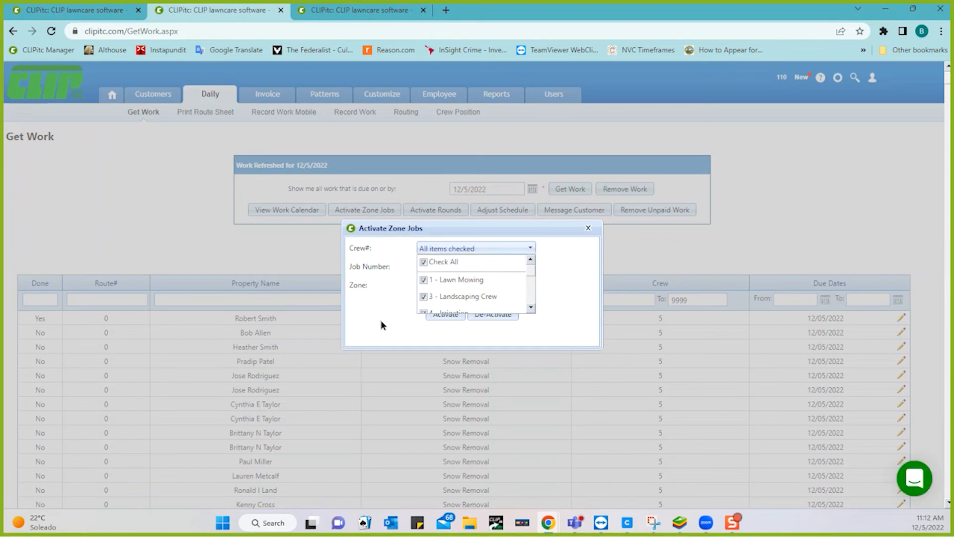
left_click(373, 331)
left_click(440, 314)
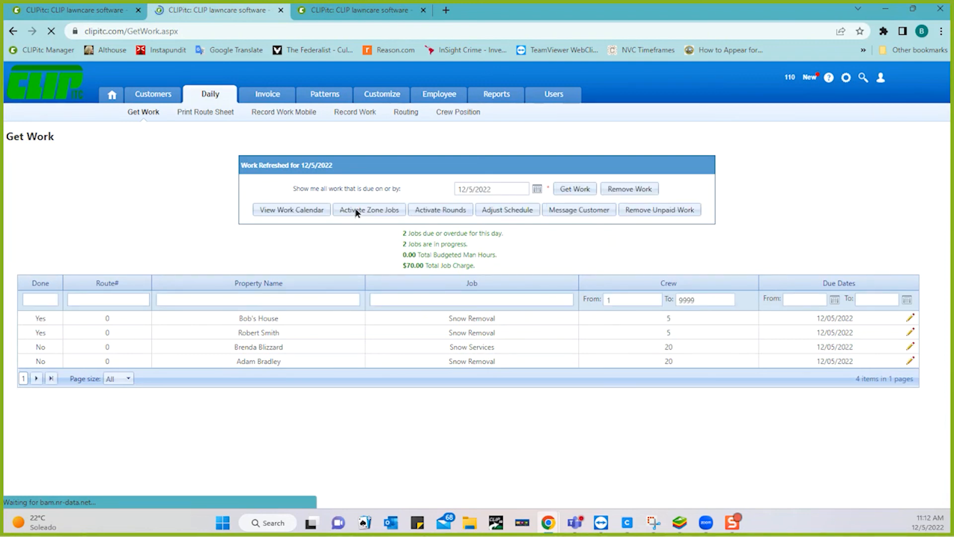
Step: Activate the zone jobs for crew 21 - Job Change Snow
left_click(355, 210)
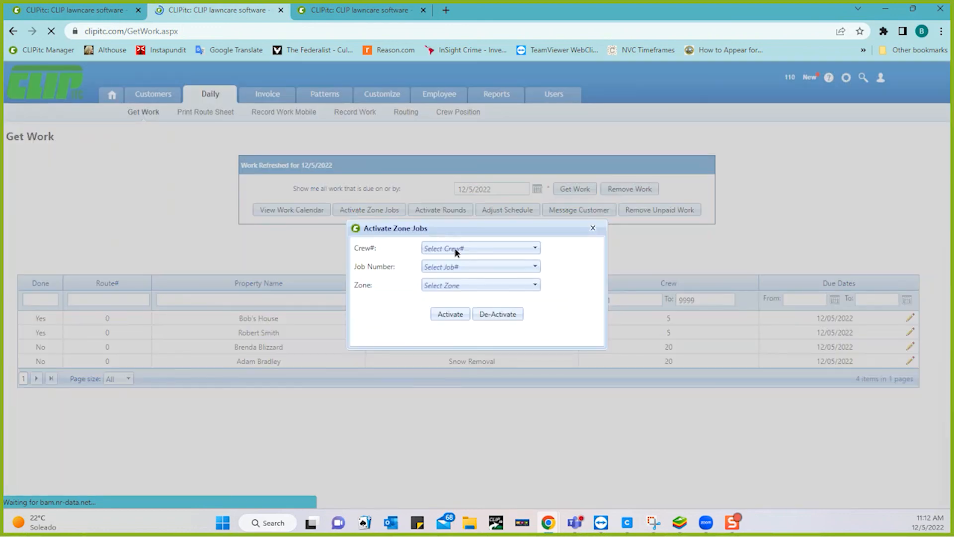
left_click(535, 248)
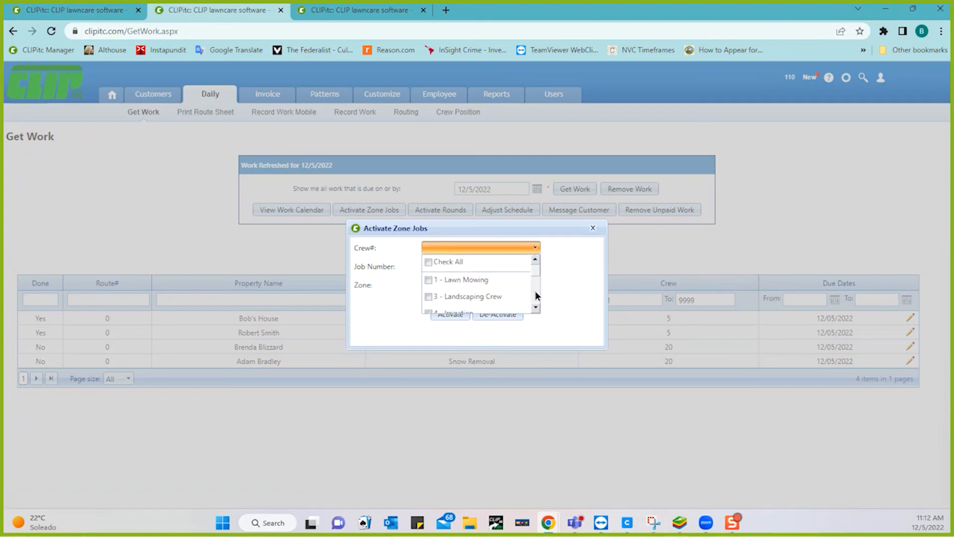
scroll(534, 291, "down", 1)
scroll(534, 296, "down", 2)
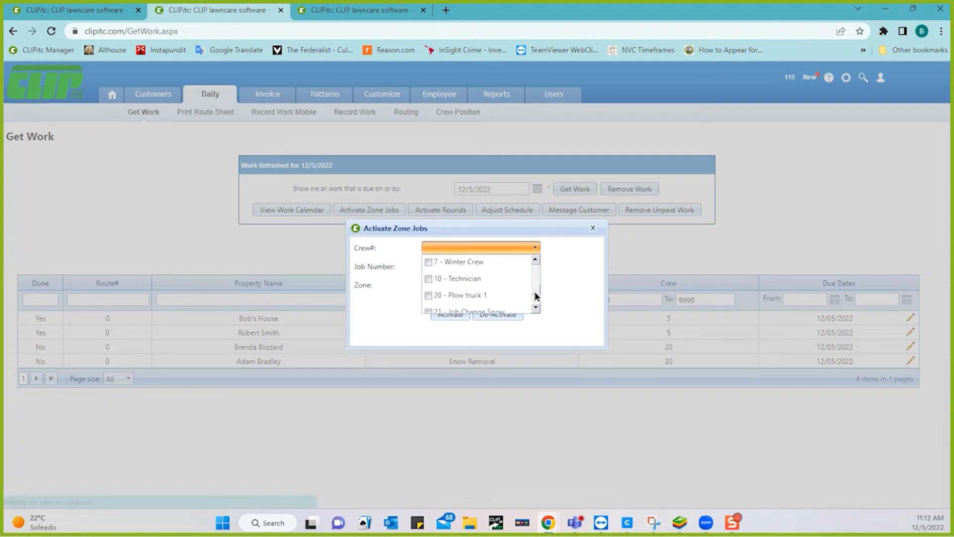
left_click(535, 309)
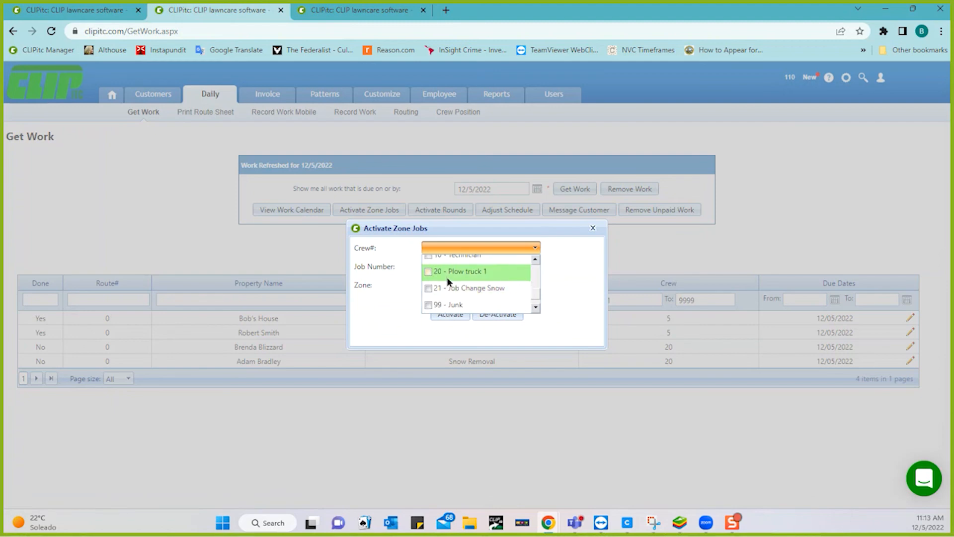
left_click(429, 287)
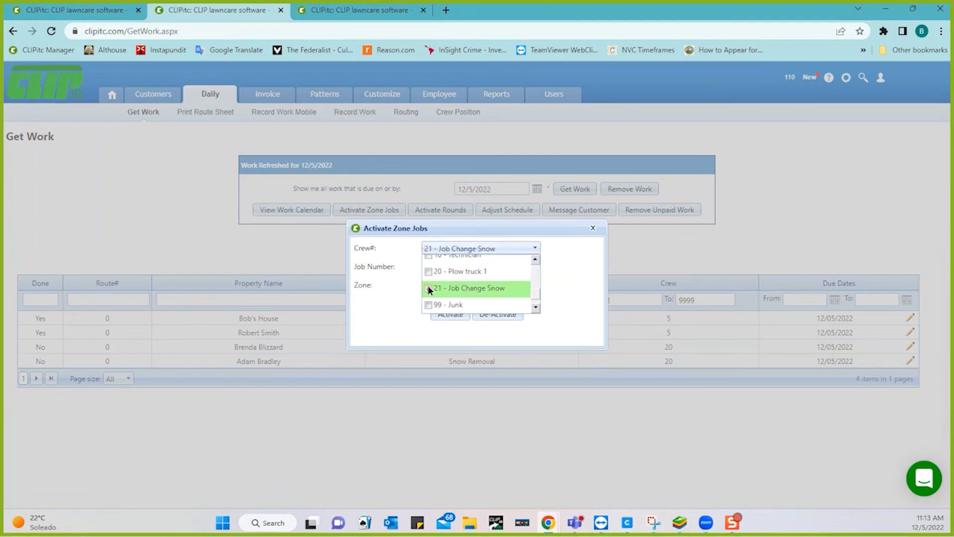
left_click(437, 316)
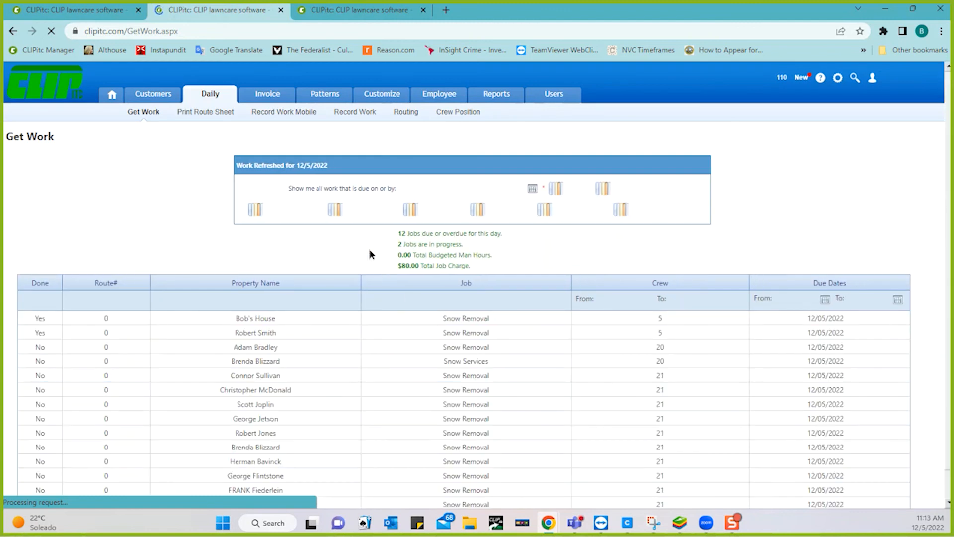
Step: Open the work recording list for 12/5/2022 and limit it to crews 21 to 21
left_click(343, 112)
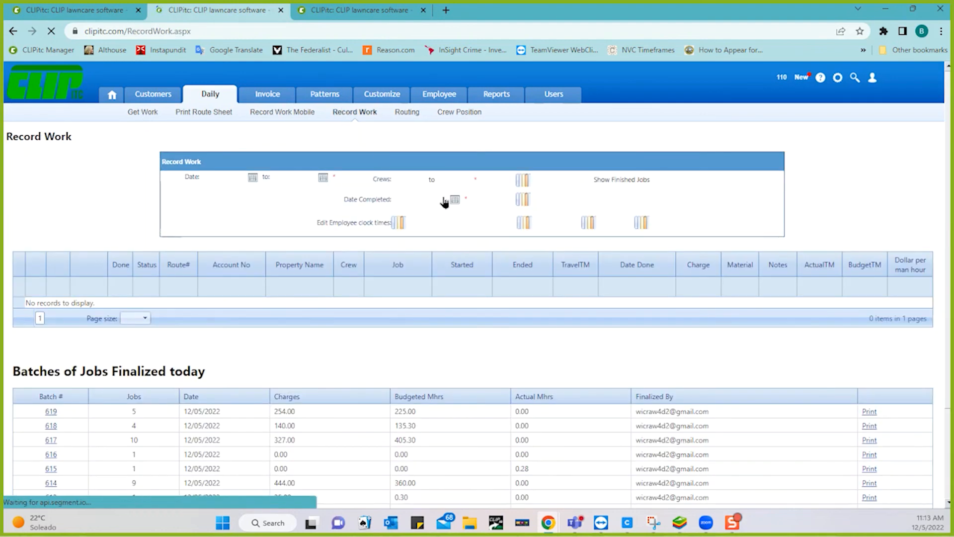
double_click(421, 176)
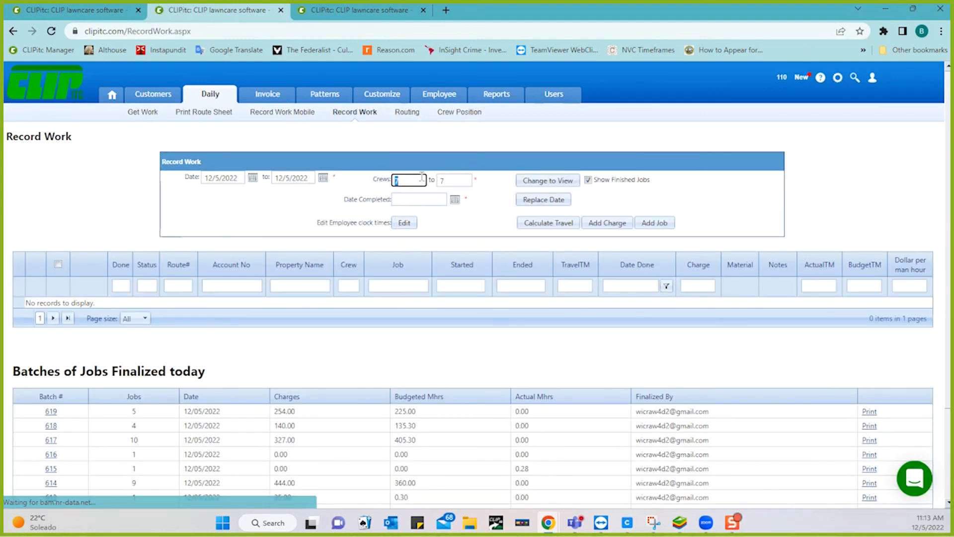
type("21")
key("Tab")
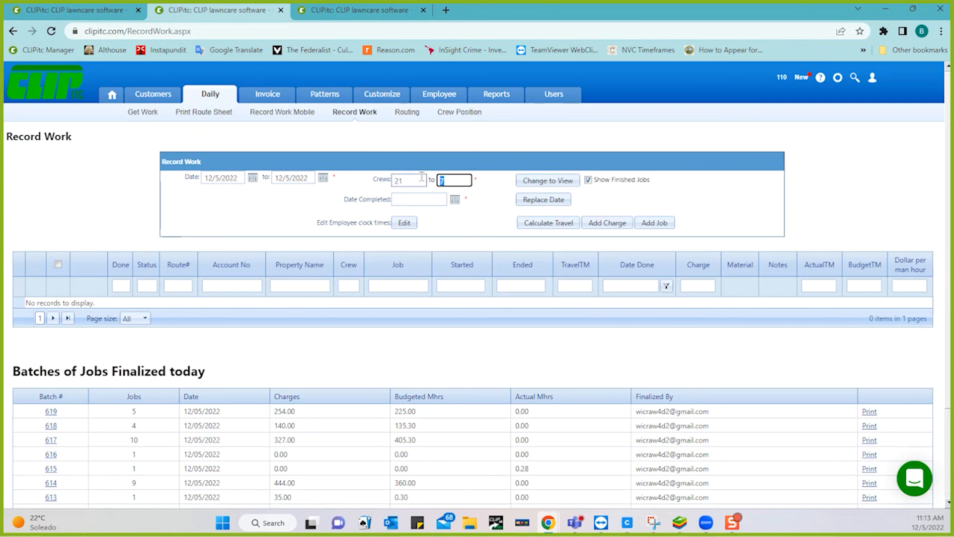
type("21")
left_click(547, 181)
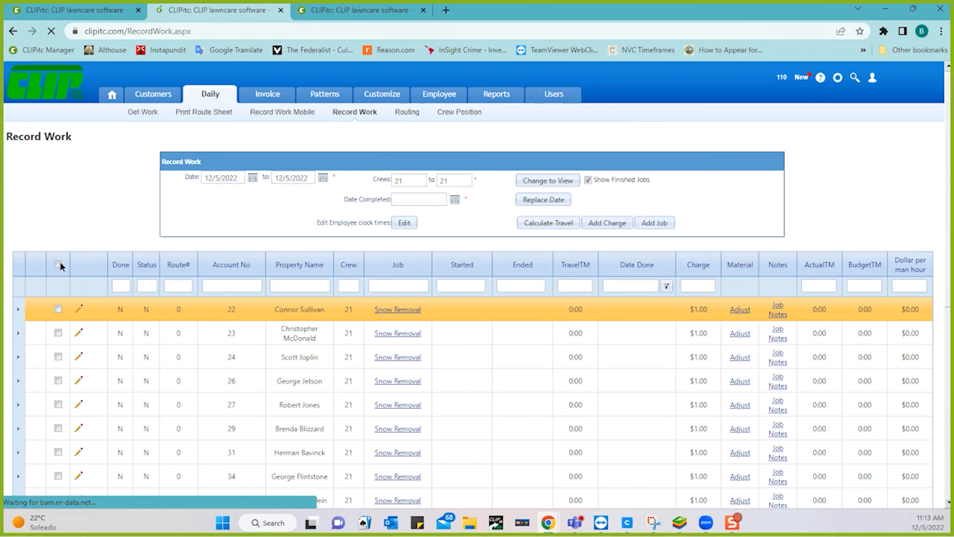
Step: Mark all of crew 21's listed Snow Removal jobs as done and finalize them together
left_click(59, 263)
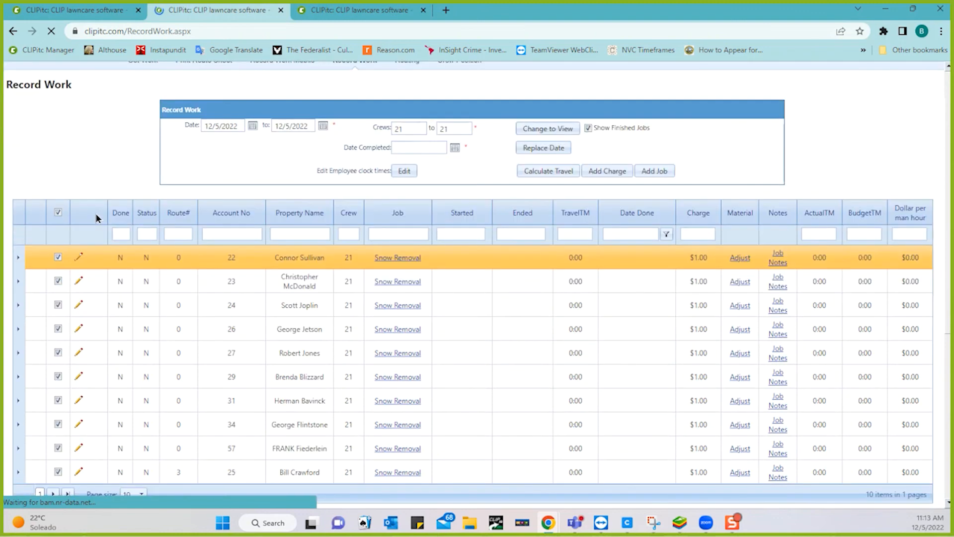
scroll(96, 218, "down", 5)
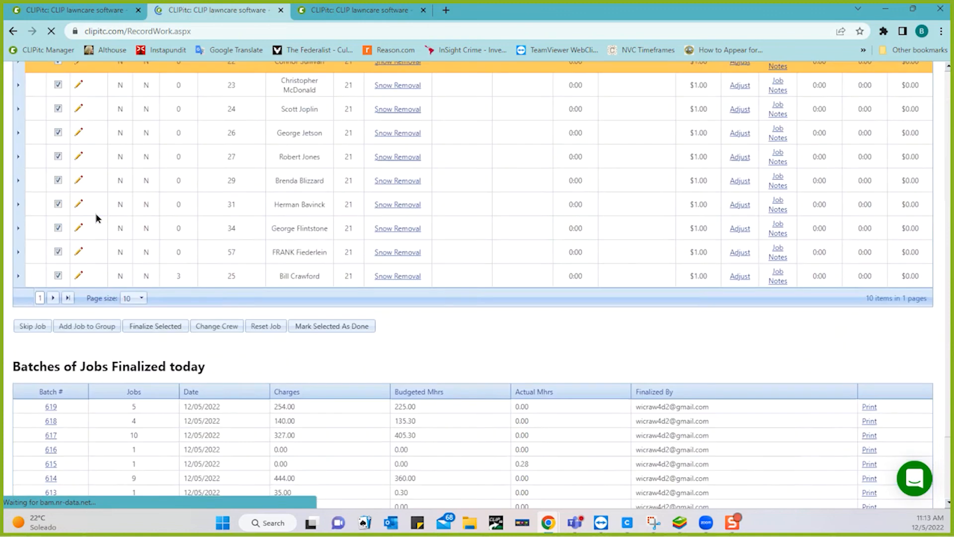
left_click(320, 327)
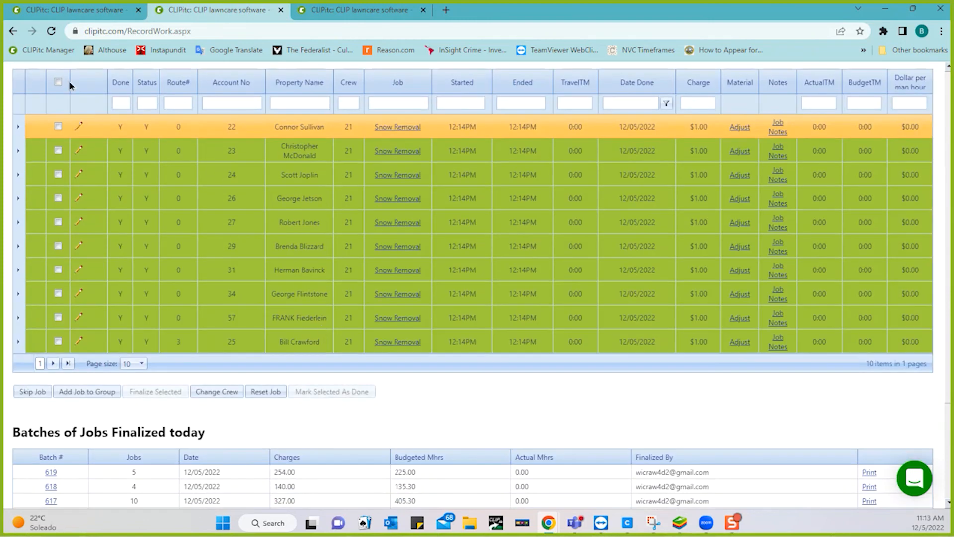
left_click(58, 84)
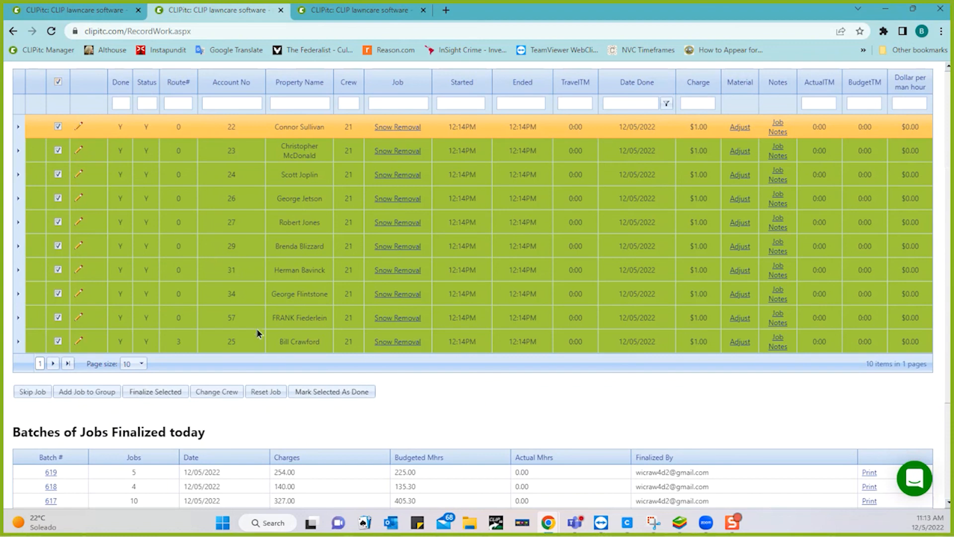
left_click(164, 395)
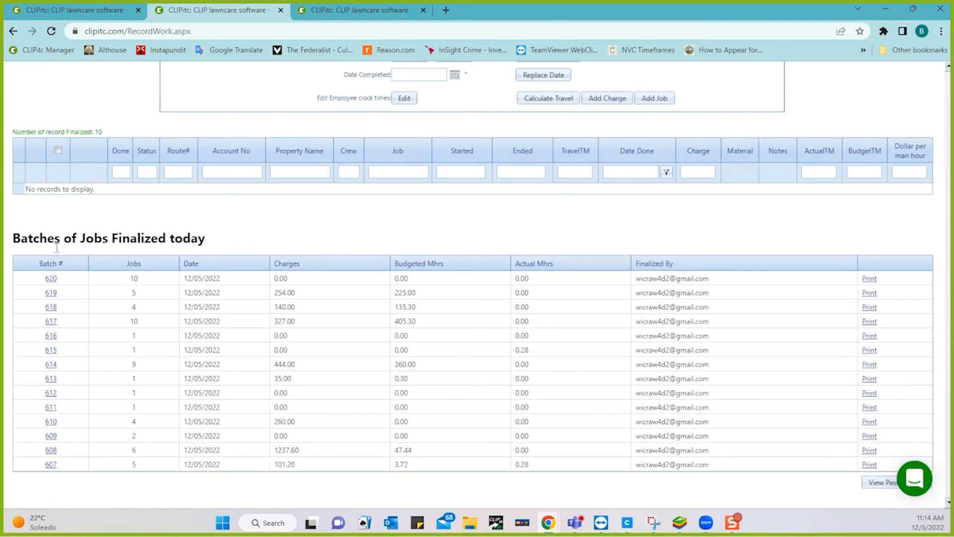
Step: Open finalized job batch 620 and apply the Snow Removal 4" - 6" job change to its jobs
left_click(50, 278)
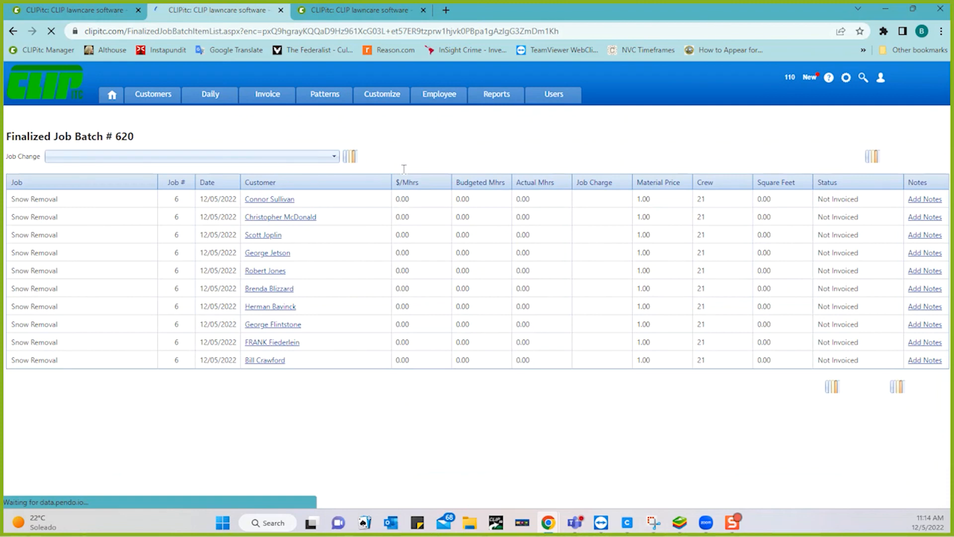
left_click(336, 158)
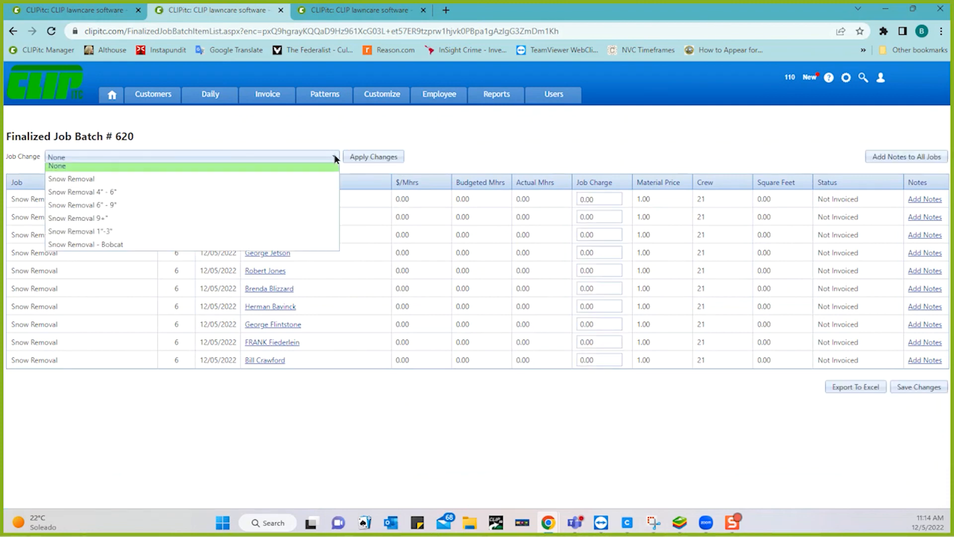
left_click(185, 198)
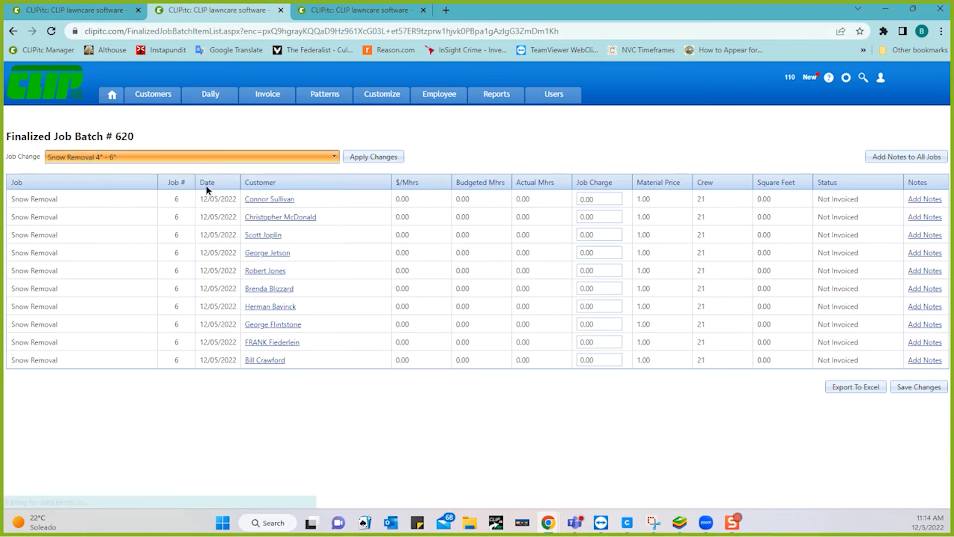
left_click(393, 157)
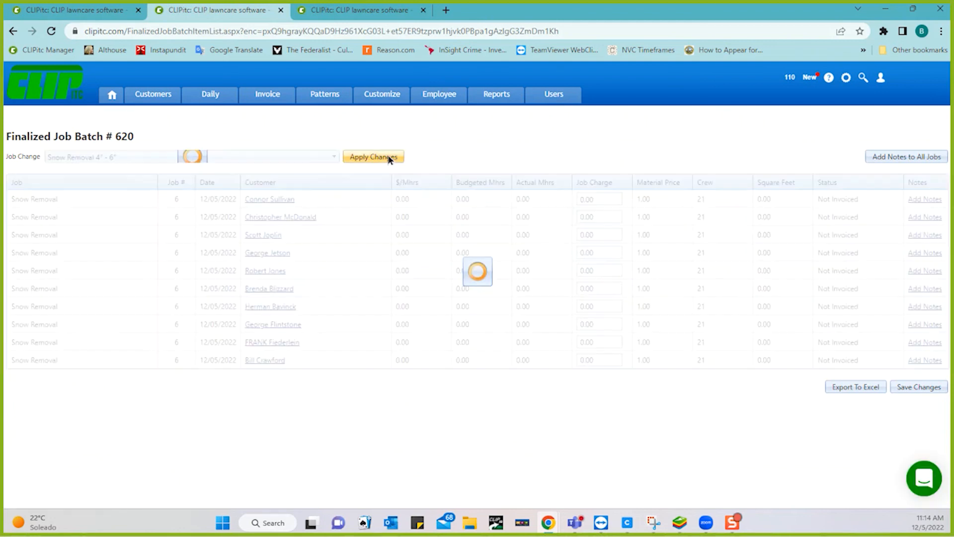
Step: Set the Job Charge to 60.00 for the one job still named plain Snow Removal and save the batch's changes
double_click(613, 306)
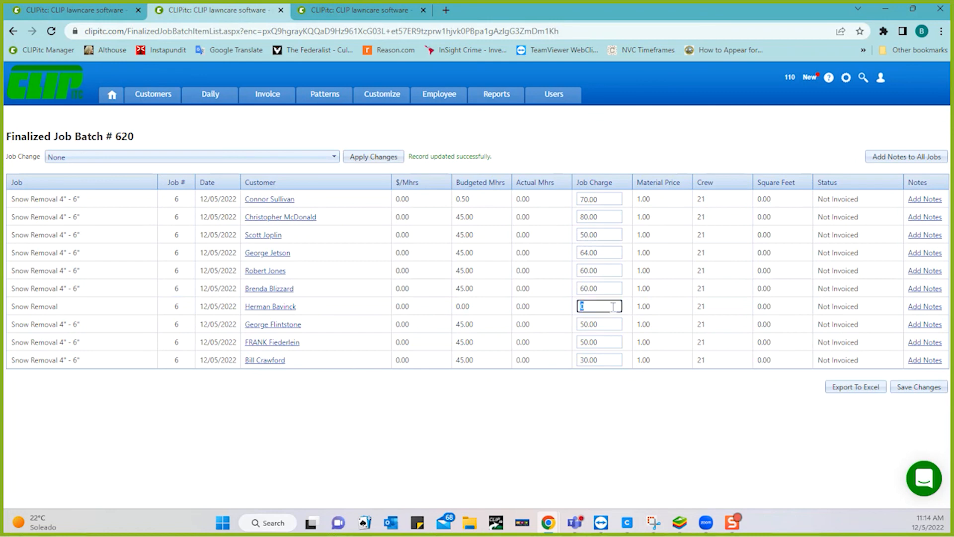
type("60.00")
left_click(914, 390)
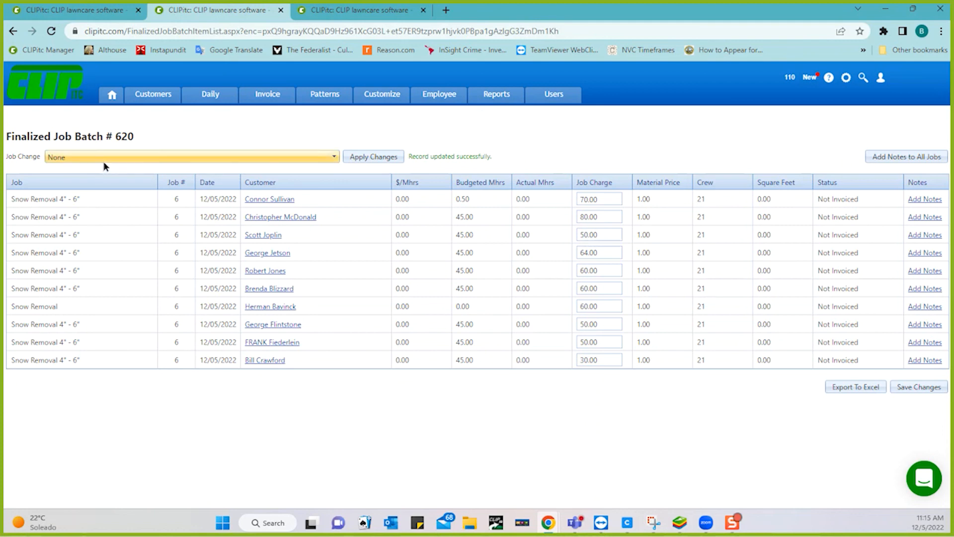
left_click(165, 157)
left_click(164, 424)
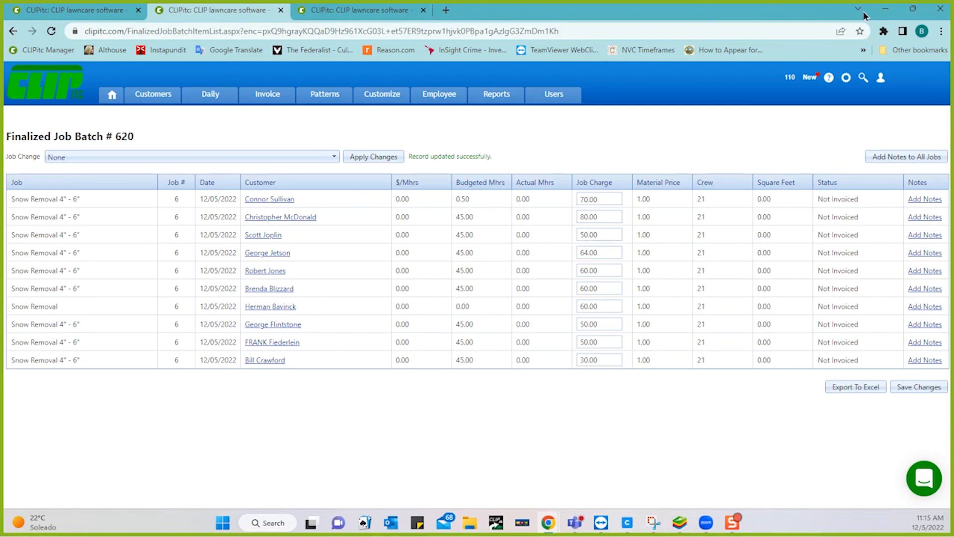
Step: Minimize the CLIPitc window and switch to the SNOW CLASS document in Google Docs
left_click(885, 9)
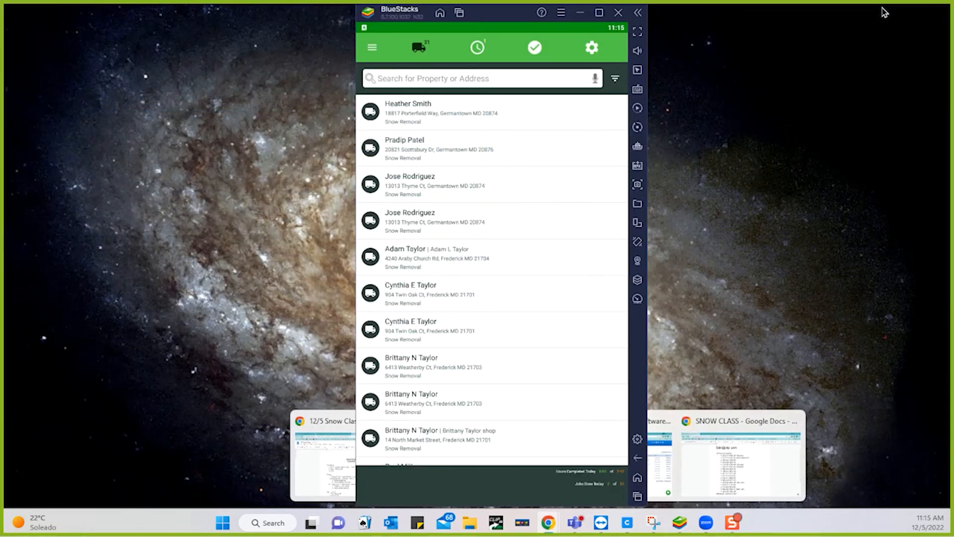
mouse_move(550, 525)
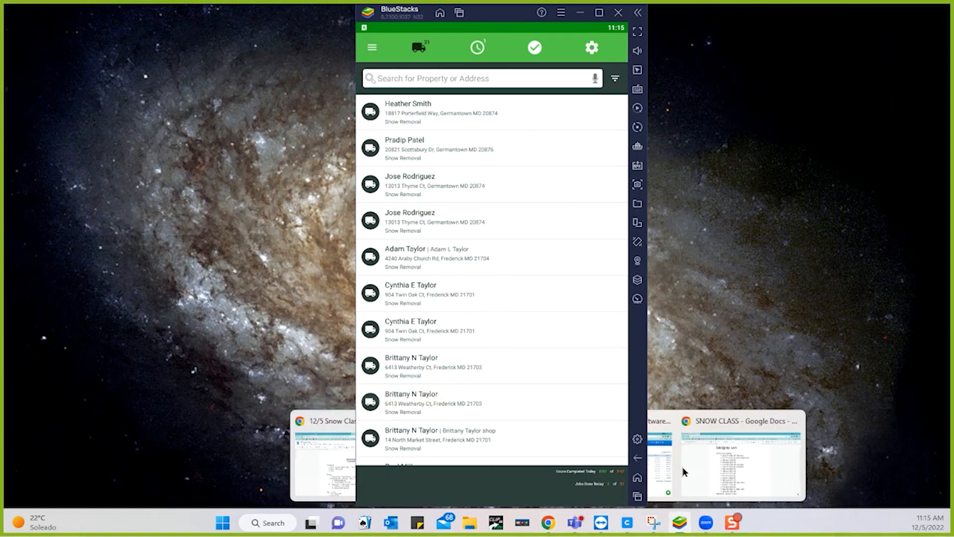
left_click(683, 471)
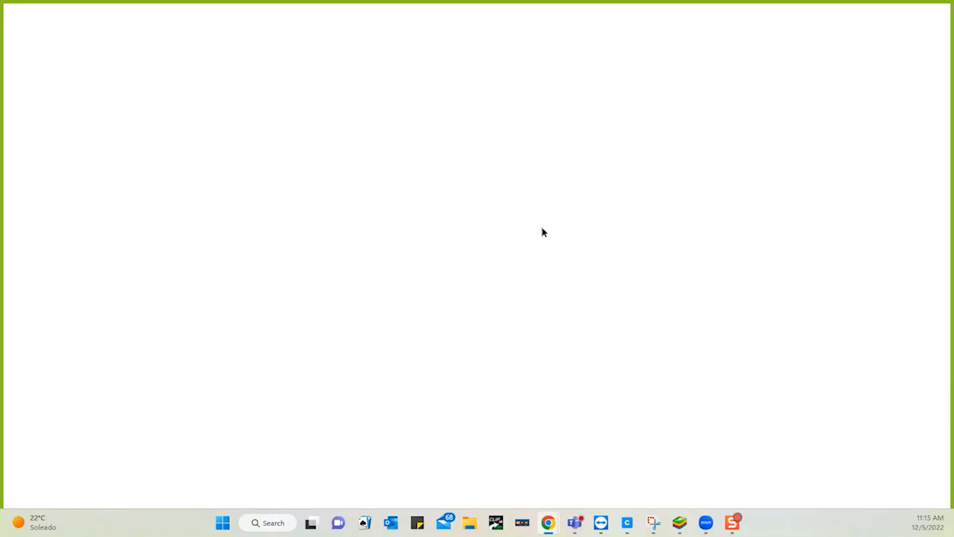